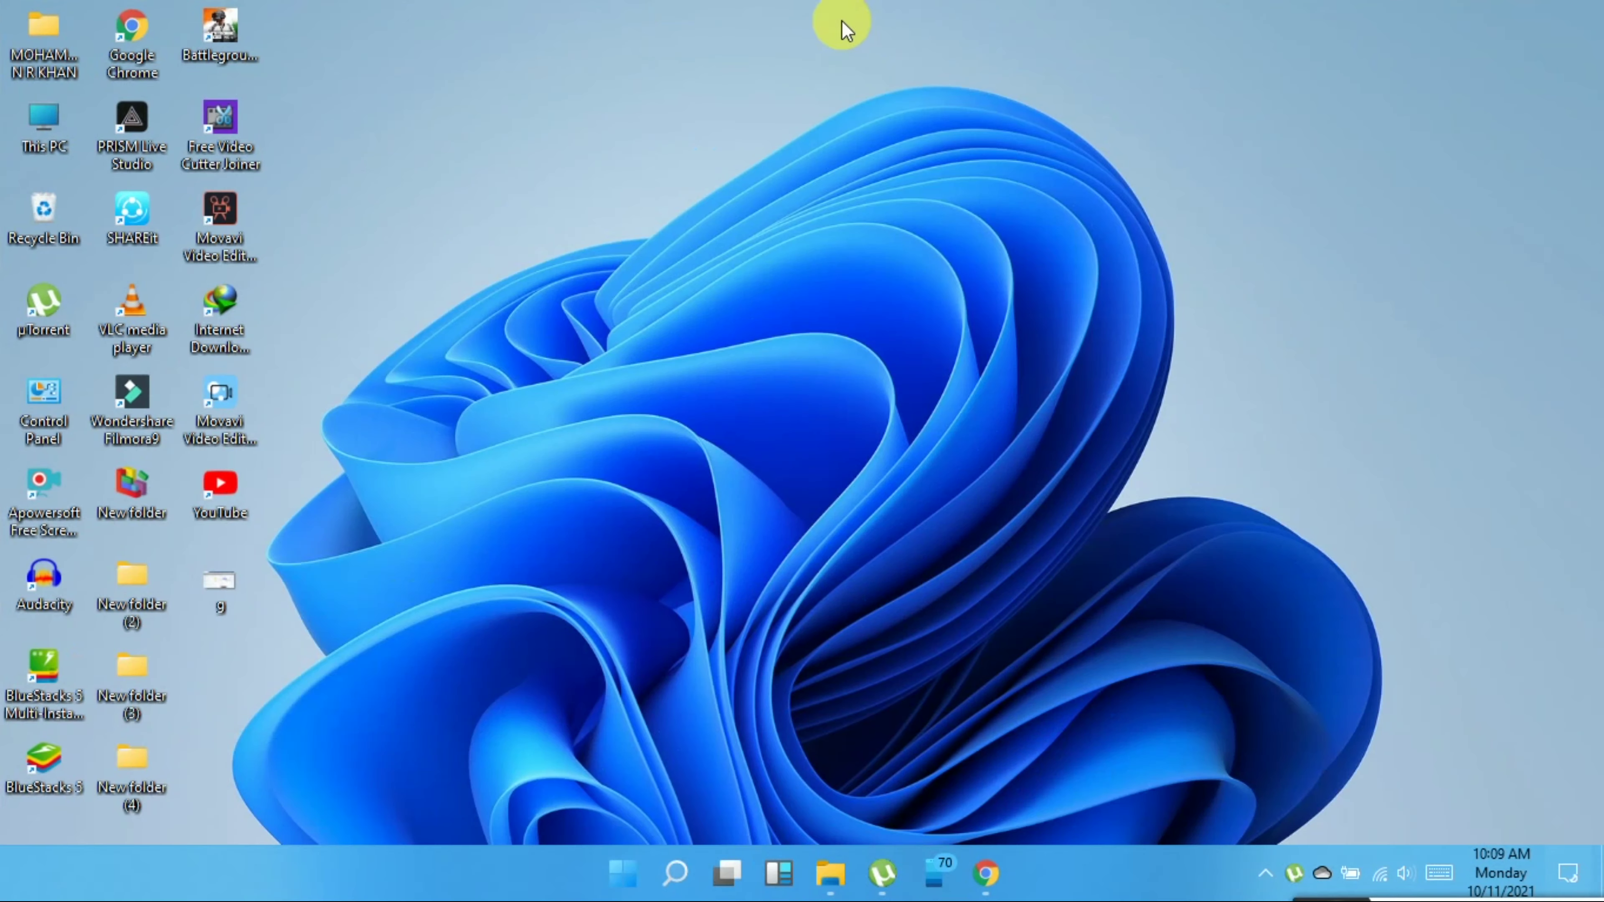
# Capture a freeform screen snip of part of the desktop wallpaper
pyautogui.click(1590, 871)
pyautogui.click(1321, 692)
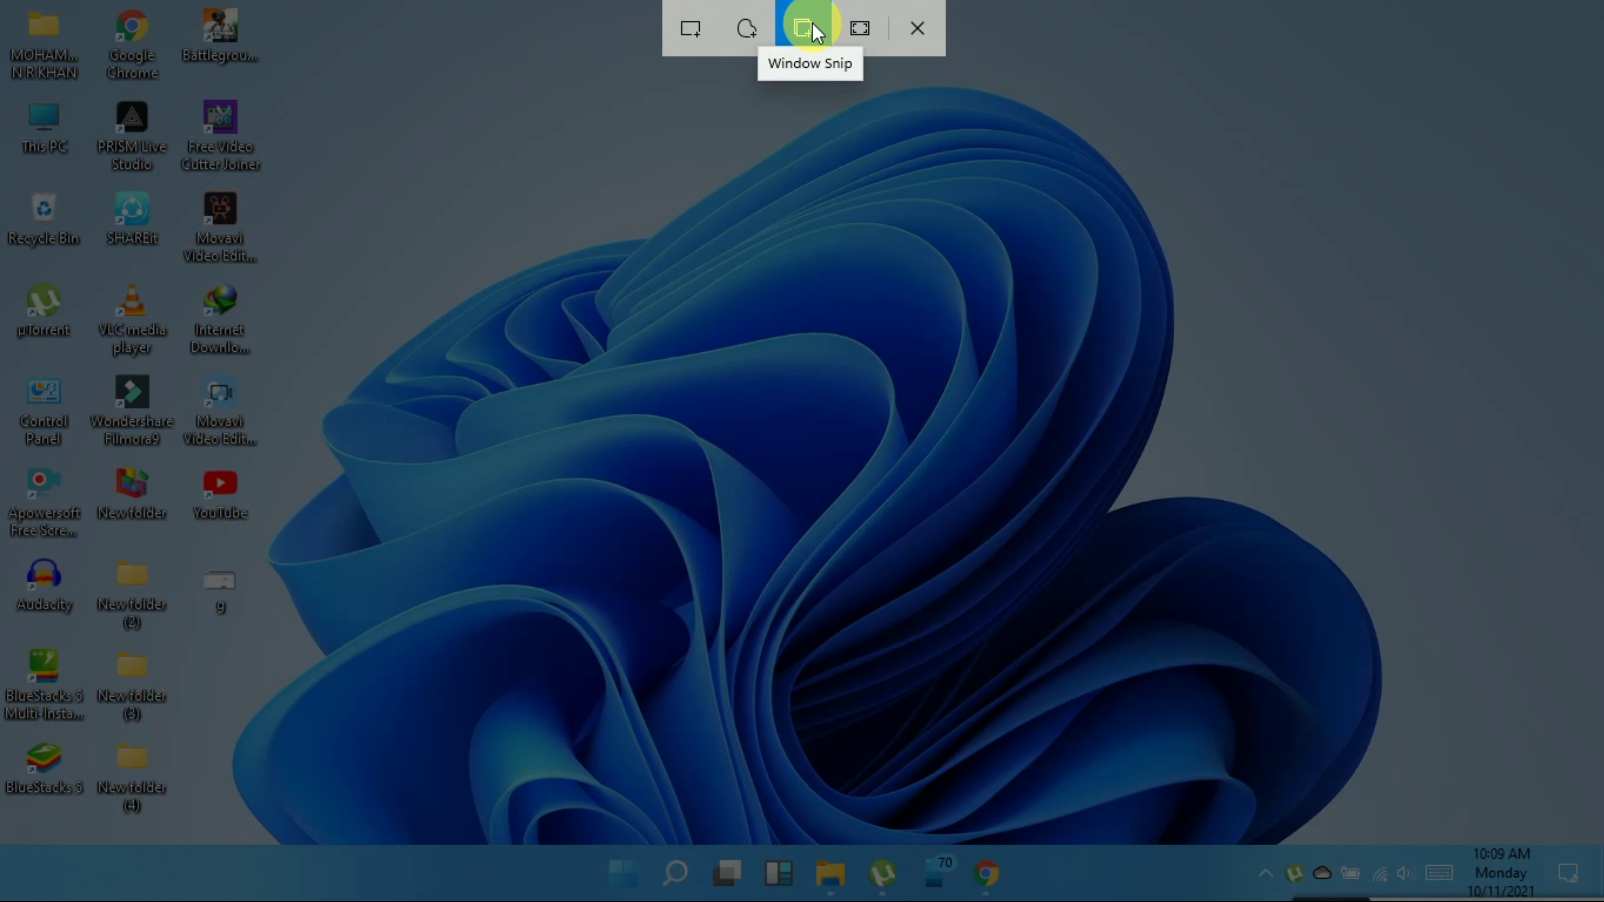
pyautogui.click(744, 31)
pyautogui.moveTo(648, 236)
pyautogui.mouseDown()
pyautogui.moveTo(533, 238)
pyautogui.moveTo(329, 374)
pyautogui.moveTo(315, 483)
pyautogui.moveTo(258, 547)
pyautogui.moveTo(297, 652)
pyautogui.moveTo(244, 688)
pyautogui.moveTo(233, 808)
pyautogui.moveTo(540, 858)
pyautogui.moveTo(1308, 849)
pyautogui.moveTo(1400, 645)
pyautogui.moveTo(1278, 511)
pyautogui.moveTo(1121, 491)
pyautogui.moveTo(1167, 258)
pyautogui.moveTo(974, 70)
pyautogui.moveTo(717, 140)
pyautogui.mouseUp()
pyautogui.moveTo(643, 236); pyautogui.dragTo(642, 234)
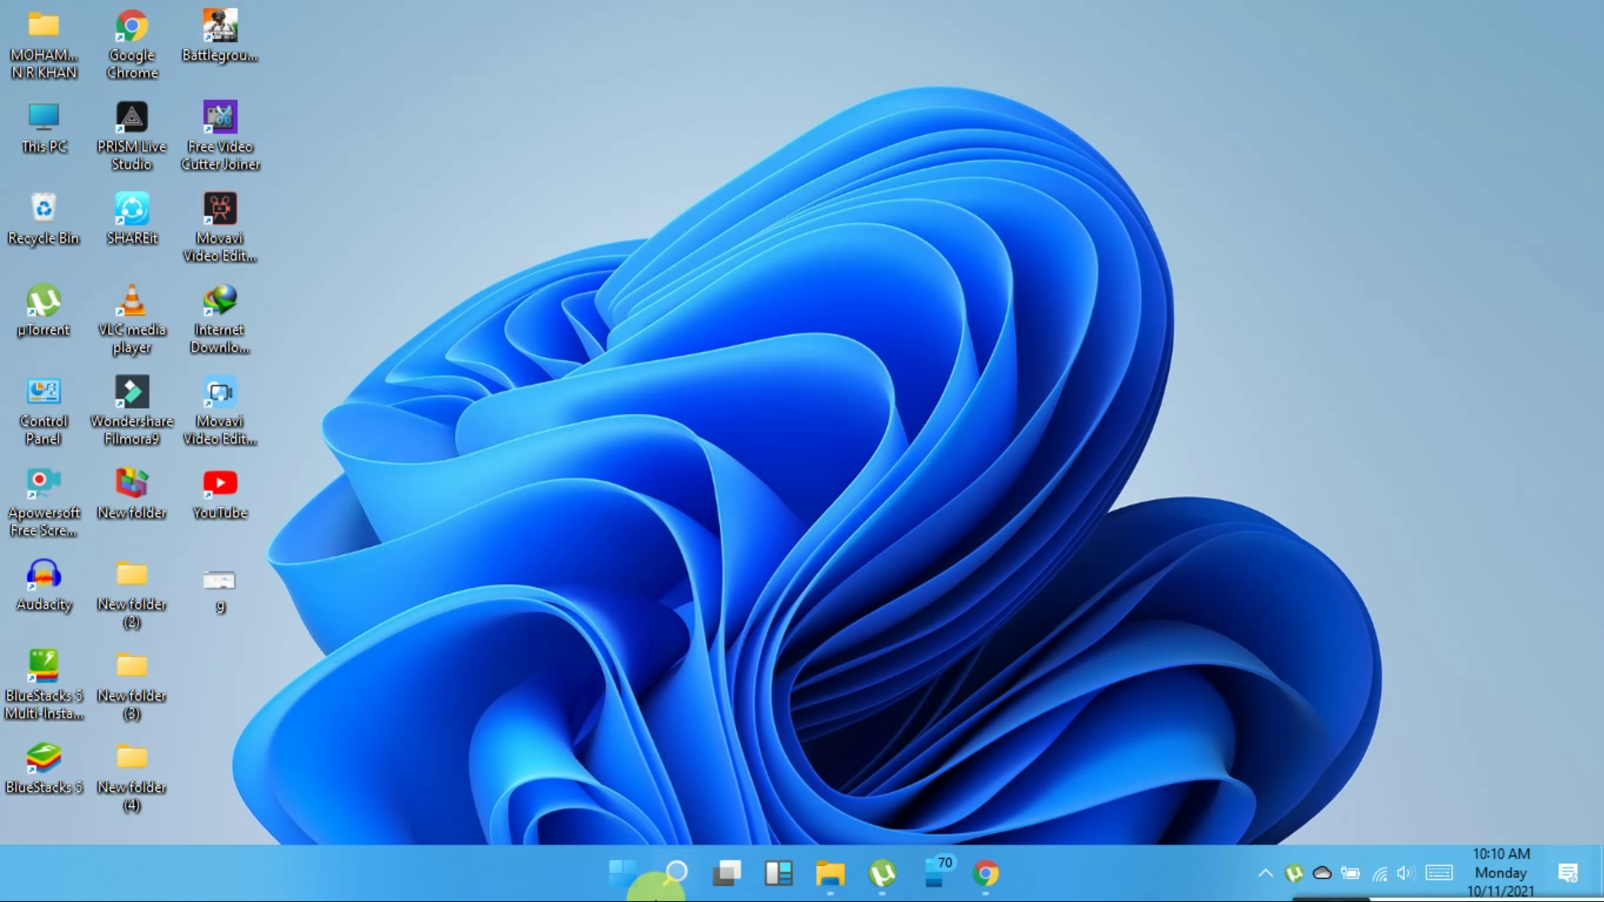
# Switch to the virtual desktop Desktop 2 and return to Desktop 1
pyautogui.click(728, 870)
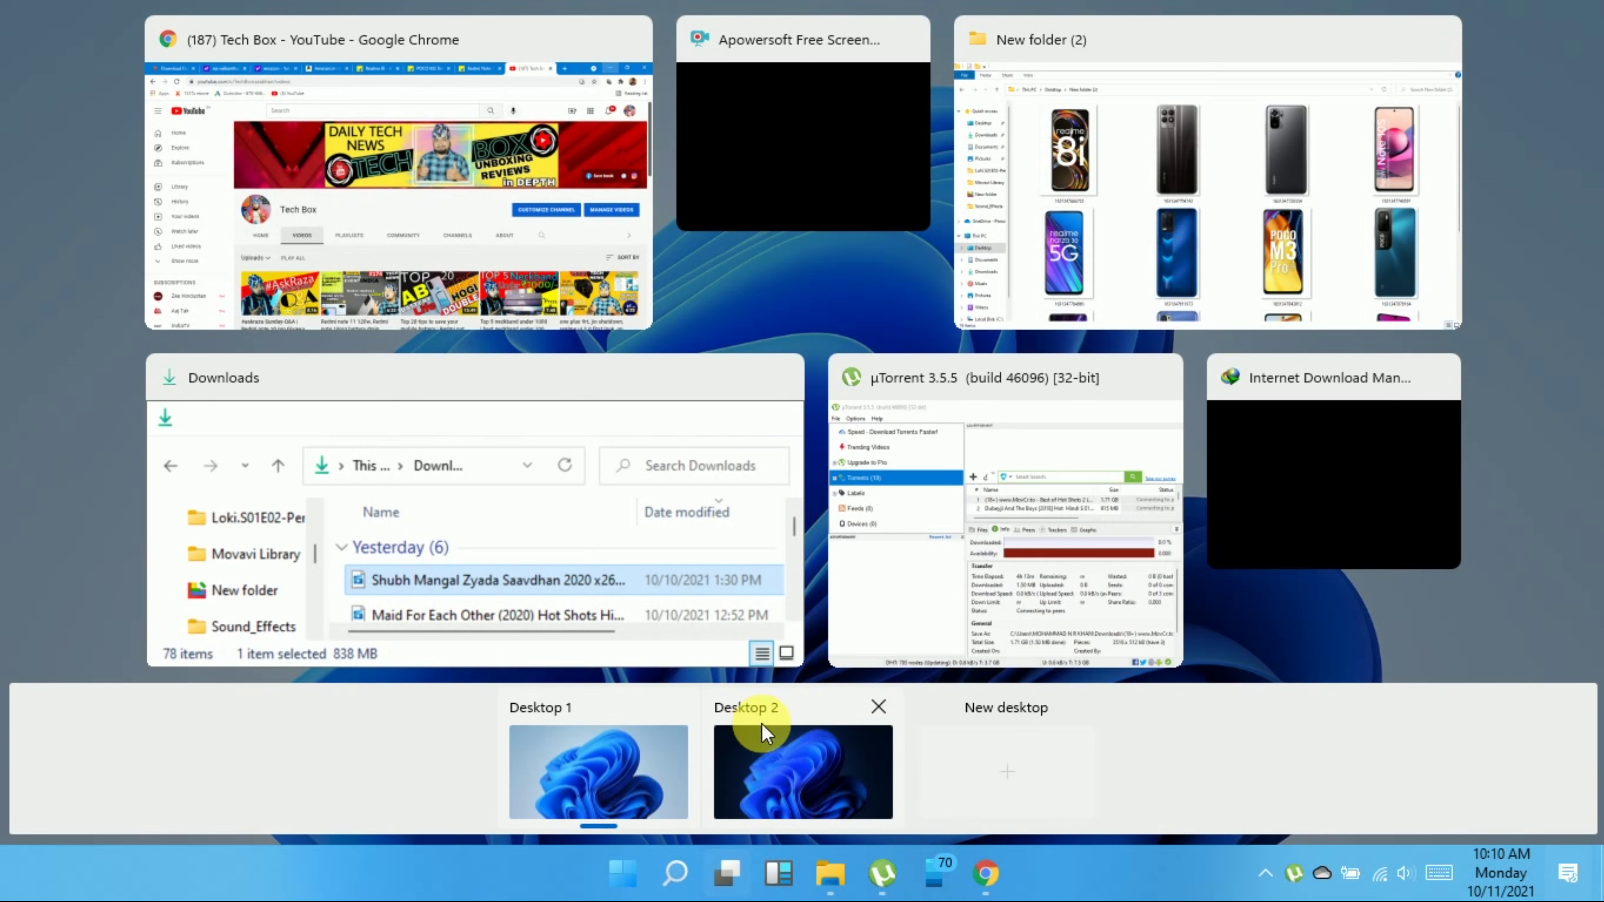
pyautogui.click(766, 751)
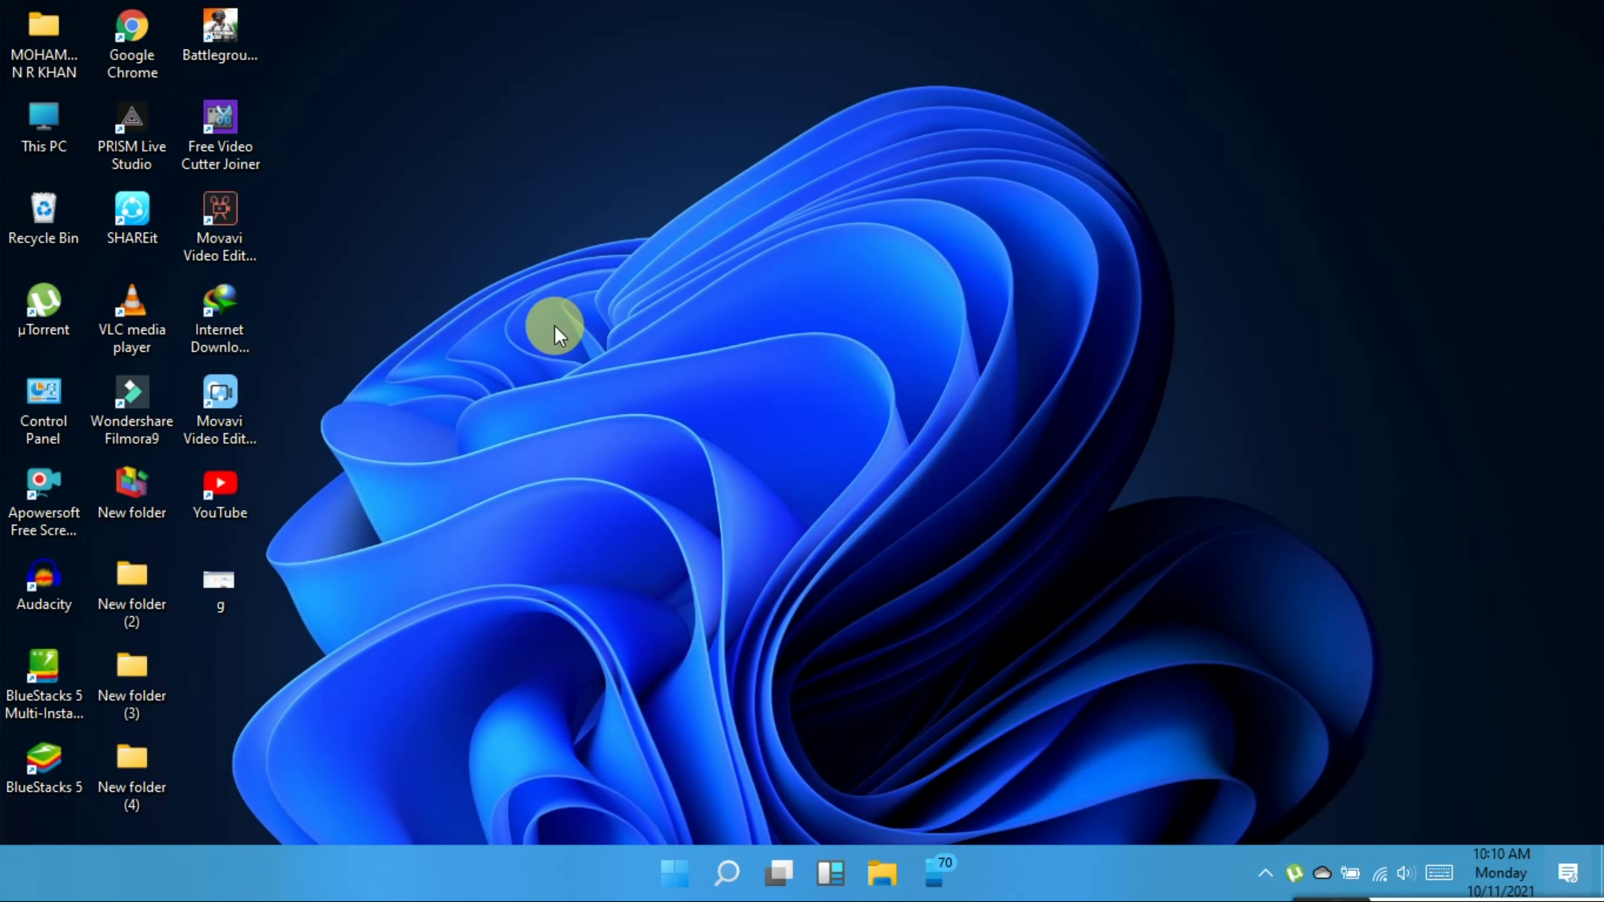
pyautogui.click(772, 883)
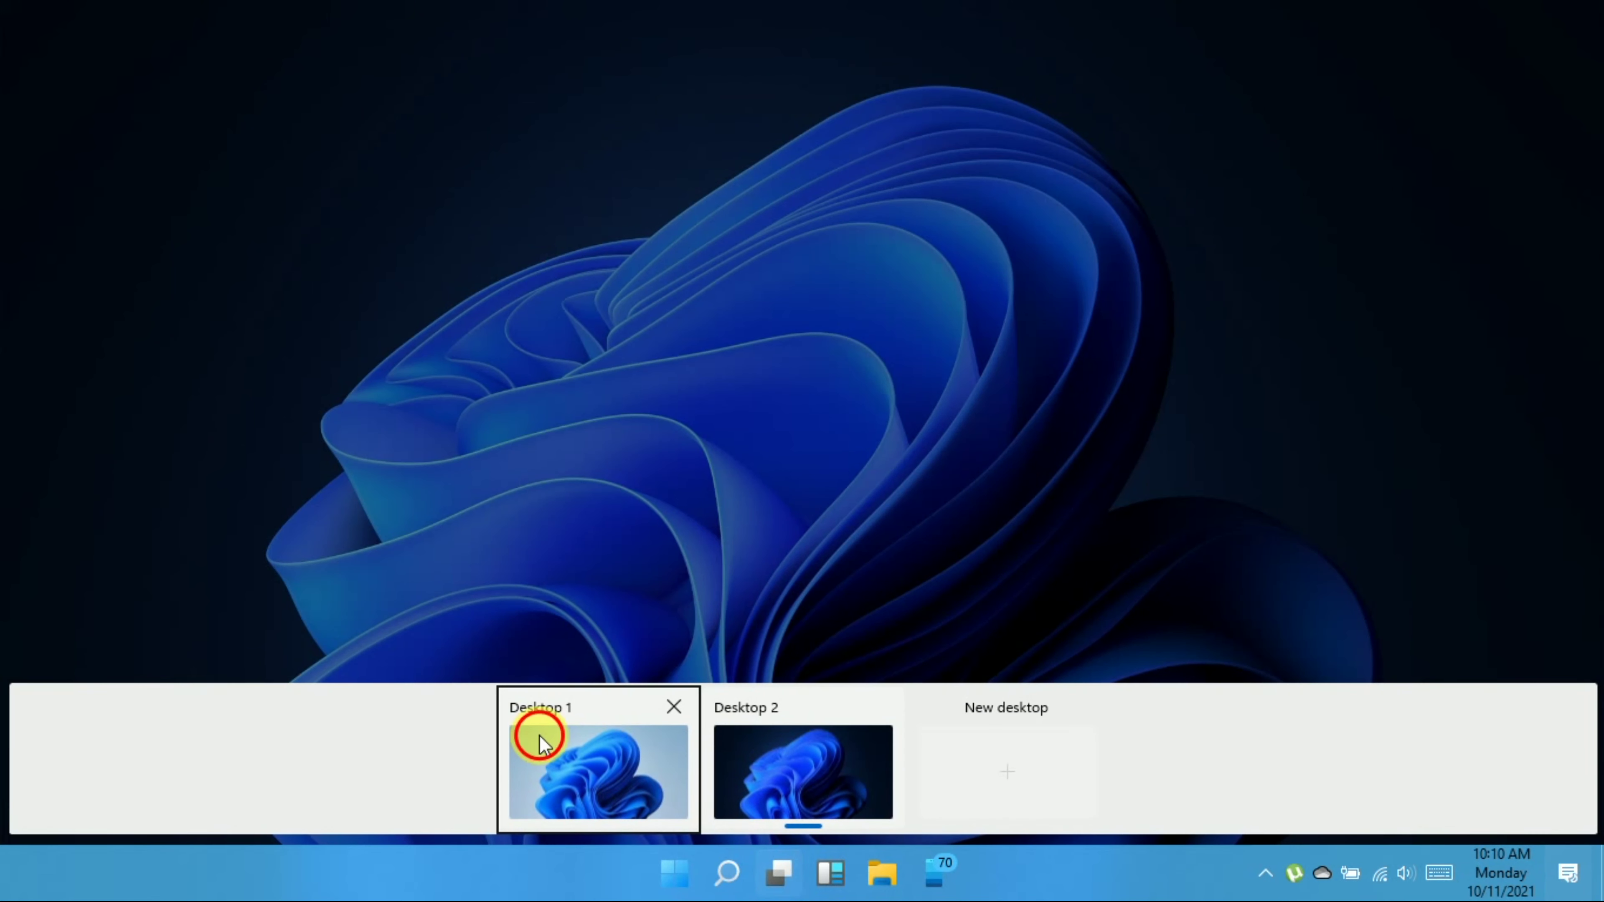
pyautogui.click(539, 735)
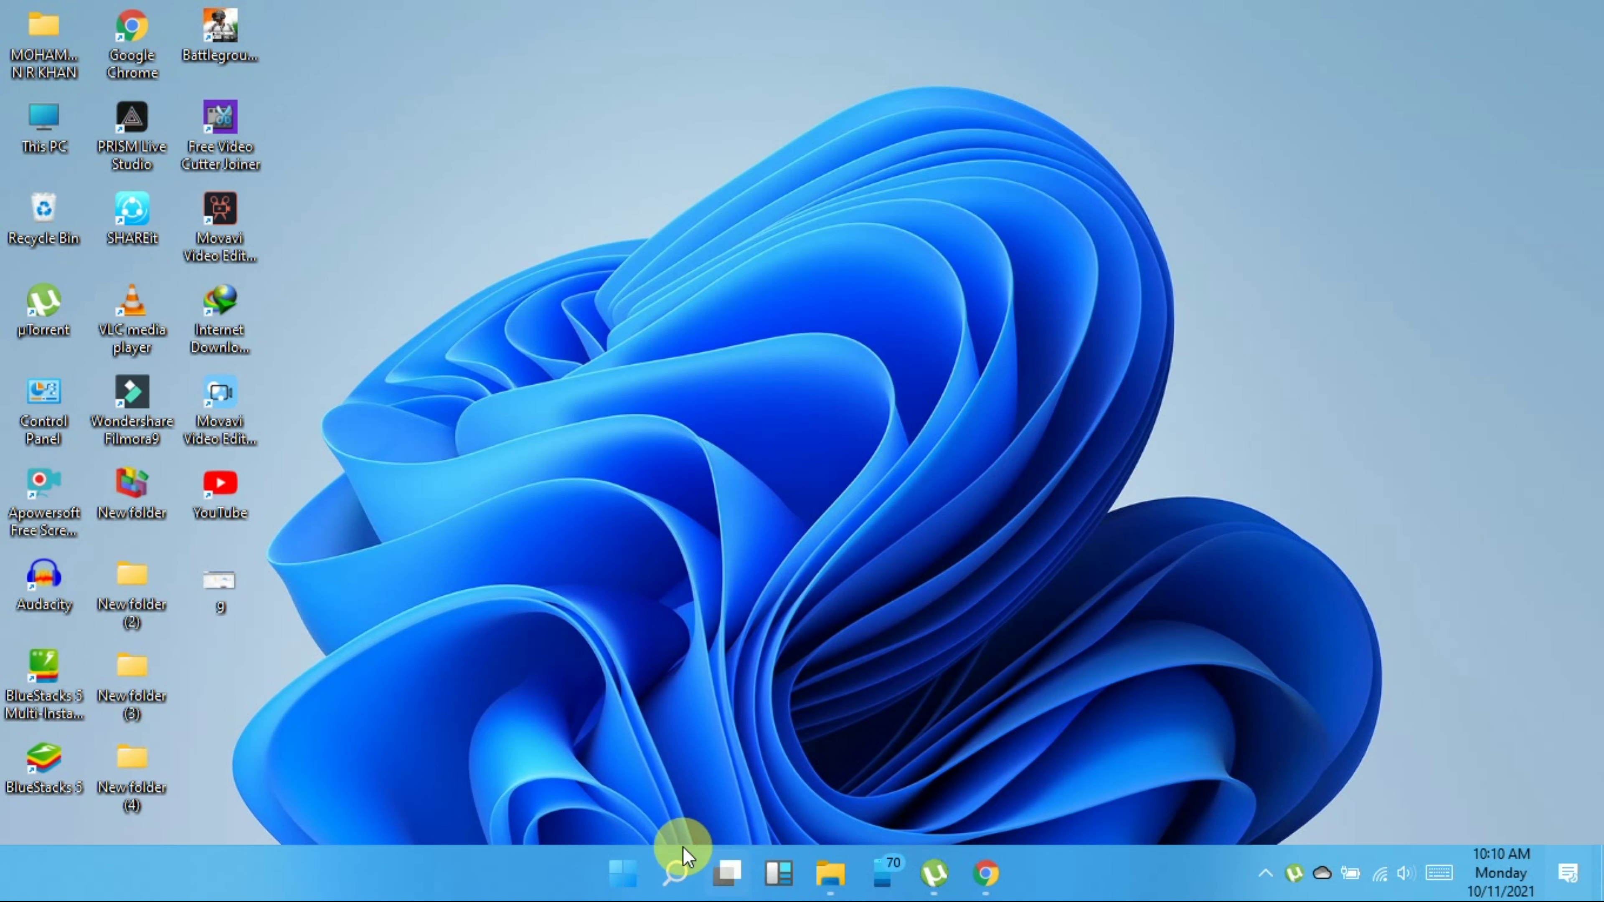
# Add four new virtual desktops, Desktop 3 through Desktop 6, in the task view
pyautogui.click(732, 876)
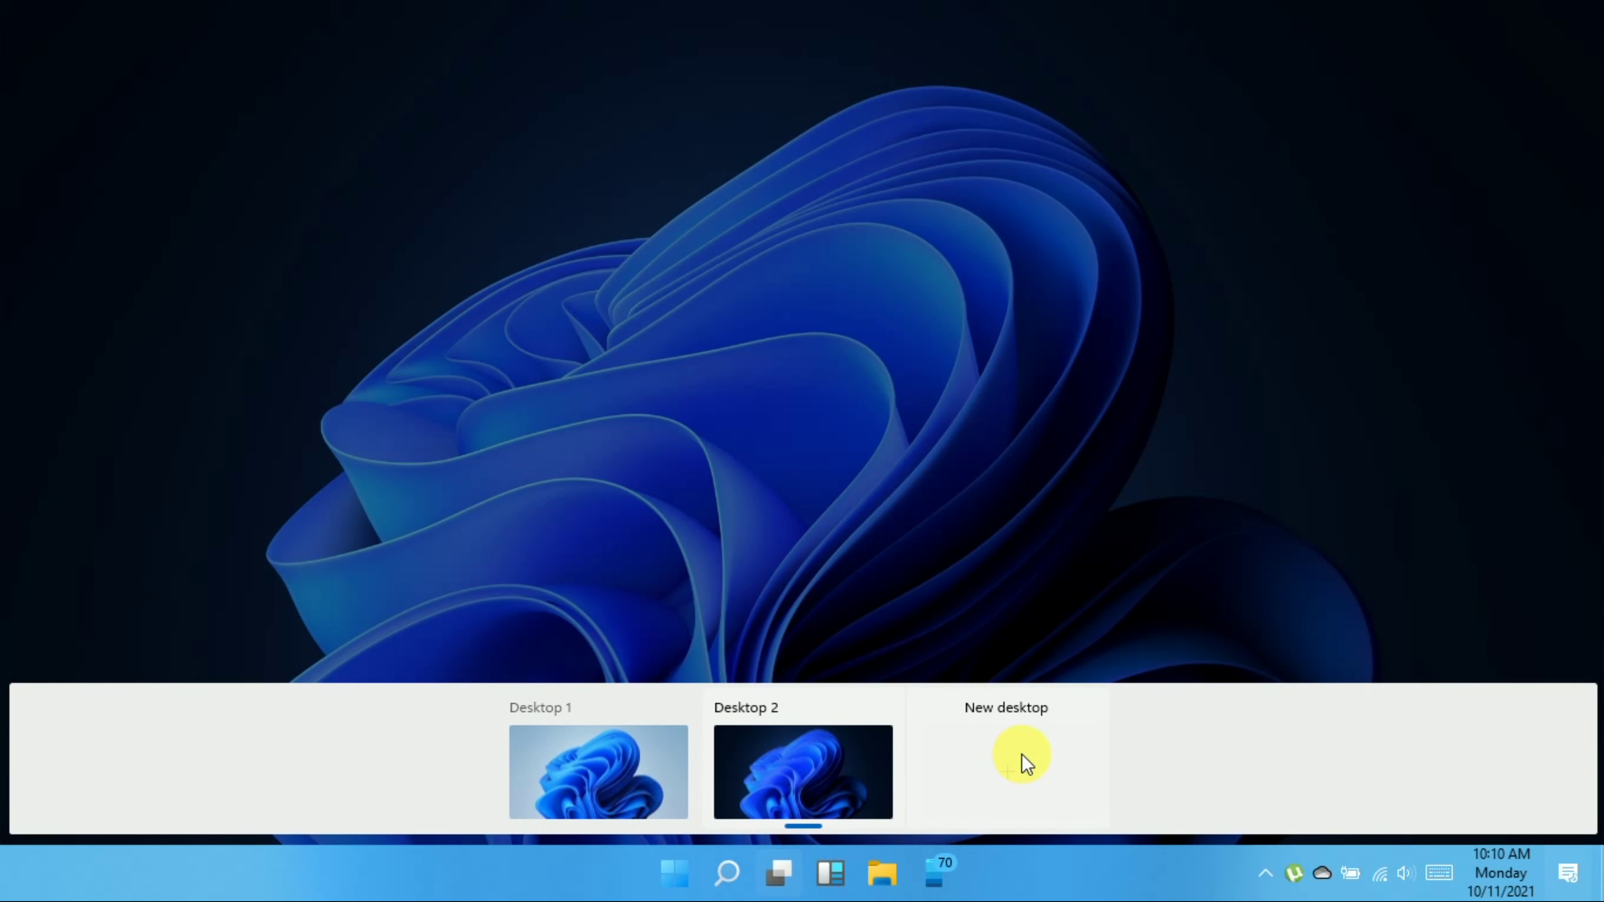
pyautogui.click(1024, 758)
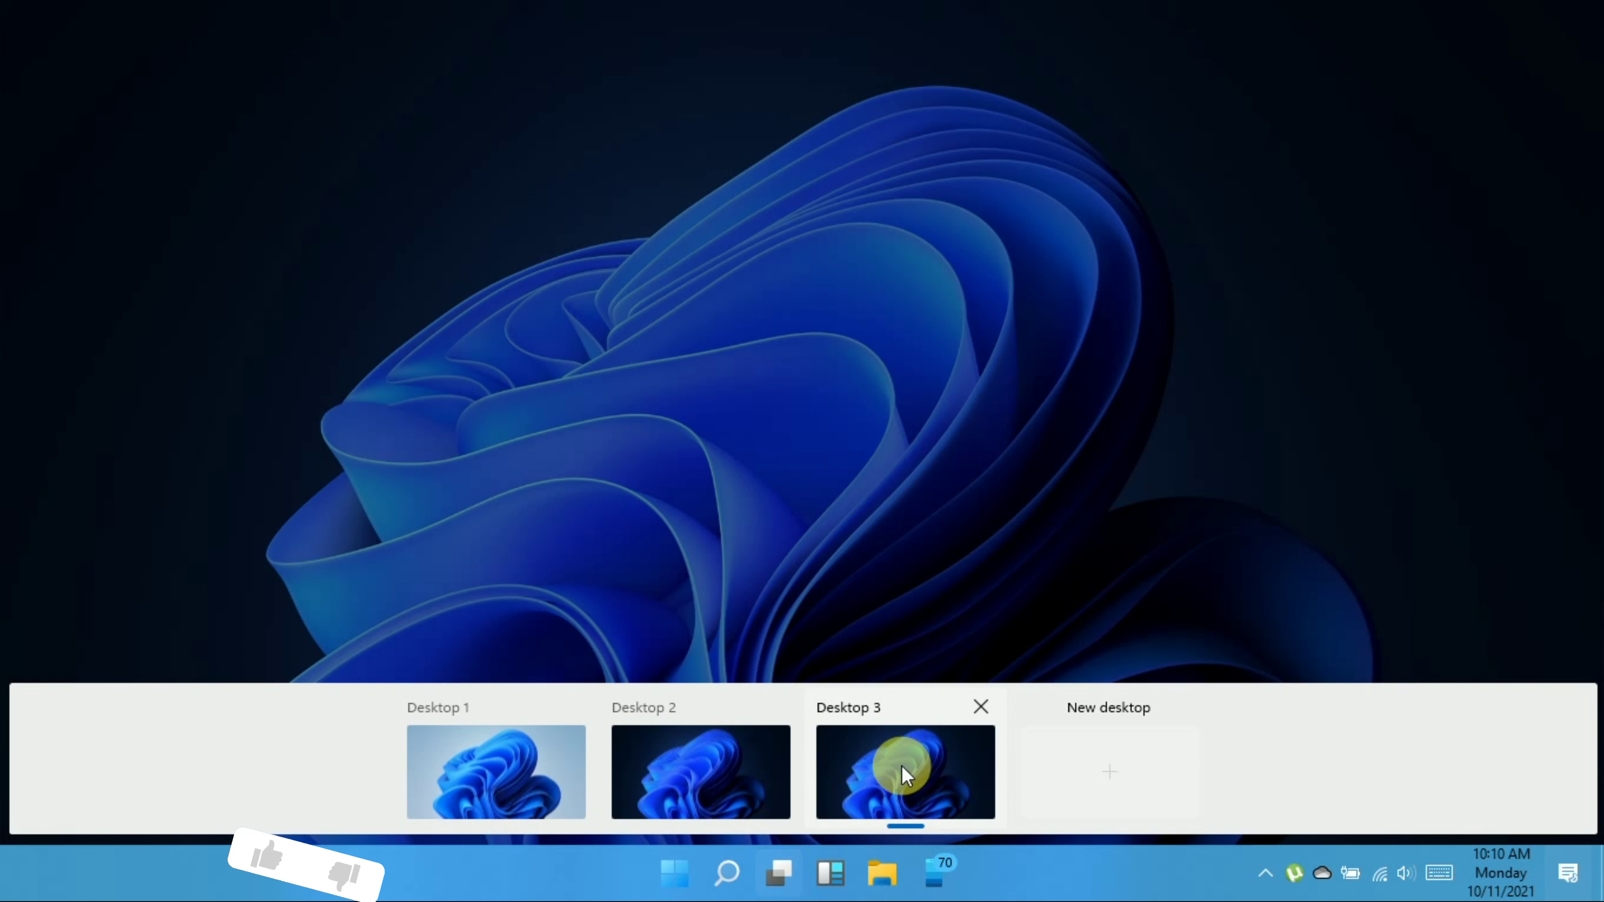
pyautogui.click(1109, 774)
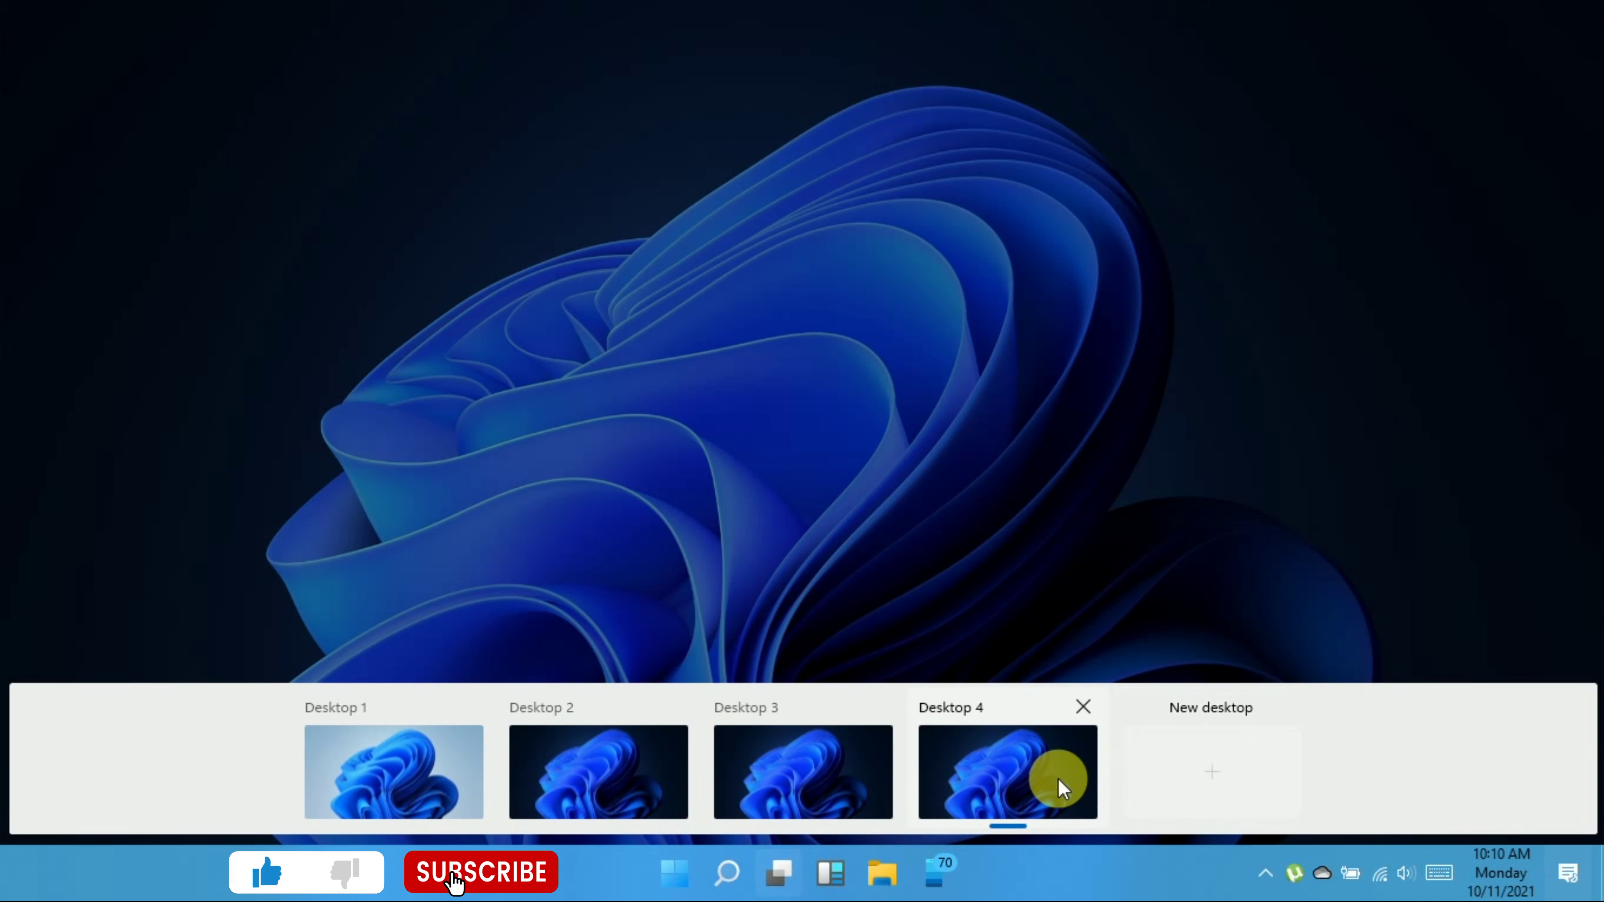
pyautogui.click(1221, 742)
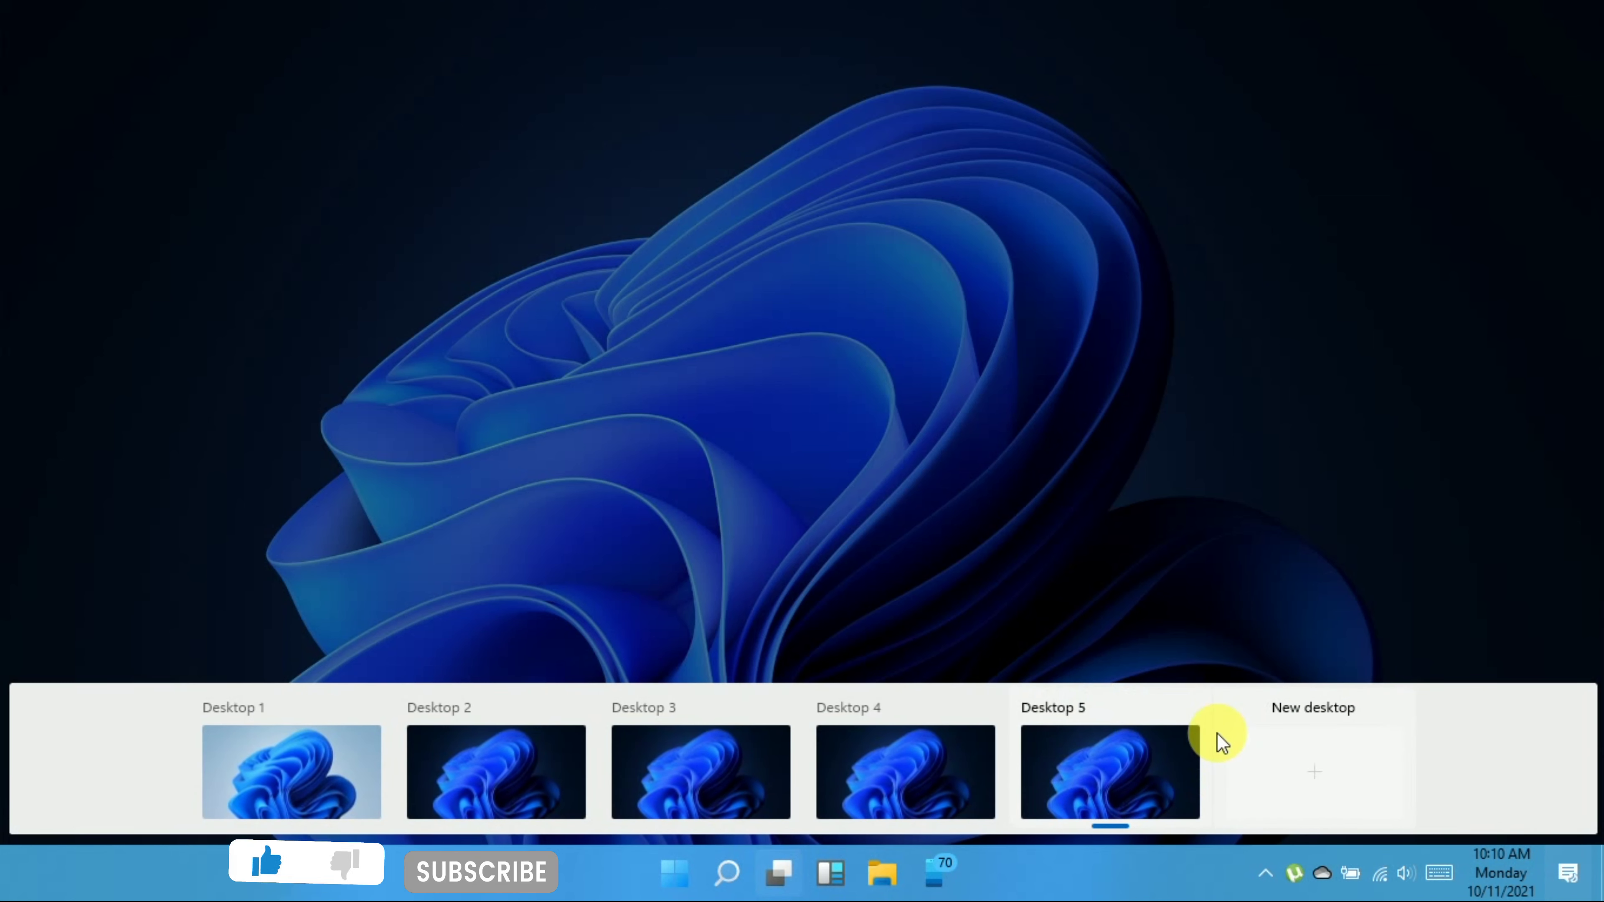
pyautogui.click(1317, 745)
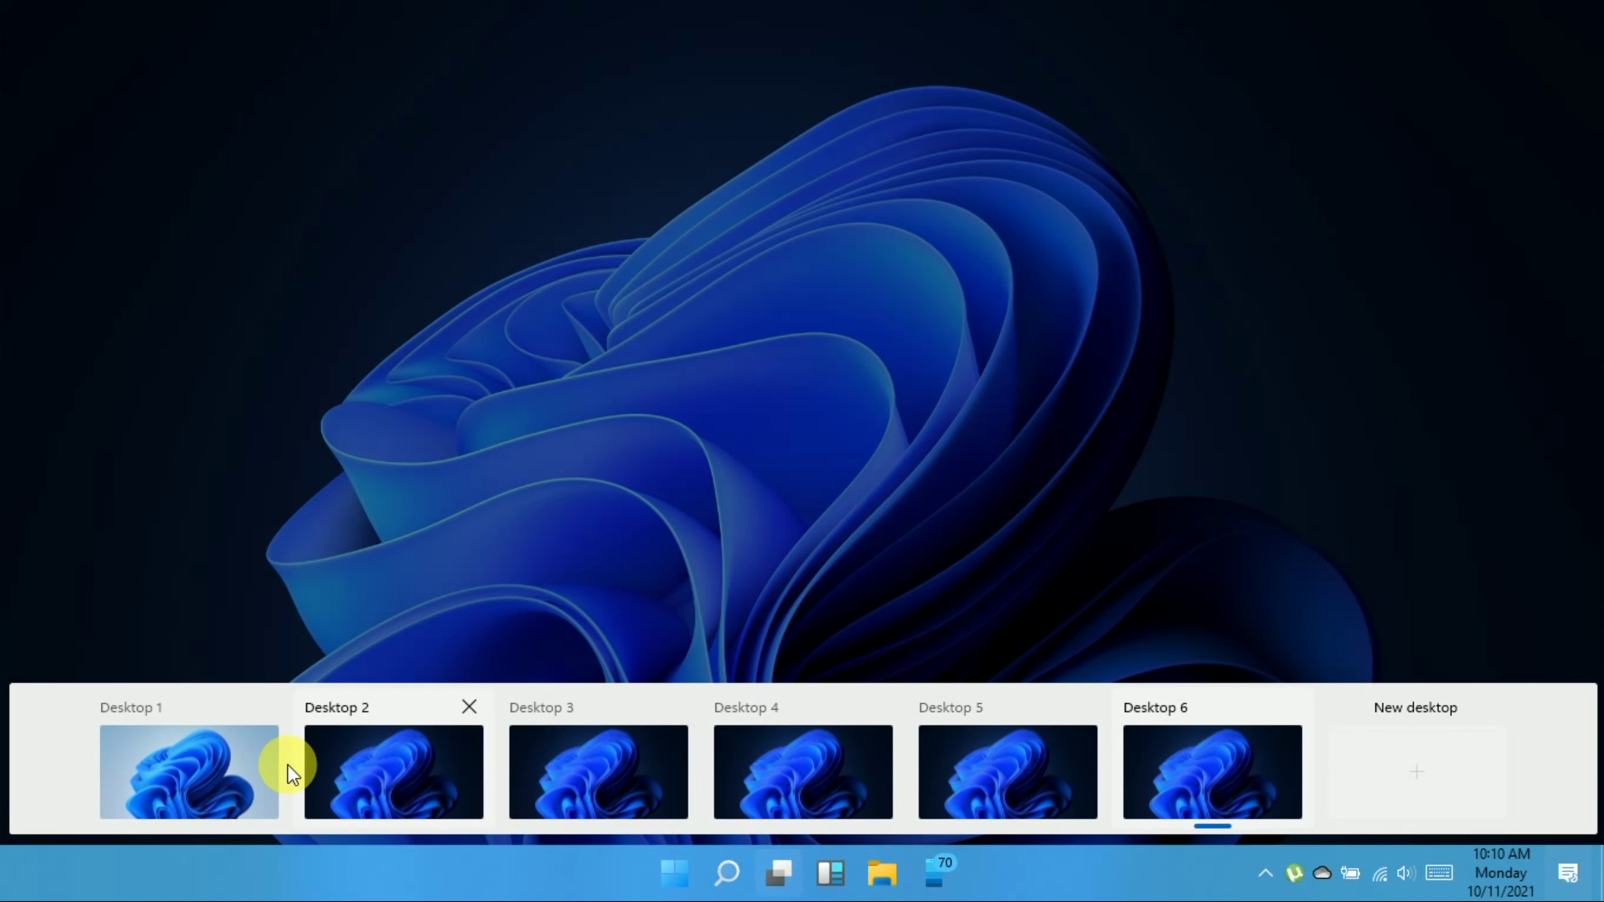
# Close the four extra virtual desktops, keeping only Desktop 1 and Desktop 2, and leave the task view
pyautogui.click(468, 708)
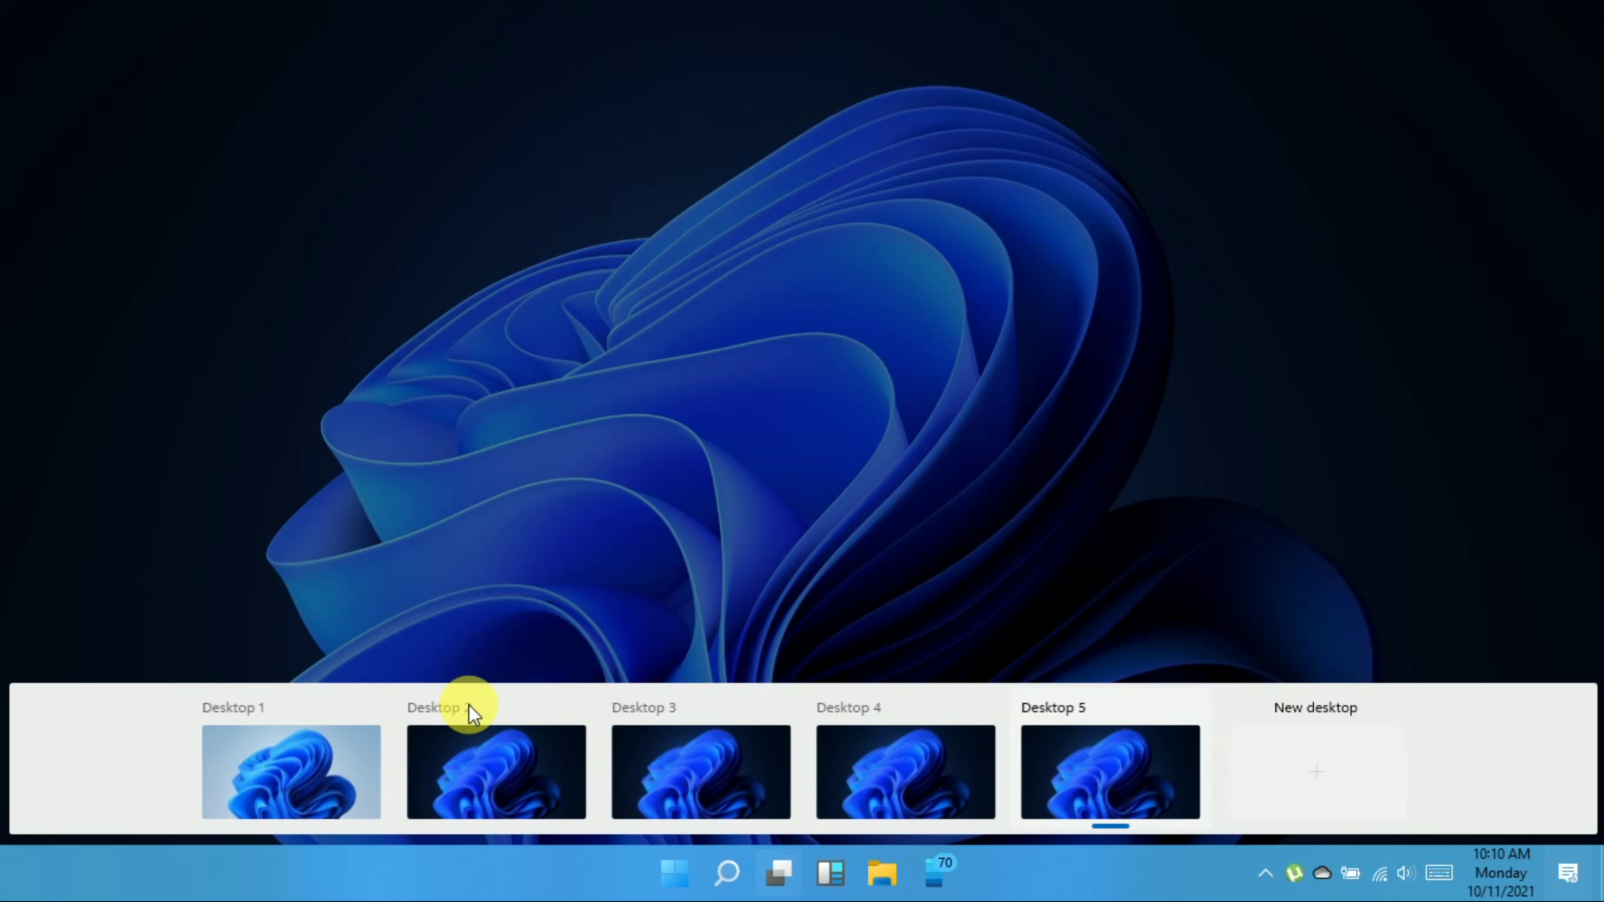
pyautogui.click(570, 702)
pyautogui.click(807, 709)
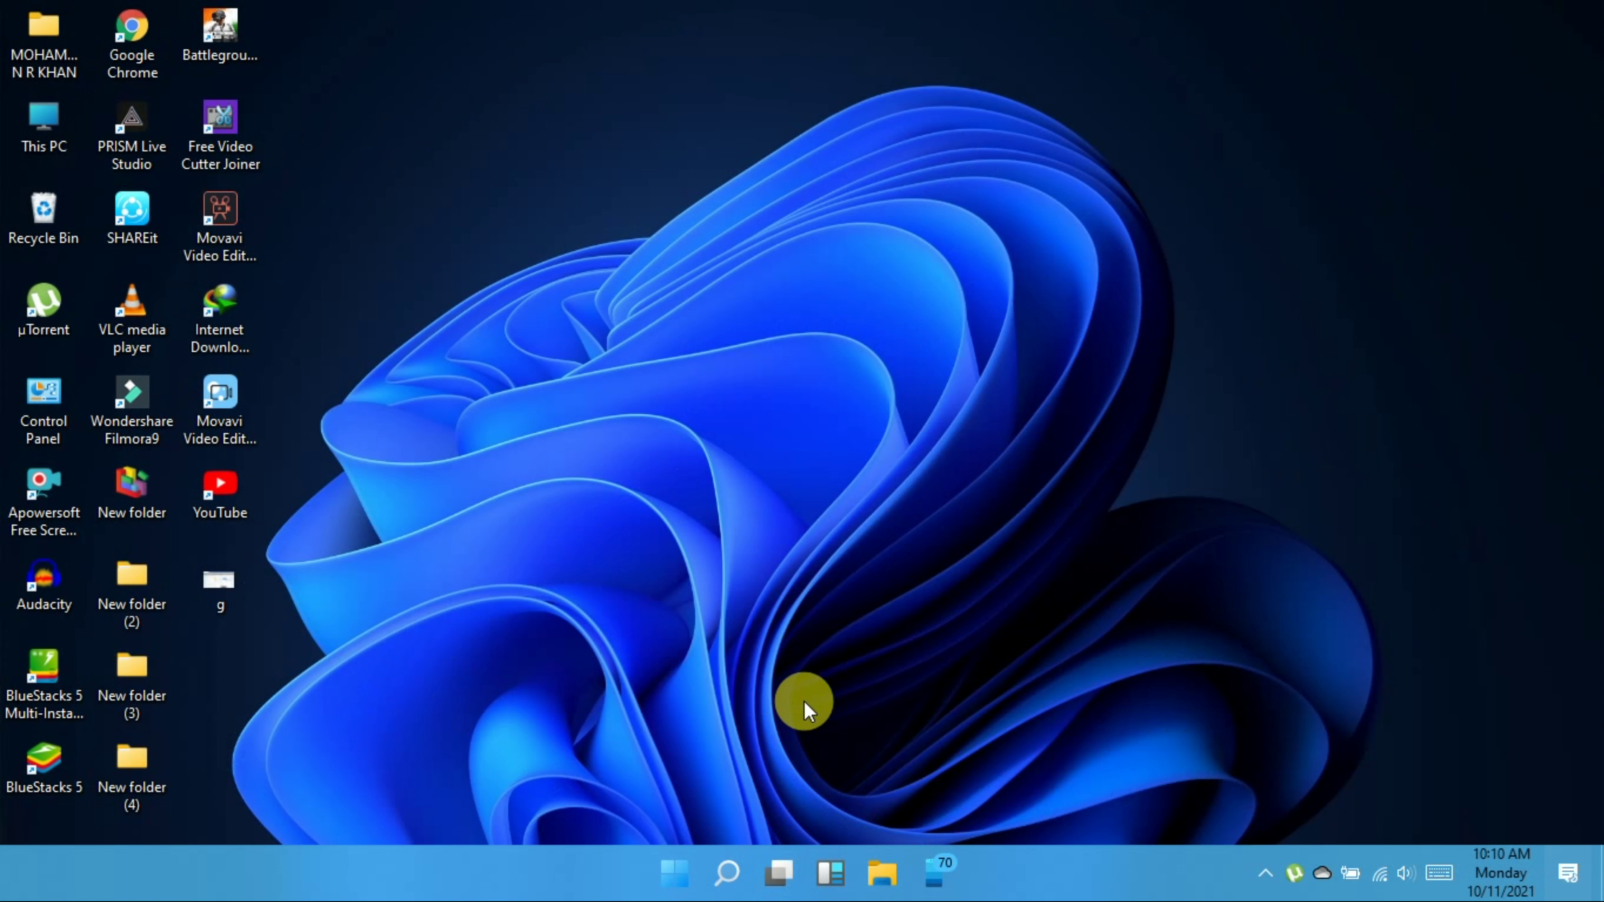
pyautogui.click(769, 867)
pyautogui.moveTo(673, 709)
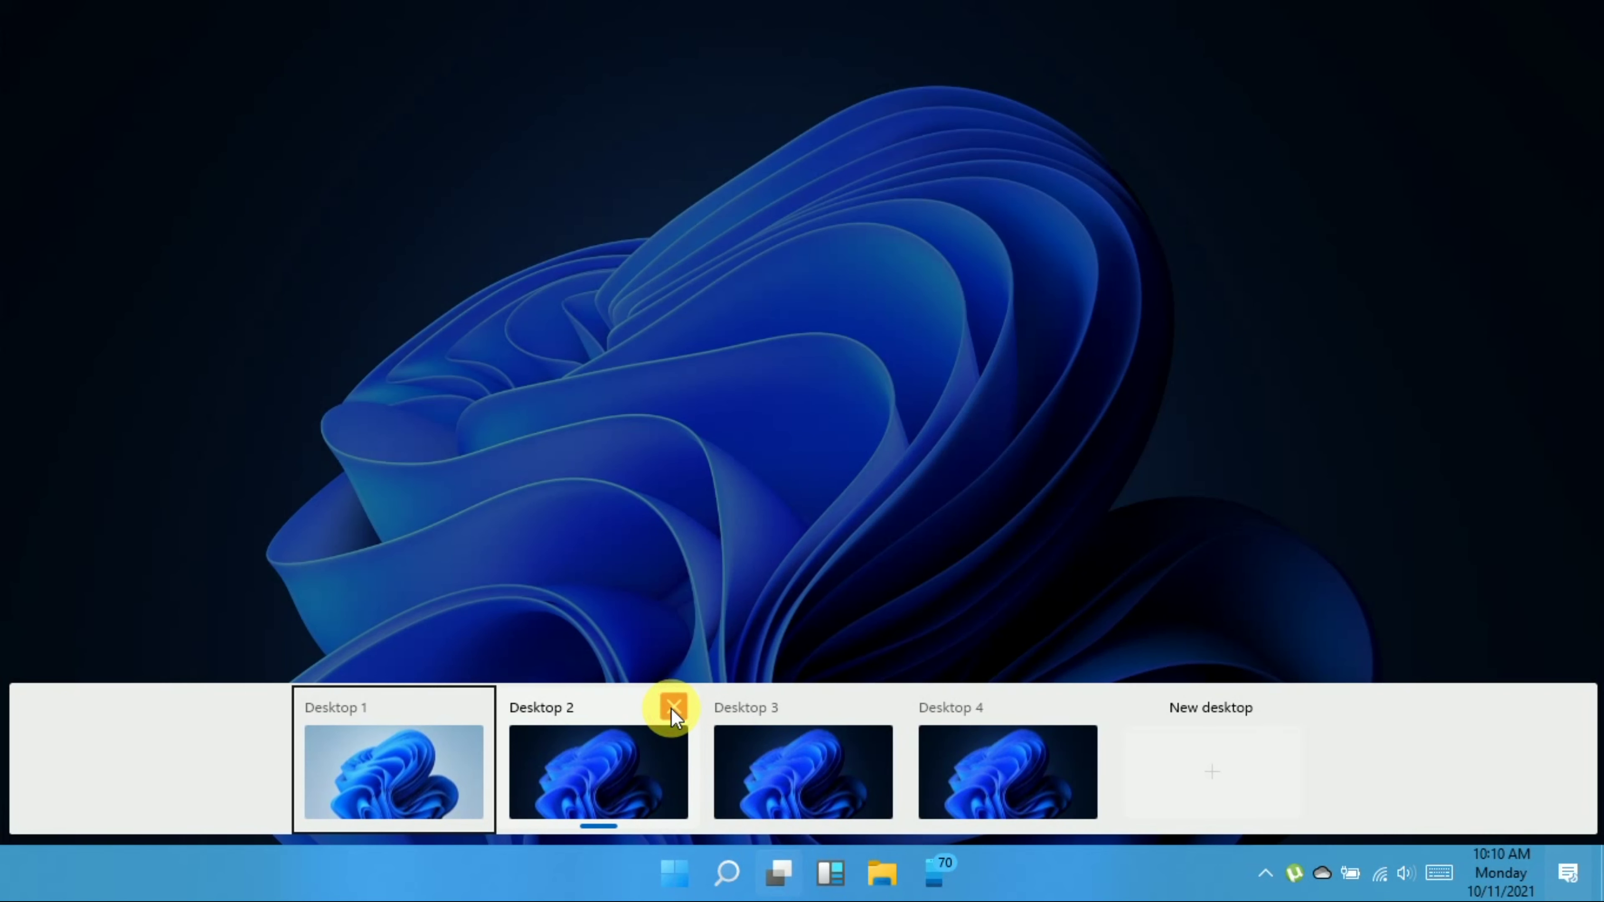
pyautogui.click(673, 709)
pyautogui.click(773, 703)
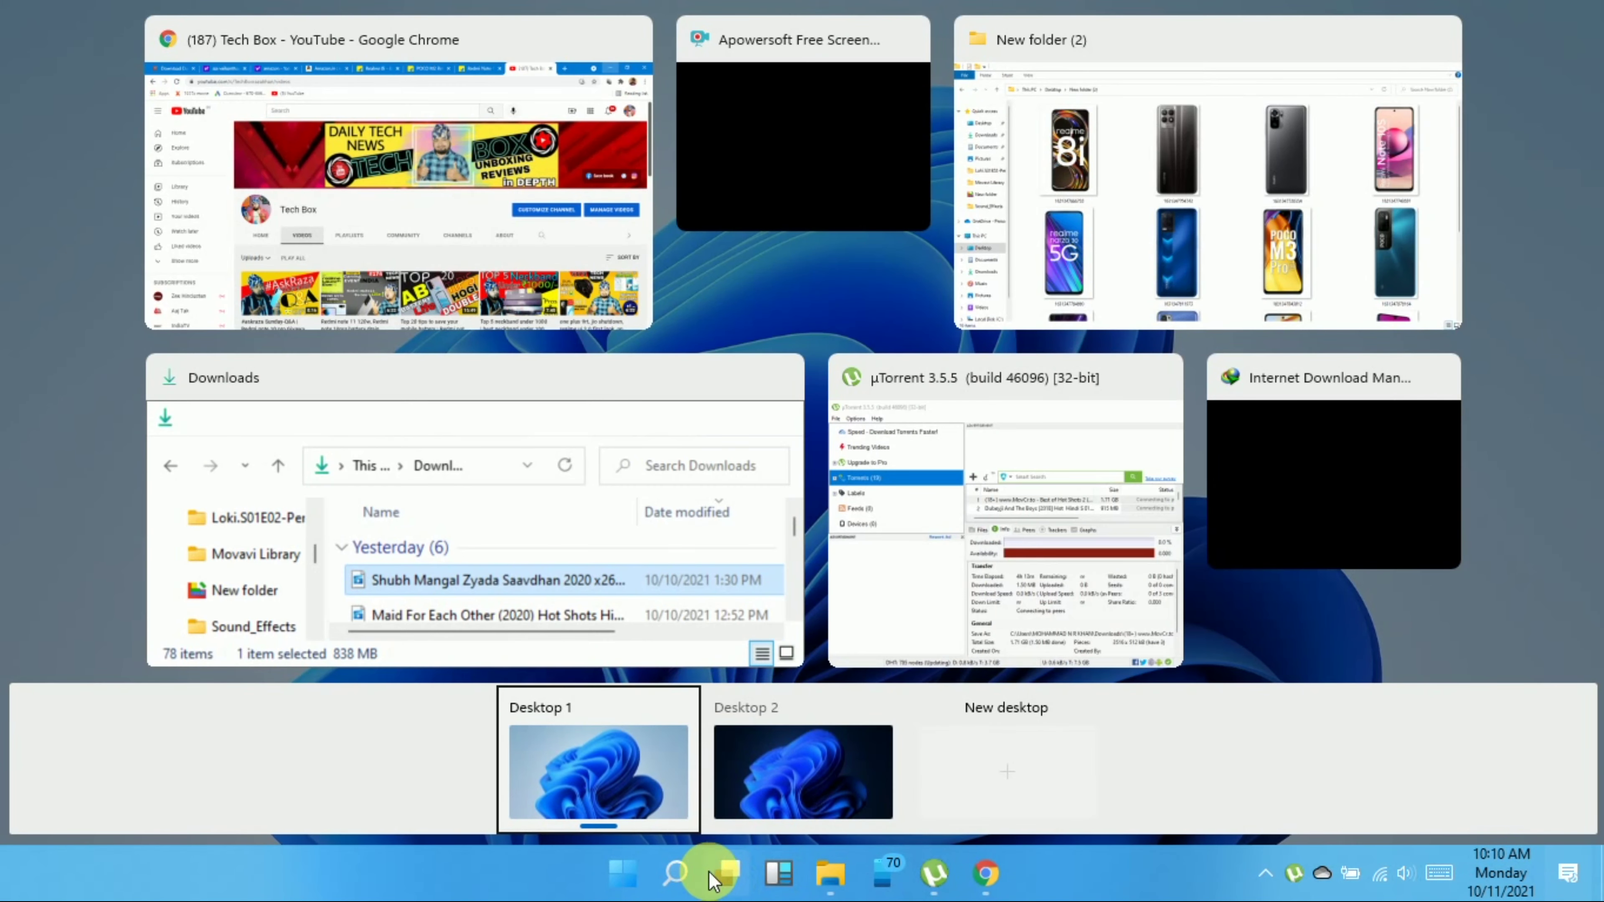
pyautogui.click(546, 873)
# Open the widgets board and look through its weather, market, sports and top stories cards
pyautogui.click(781, 872)
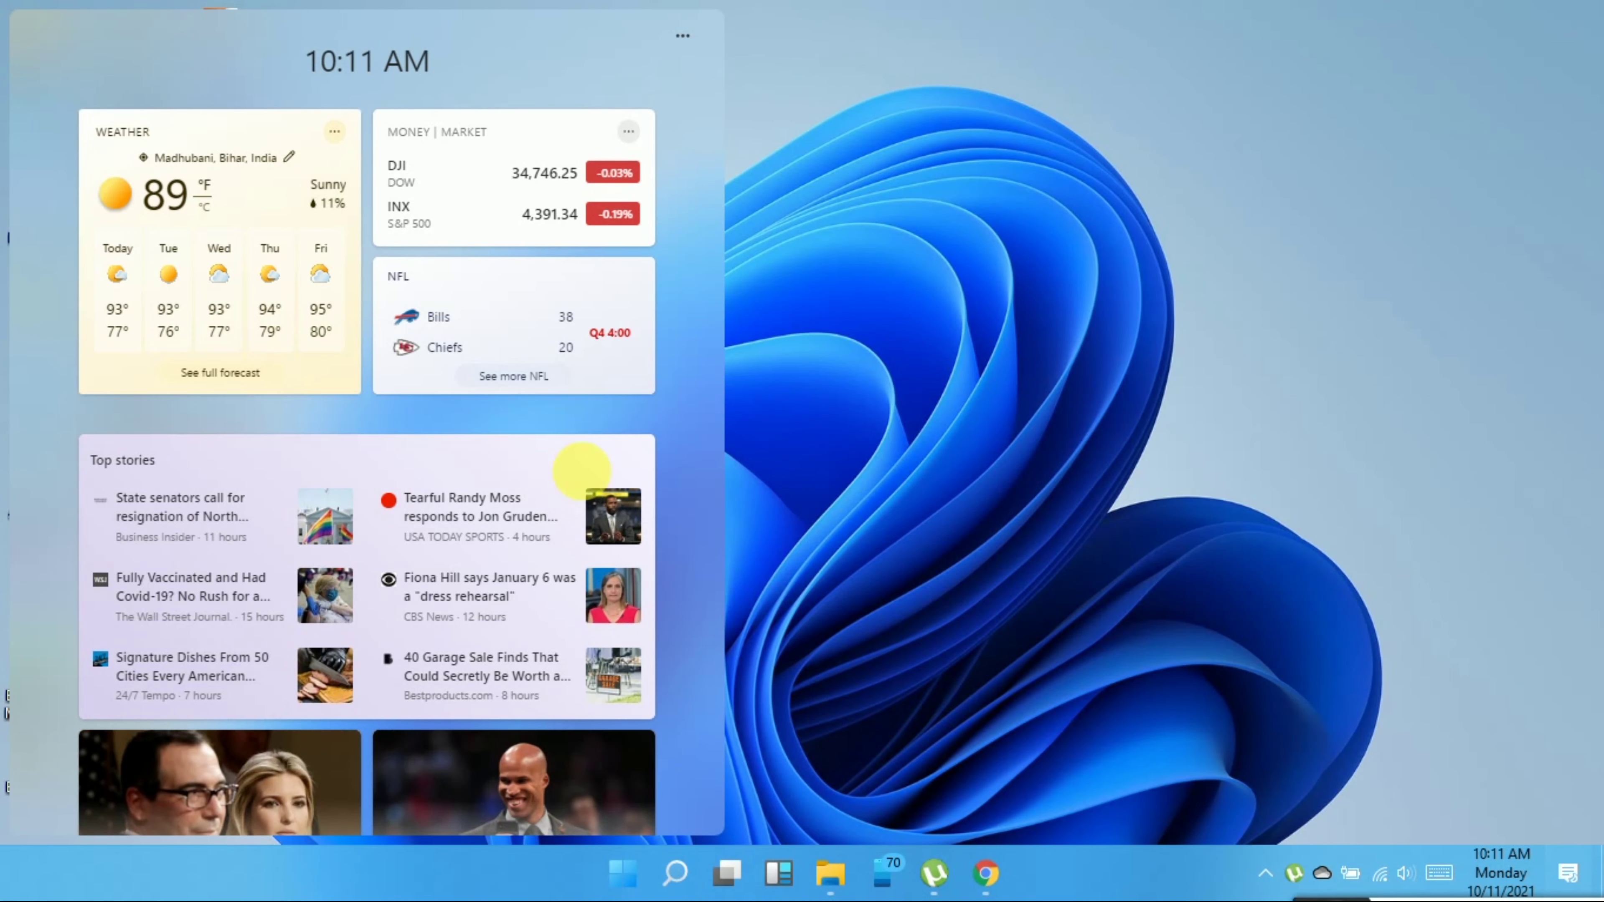
pyautogui.scroll(-5, 576, 499)
pyautogui.scroll(5, 524, 713)
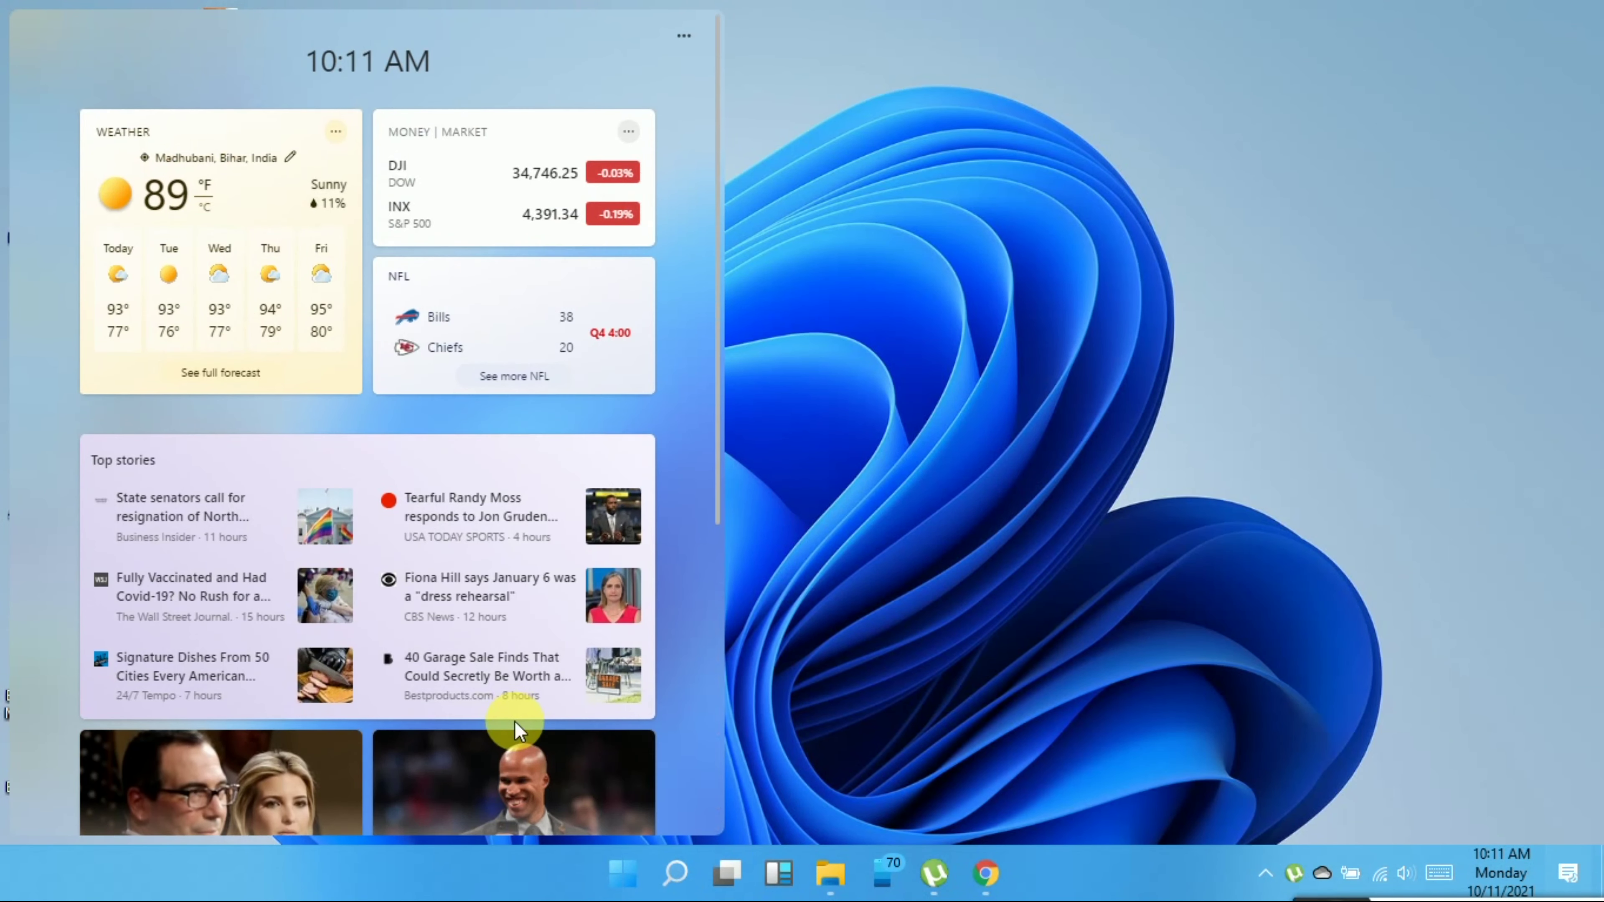
pyautogui.scroll(-5, 417, 461)
pyautogui.scroll(5, 429, 506)
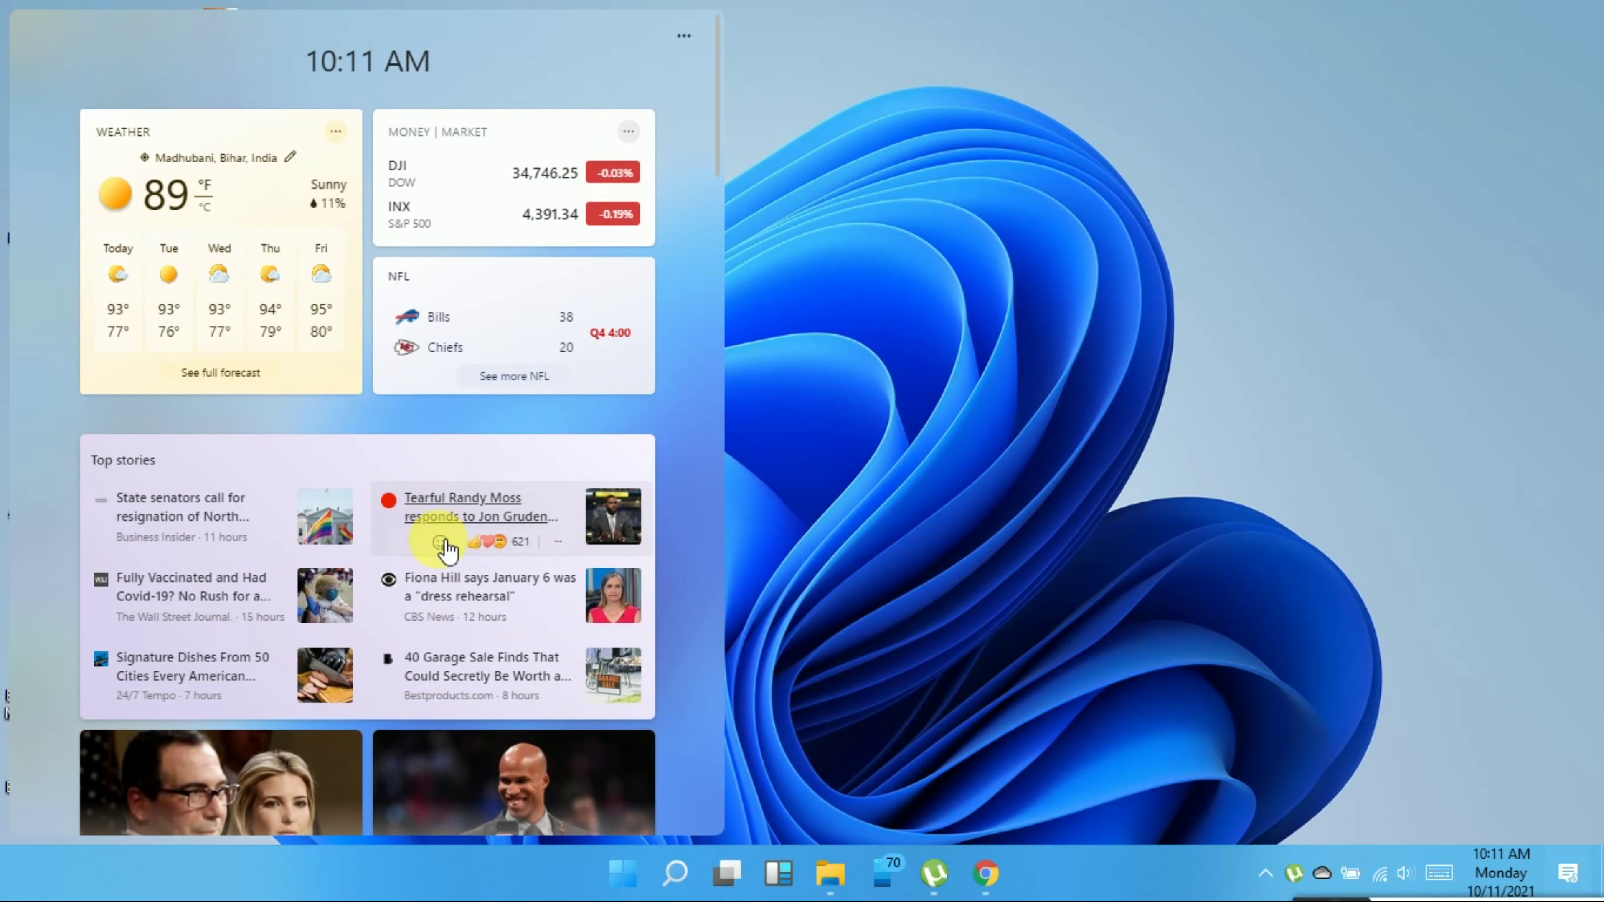
pyautogui.scroll(-5, 442, 556)
pyautogui.scroll(5, 422, 562)
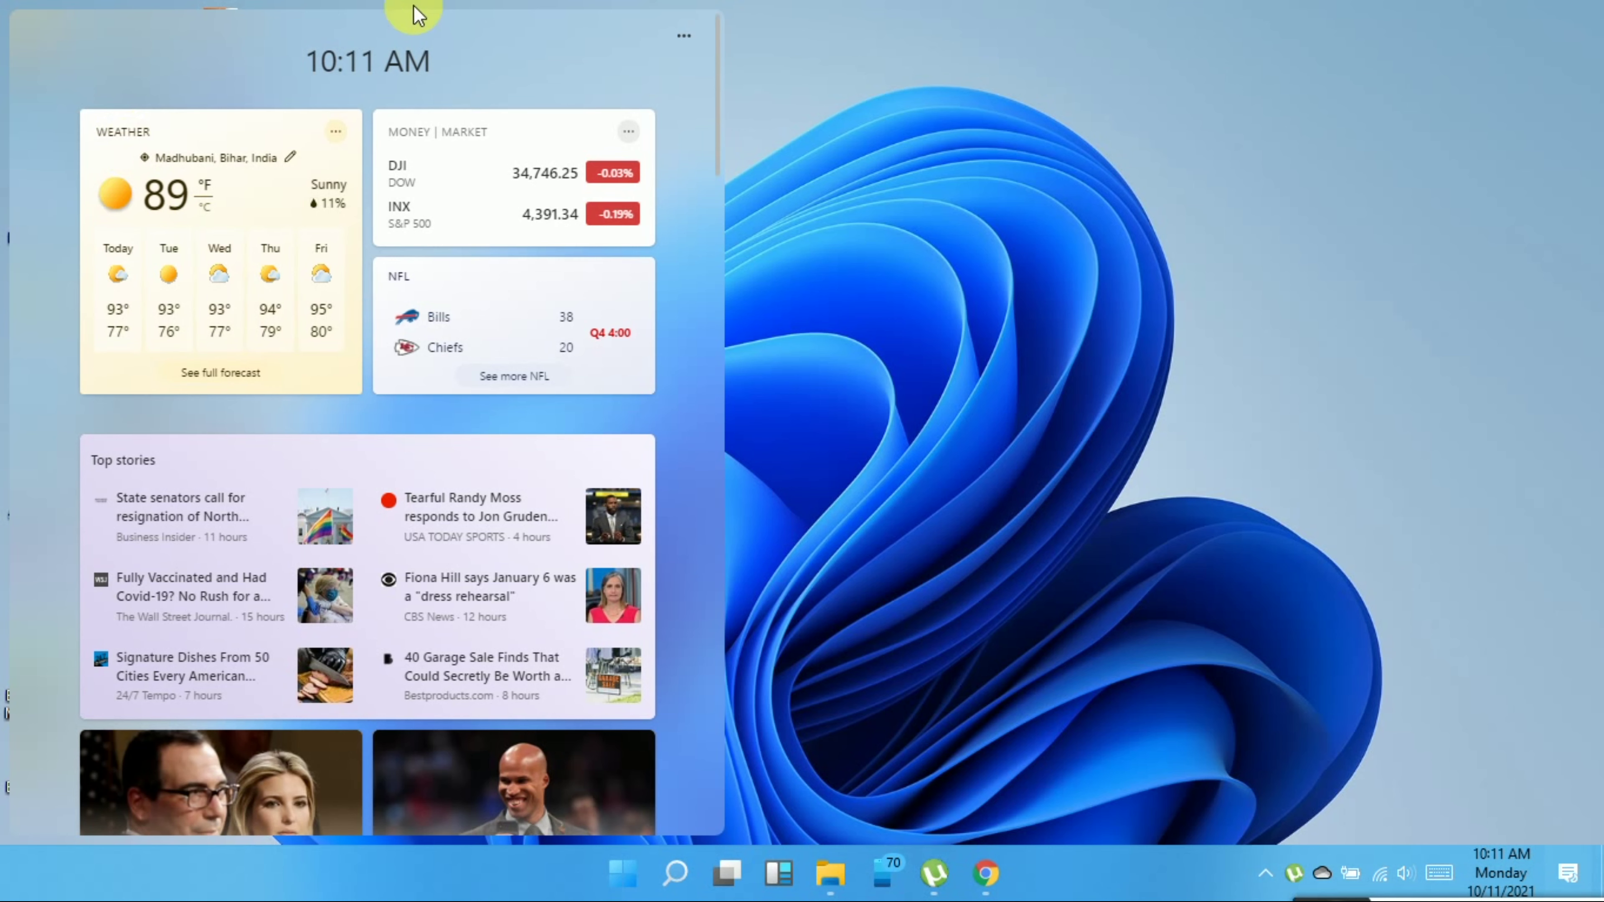
# Open the widgets' Manage interests page and view the interest categories available for the feed
pyautogui.click(694, 44)
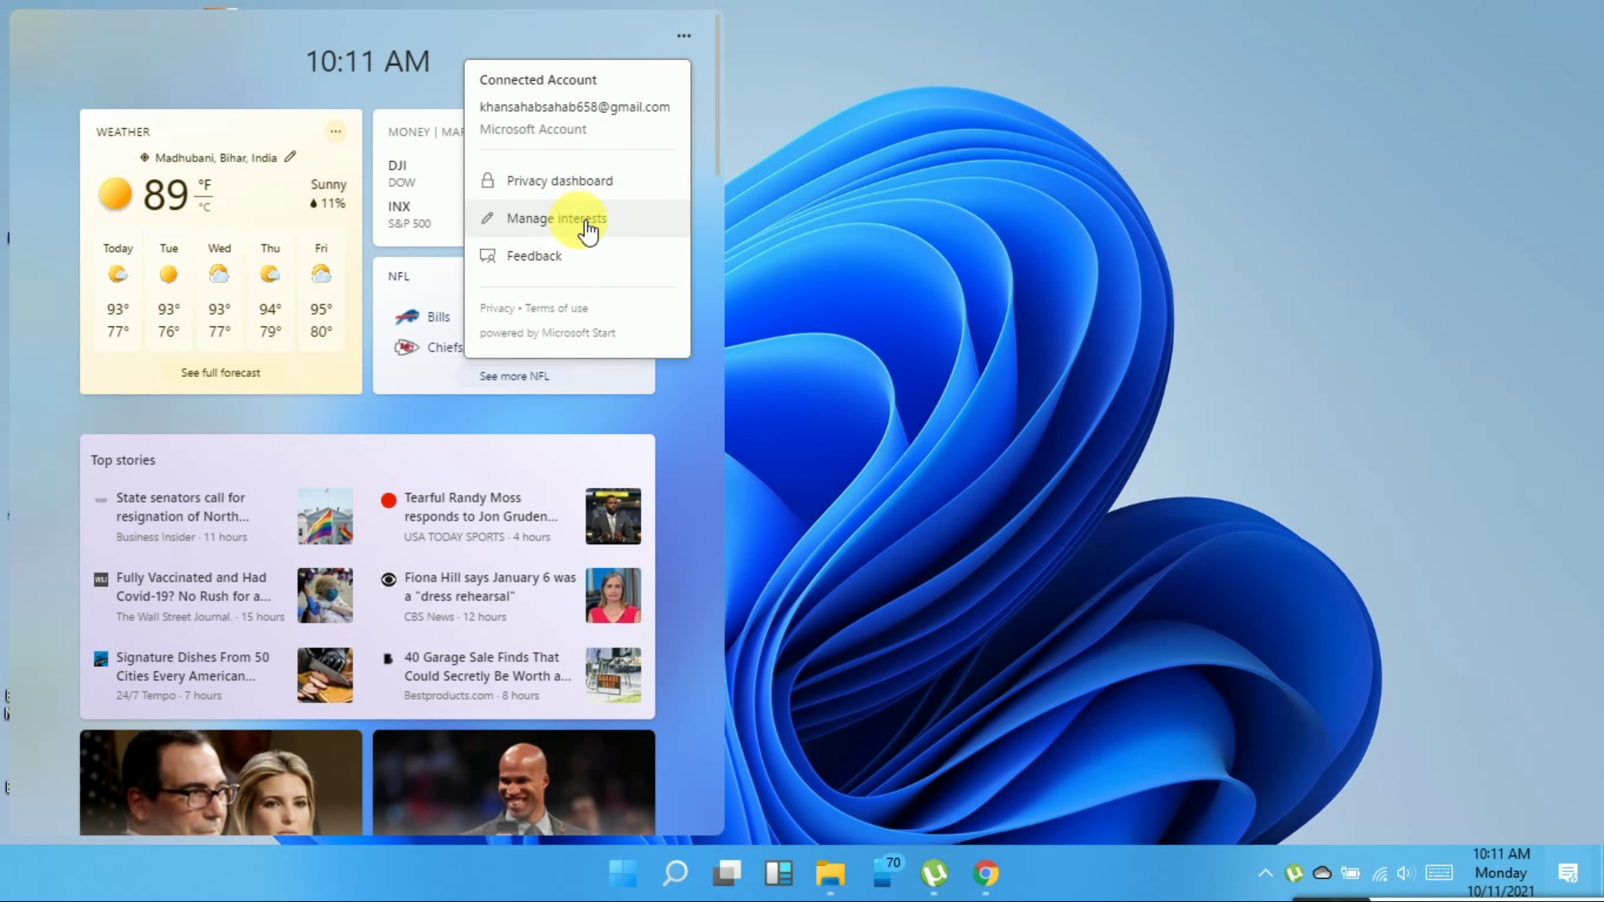
pyautogui.click(575, 238)
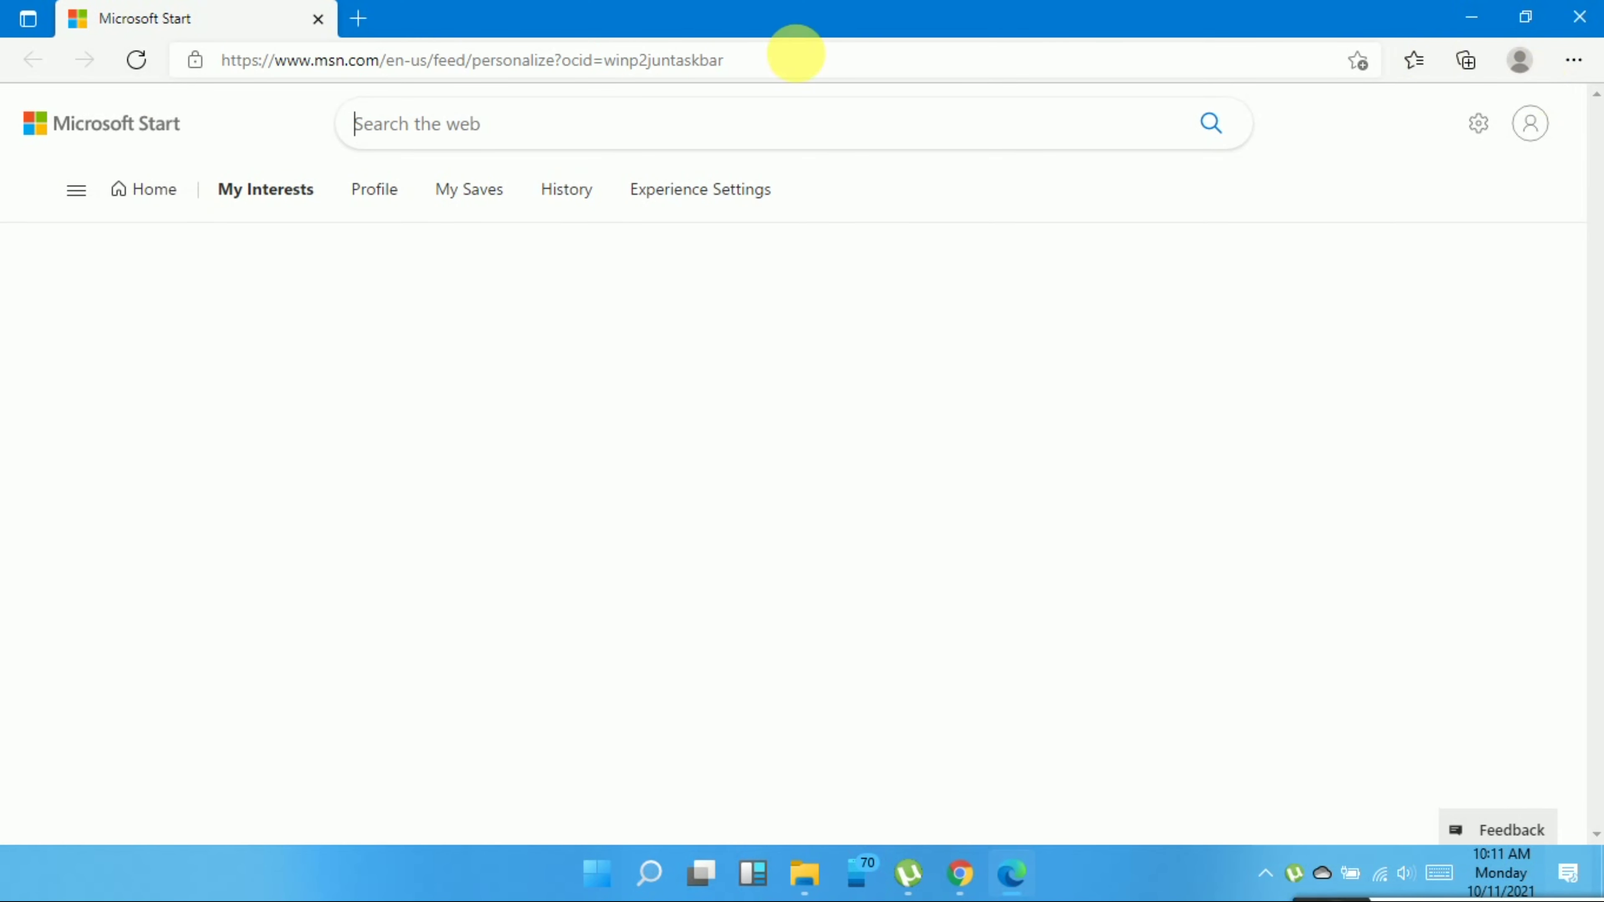
pyautogui.scroll(-3, 1262, 464)
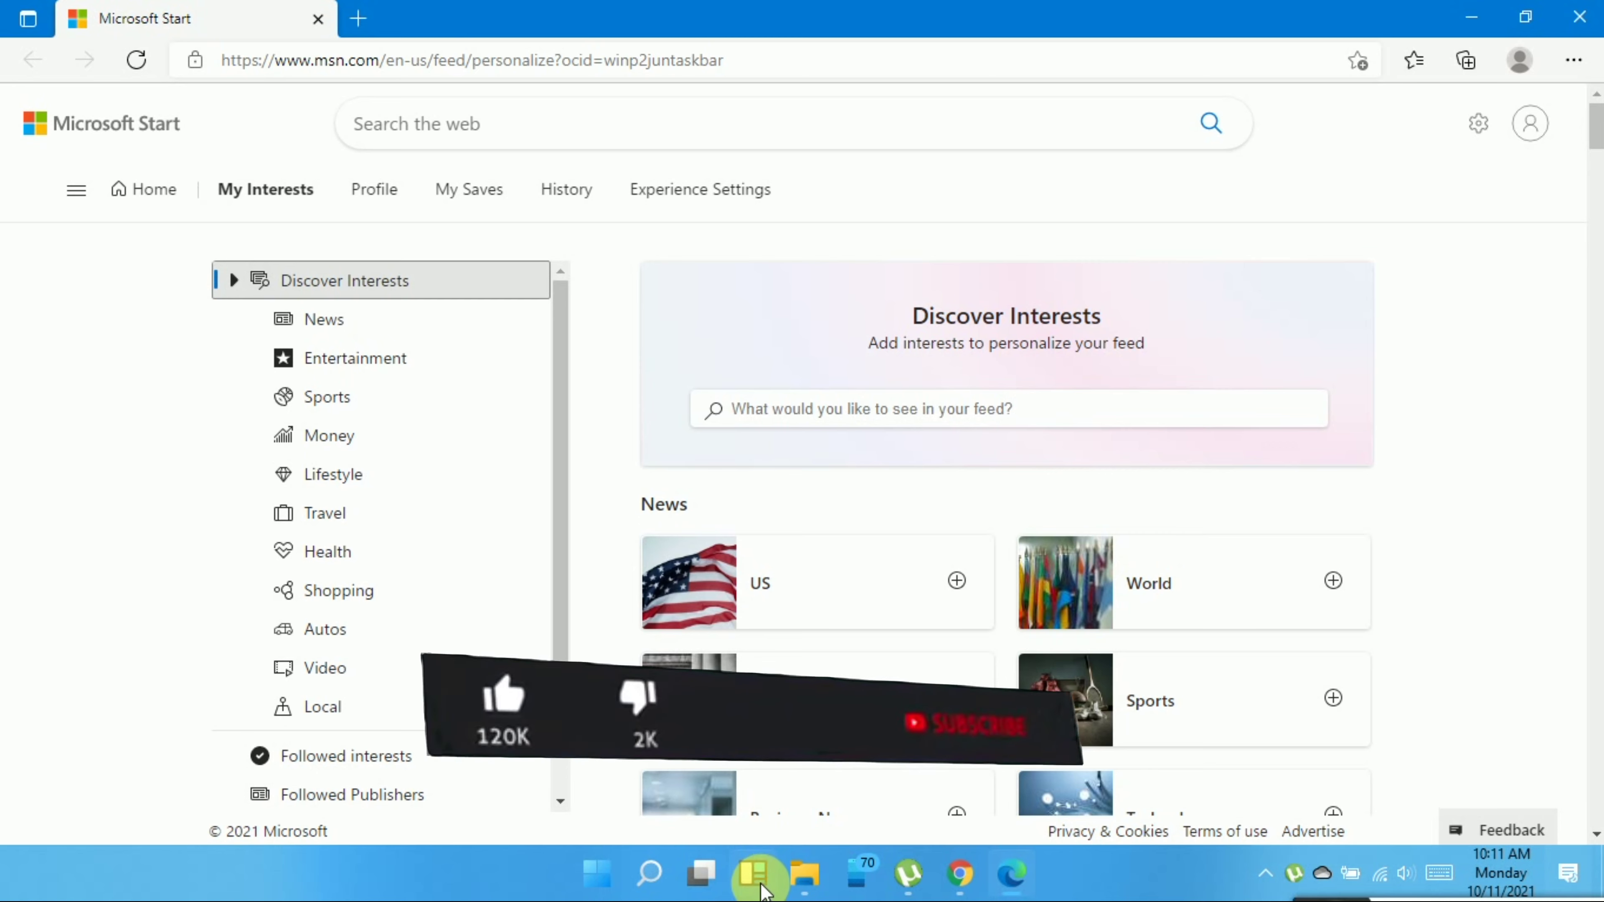
pyautogui.click(752, 872)
pyautogui.click(757, 873)
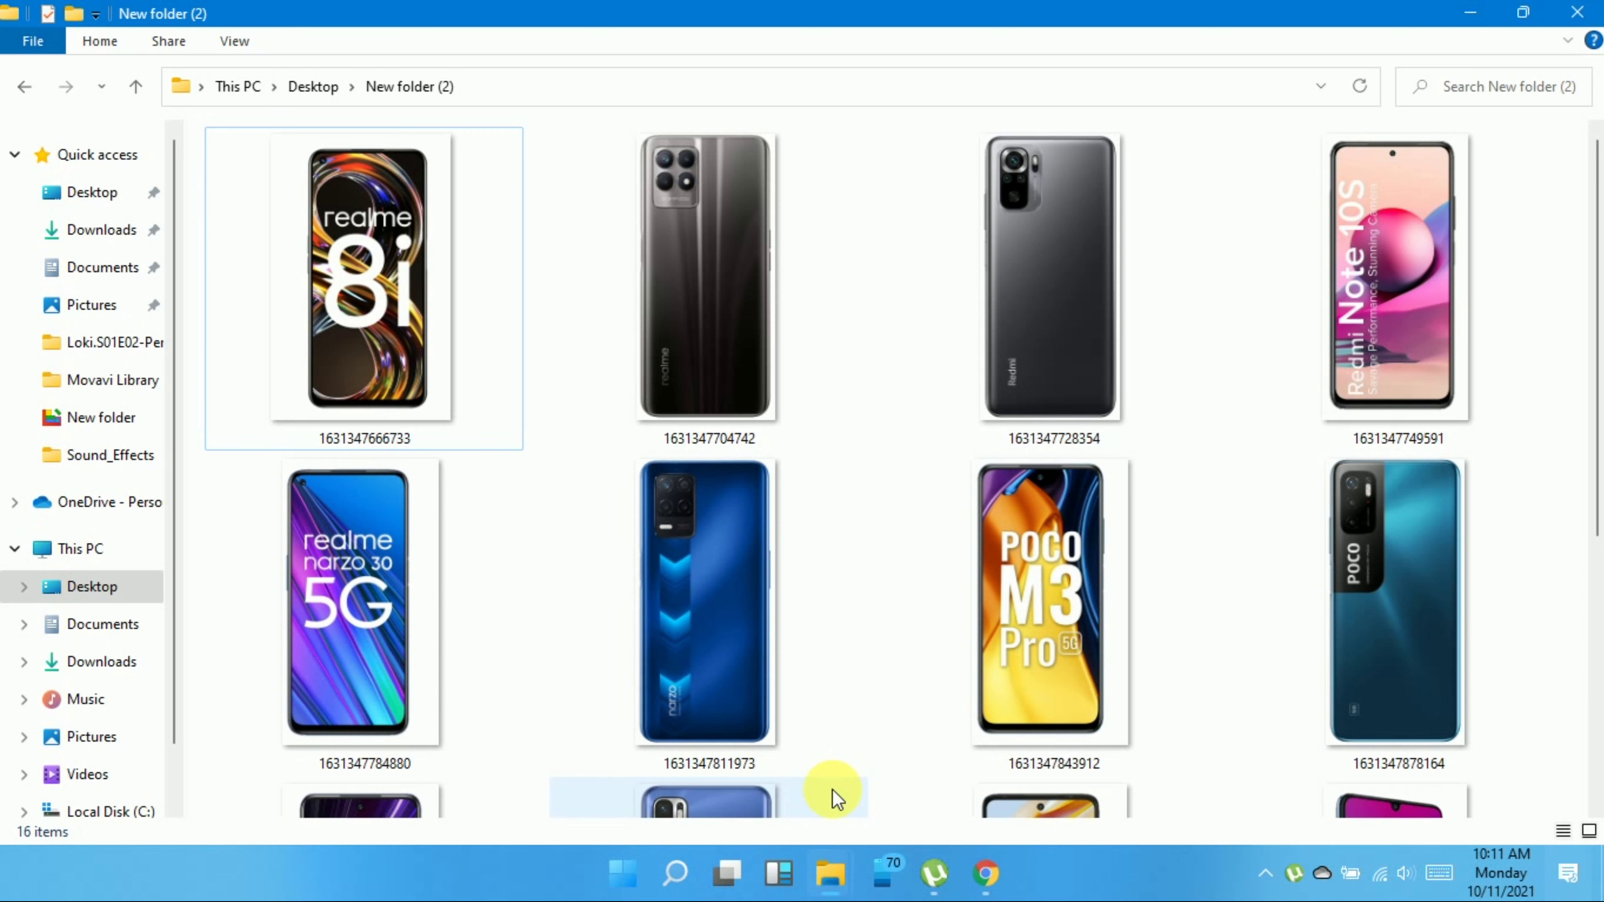
# Minimize the New folder (2) window and restore it to full size
pyautogui.click(1165, 9)
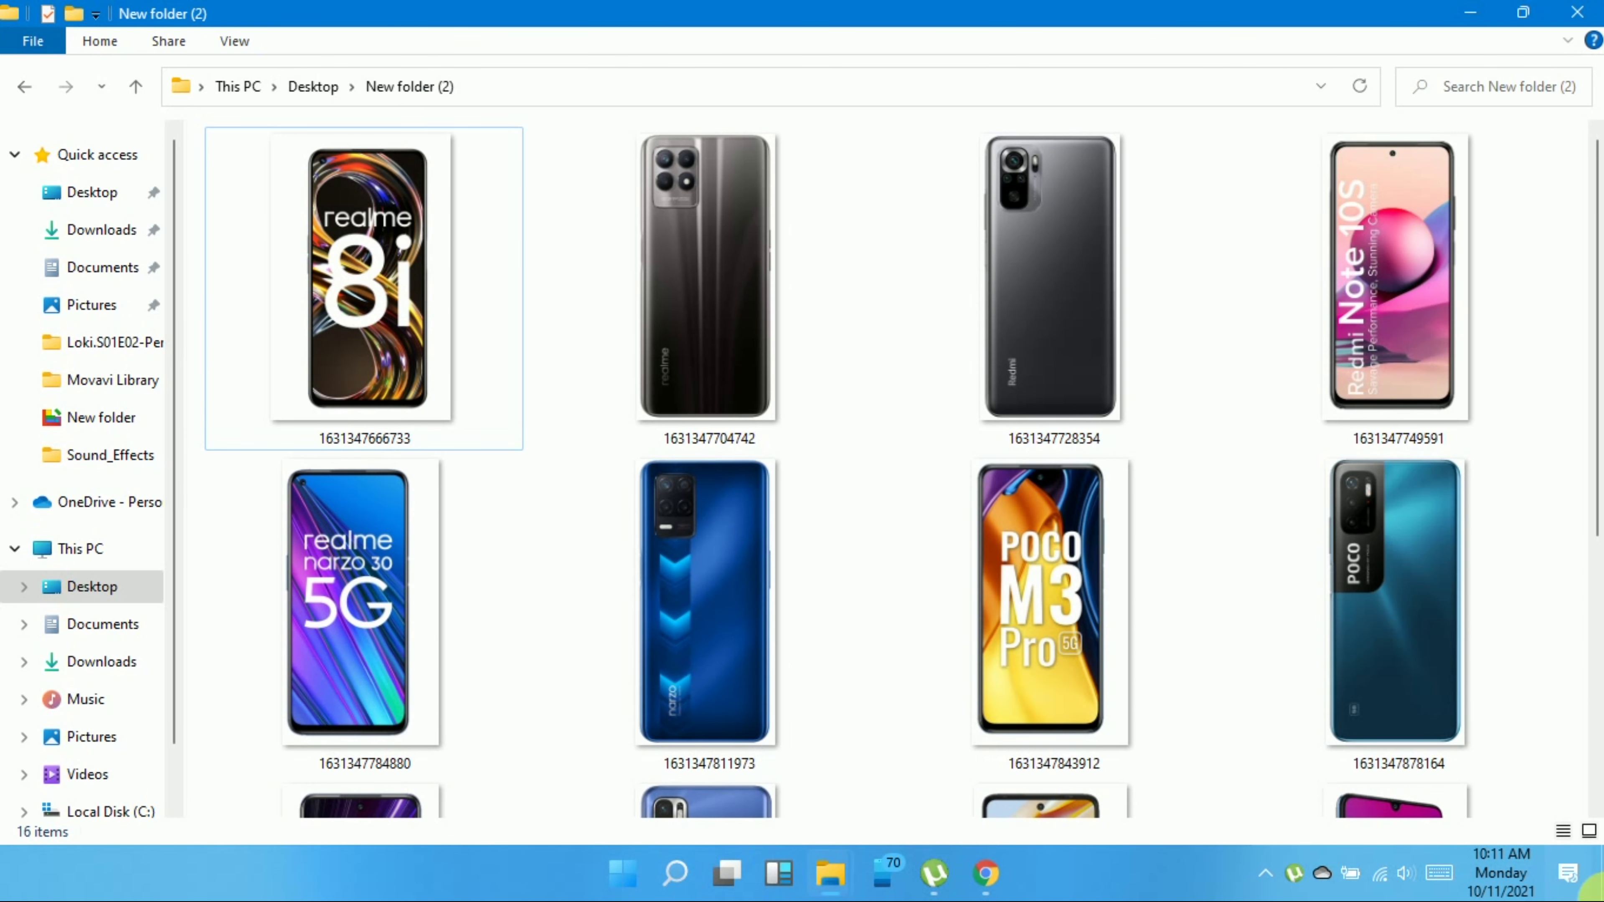
pyautogui.click(1468, 11)
pyautogui.moveTo(815, 889)
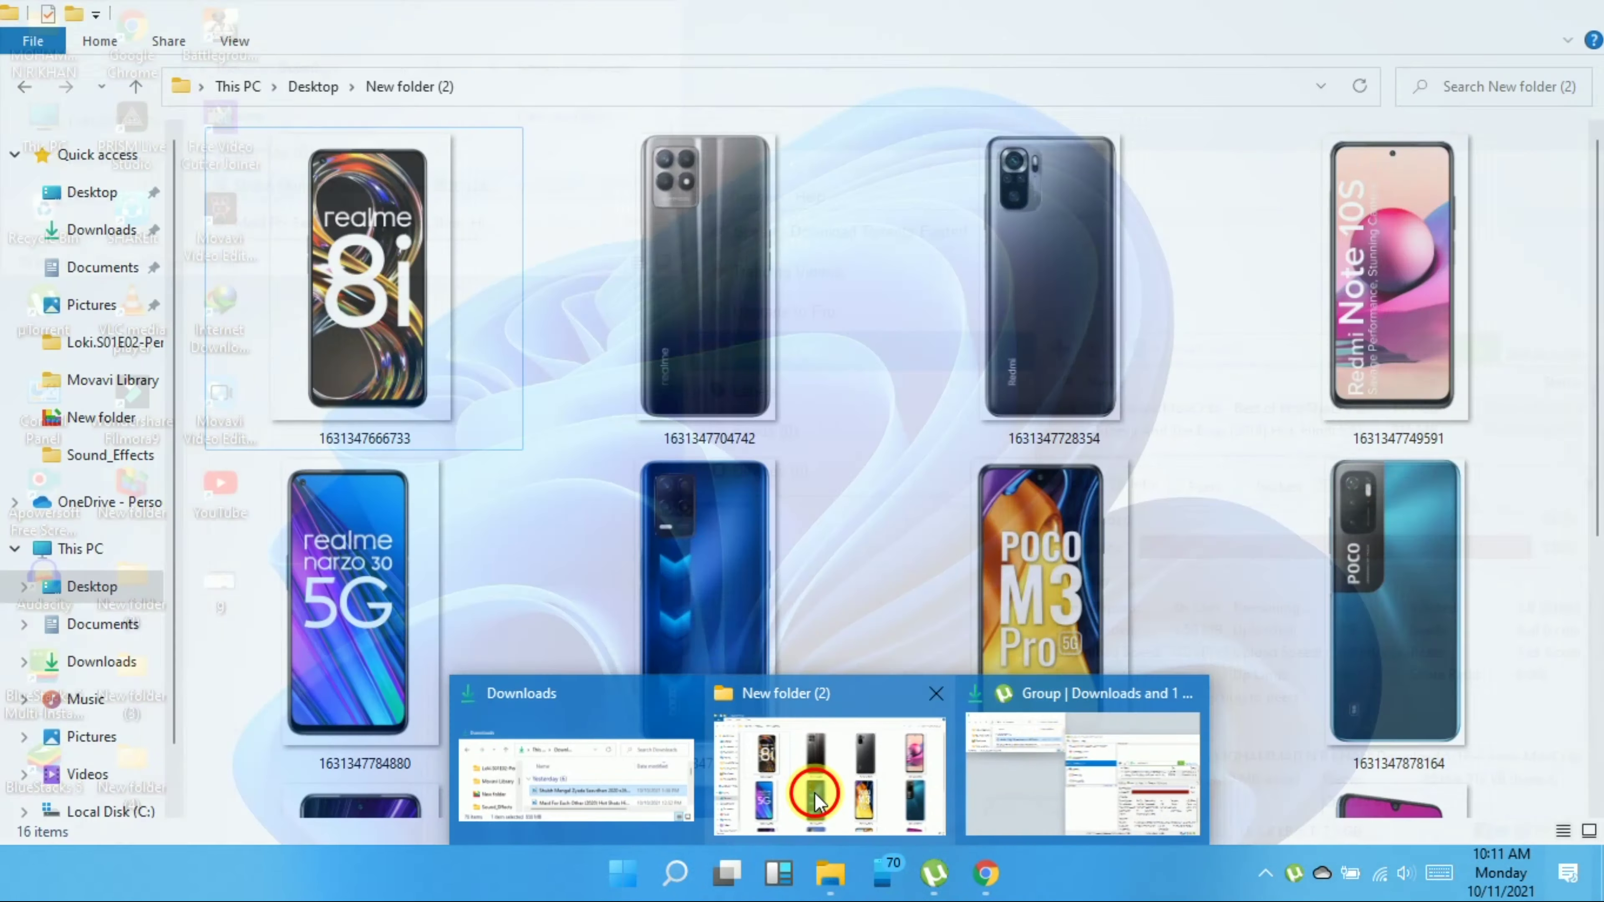
pyautogui.click(809, 779)
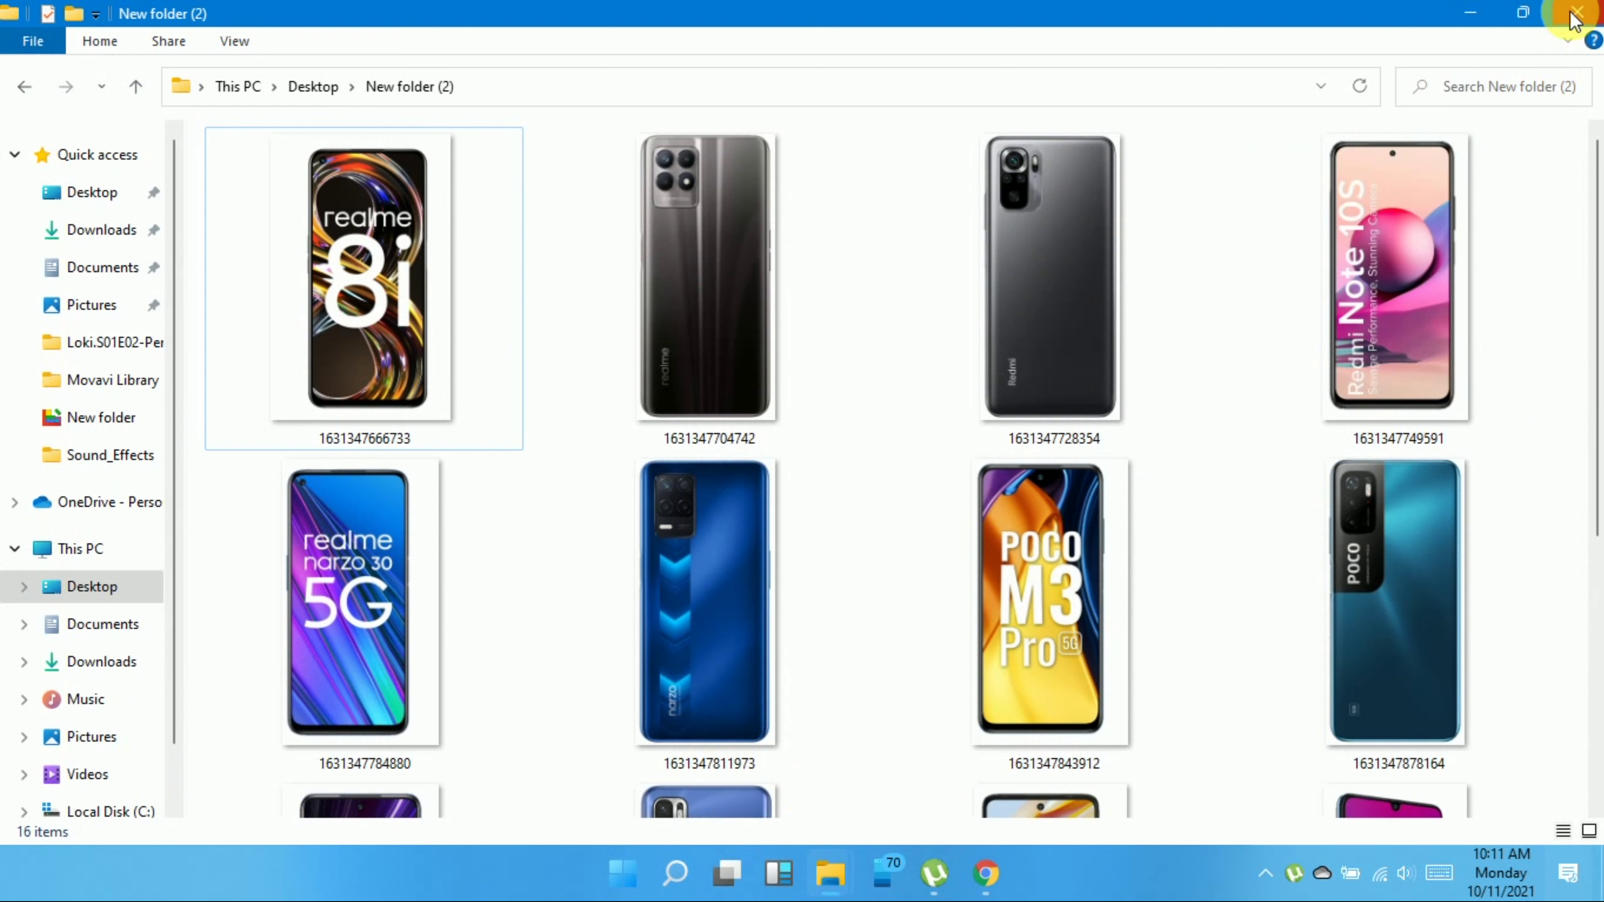
# Arrange a three-window snap layout with Downloads on the left half, New folder (2) at upper right and Chrome at lower right
pyautogui.moveTo(1525, 19)
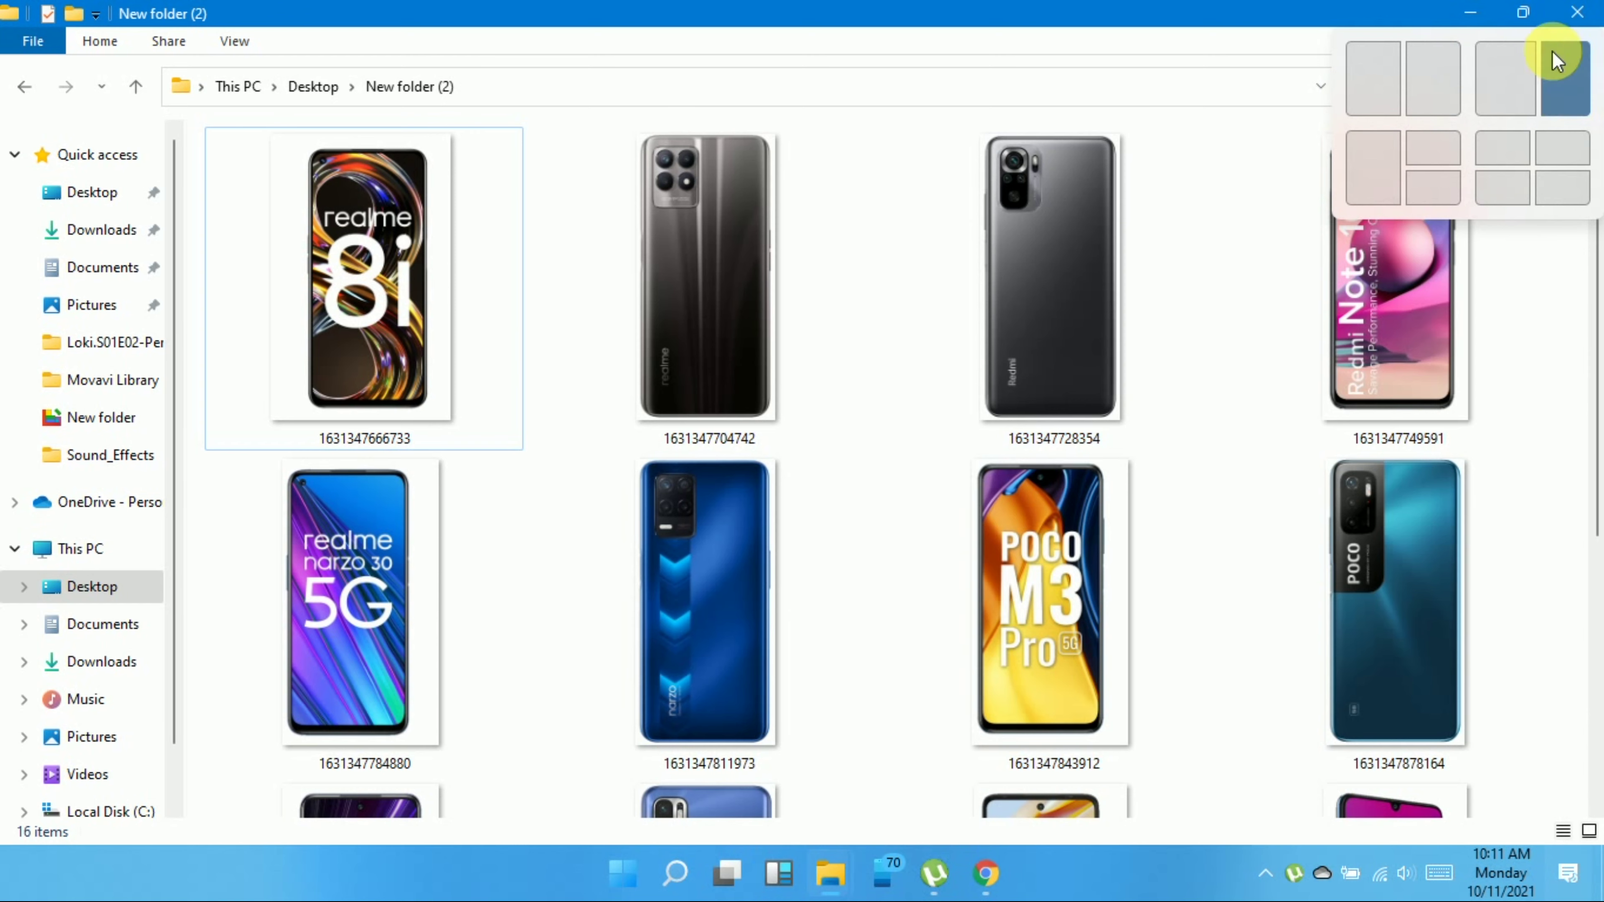
pyautogui.click(1427, 152)
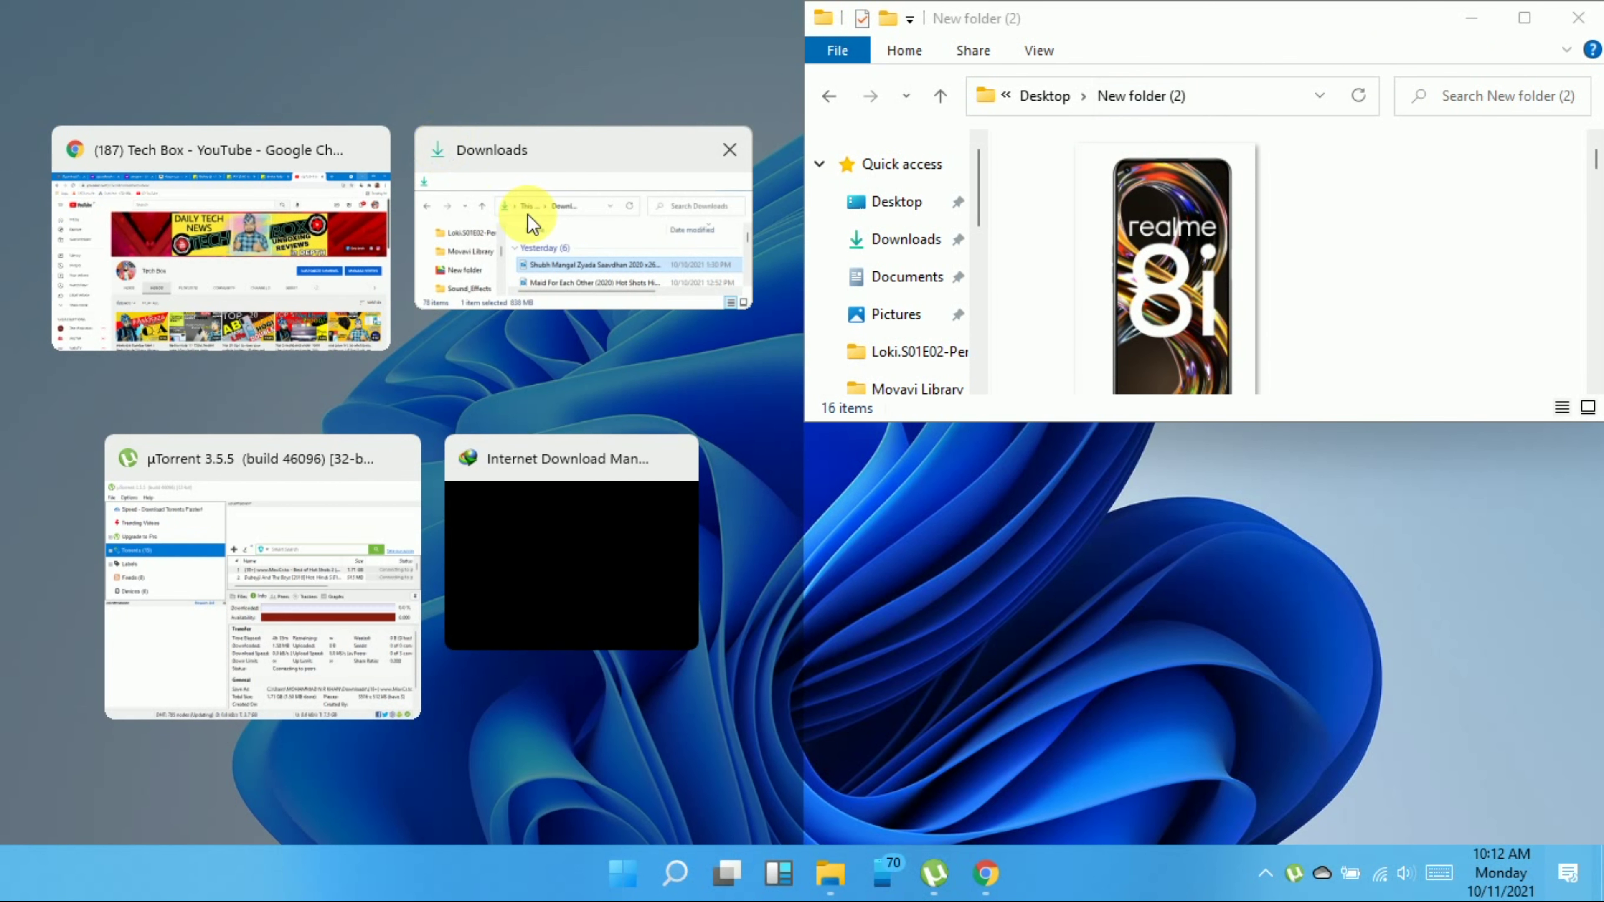
pyautogui.click(615, 218)
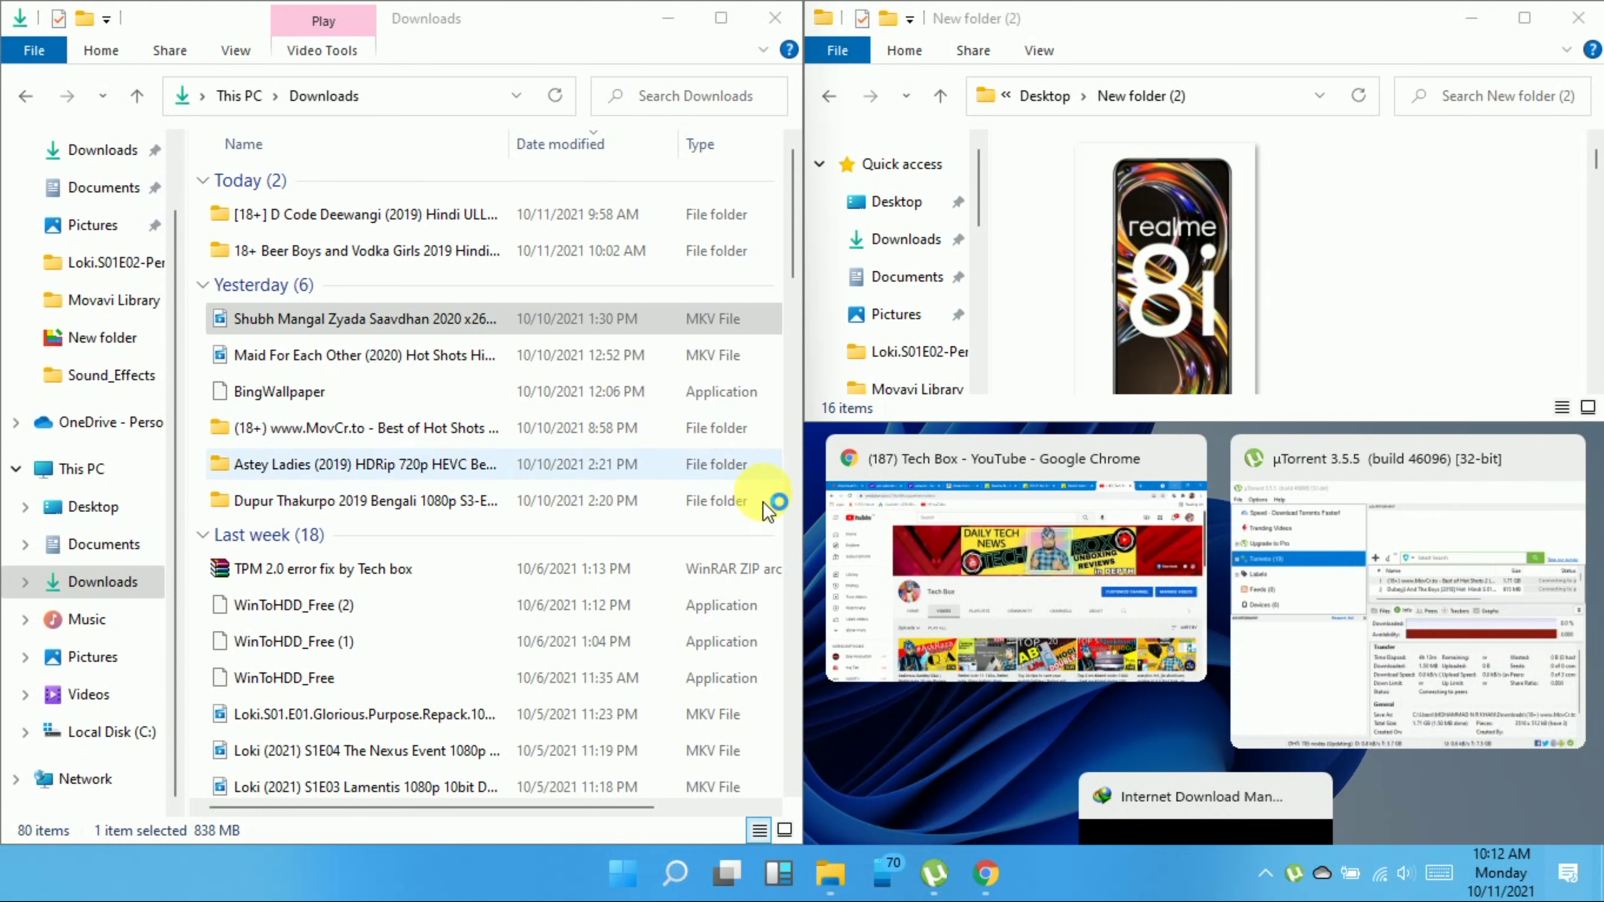
pyautogui.click(1023, 558)
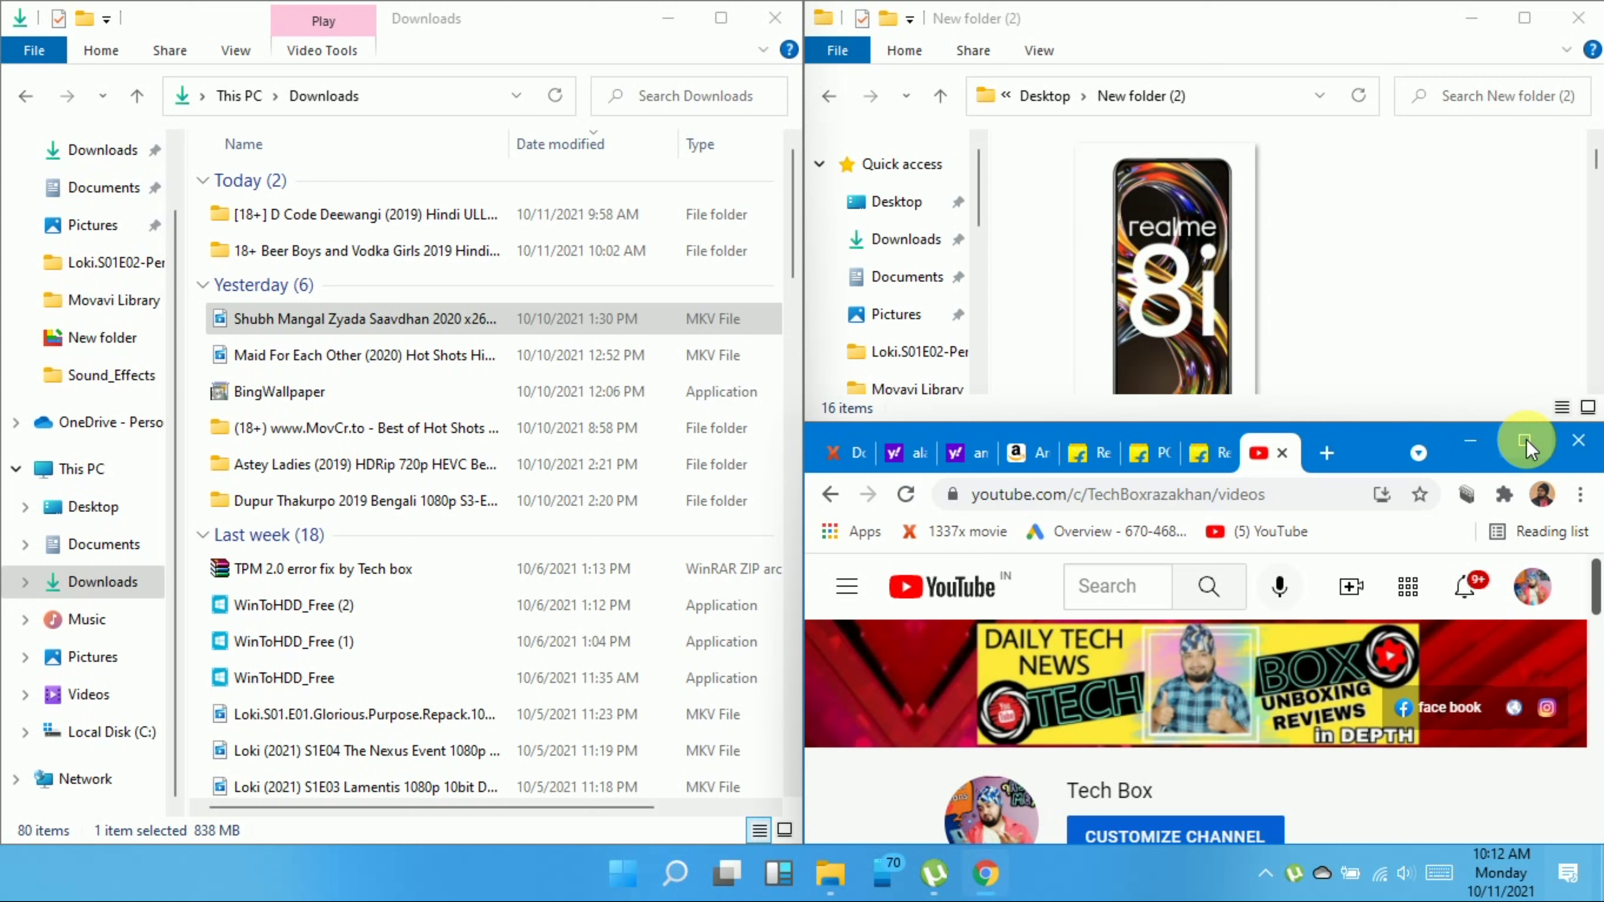
# Snap Chrome to the upper-right quarter of the screen and the Downloads window to the upper-left quarter
pyautogui.moveTo(1526, 439)
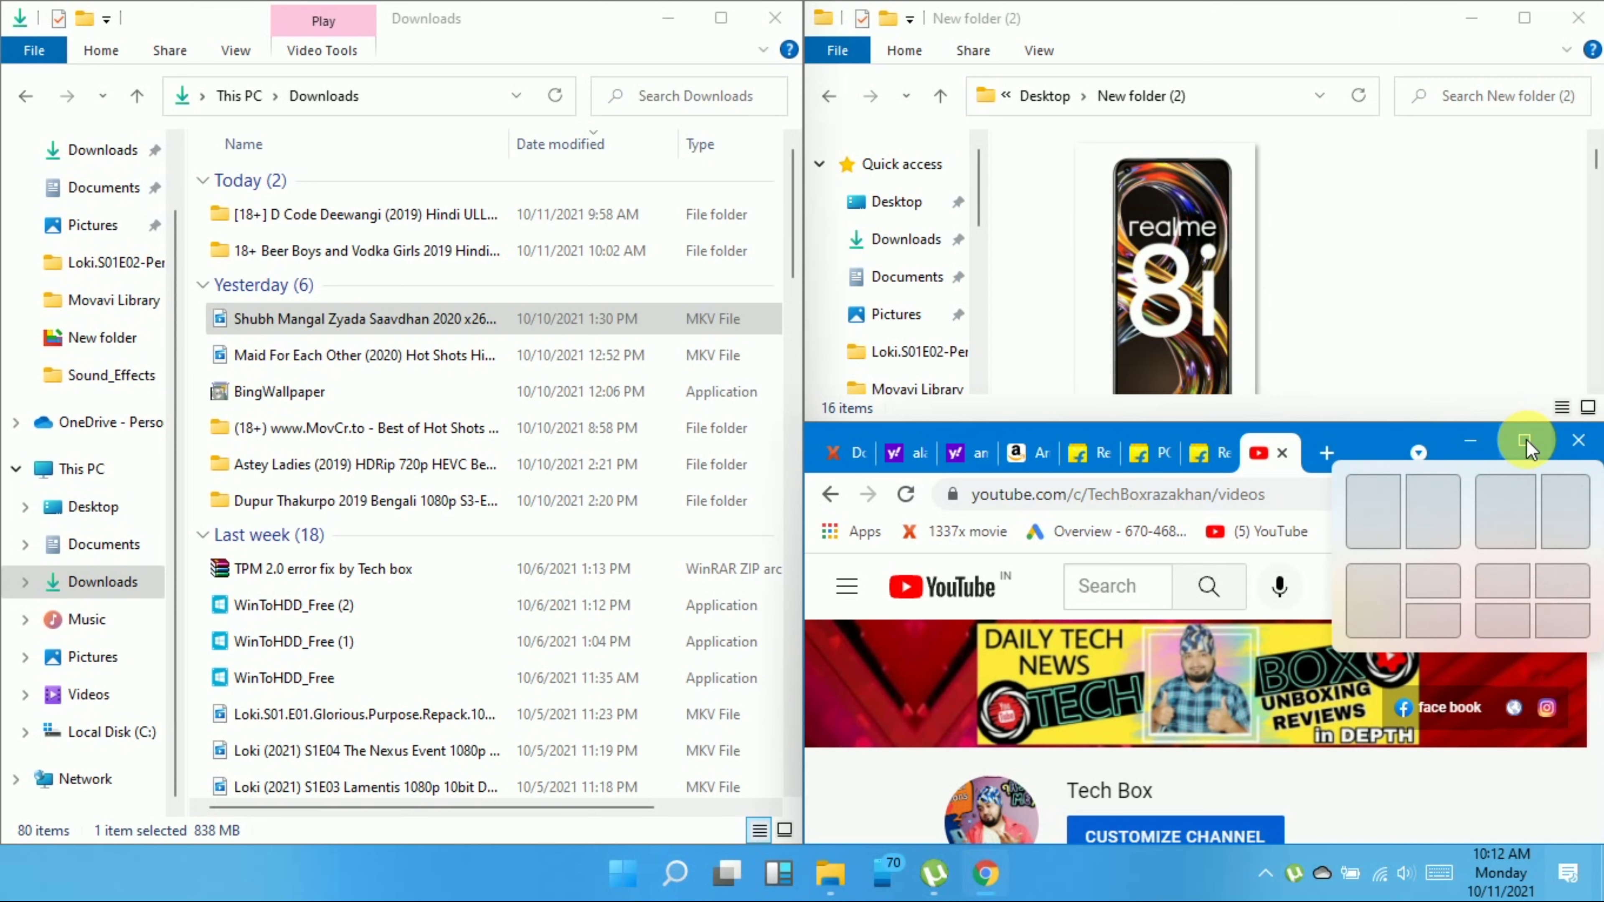
pyautogui.click(1562, 578)
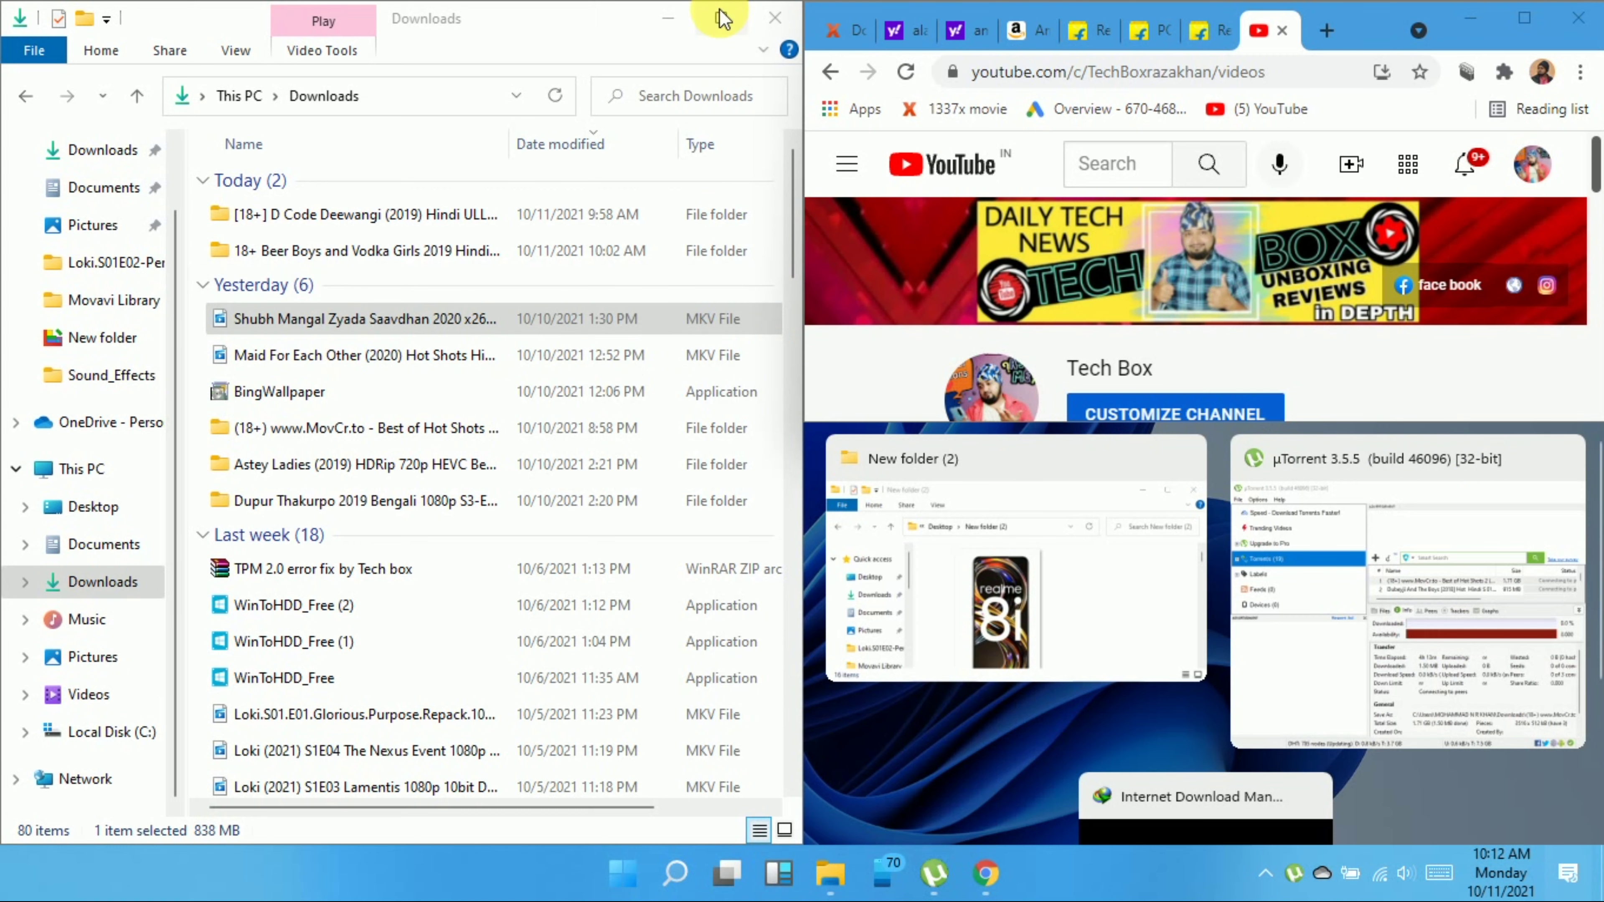
pyautogui.moveTo(723, 18)
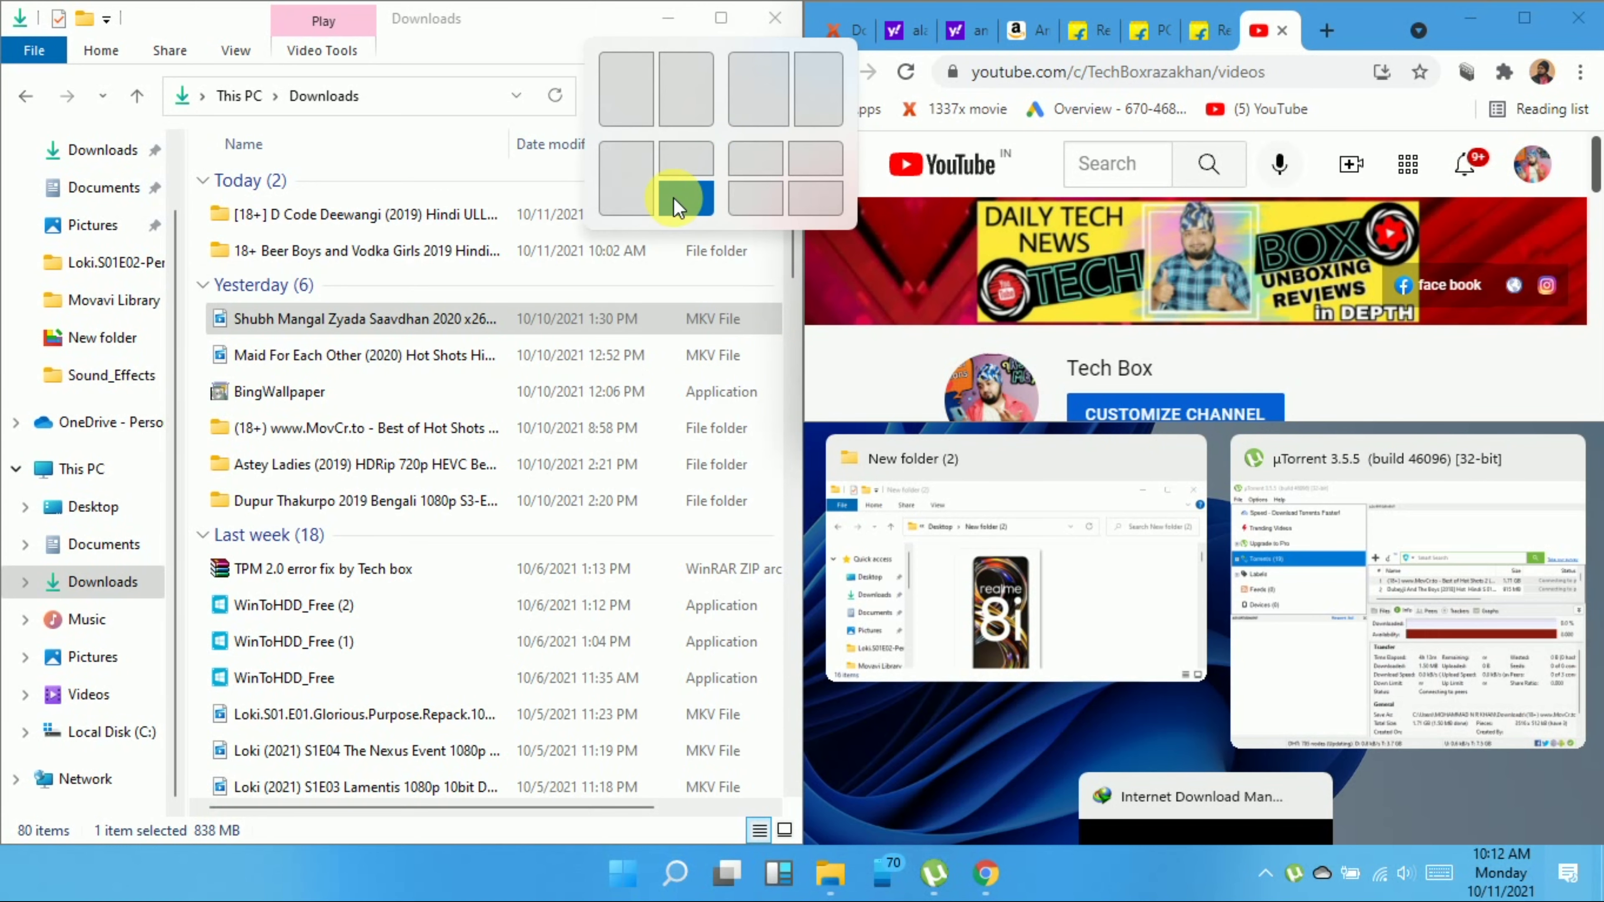
pyautogui.click(761, 166)
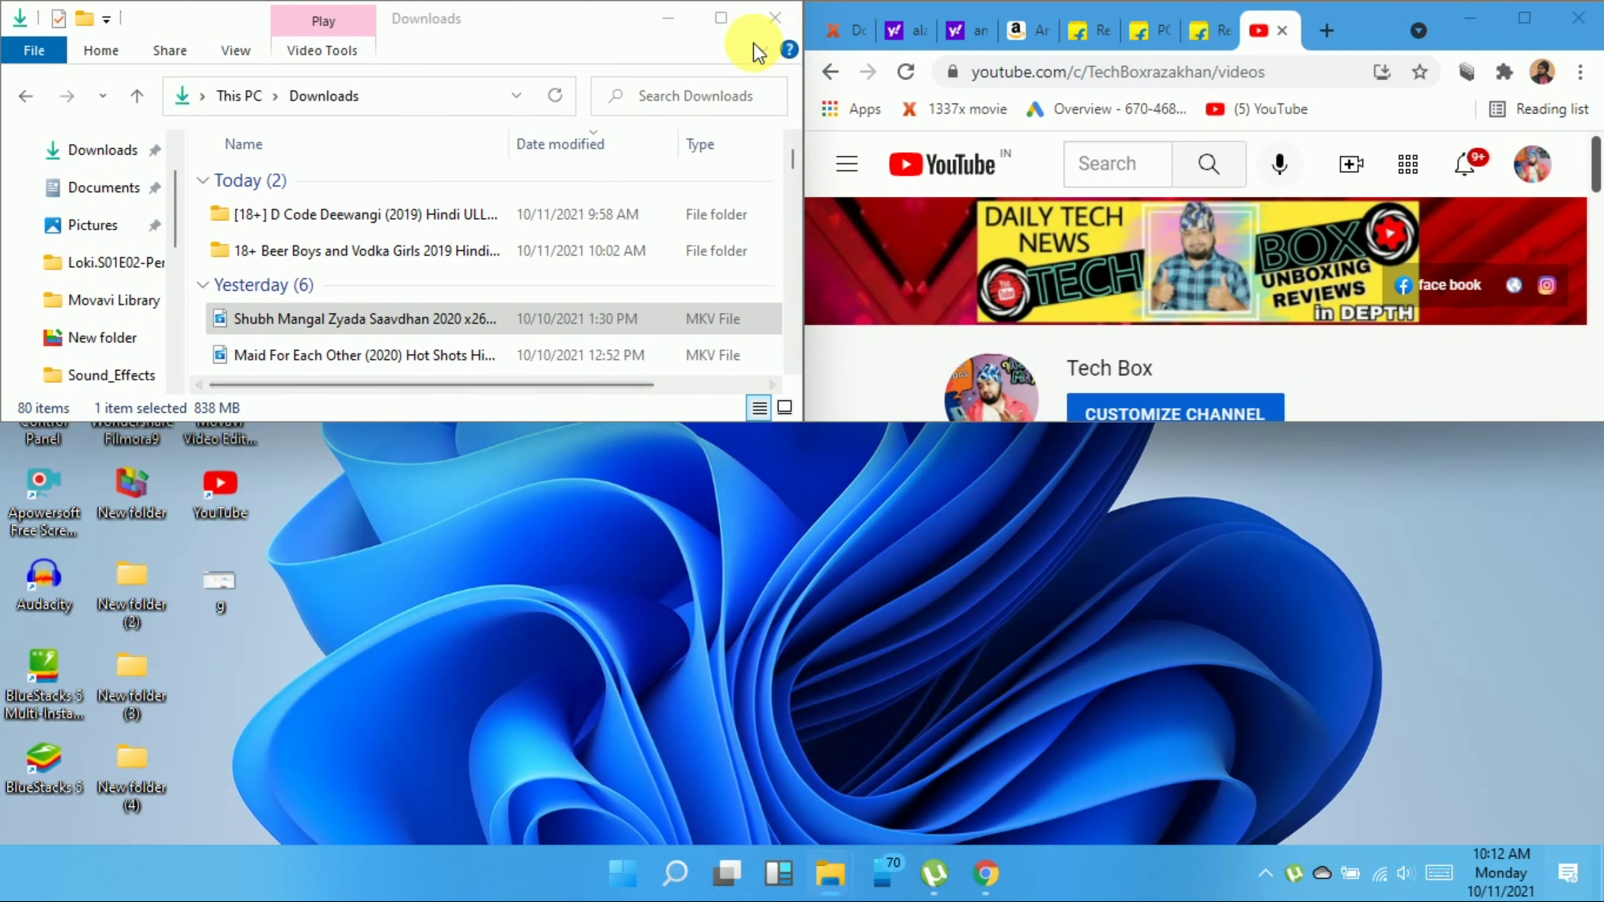
# Snap the Downloads window to the lower-right quarter of the screen and show the desktop
pyautogui.moveTo(720, 22)
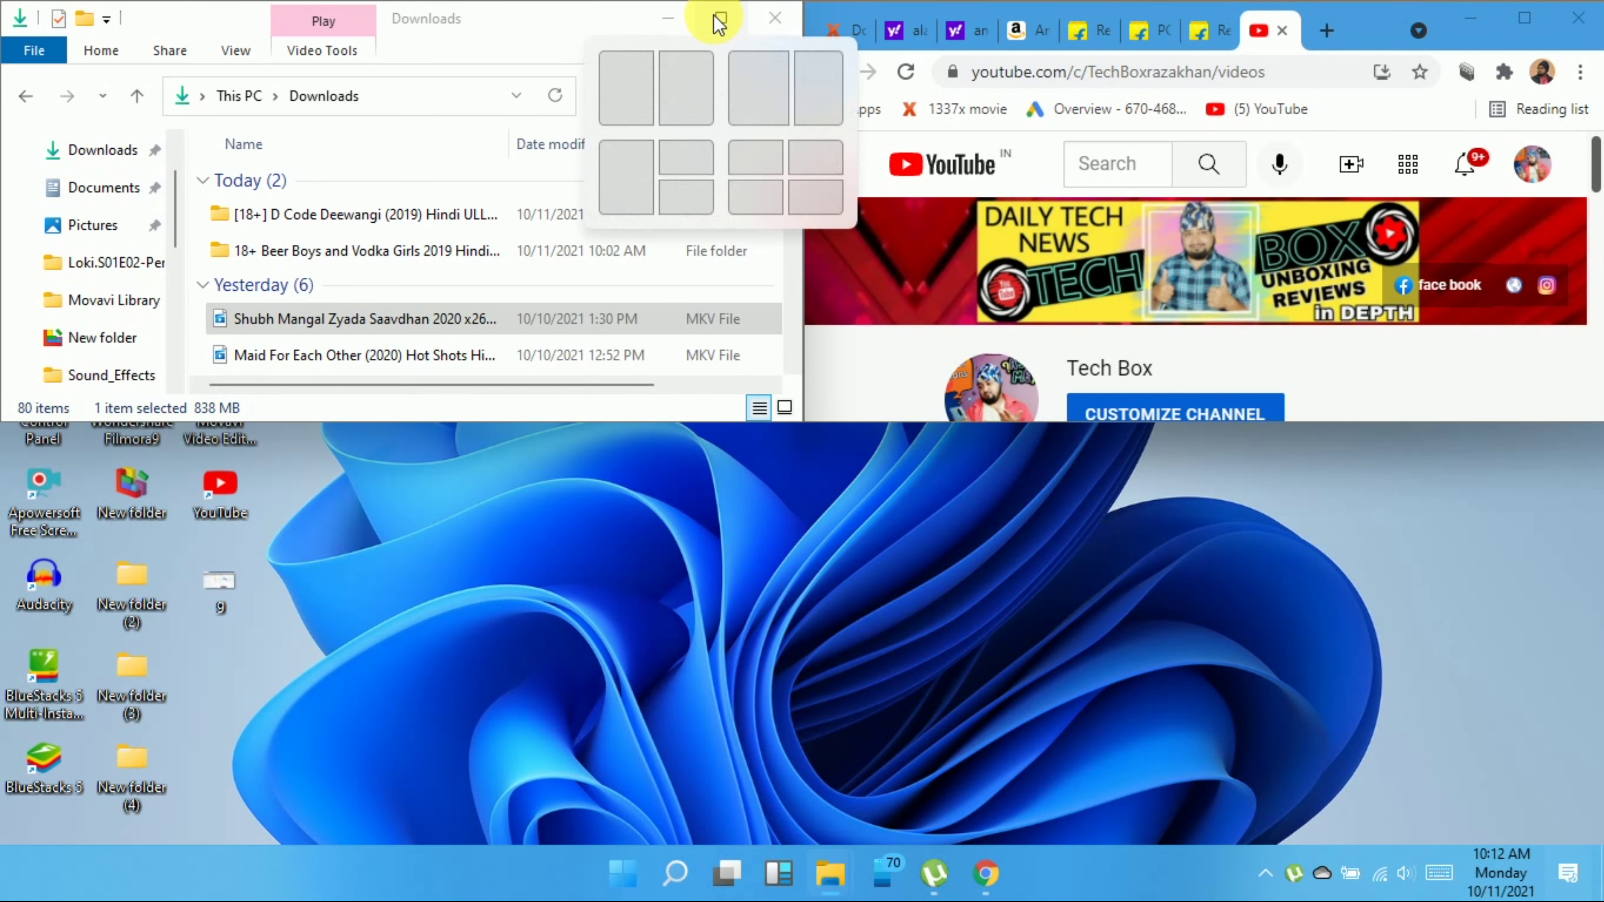
pyautogui.click(689, 195)
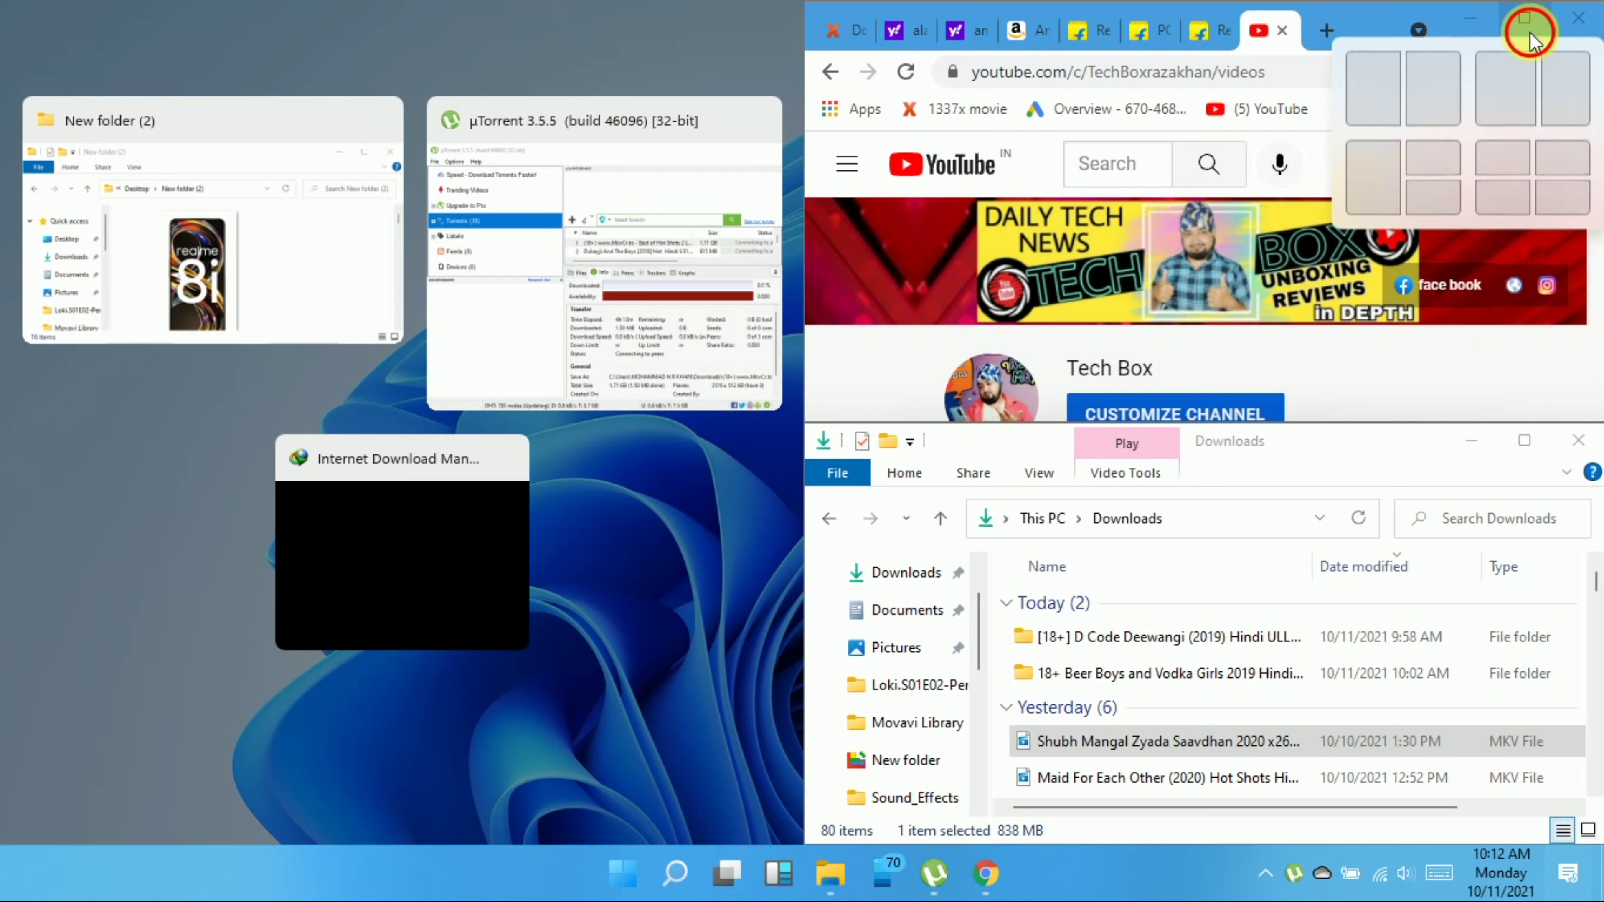
pyautogui.click(1528, 25)
pyautogui.press('super+d')
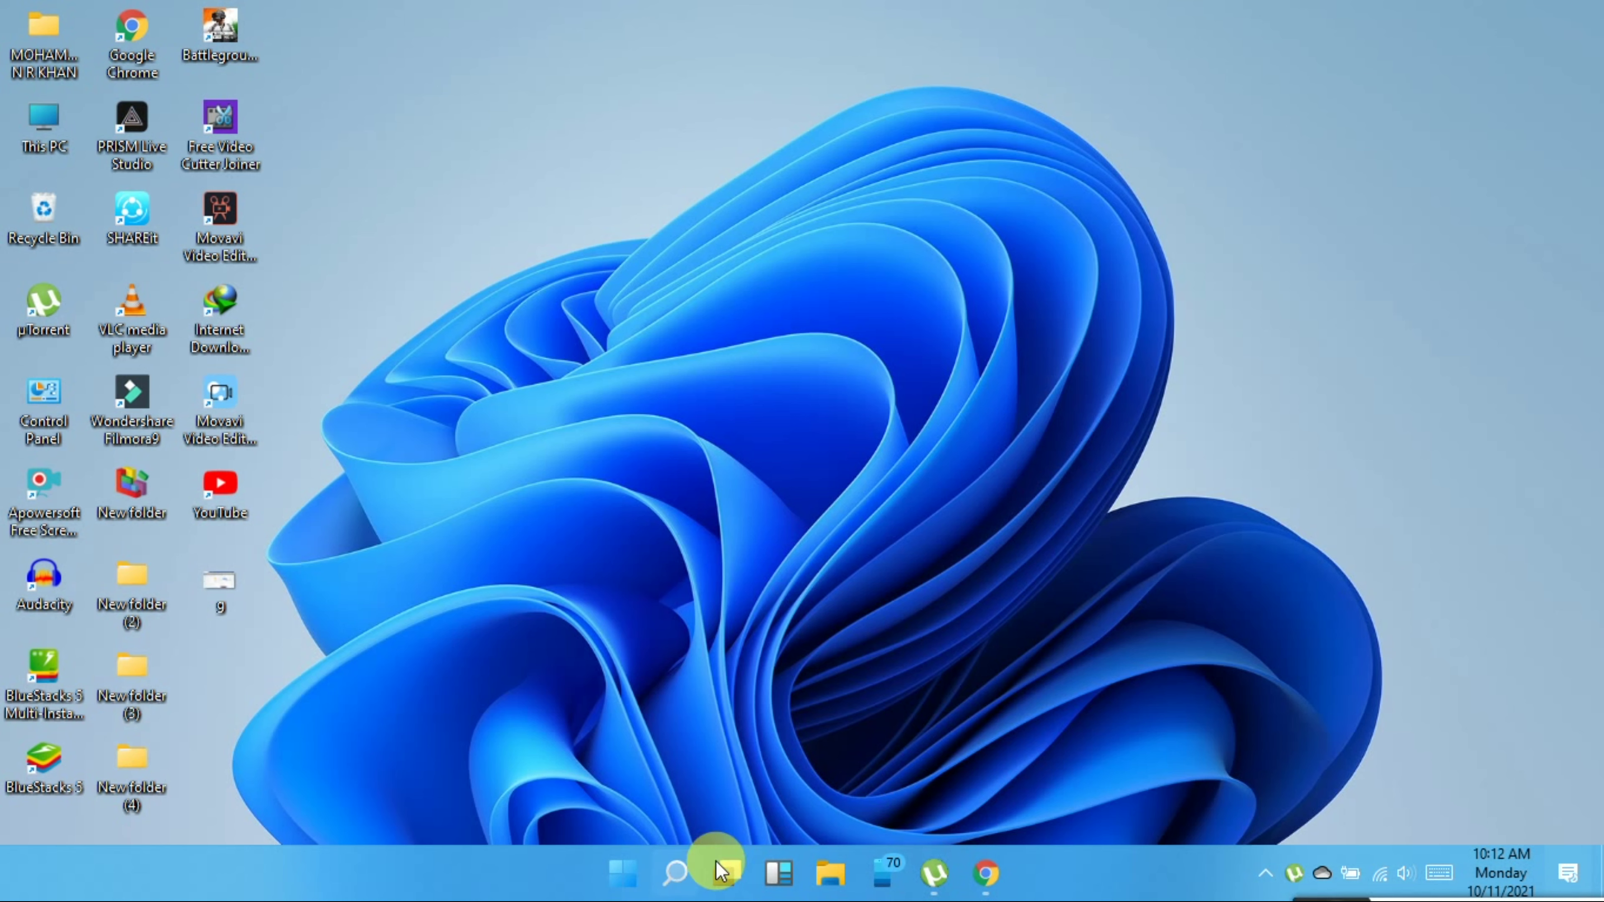
# Switch to Microsoft Store, search for "your phone" and open the Your Phone app's page
pyautogui.click(625, 875)
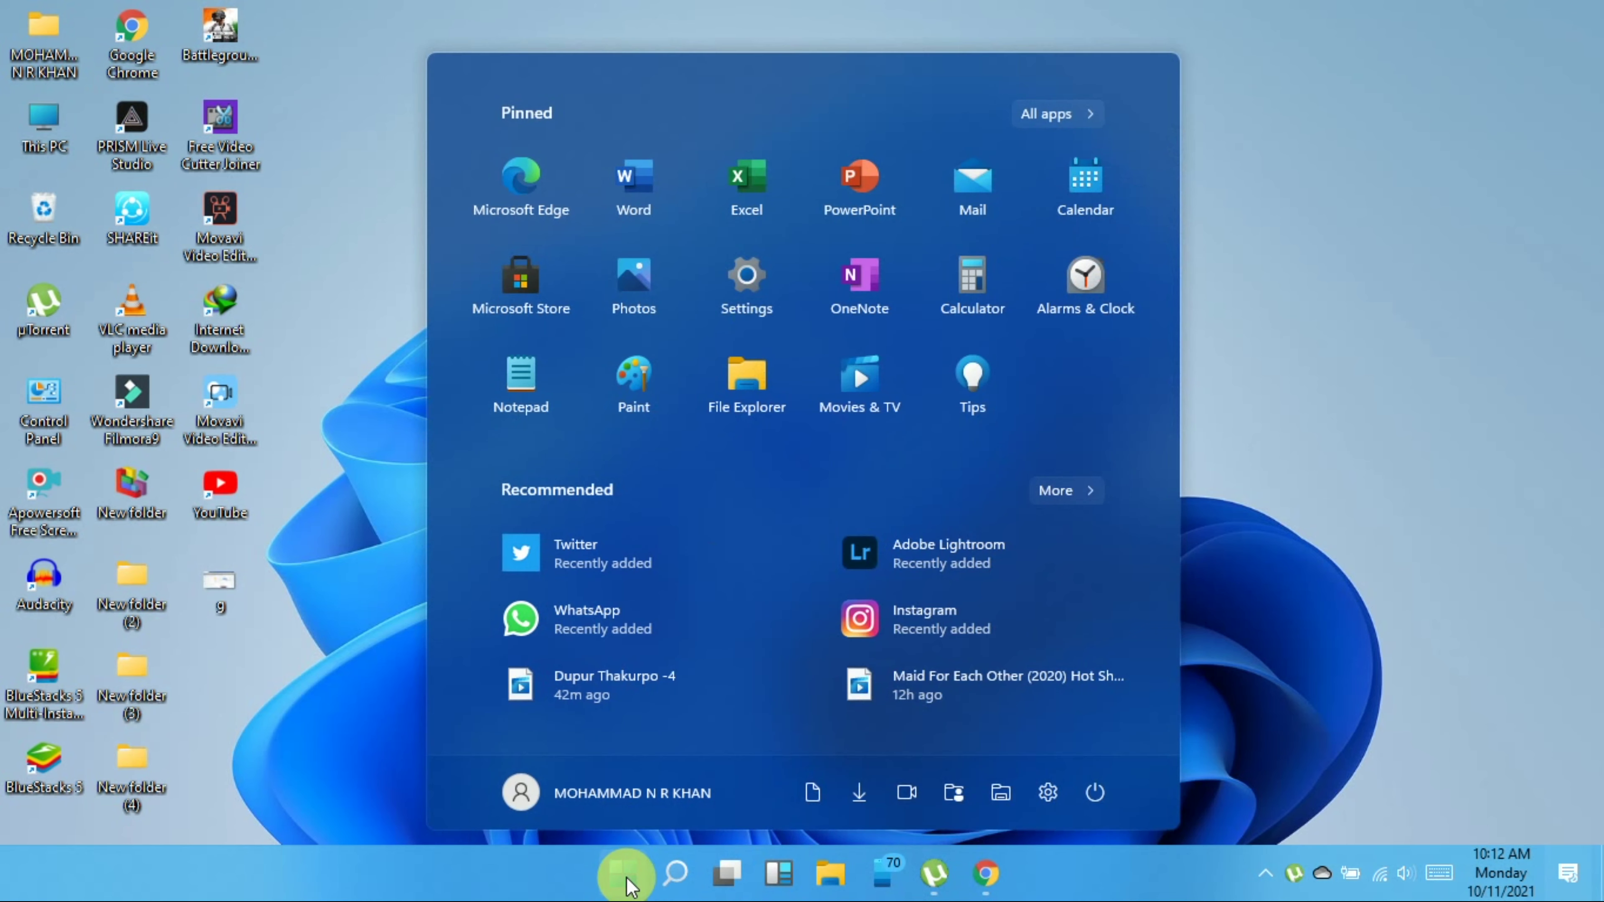
pyautogui.click(527, 281)
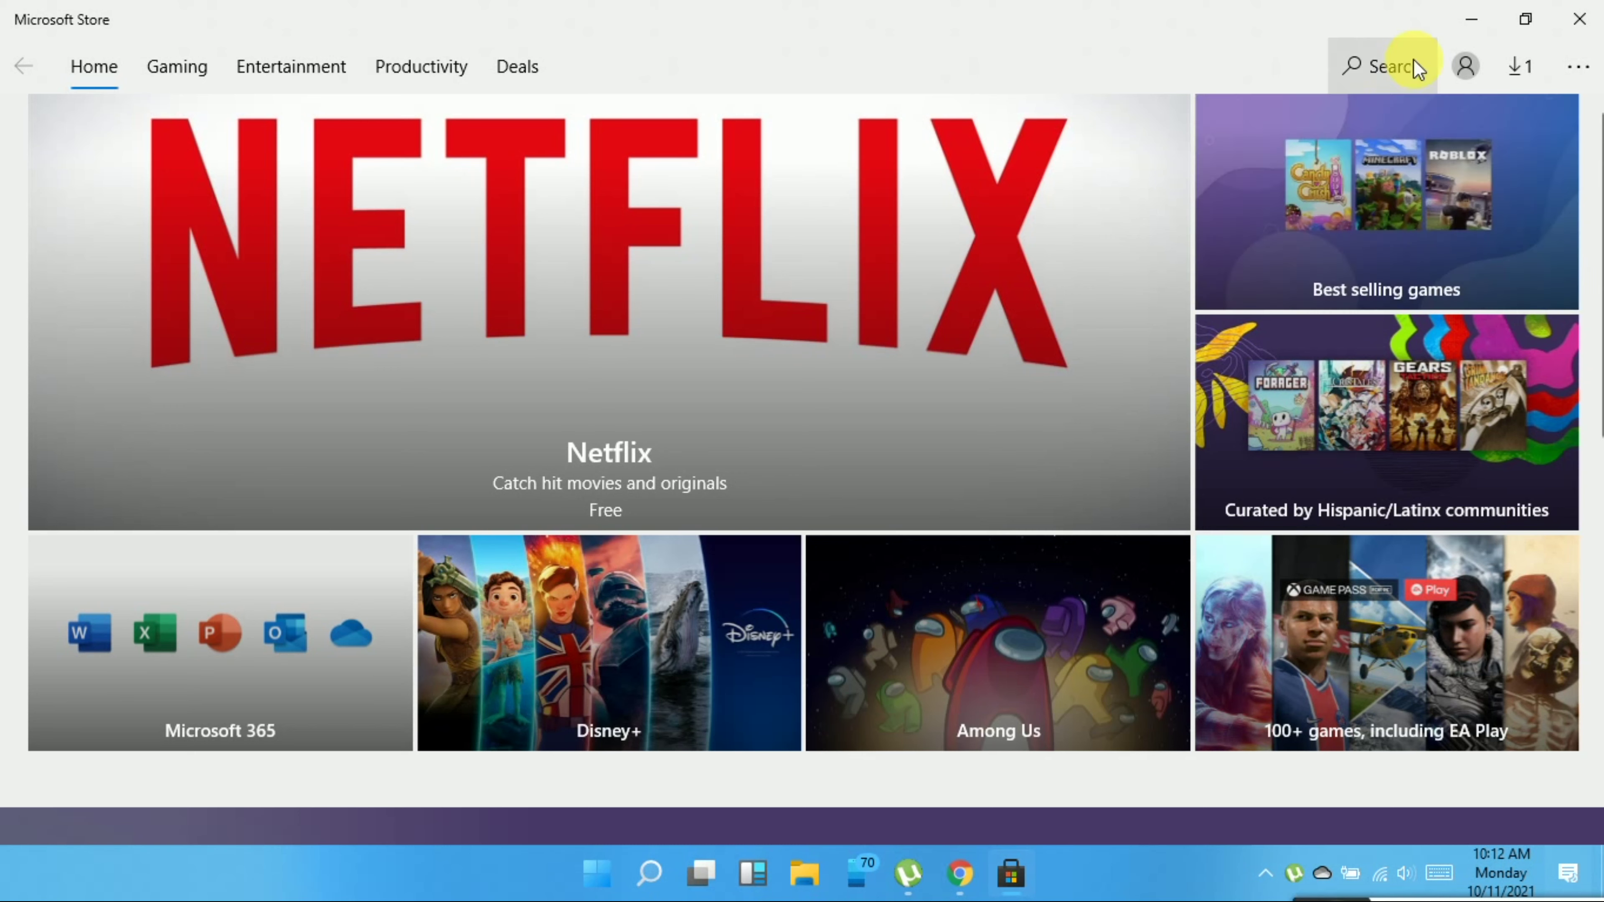
pyautogui.click(1385, 66)
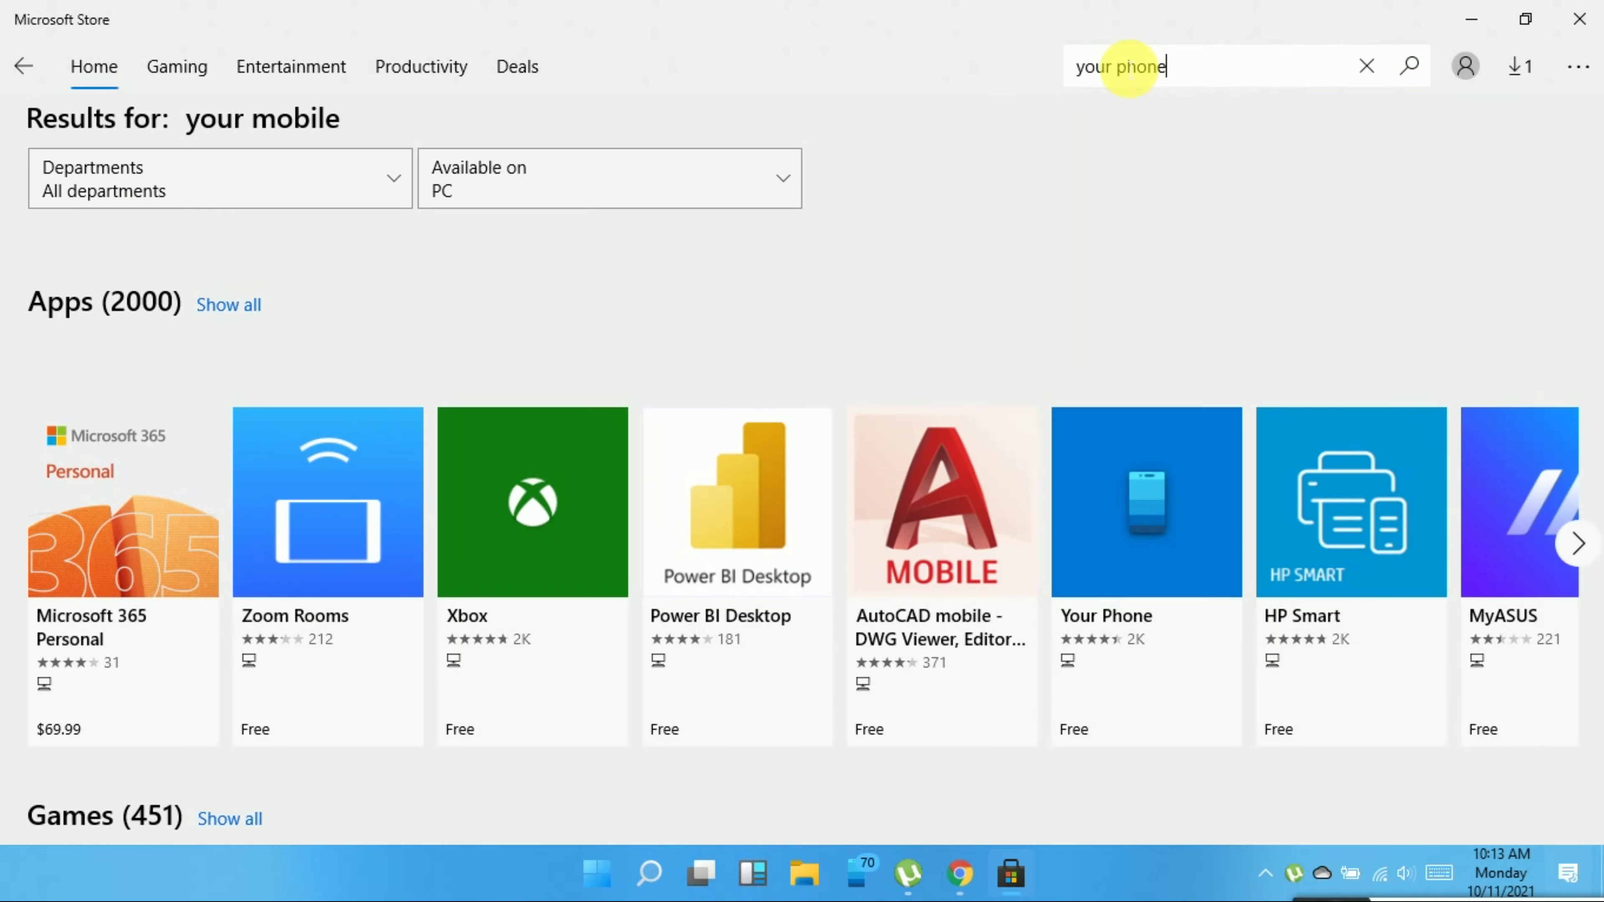
pyautogui.press('Return')
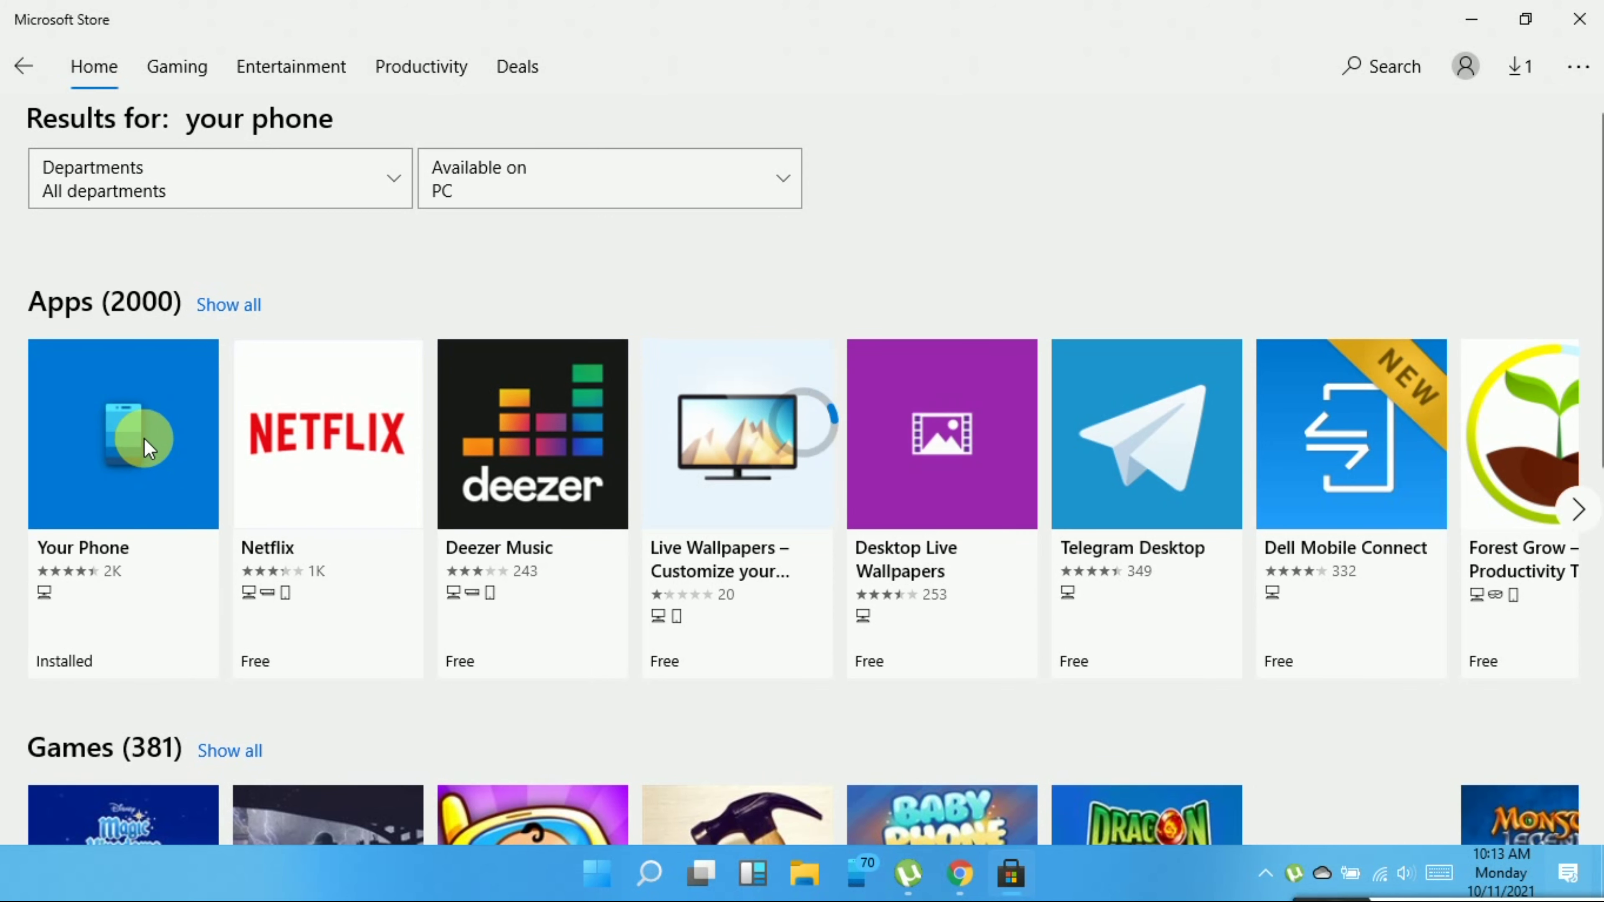
pyautogui.click(144, 438)
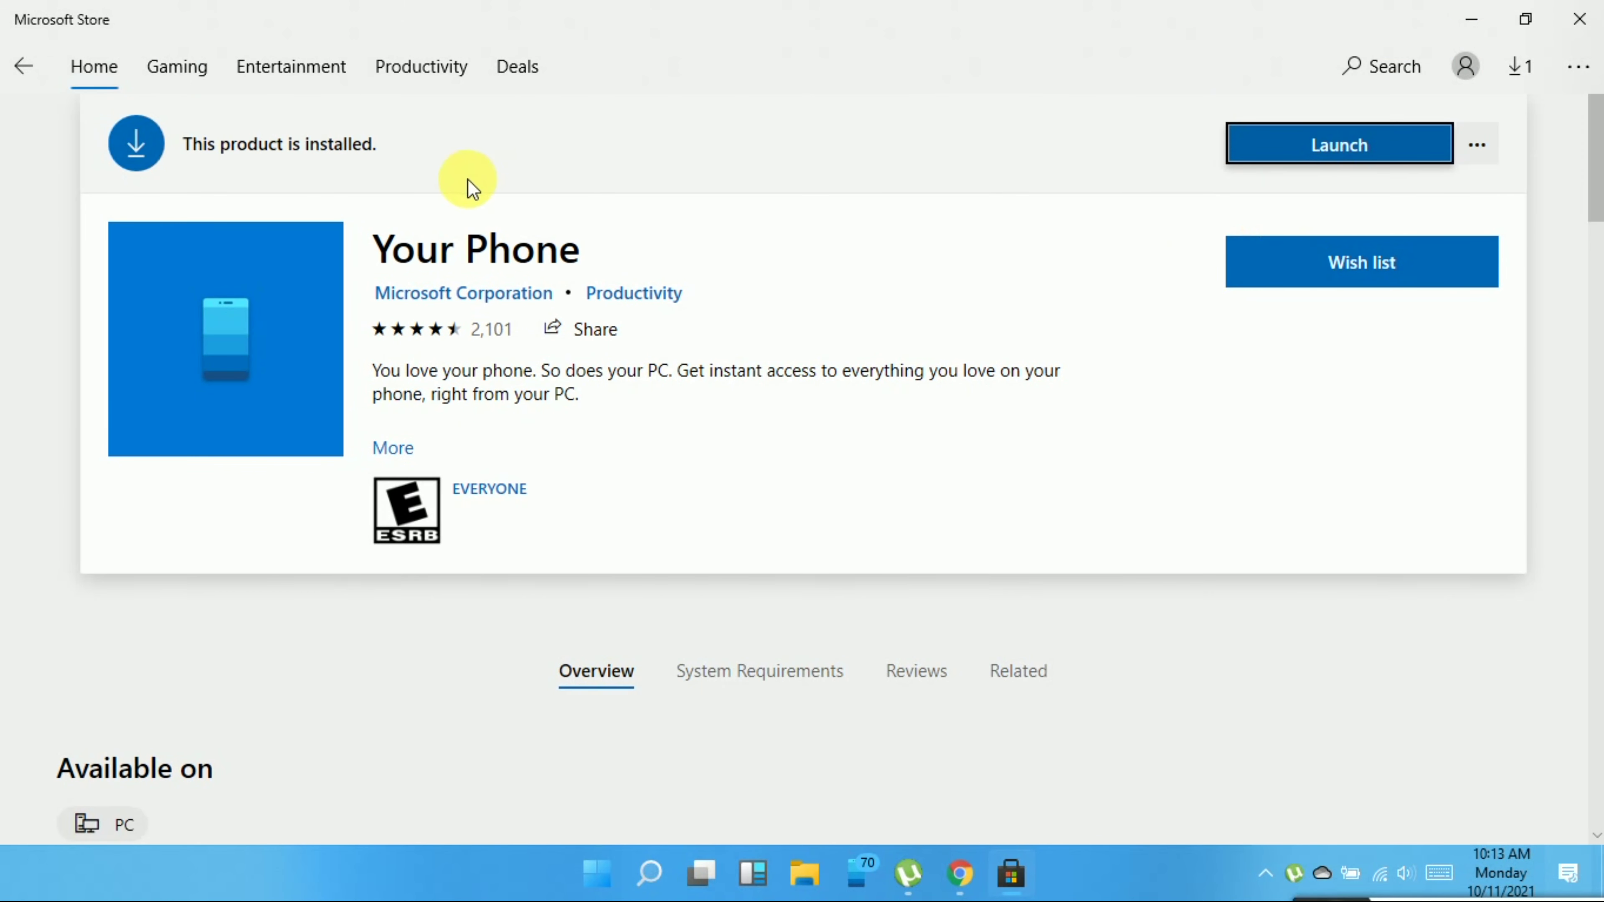
# Launch Your Phone, move its window toward the middle of the screen and minimize Microsoft Store
pyautogui.click(1323, 146)
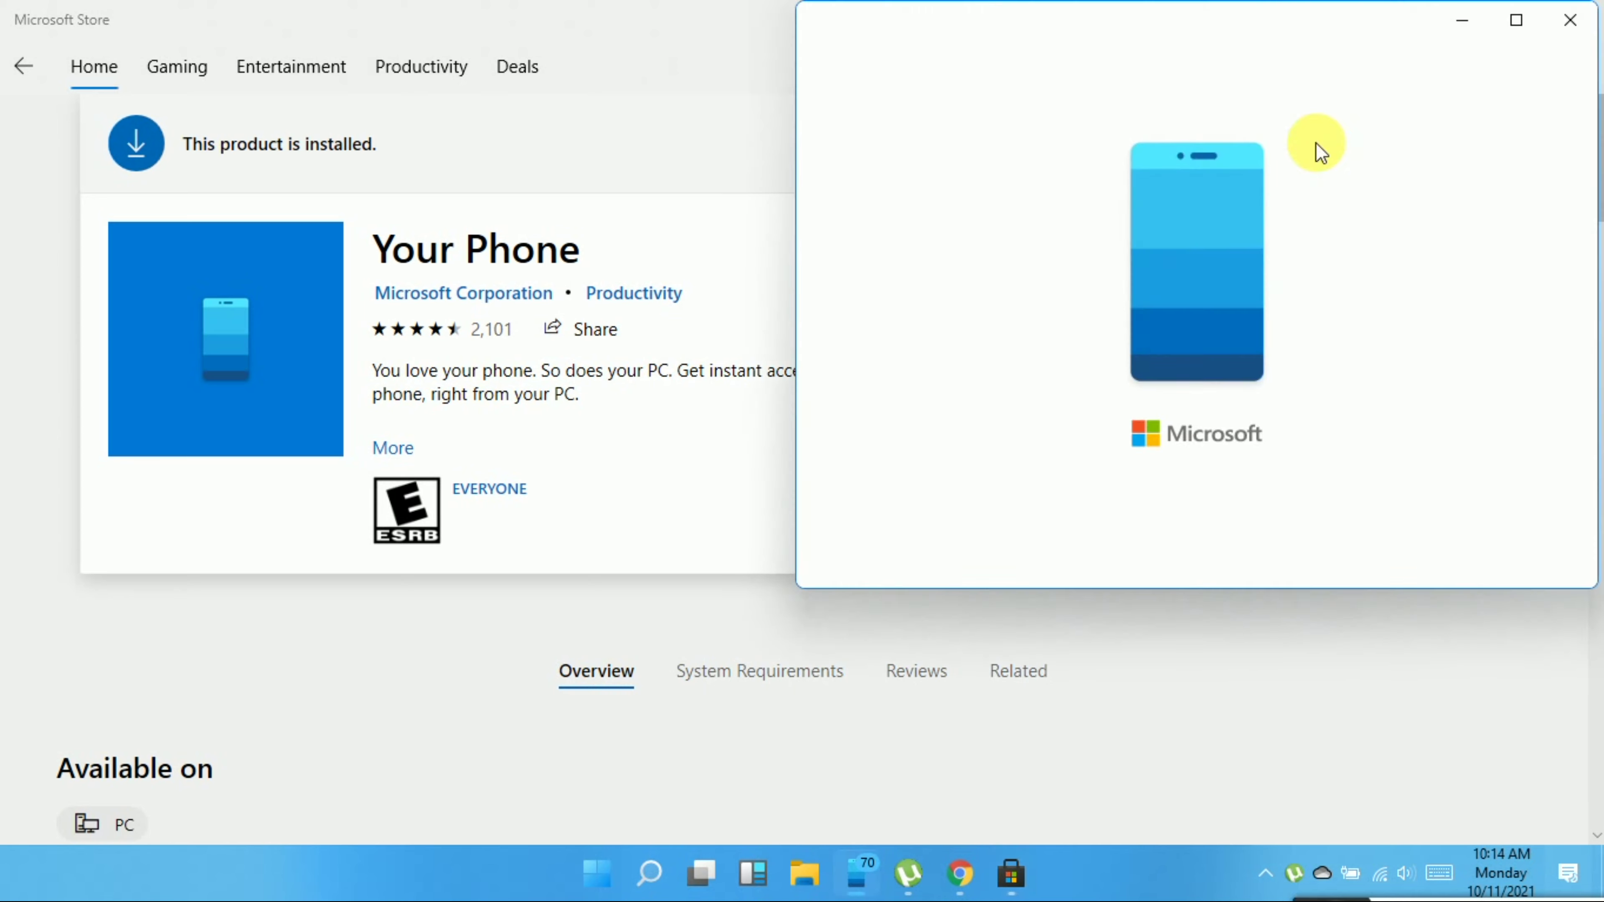
pyautogui.moveTo(1335, 25); pyautogui.dragTo(1171, 211)
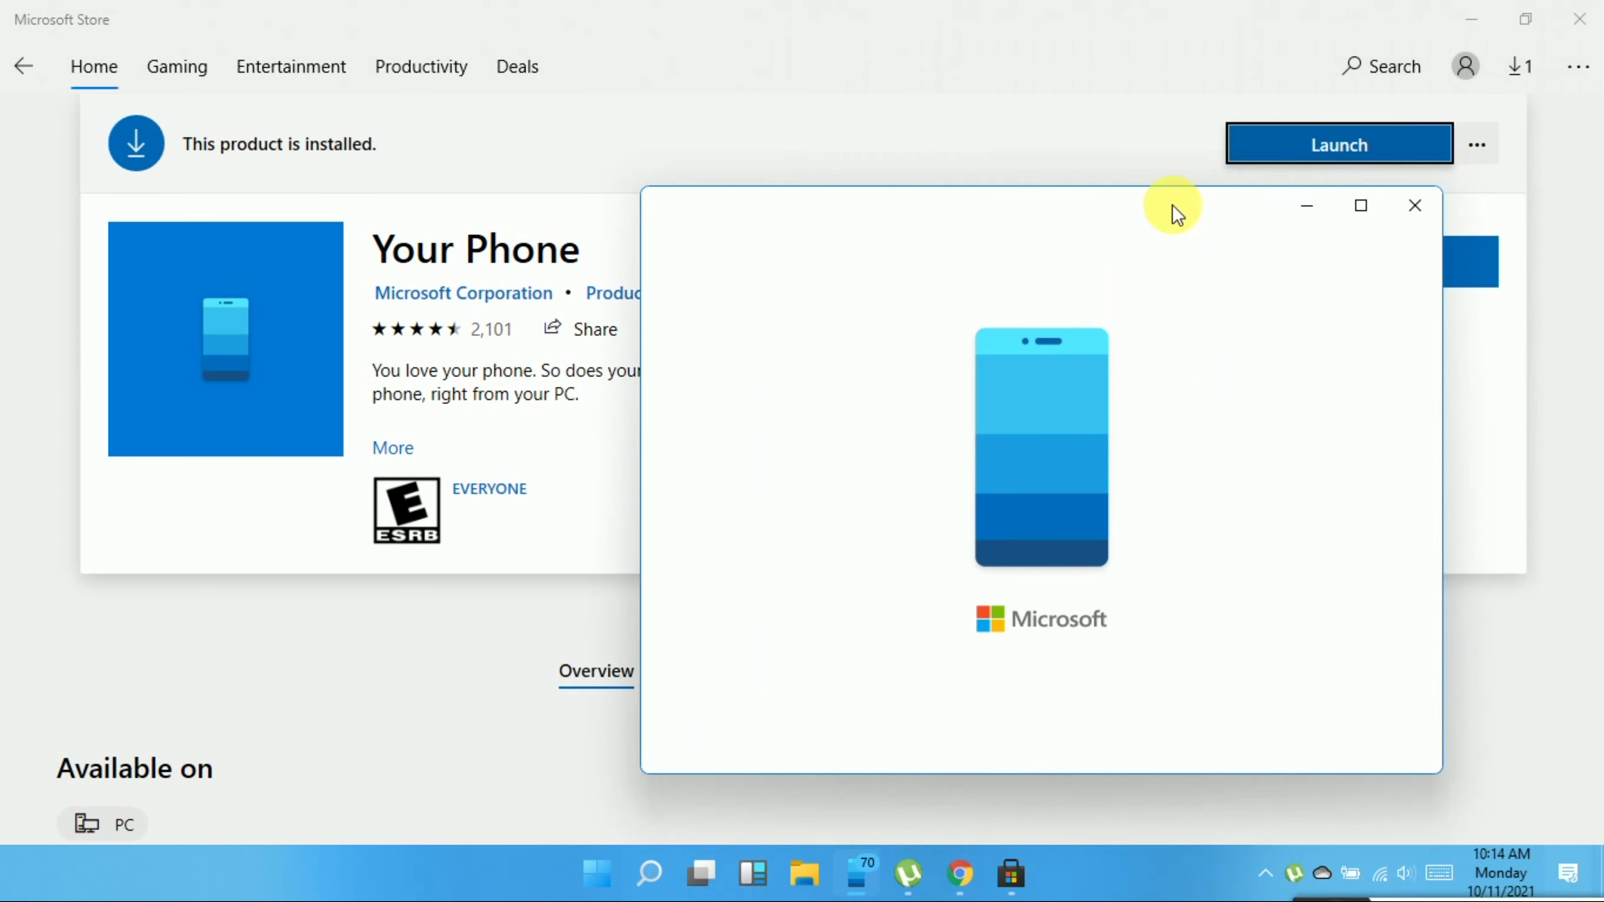
pyautogui.click(1473, 18)
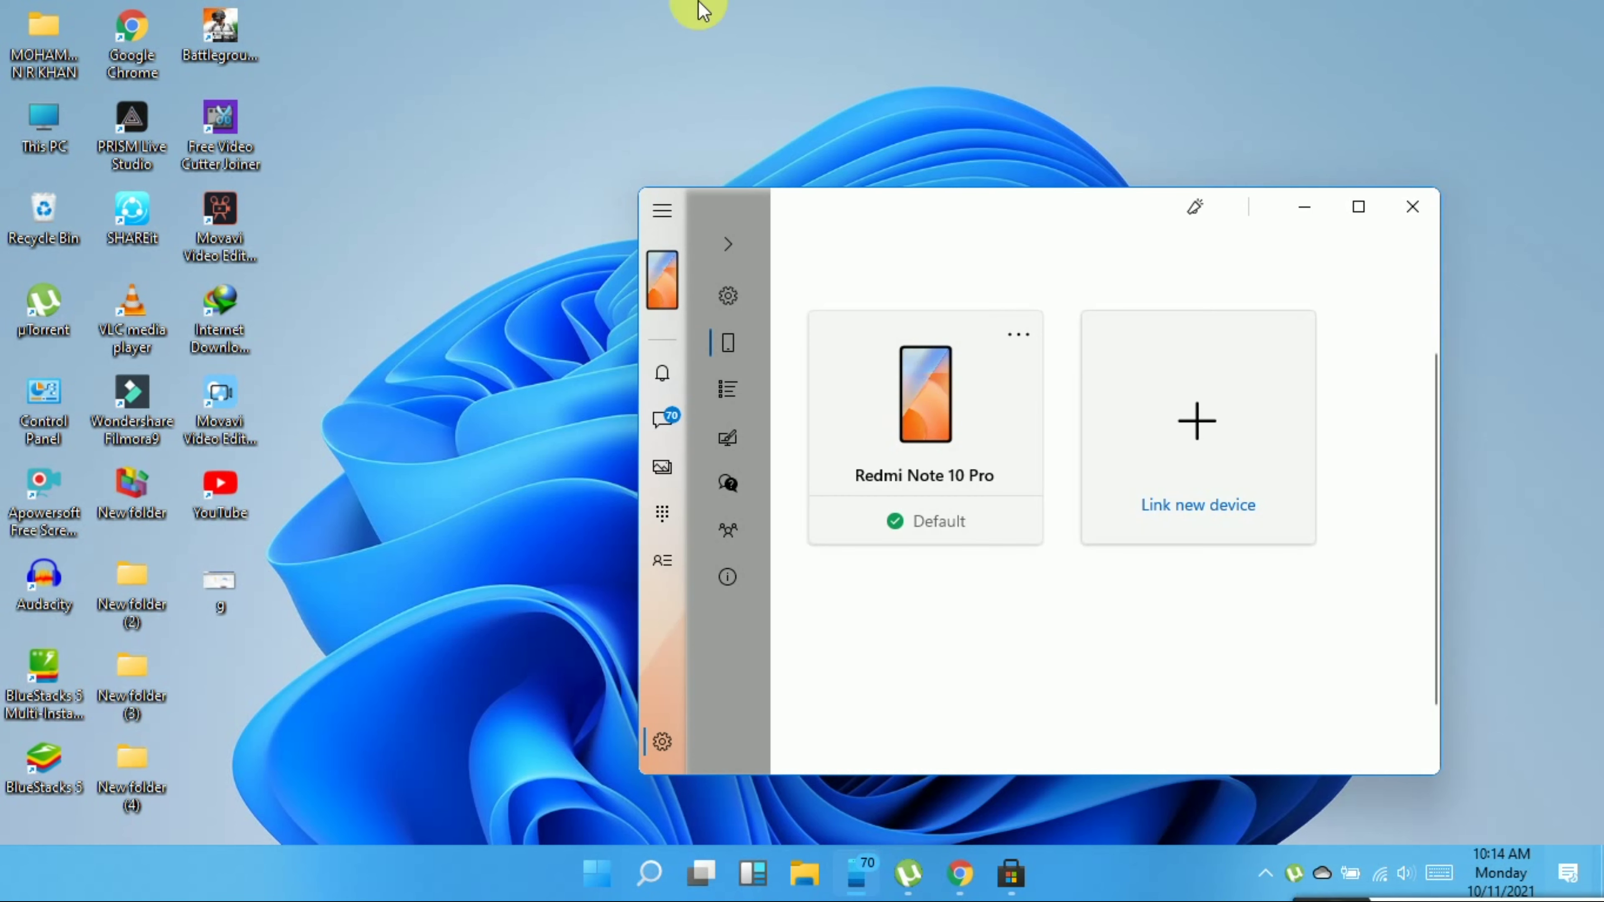
# Look through the linked phone's notifications, messages and photos in Your Phone, opening the first conversation
pyautogui.click(668, 371)
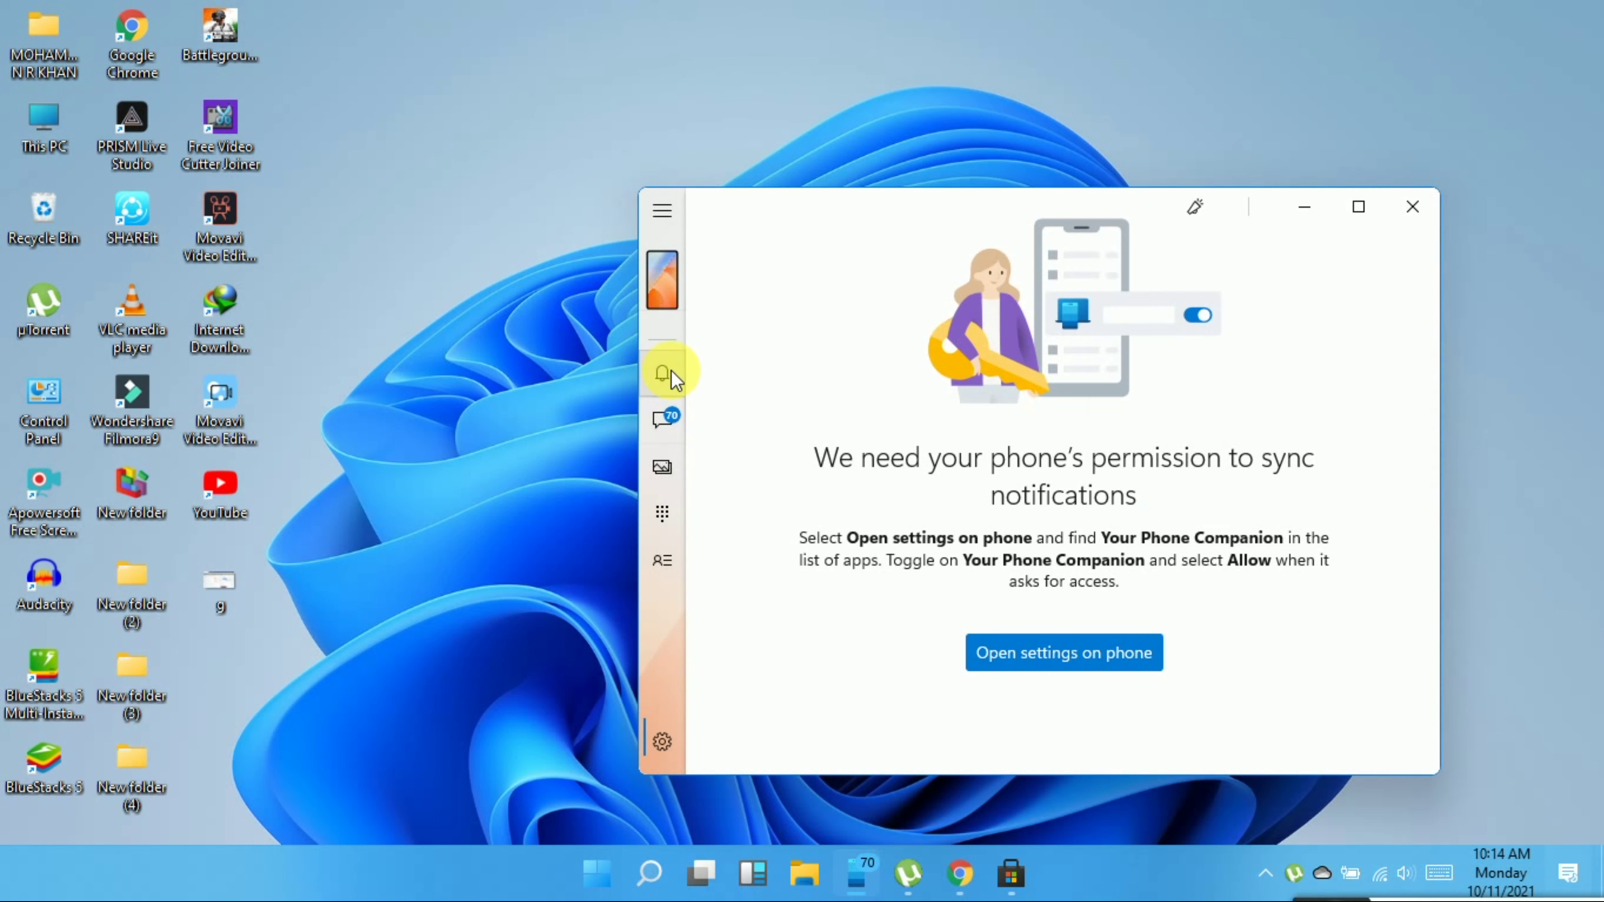
pyautogui.click(669, 417)
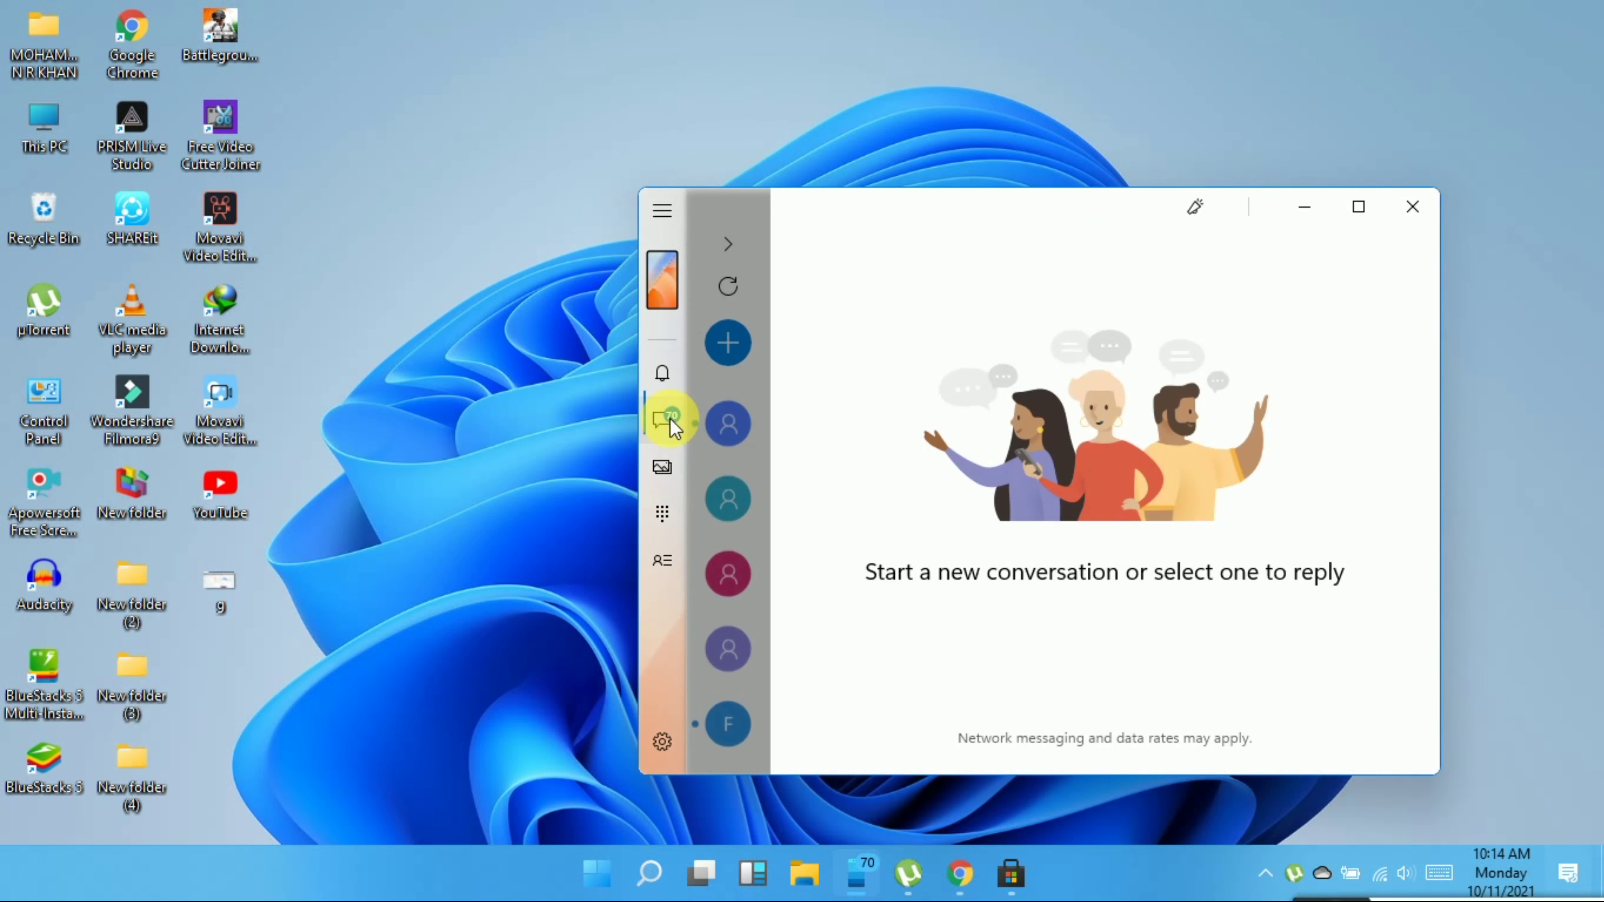
pyautogui.click(733, 412)
pyautogui.click(663, 470)
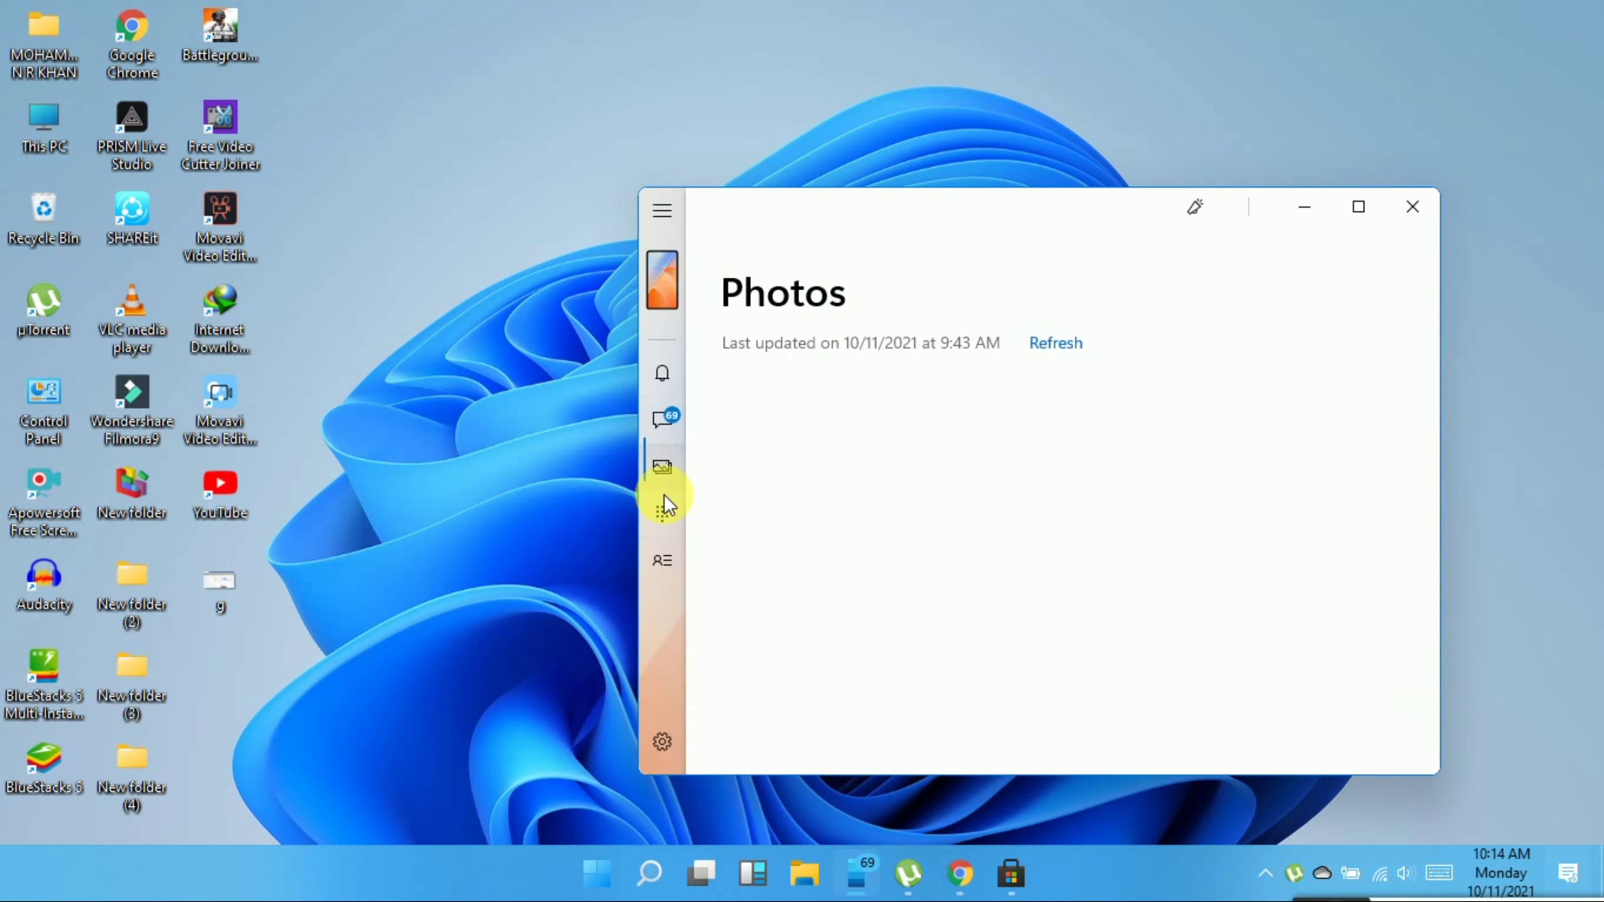
# Connect the phone to the PC for calls and maximize the Your Phone window
pyautogui.click(666, 509)
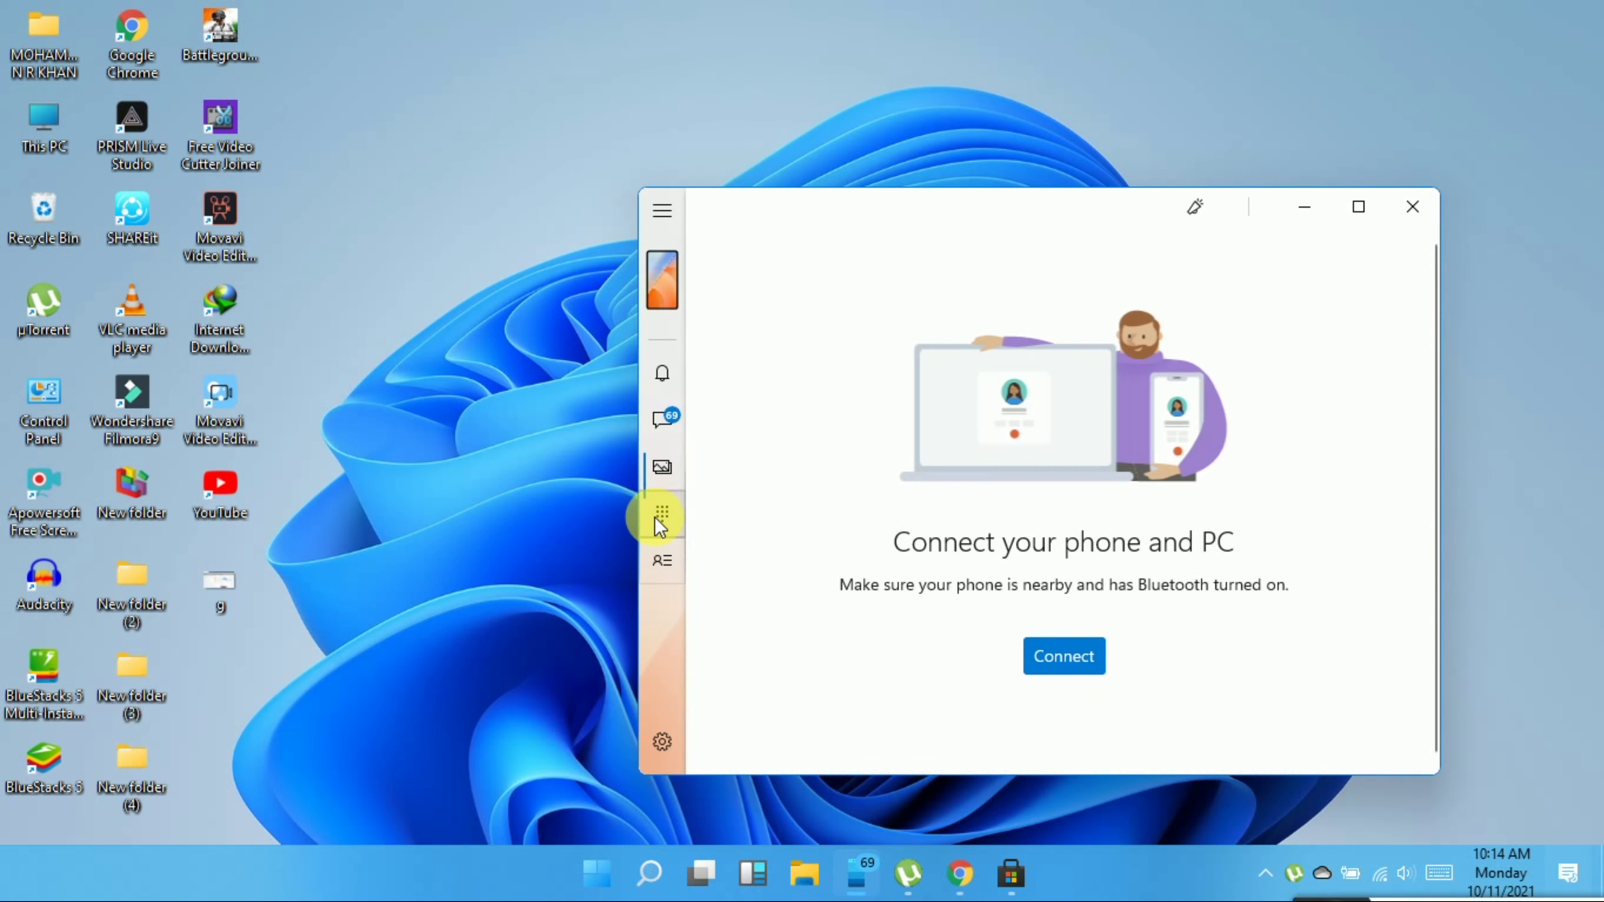
pyautogui.click(1074, 654)
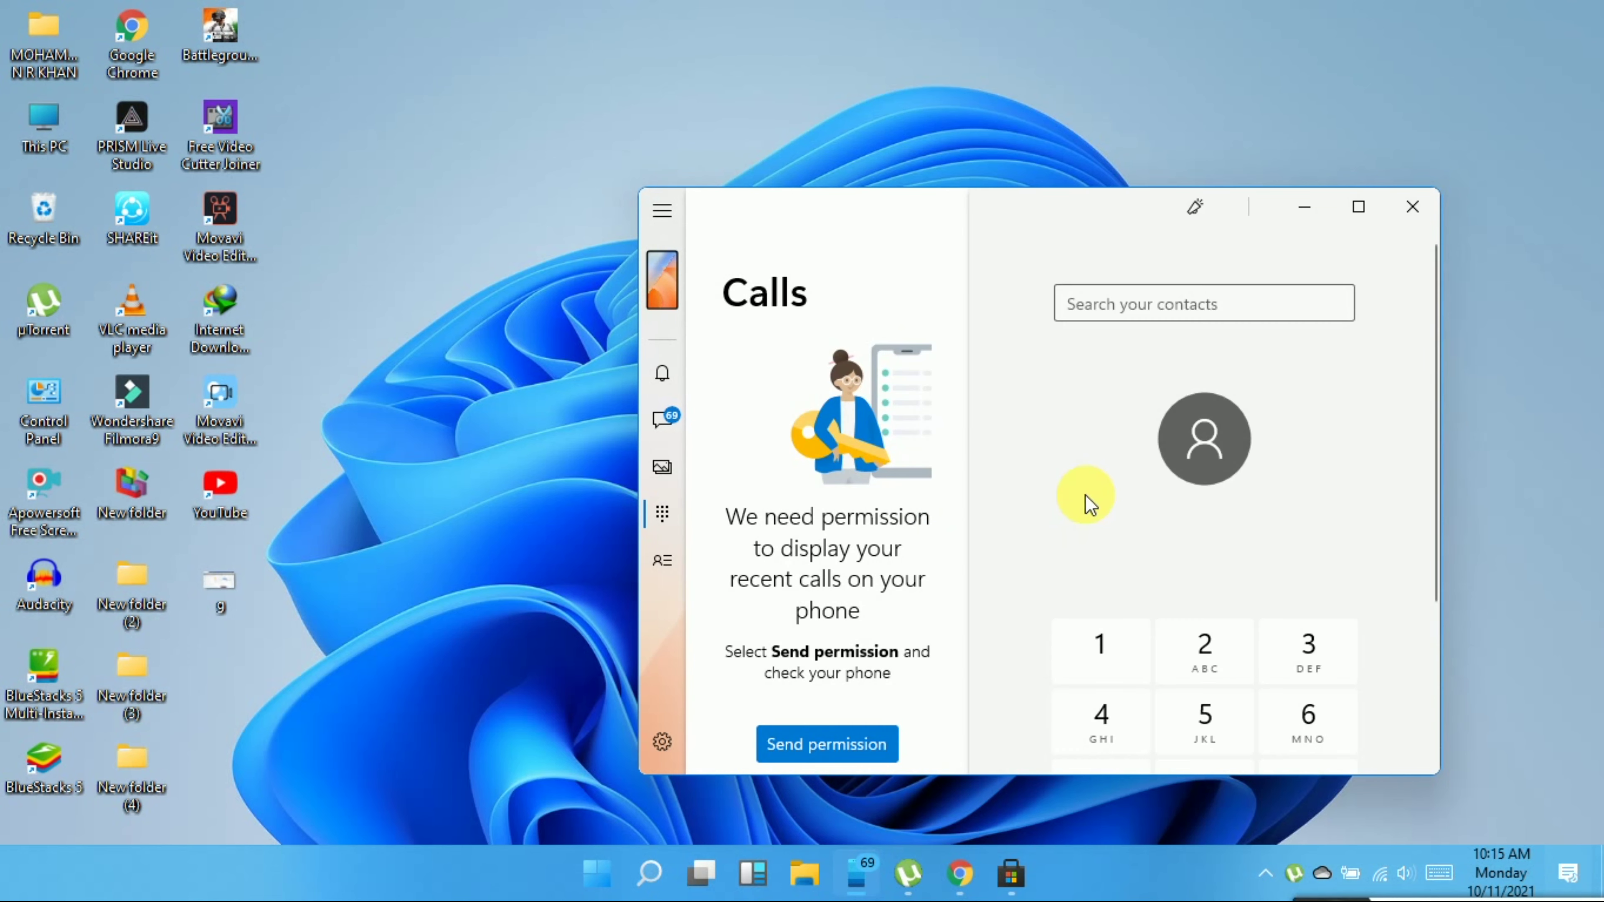
pyautogui.click(1351, 209)
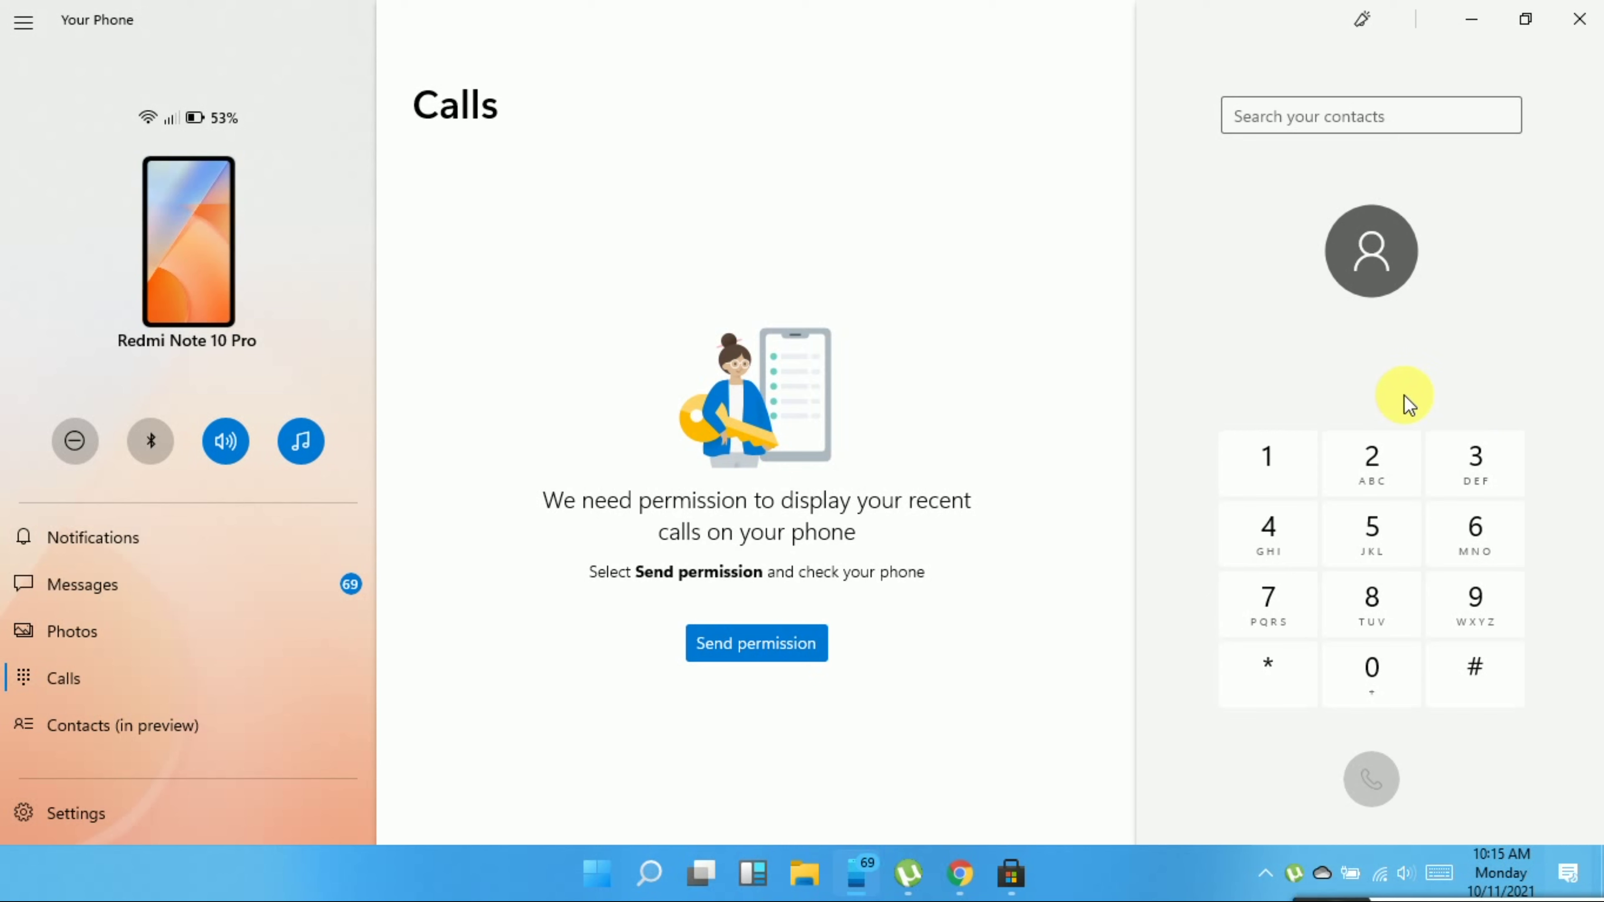
# Enter the first digits of a phone number on the Calls dial pad
pyautogui.click(1281, 598)
pyautogui.click(1481, 605)
pyautogui.click(1247, 605)
pyautogui.click(1471, 605)
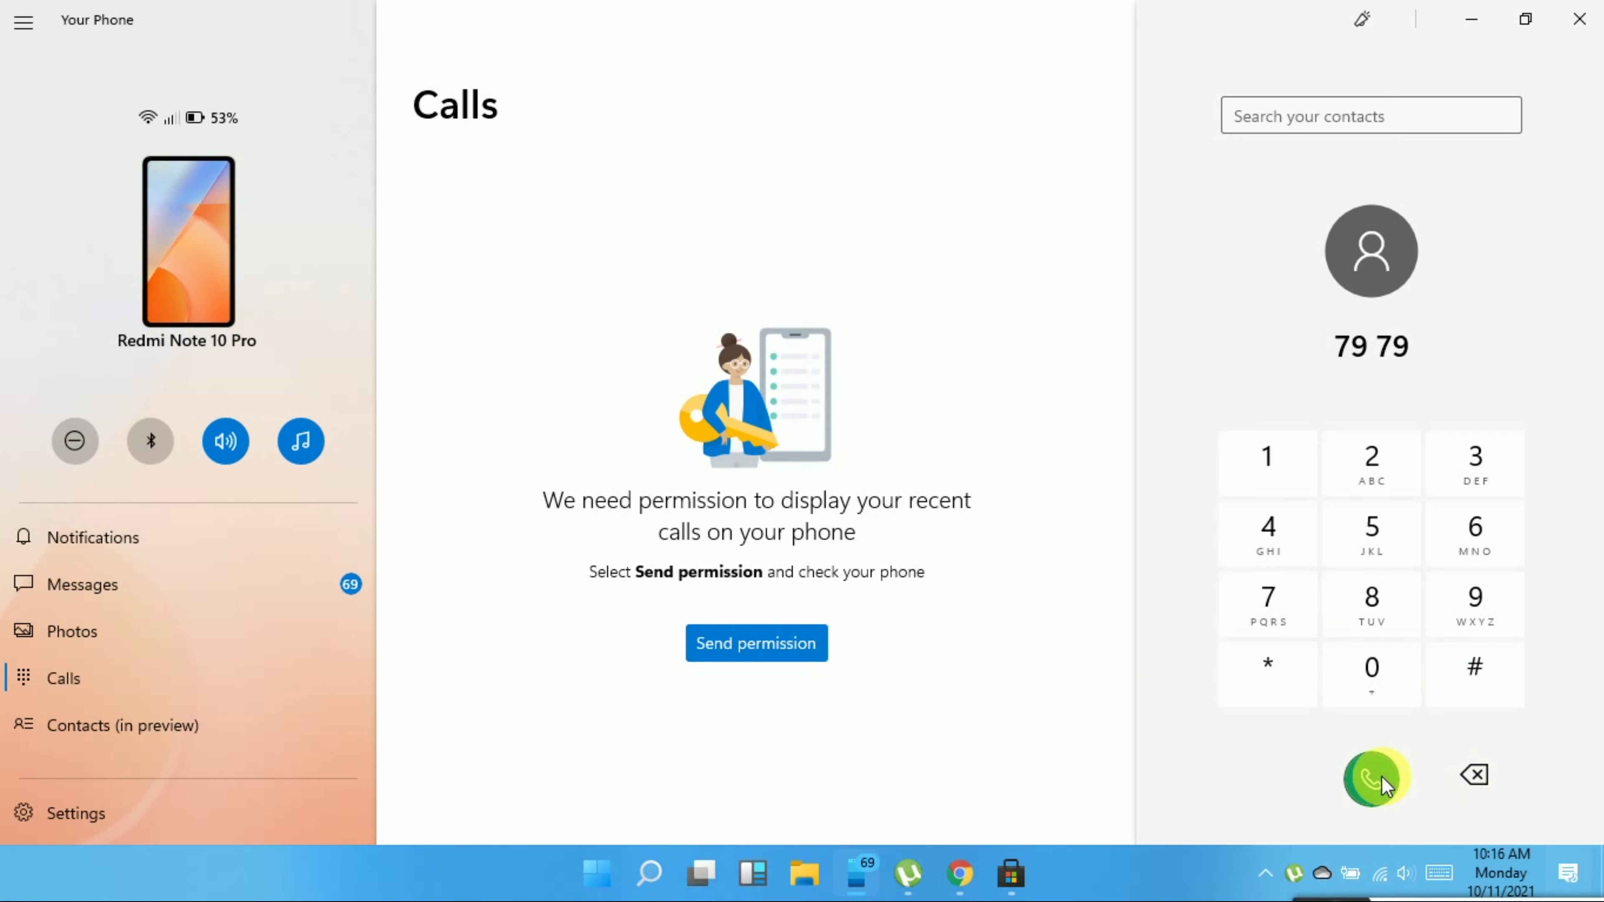
# View the phone's contacts list and minimize Your Phone
pyautogui.click(190, 728)
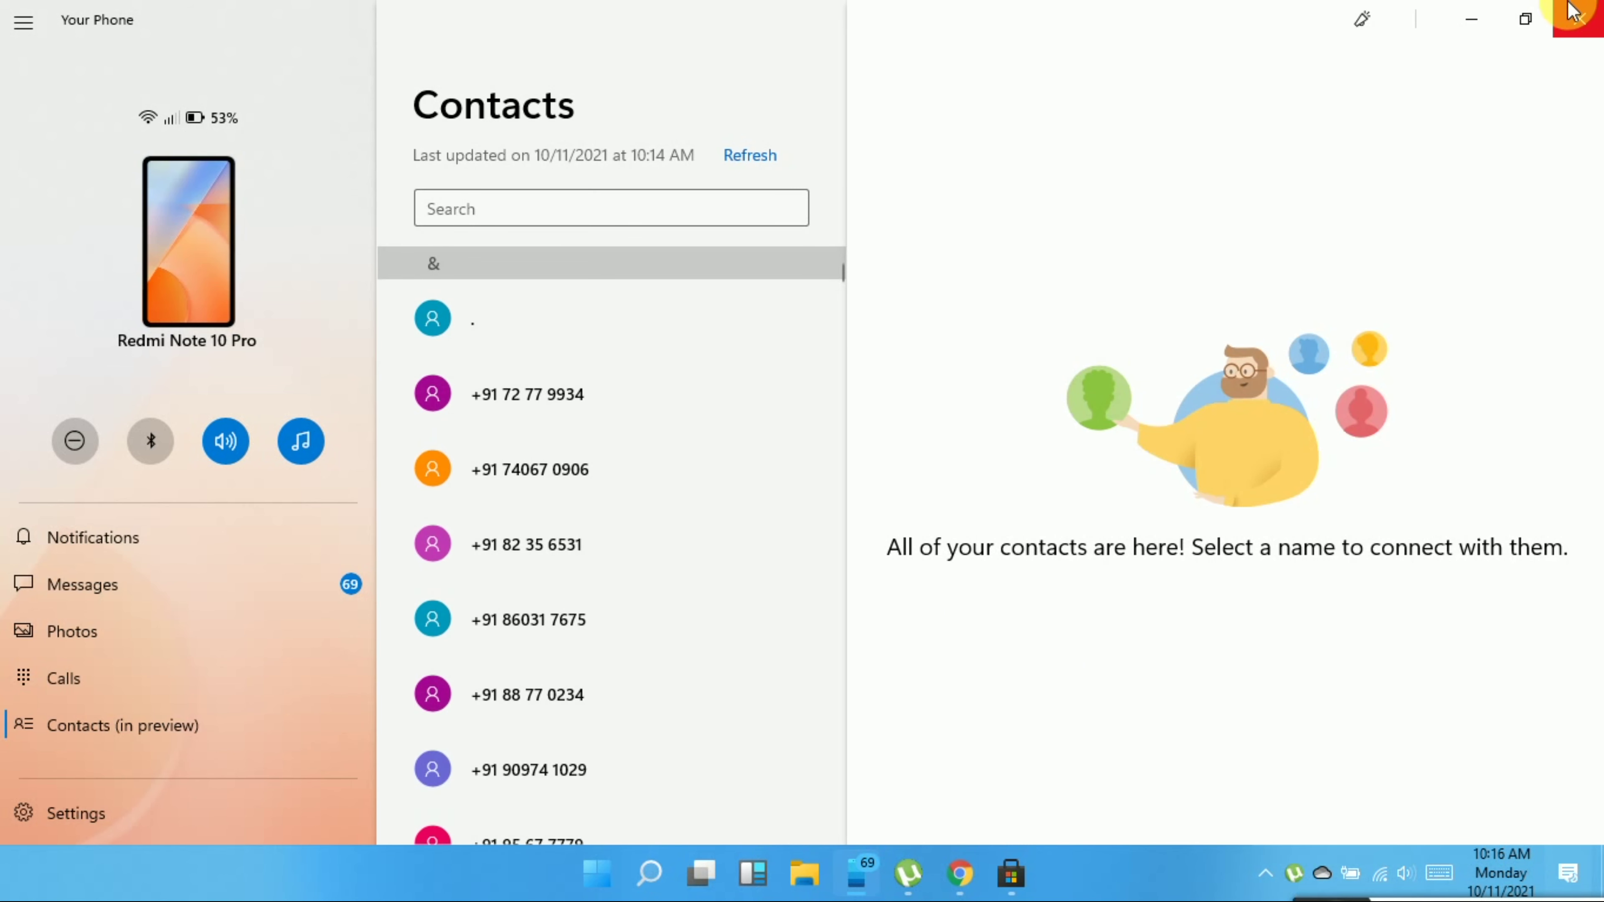
pyautogui.click(1477, 12)
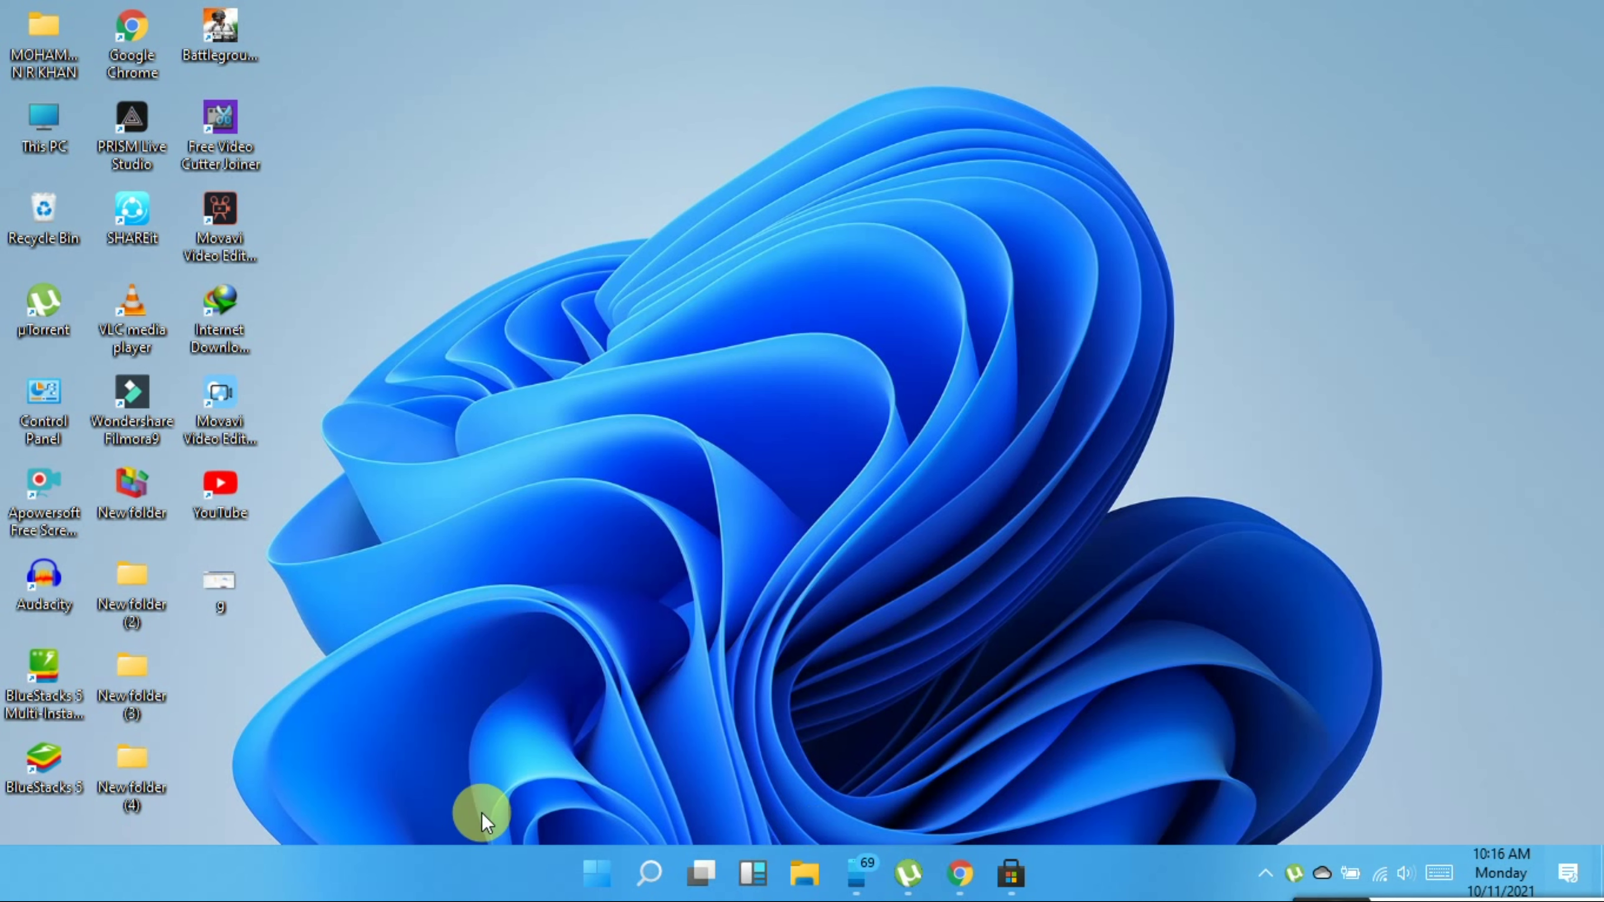
# Switch back to Microsoft Store and return from the Your Phone page to the store's home page
pyautogui.click(608, 883)
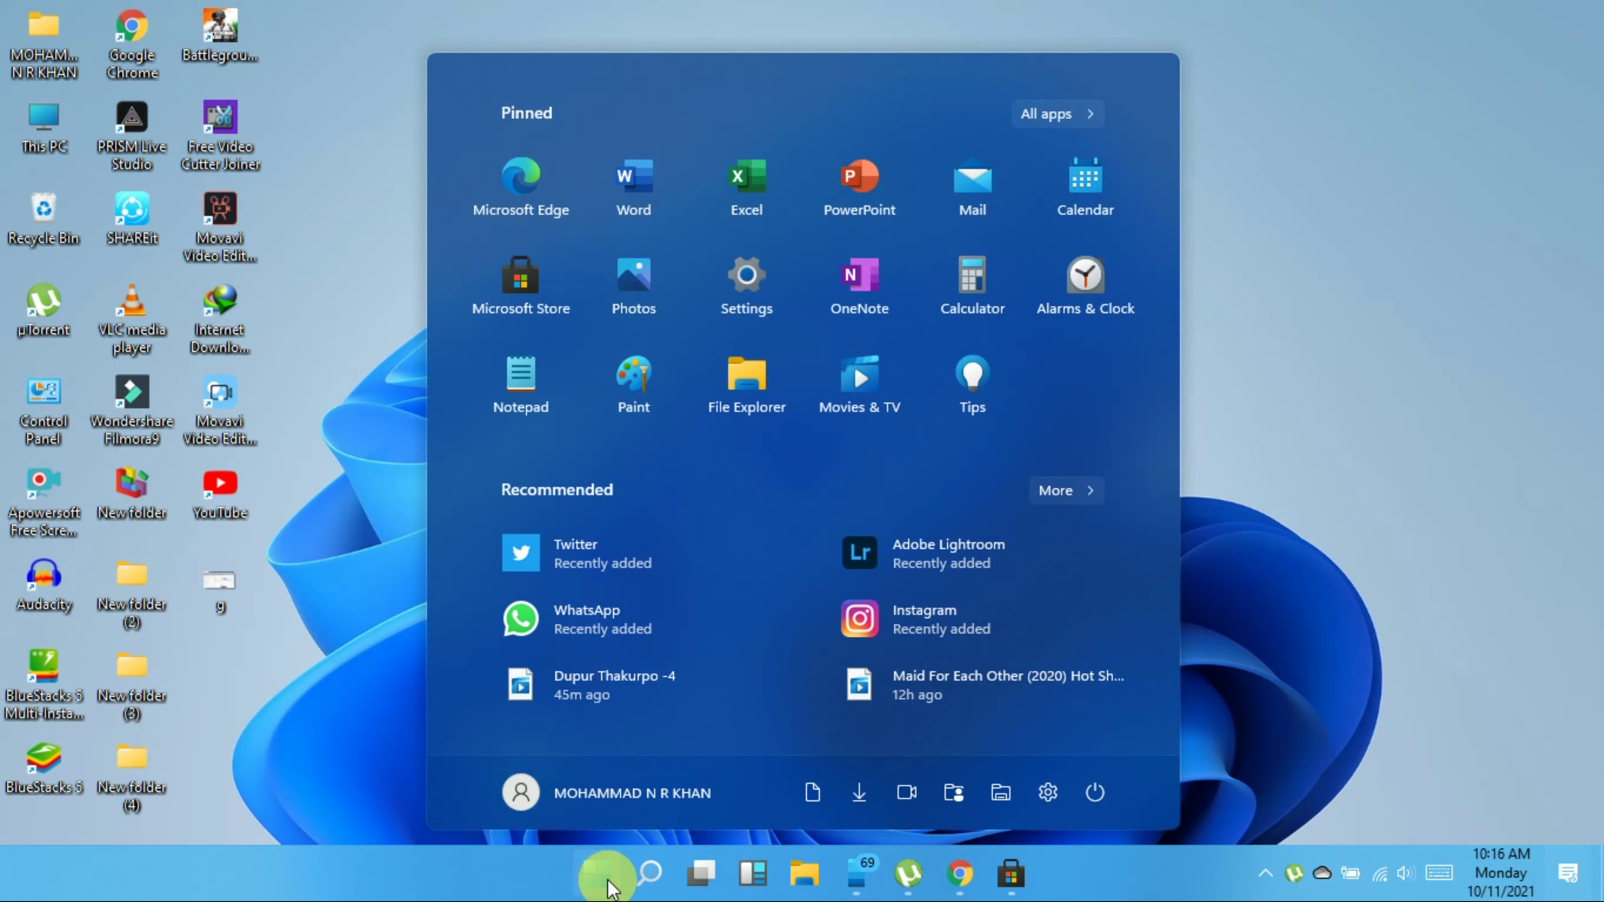
pyautogui.click(527, 289)
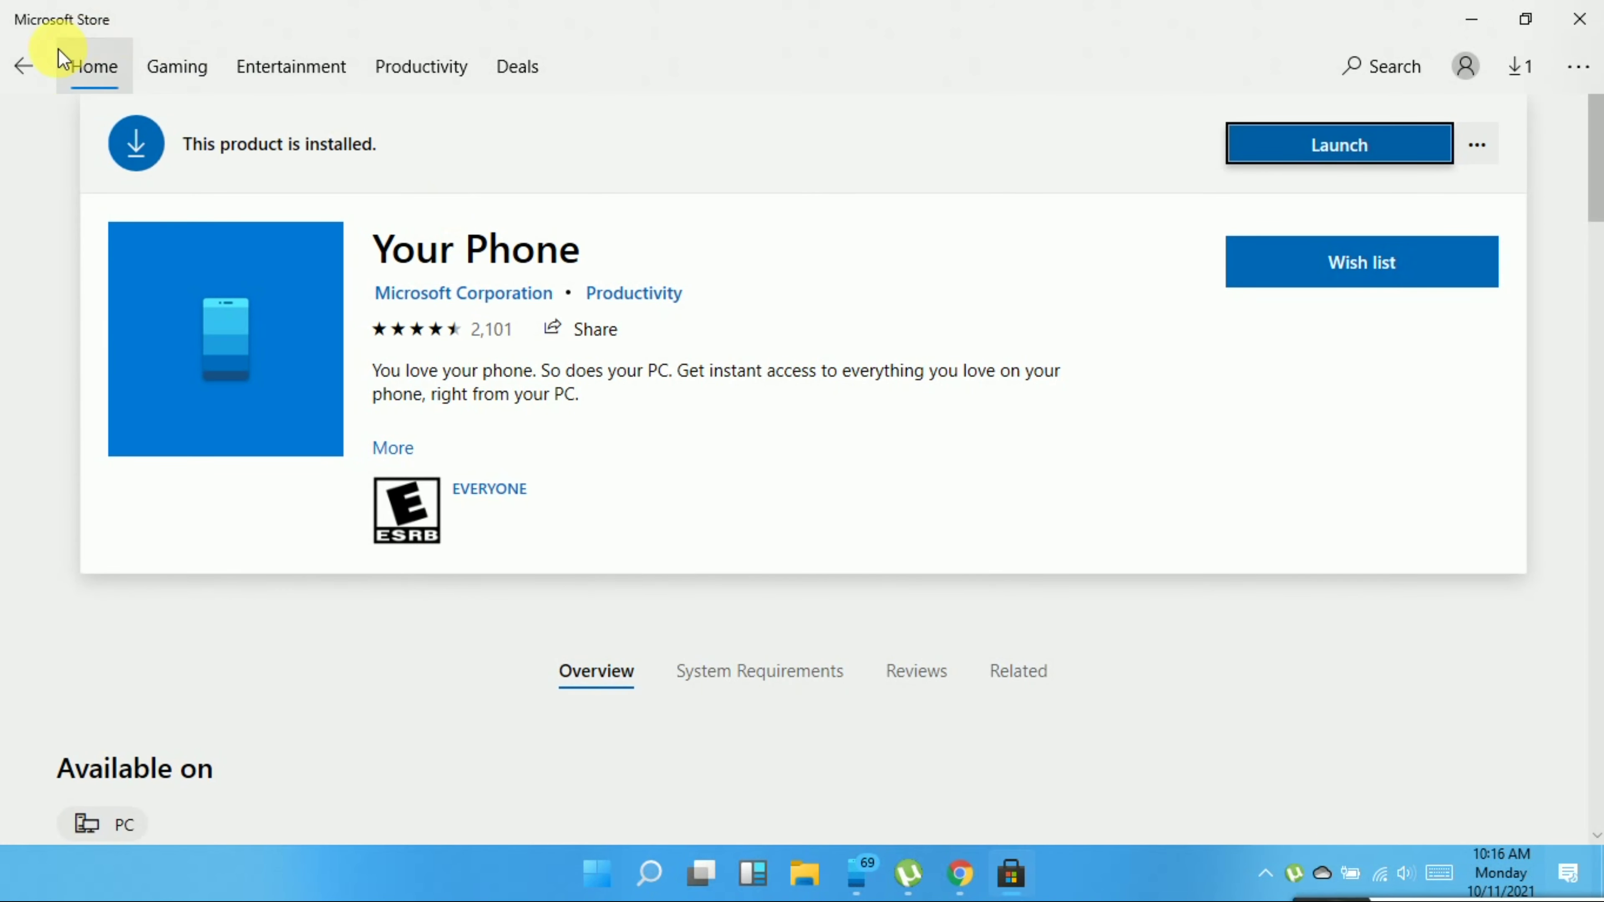
pyautogui.click(35, 68)
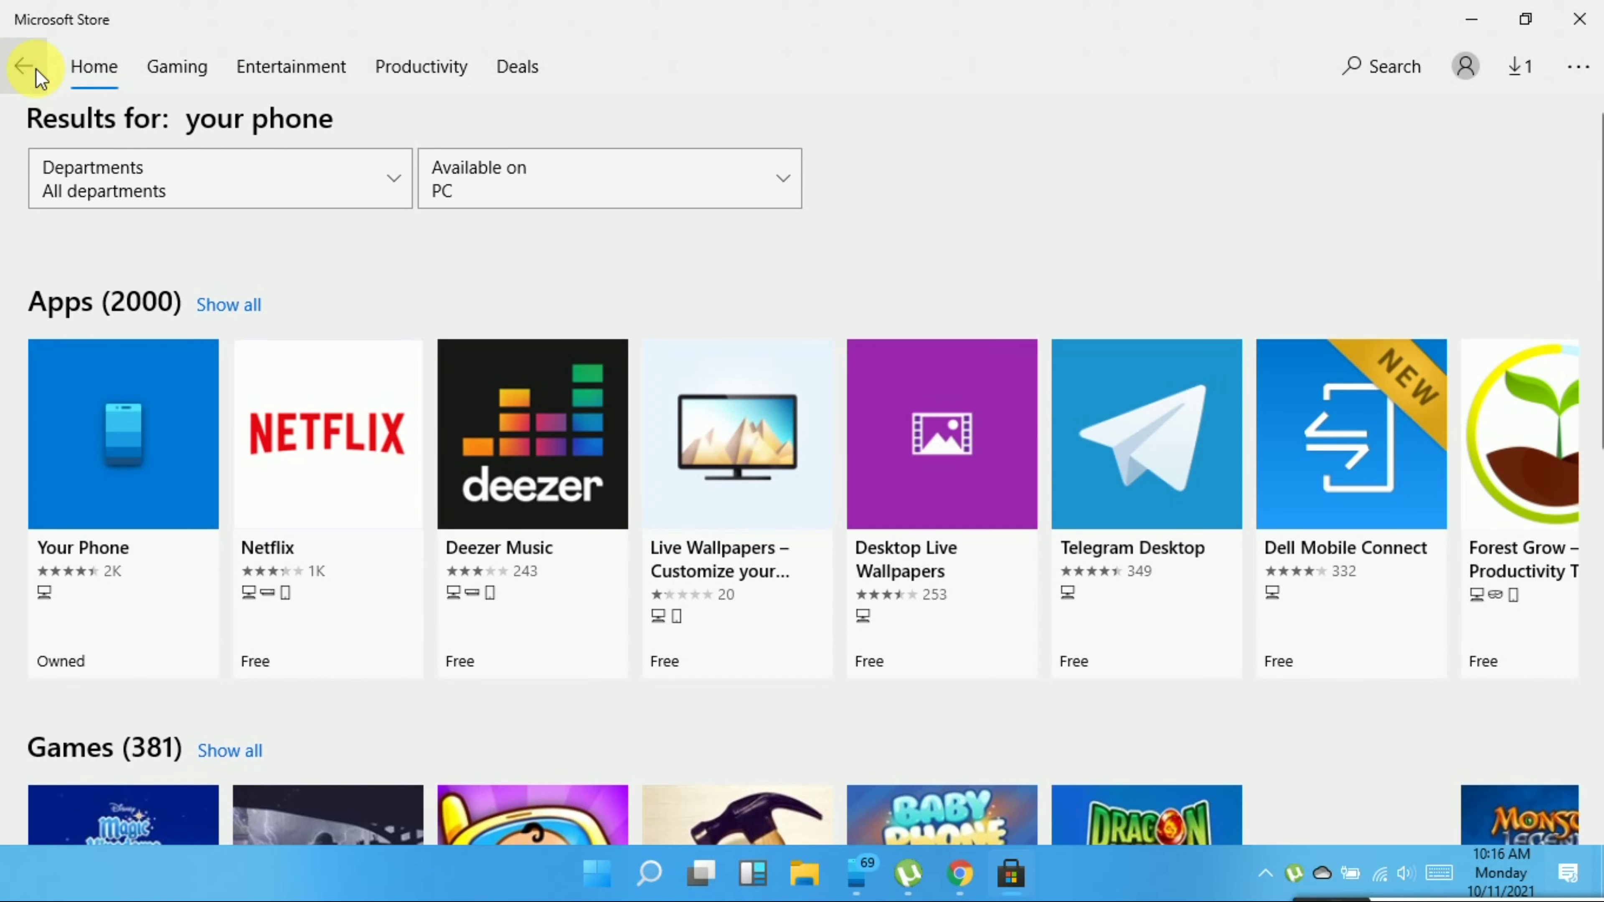
pyautogui.click(31, 68)
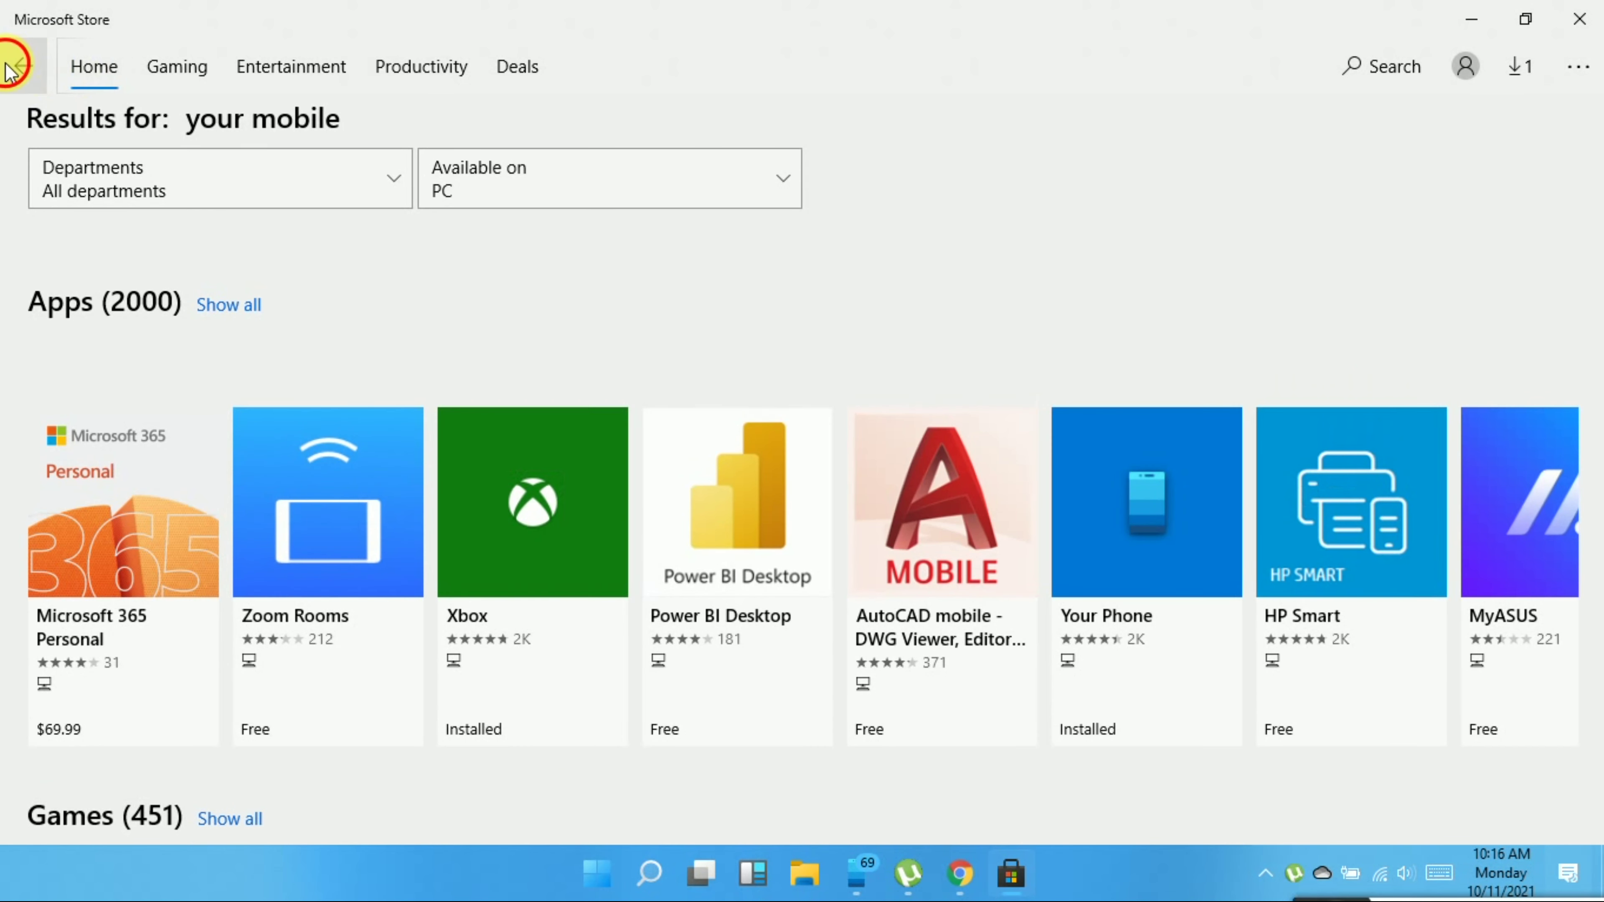
pyautogui.click(13, 67)
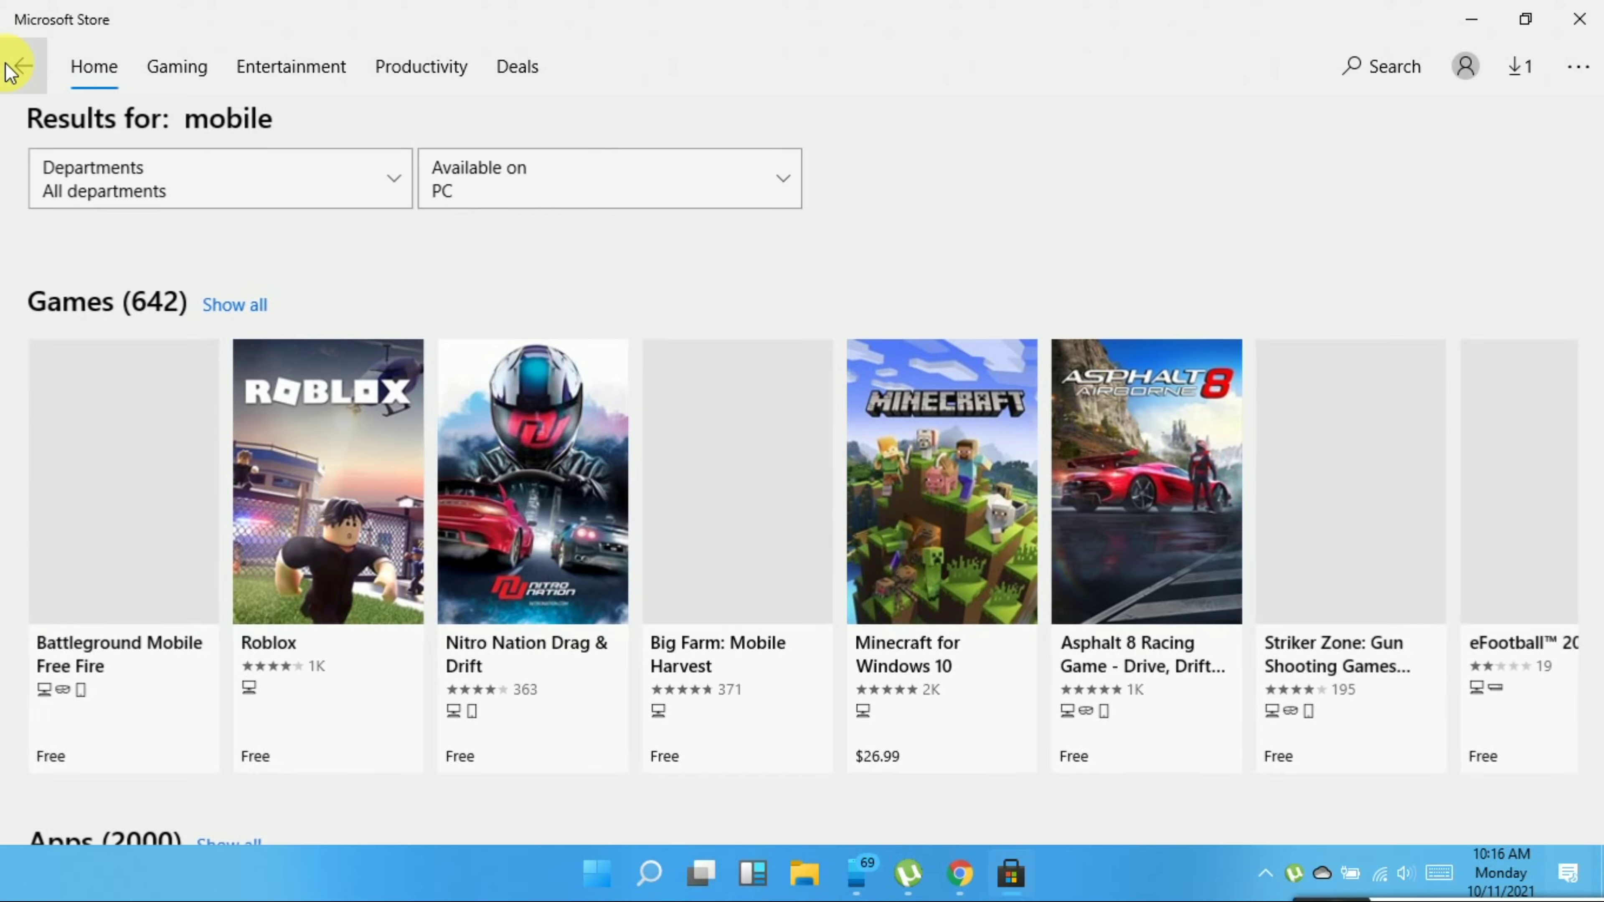
pyautogui.click(12, 66)
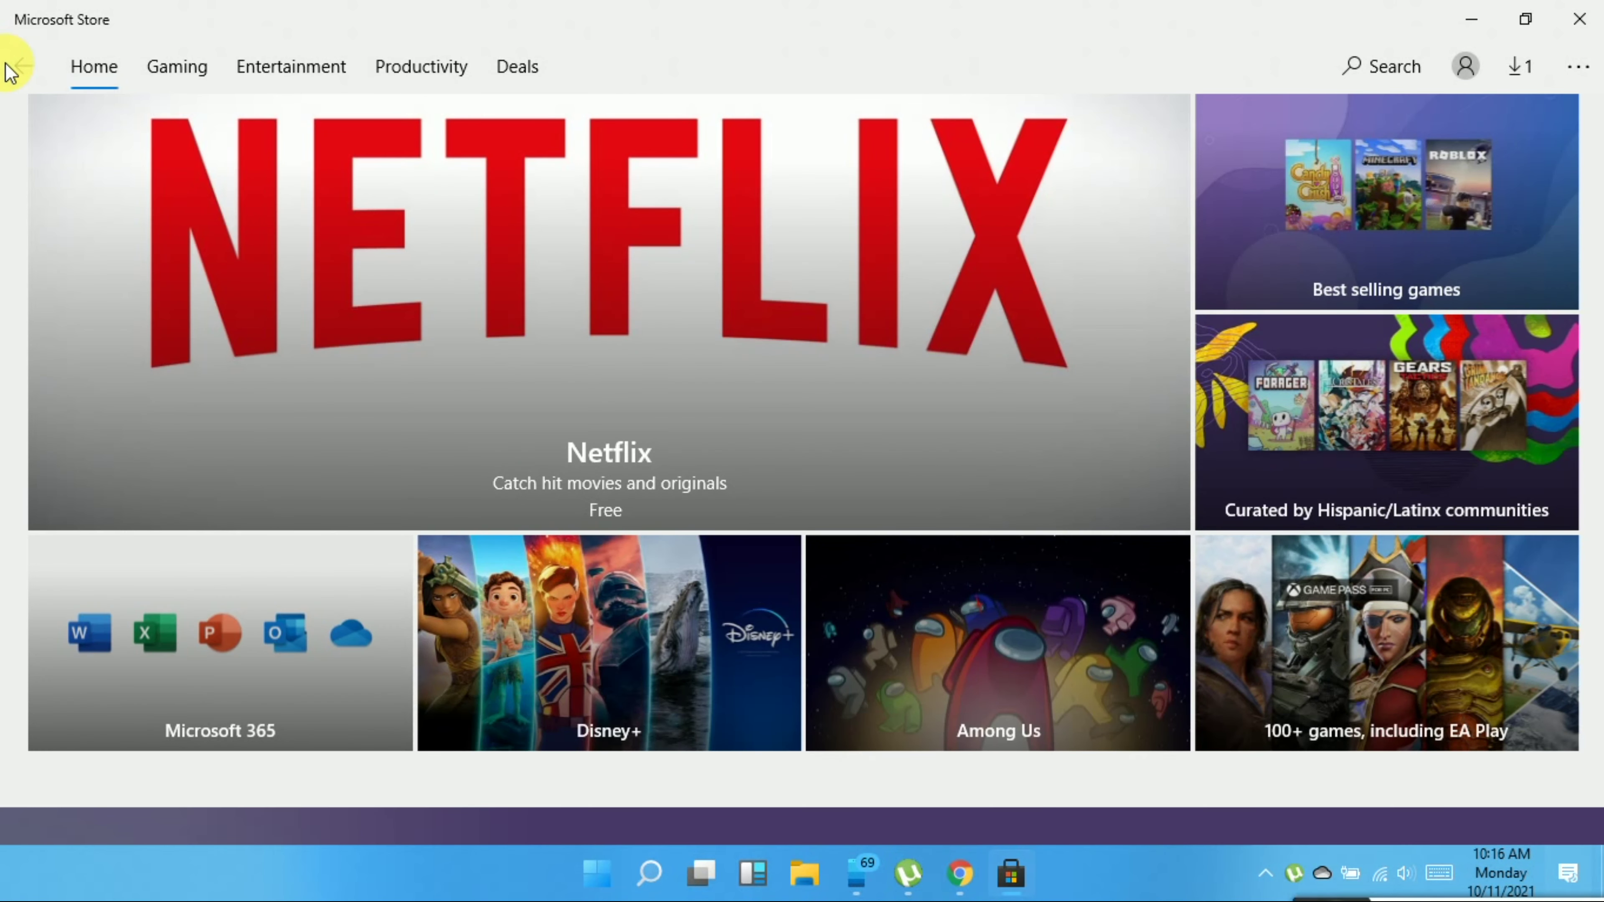
# Browse the store's home page and view the full Essential Apps collection
pyautogui.scroll(-5, 595, 544)
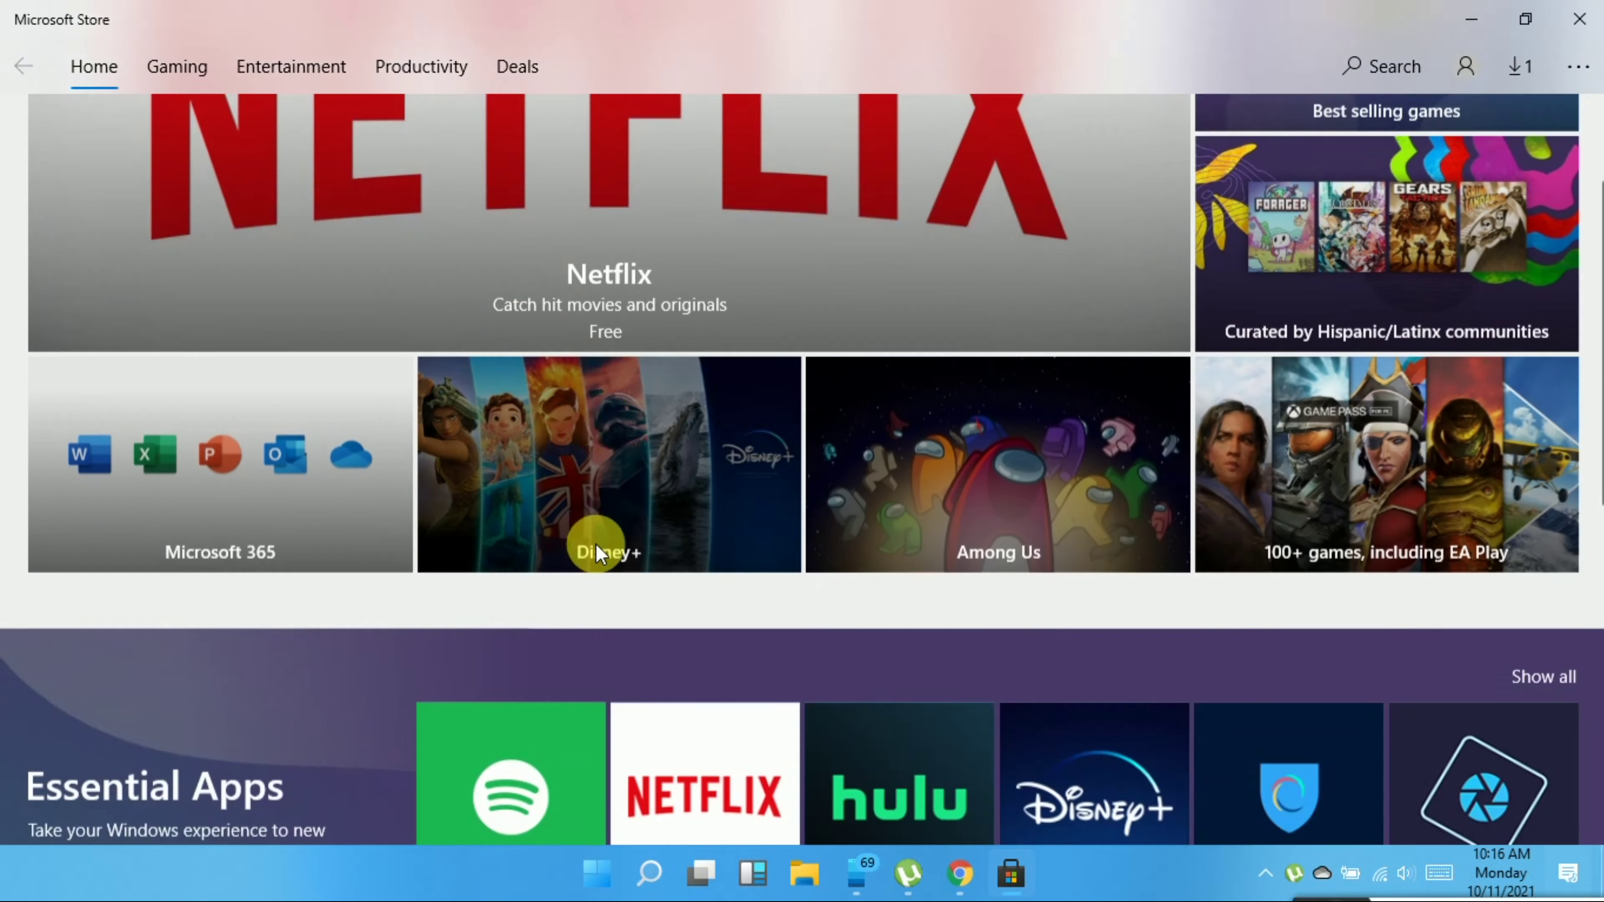
pyautogui.scroll(-5, 595, 544)
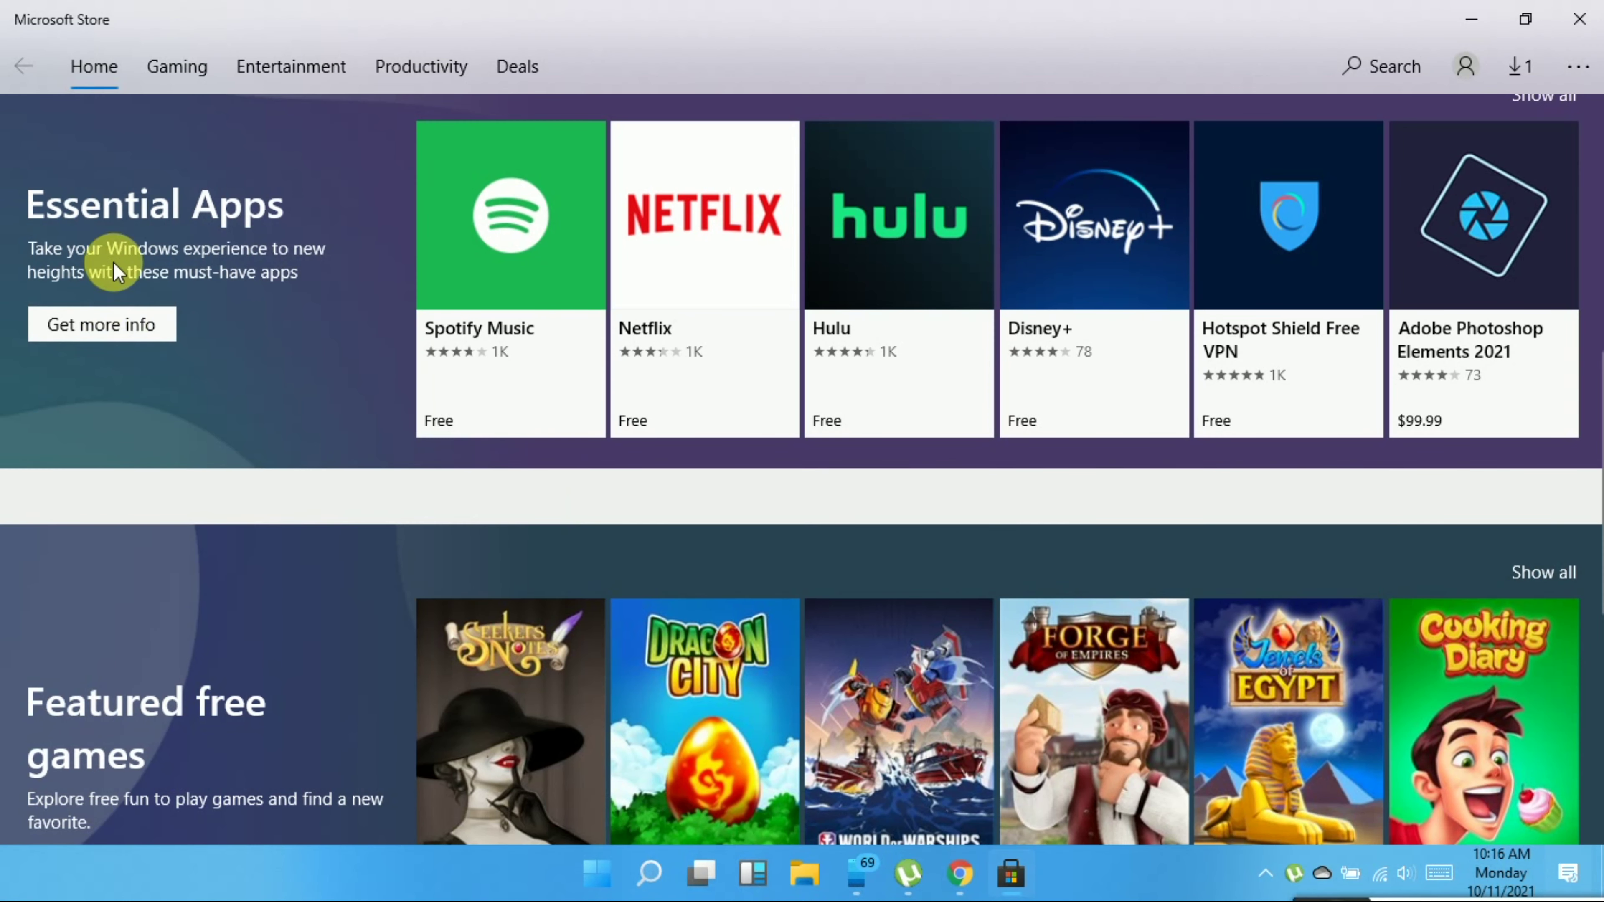
pyautogui.scroll(2, 1332, 246)
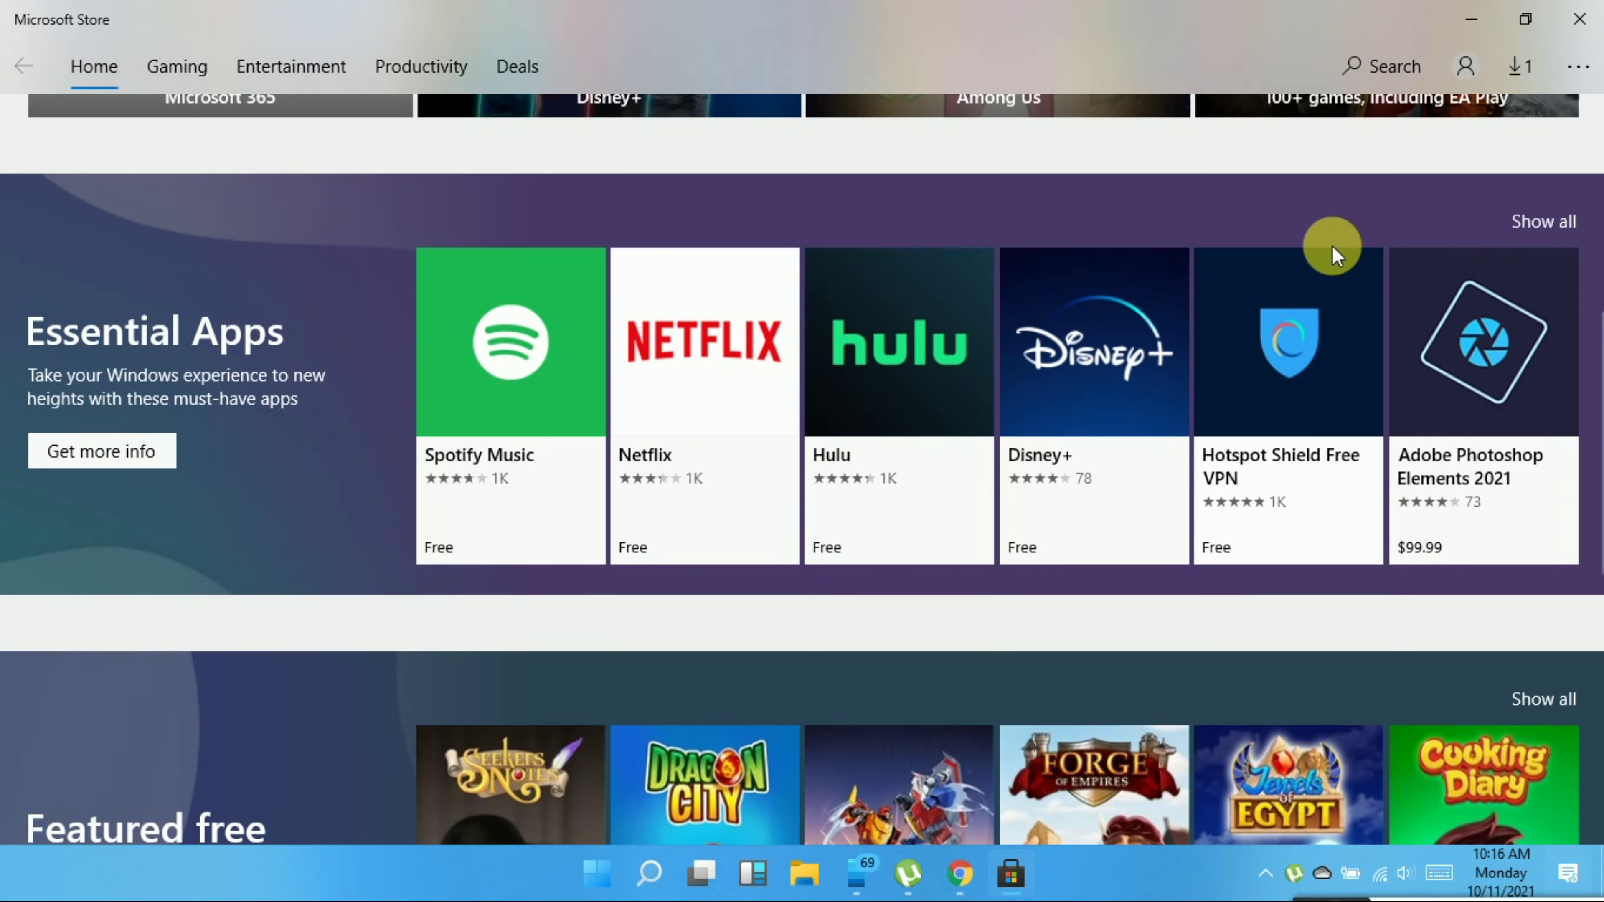
pyautogui.click(1548, 226)
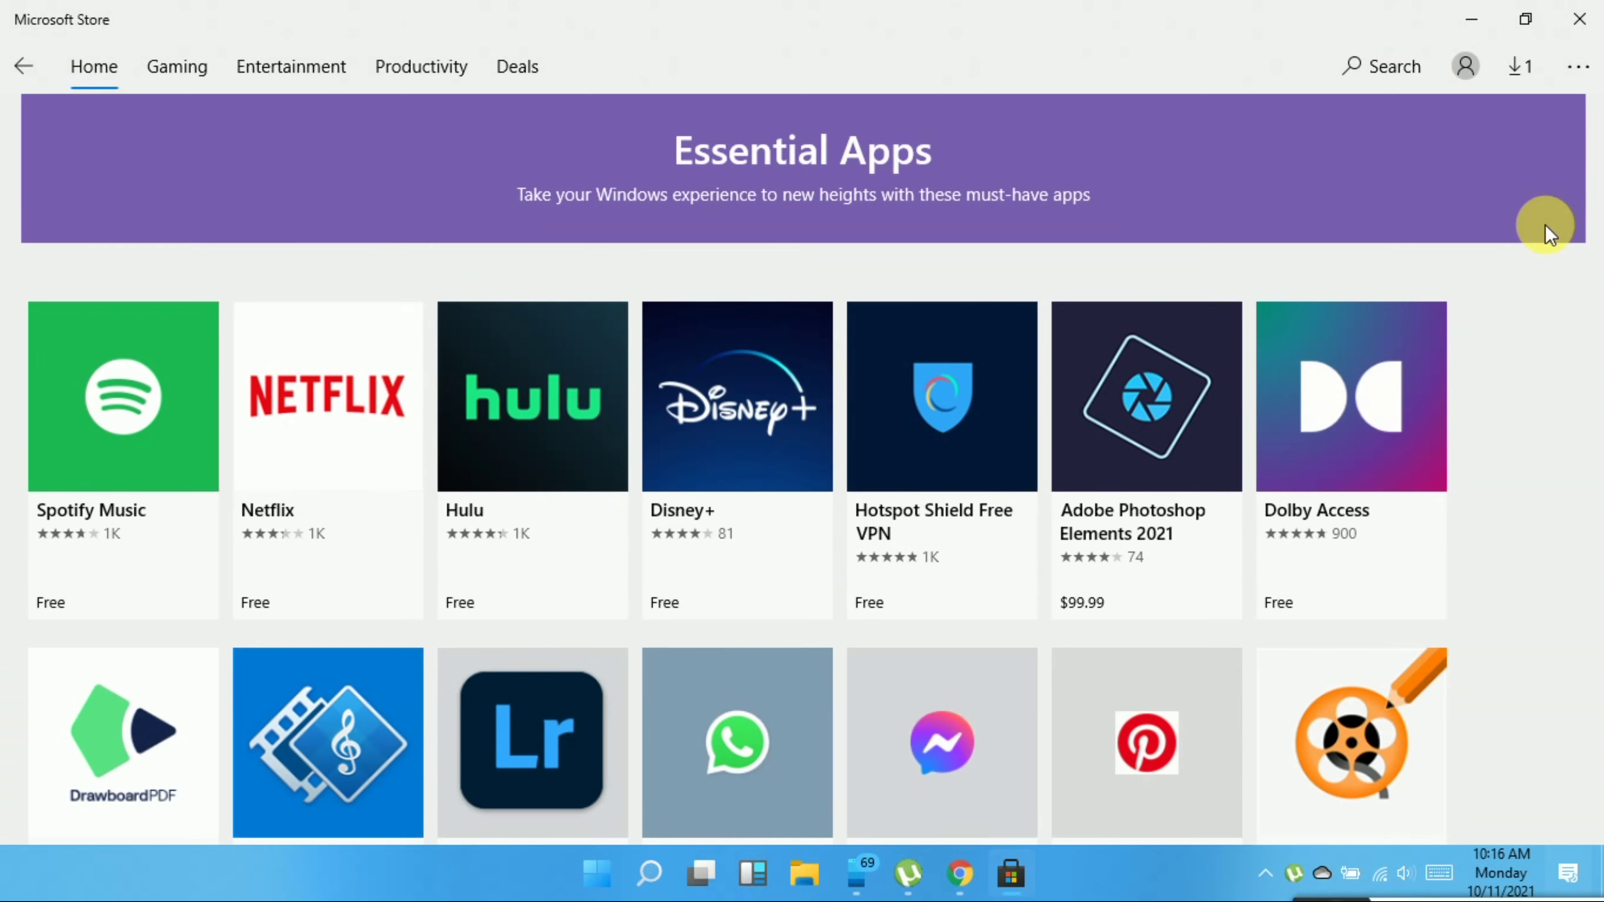
pyautogui.scroll(-6, 1068, 516)
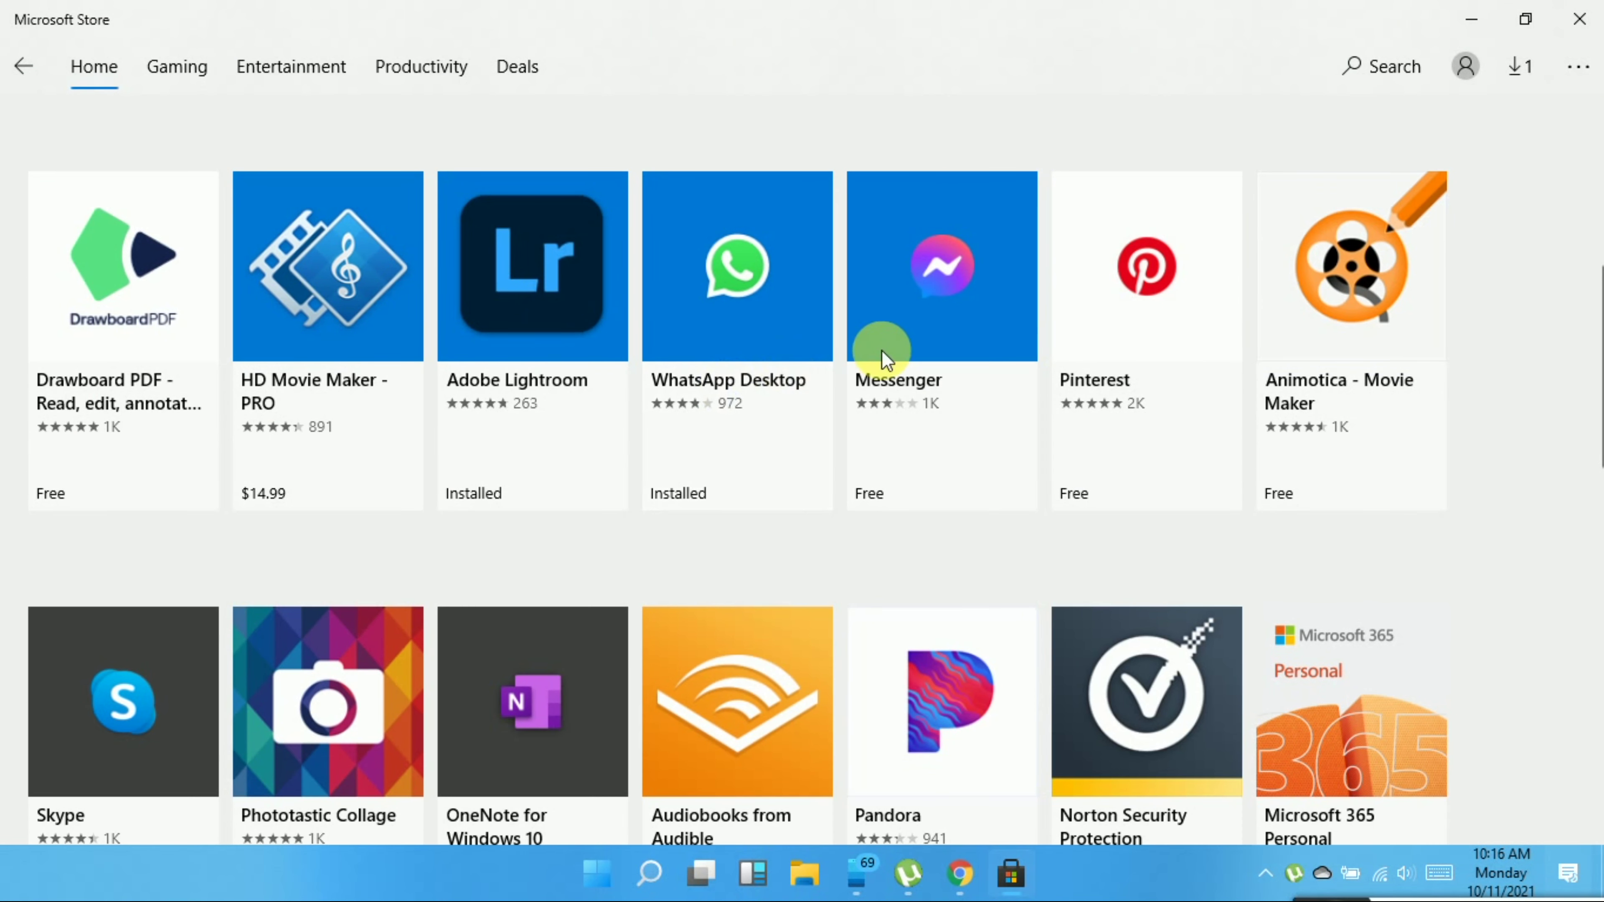
# Browse the rest of the Essential Apps collection and return to the store's home page
pyautogui.scroll(-3, 1023, 410)
pyautogui.scroll(3, 1022, 410)
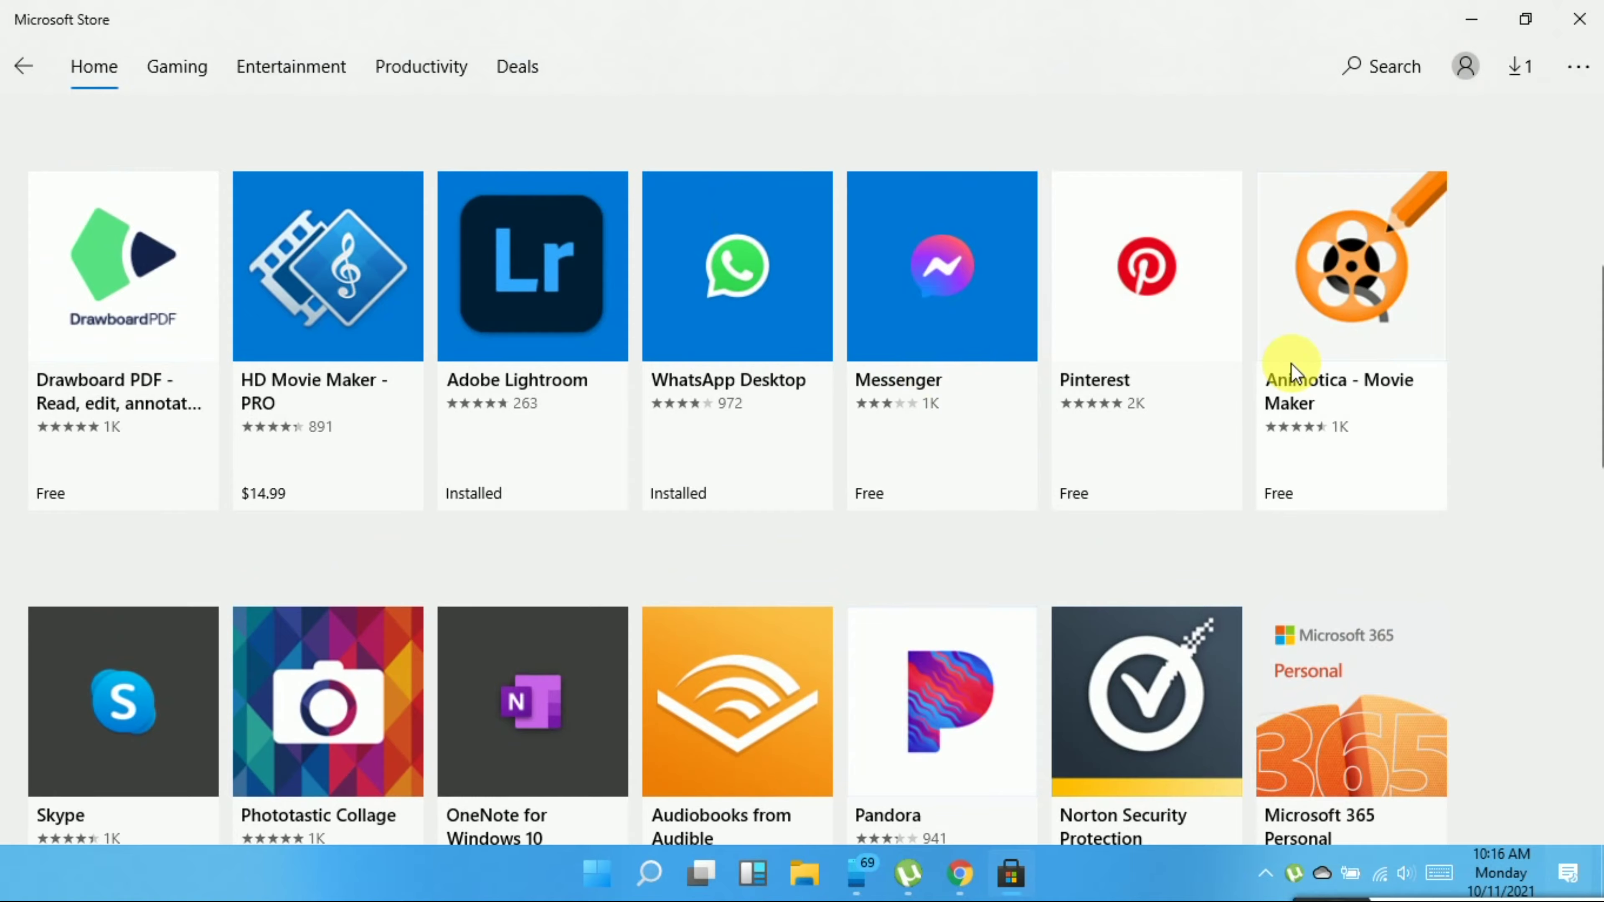
pyautogui.scroll(-3, 1293, 360)
pyautogui.scroll(-5, 519, 417)
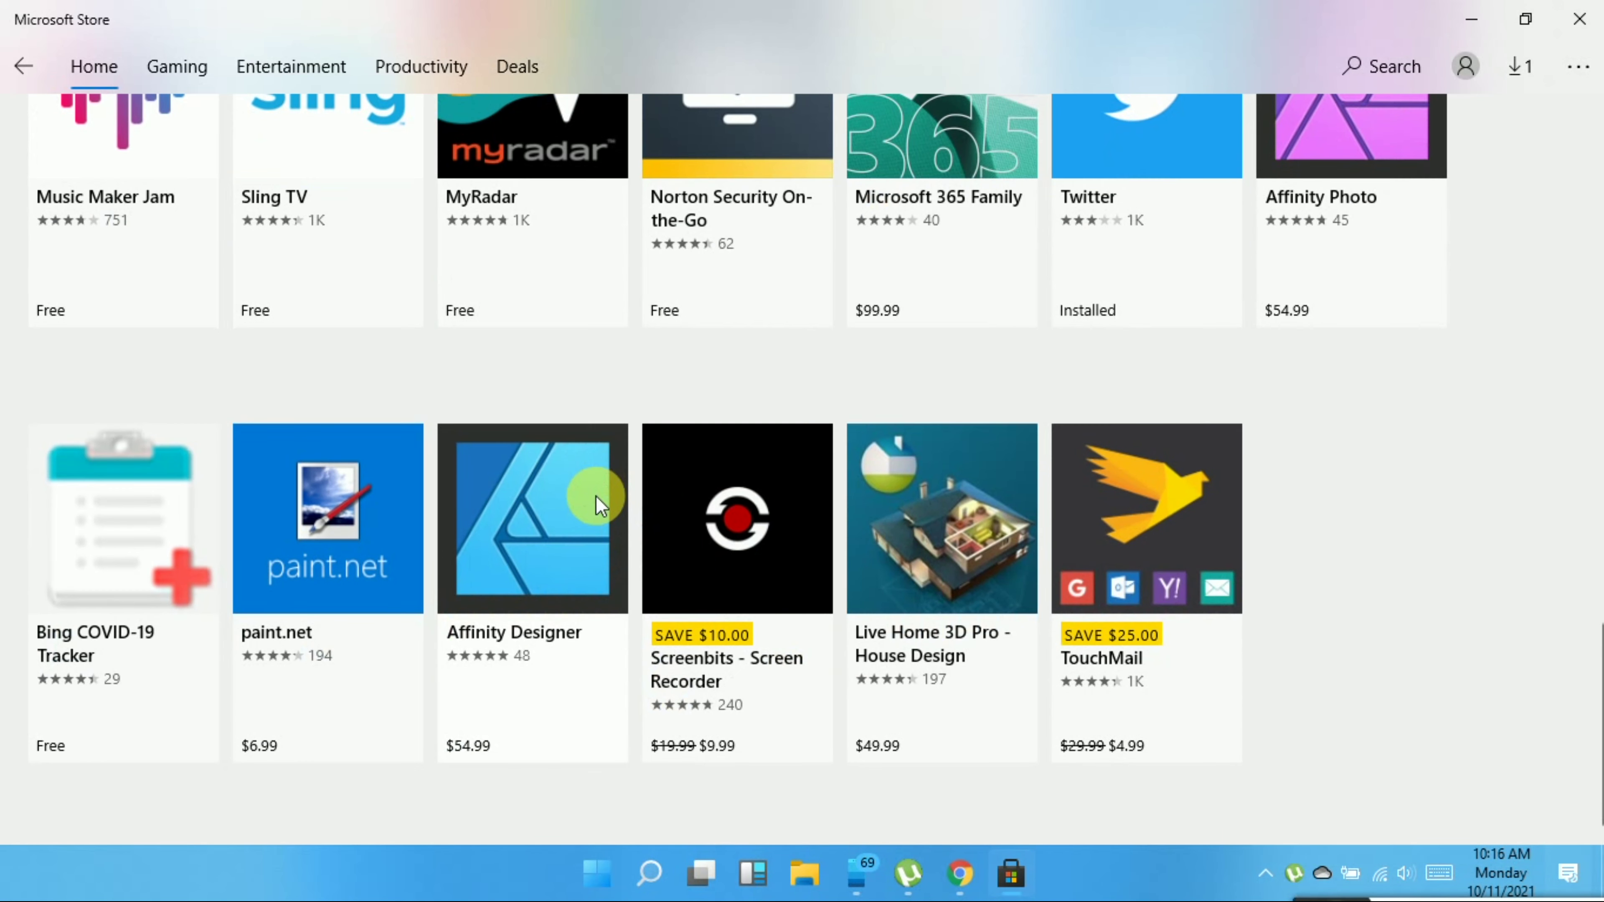
pyautogui.scroll(3, 277, 316)
pyautogui.click(18, 72)
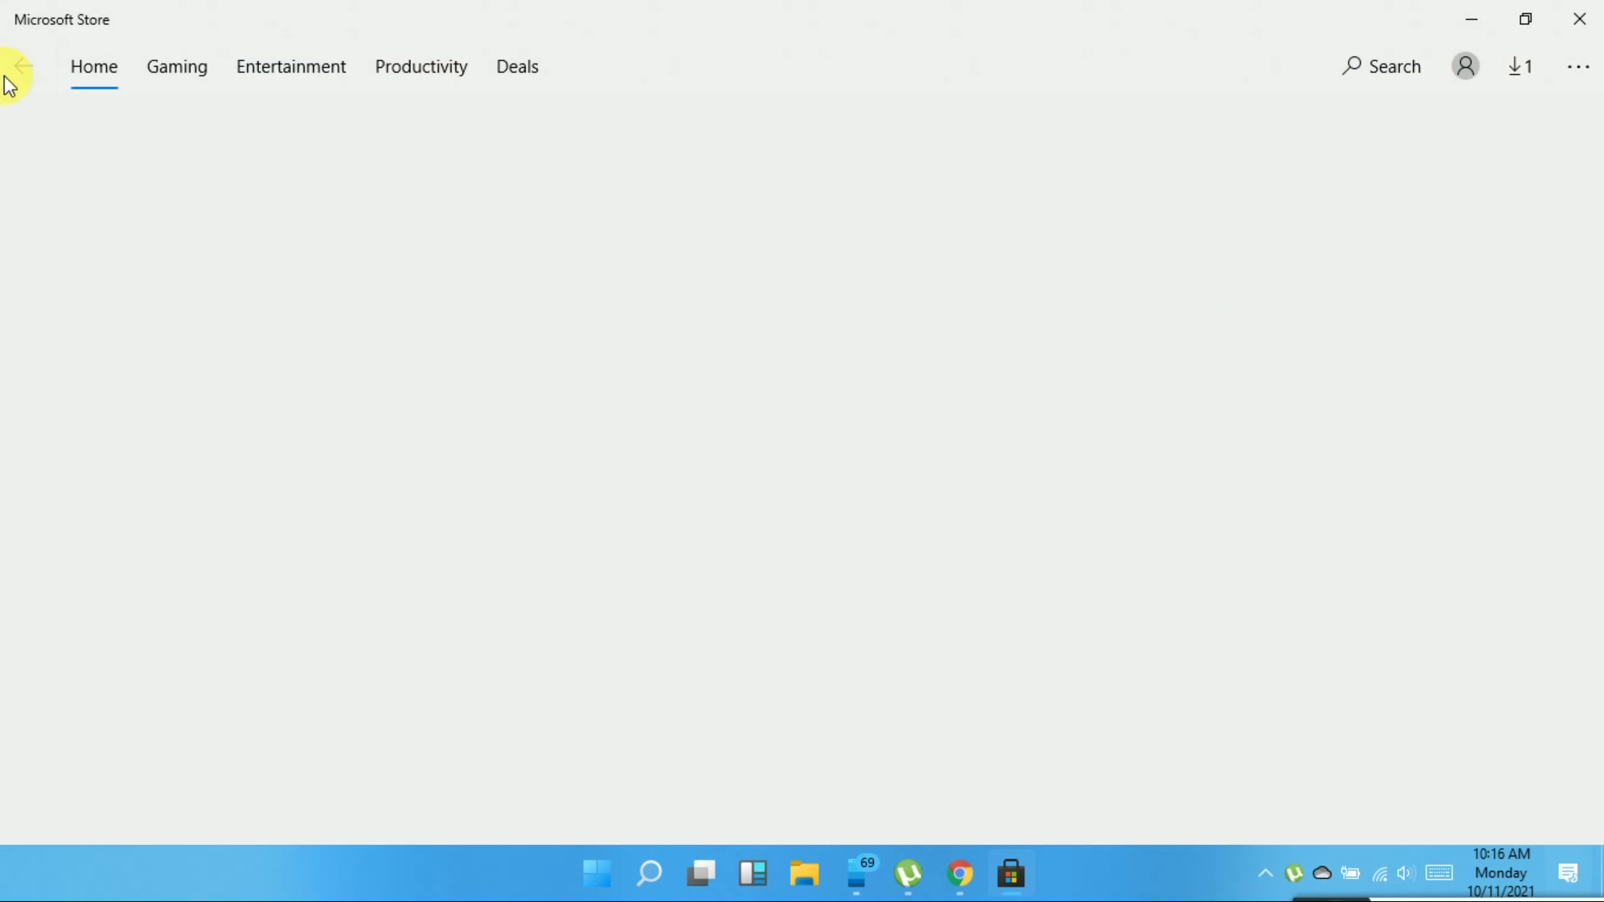
# Look through the featured games, top free apps and trending items on the home page as far as Collections
pyautogui.scroll(-10, 365, 547)
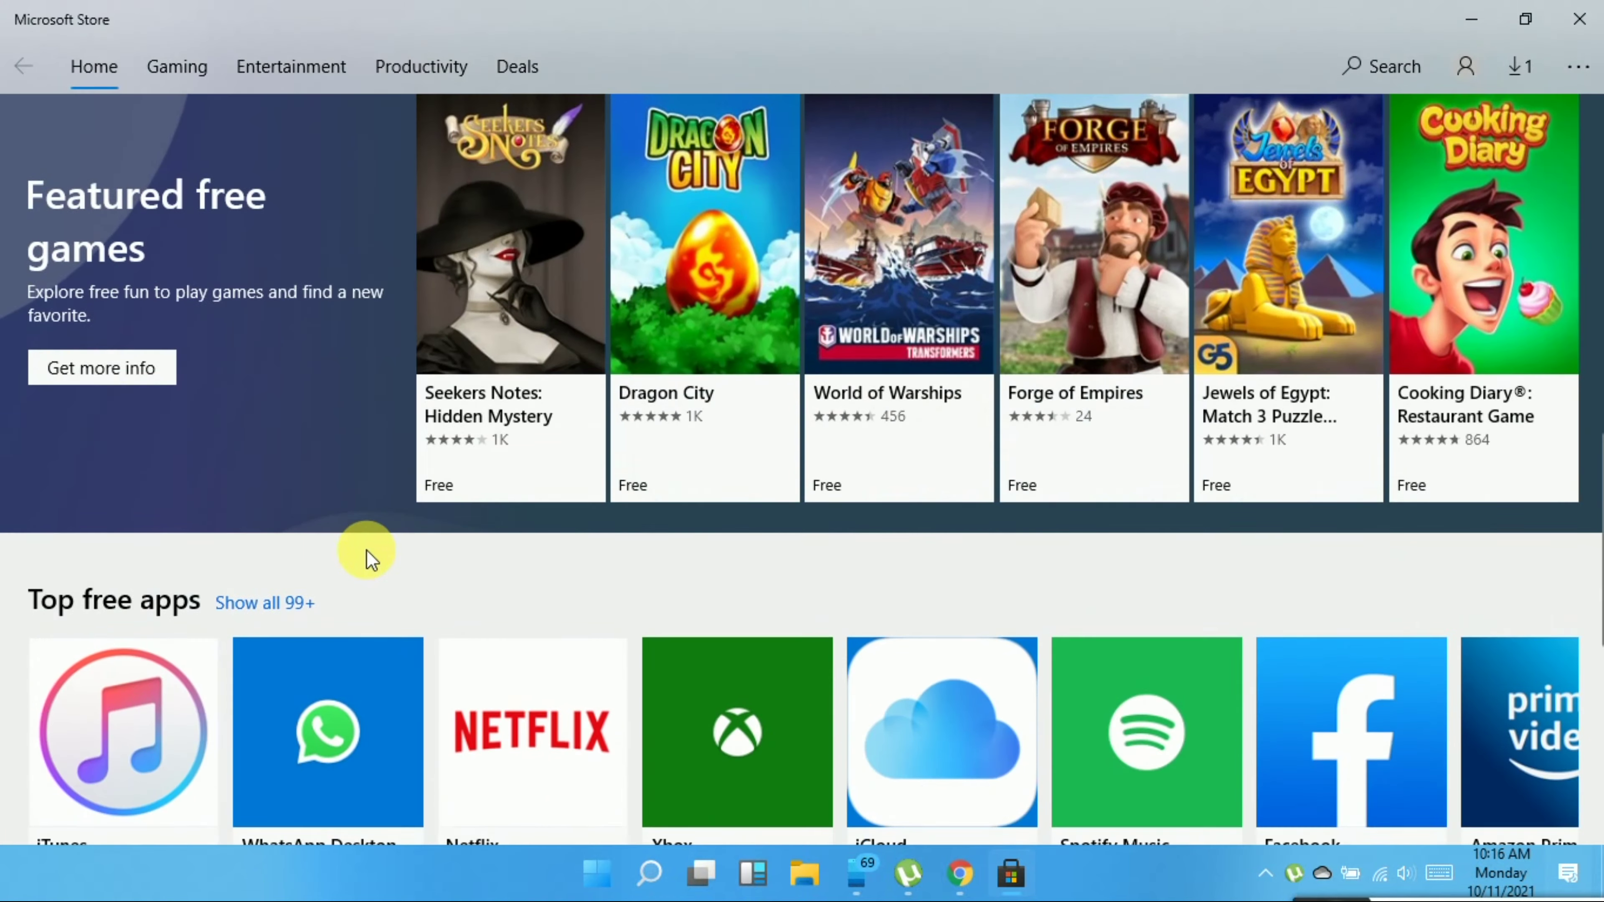
pyautogui.scroll(-3, 367, 551)
pyautogui.scroll(2, 365, 555)
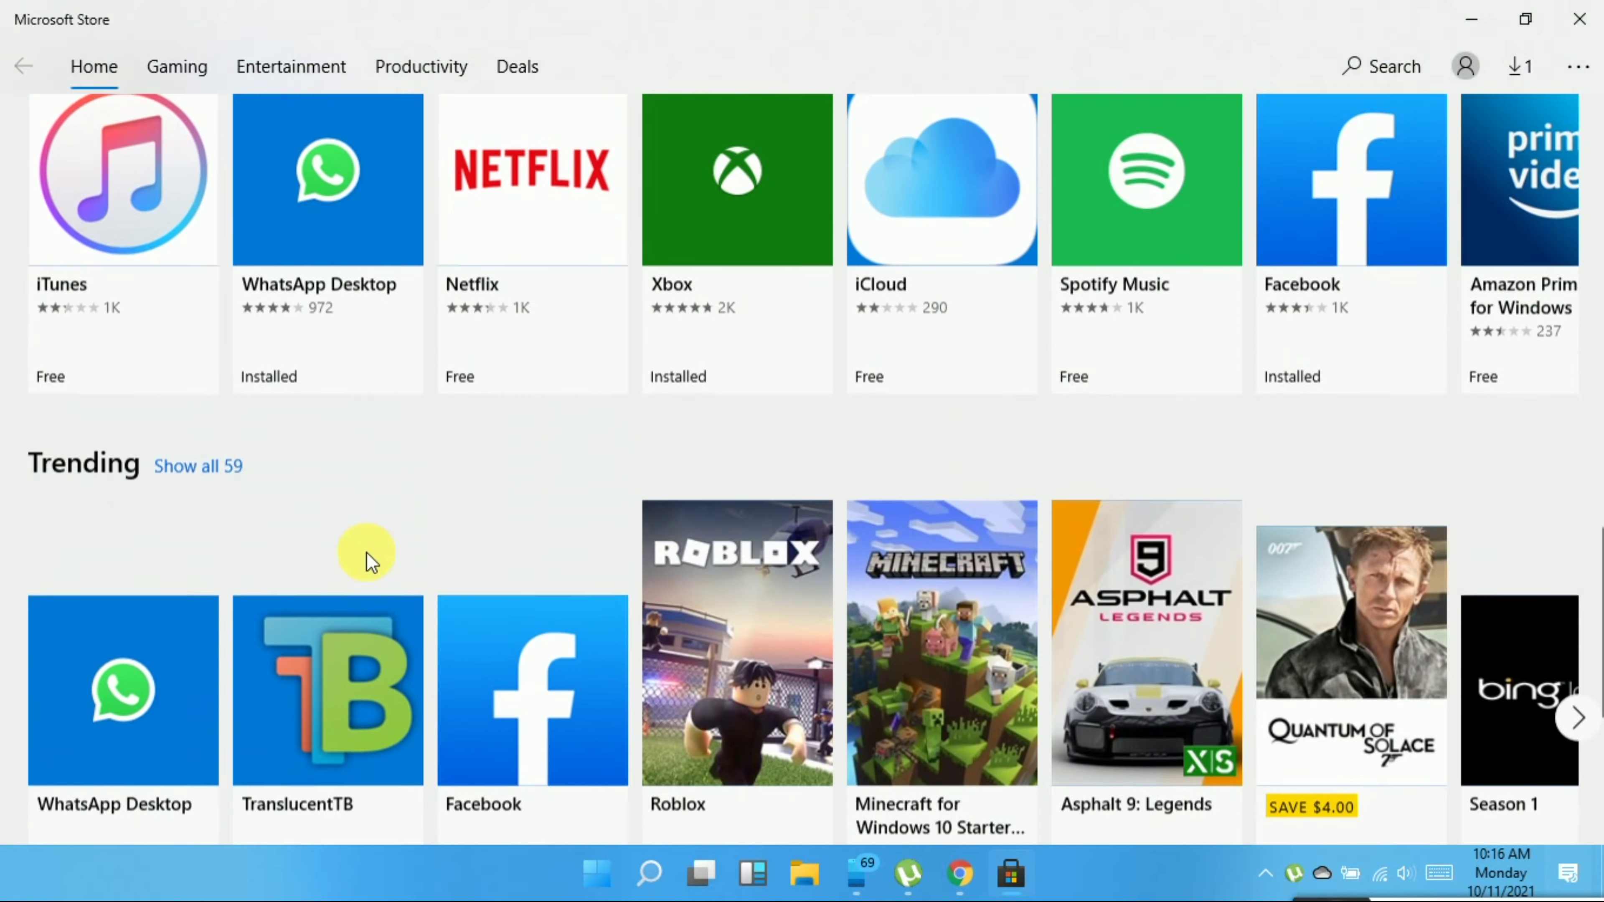
pyautogui.scroll(-6, 365, 555)
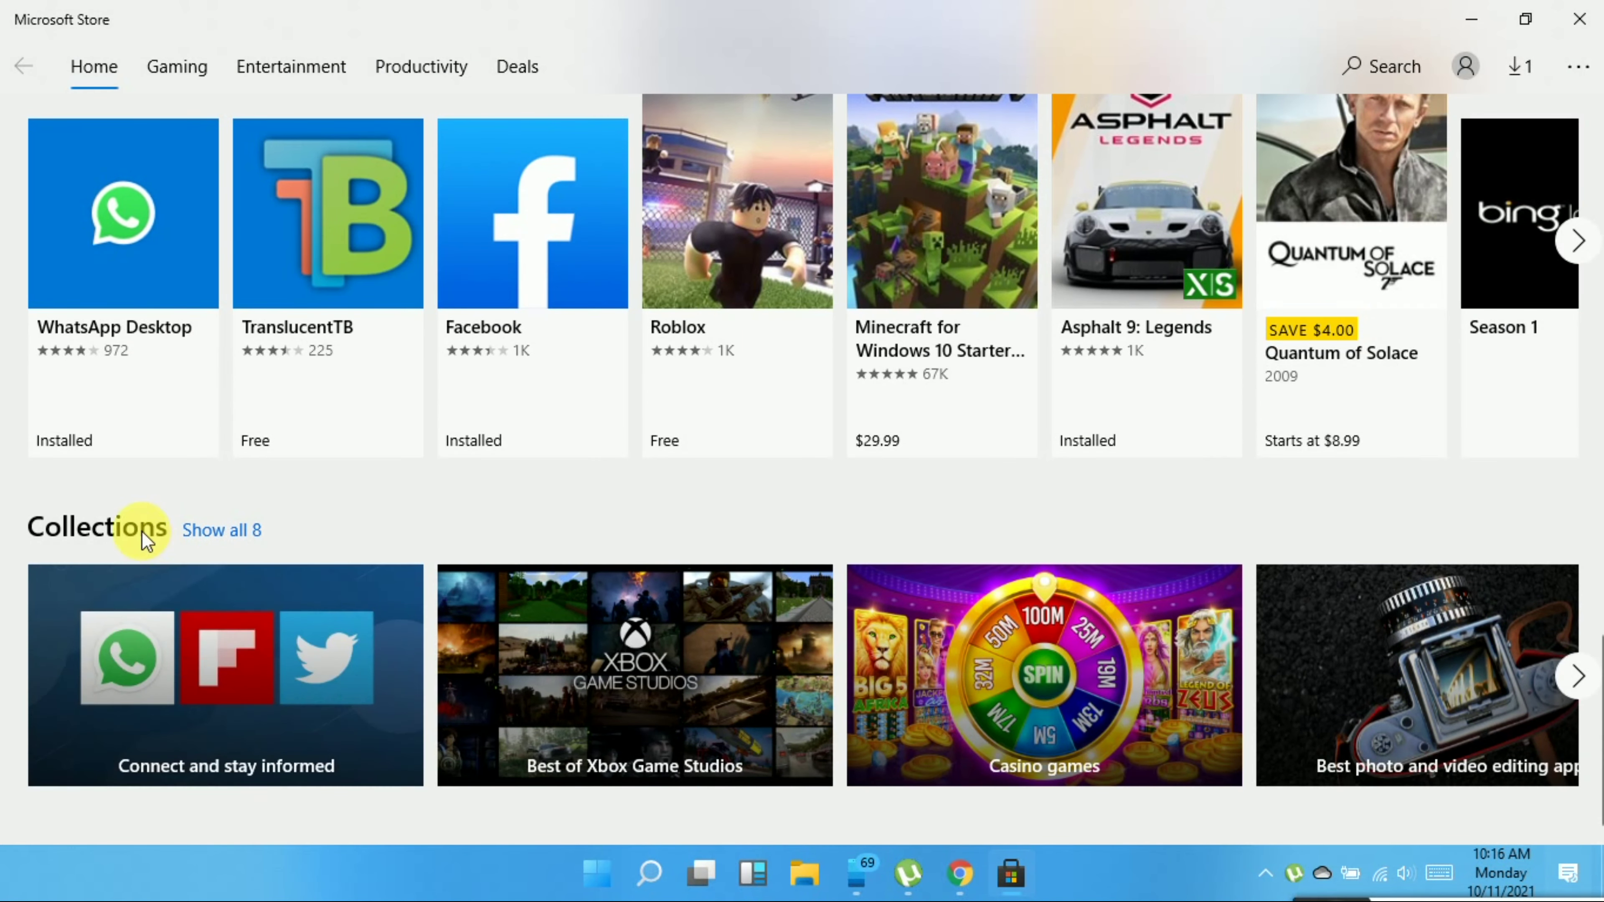
# View the apps in the "Connect and stay informed" collection and close Microsoft Store
pyautogui.click(313, 679)
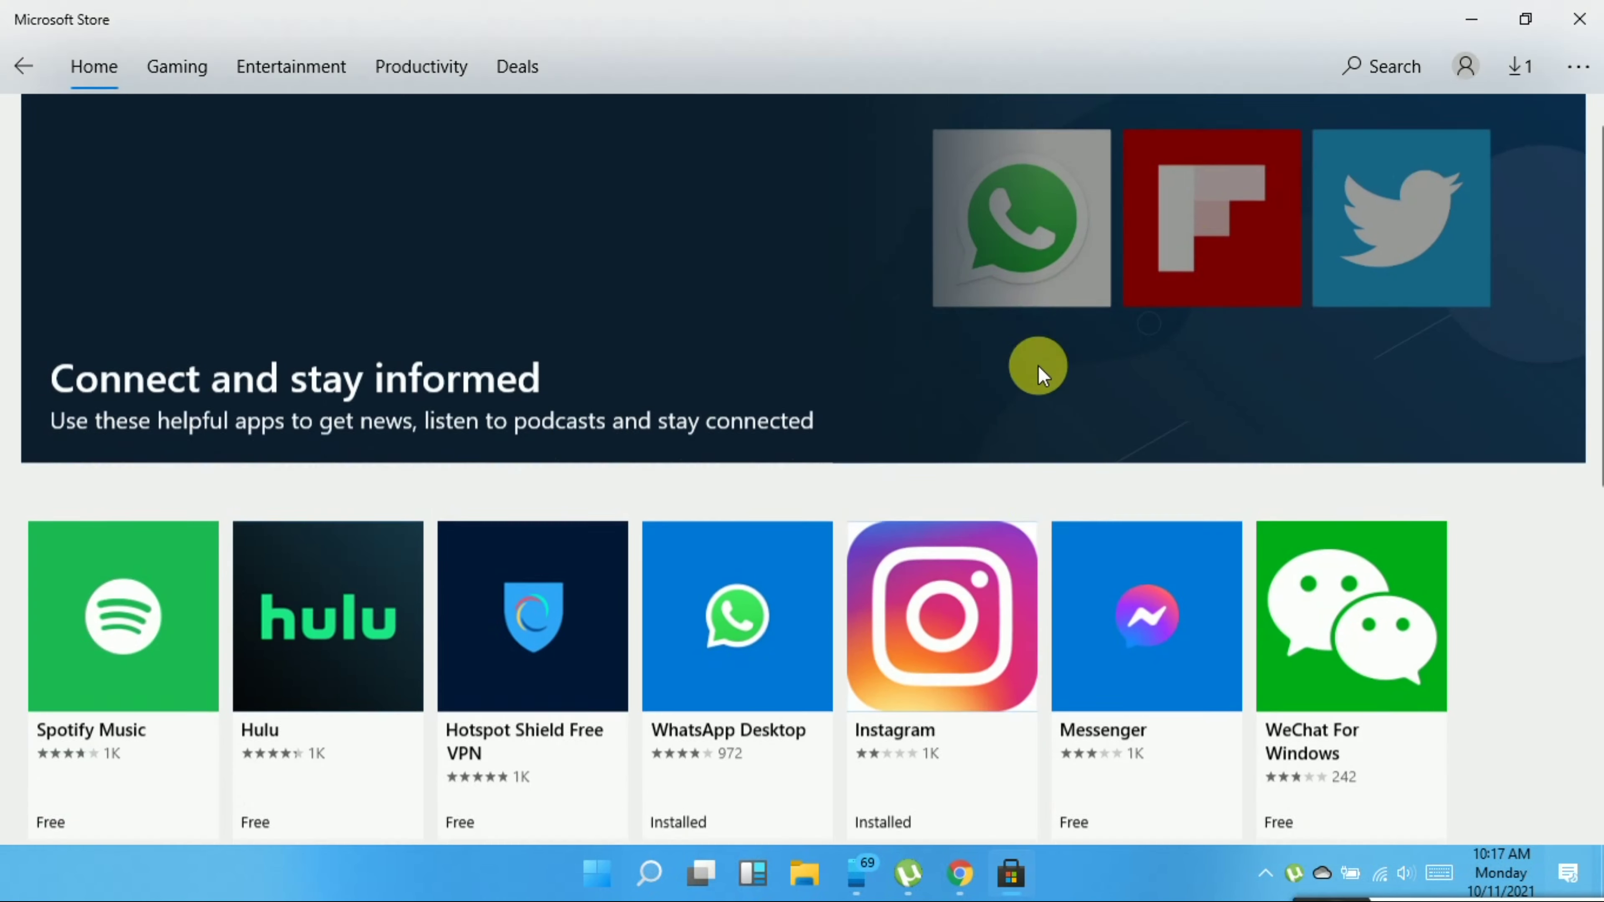
pyautogui.scroll(-5, 1038, 373)
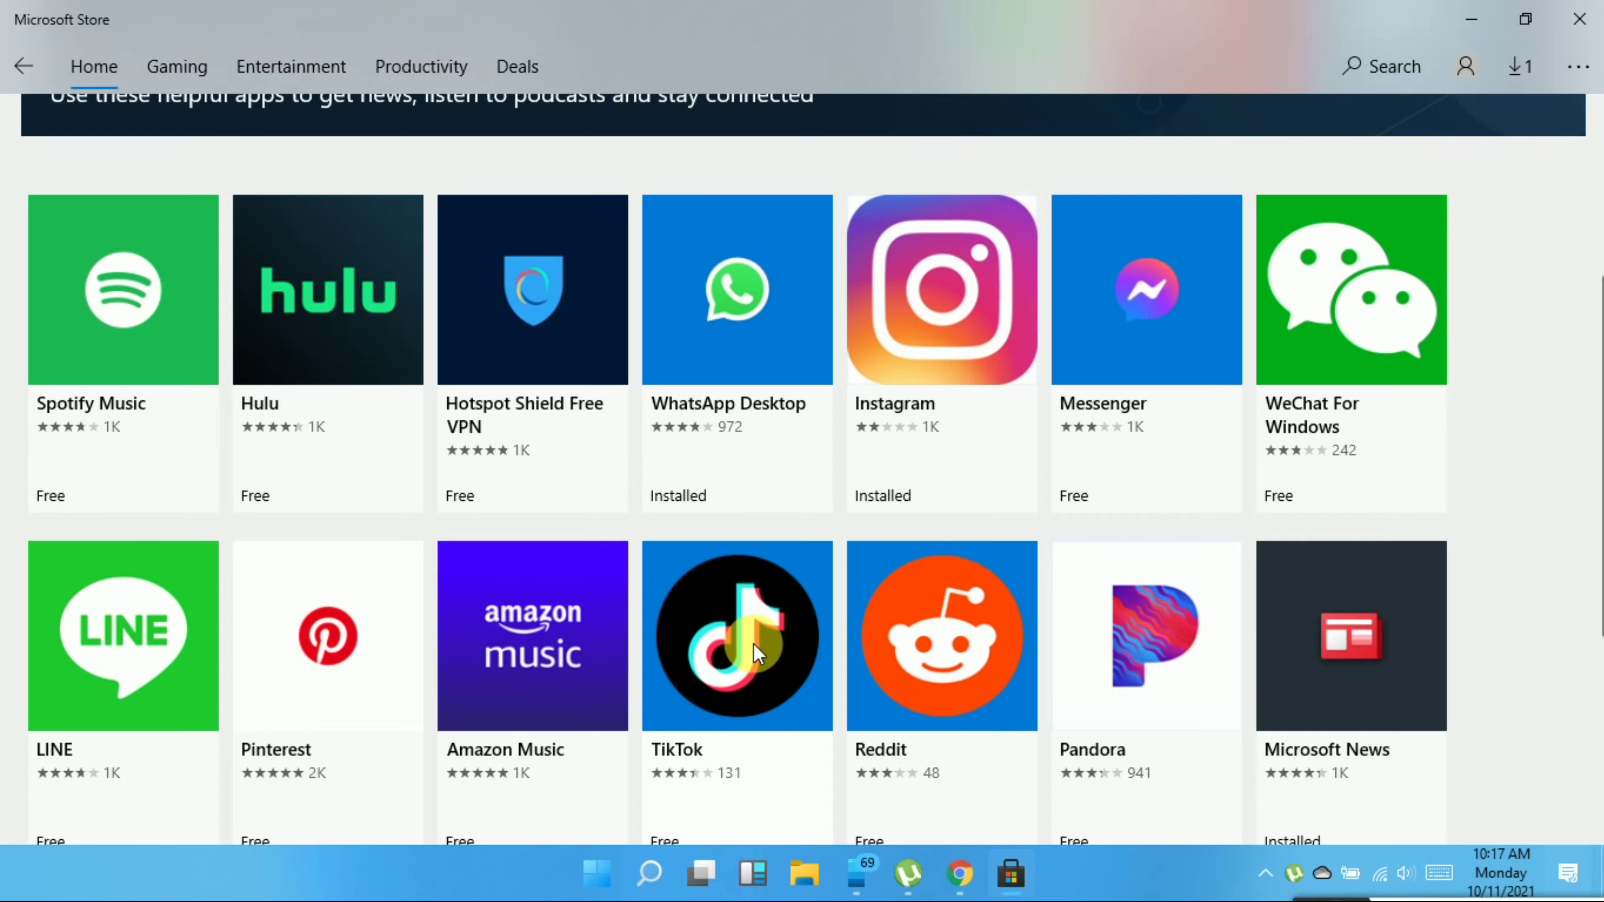
pyautogui.scroll(-4, 733, 537)
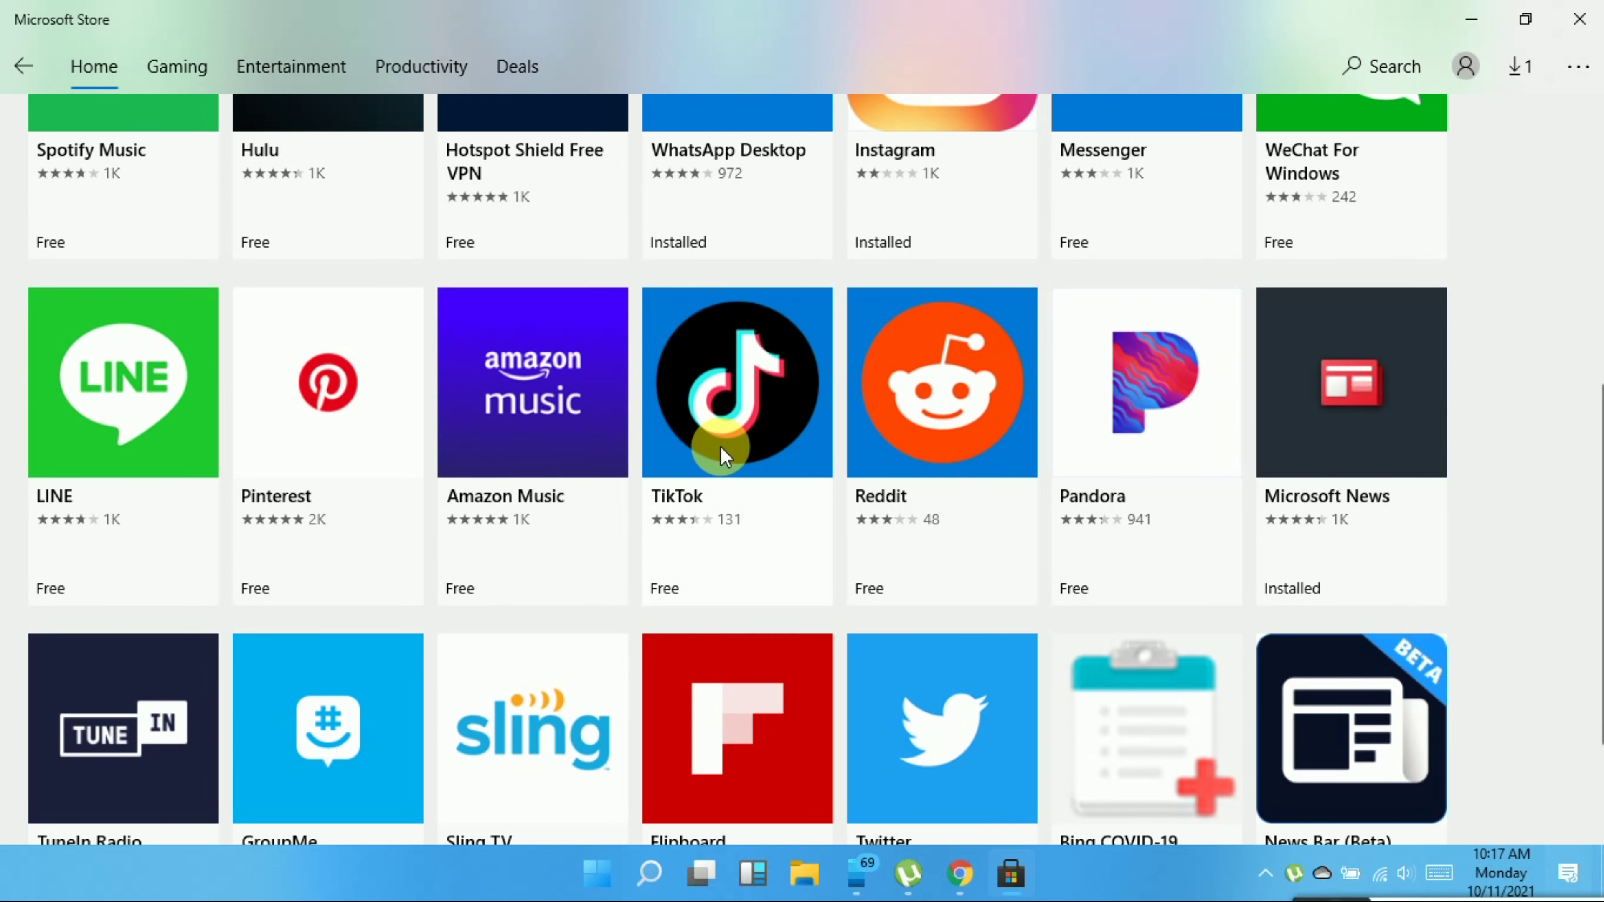
pyautogui.scroll(-2, 947, 436)
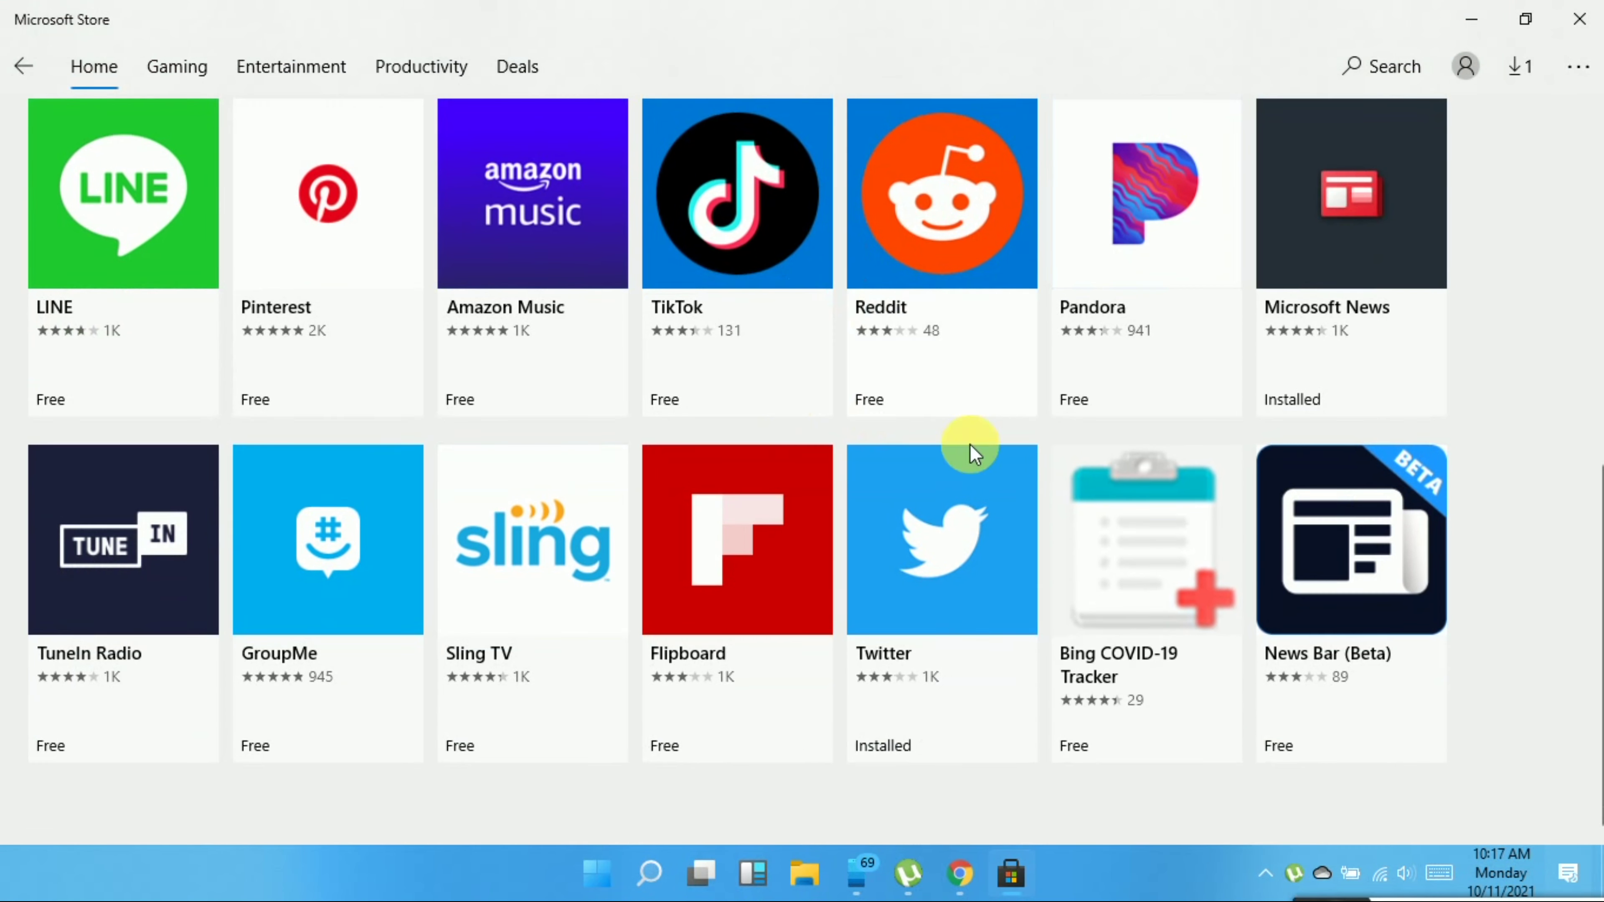
pyautogui.scroll(10, 771, 557)
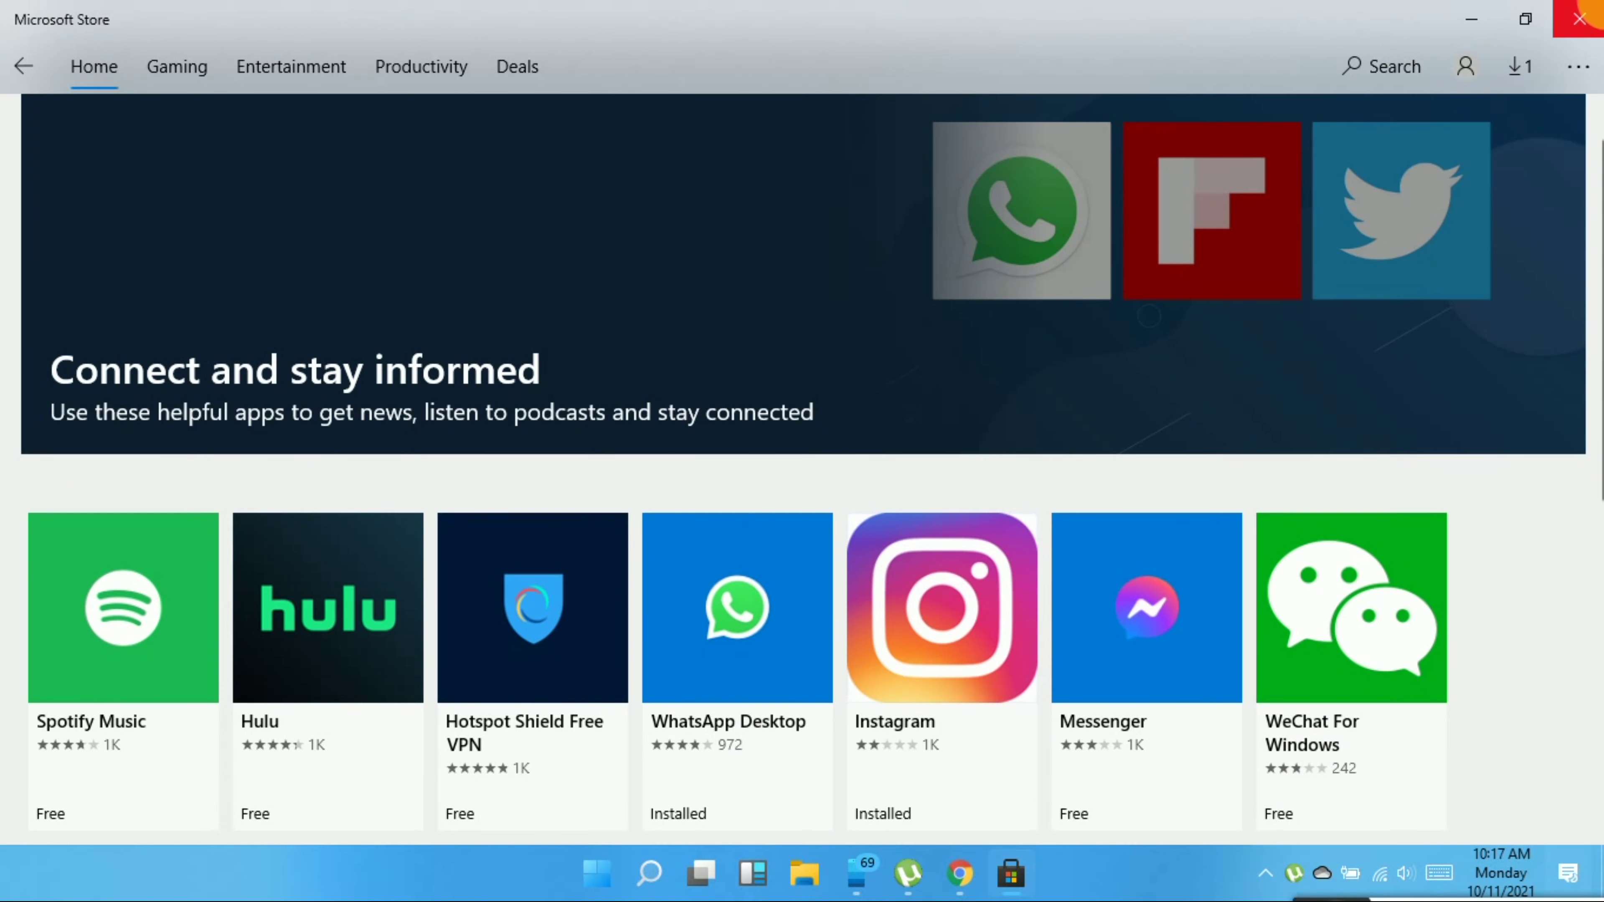
pyautogui.click(1581, 15)
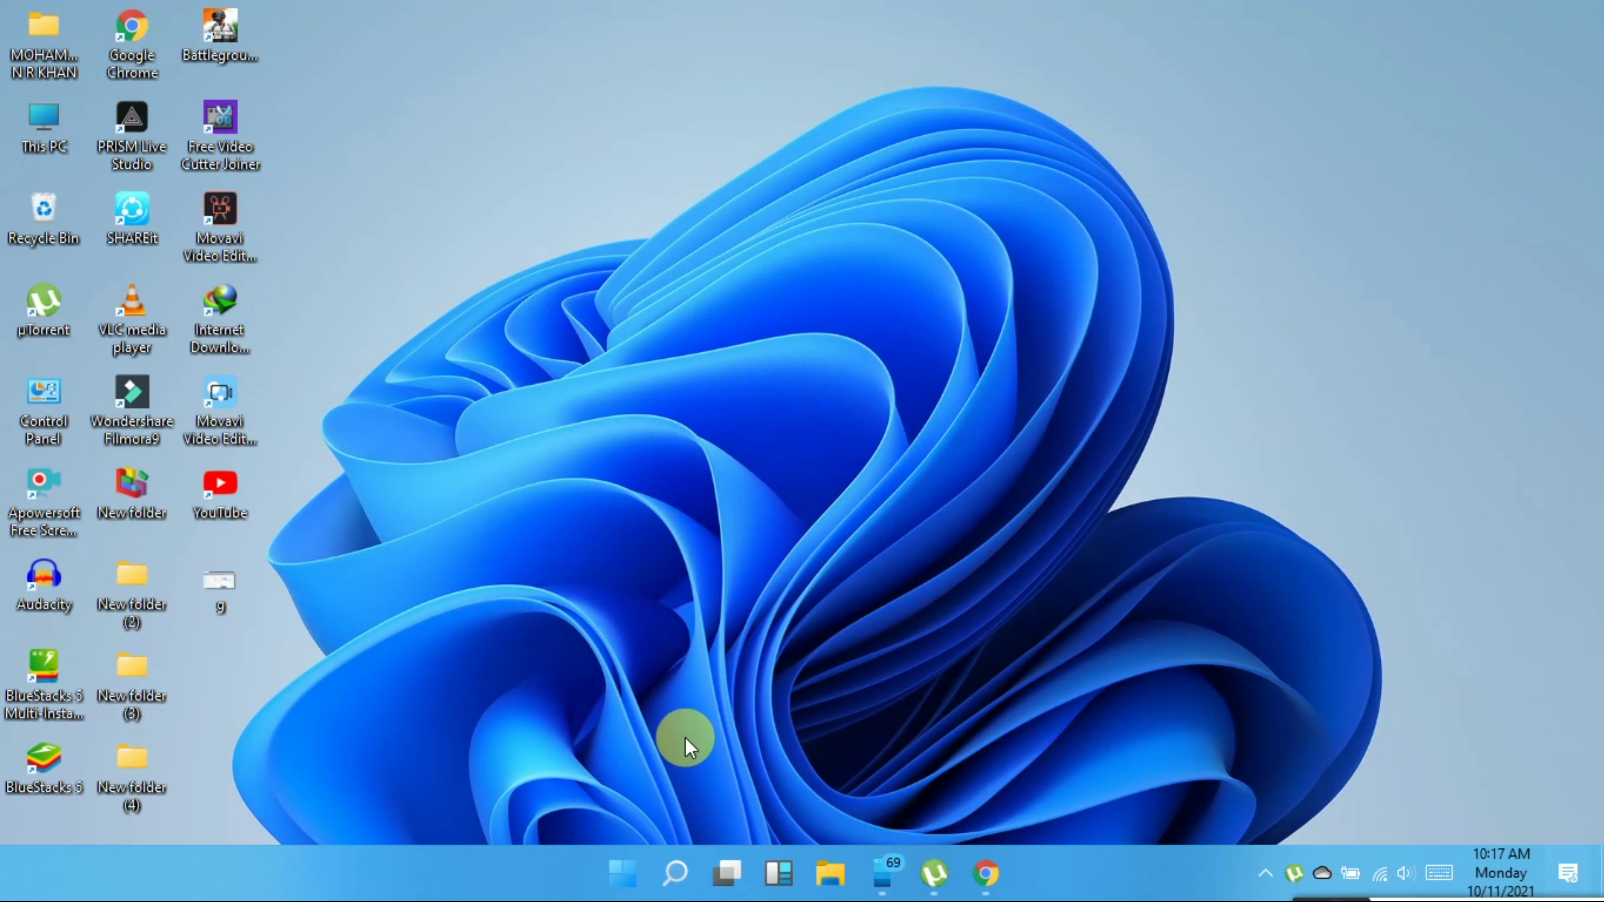
# Launch the Instagram app, open the account's own profile page and maximize the window
pyautogui.click(627, 881)
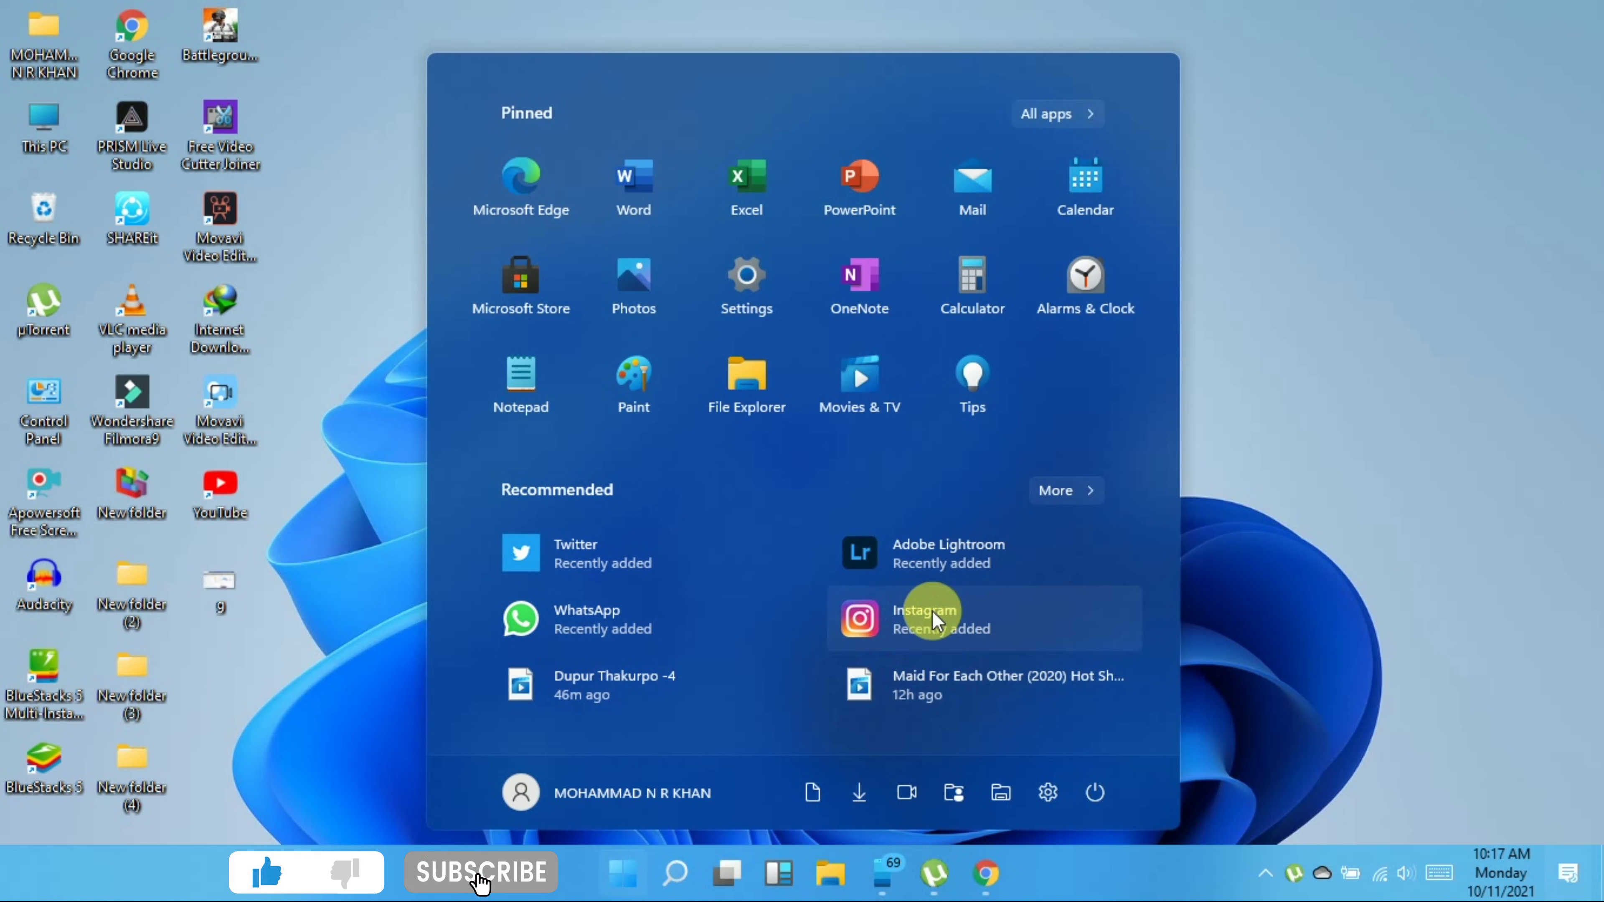
pyautogui.click(908, 606)
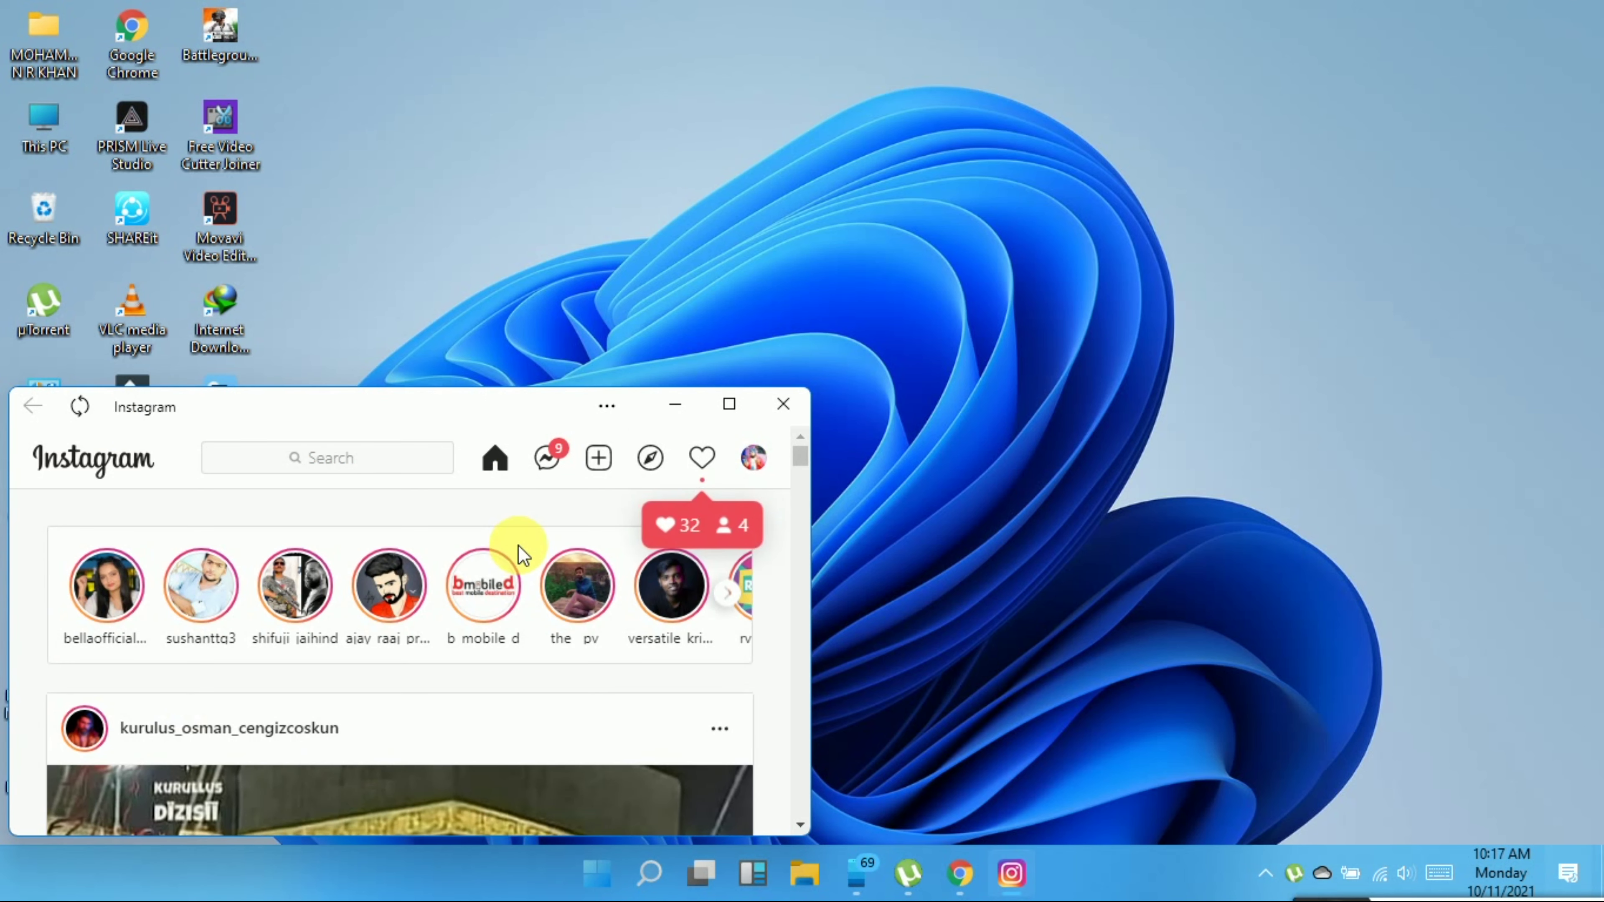
pyautogui.click(766, 454)
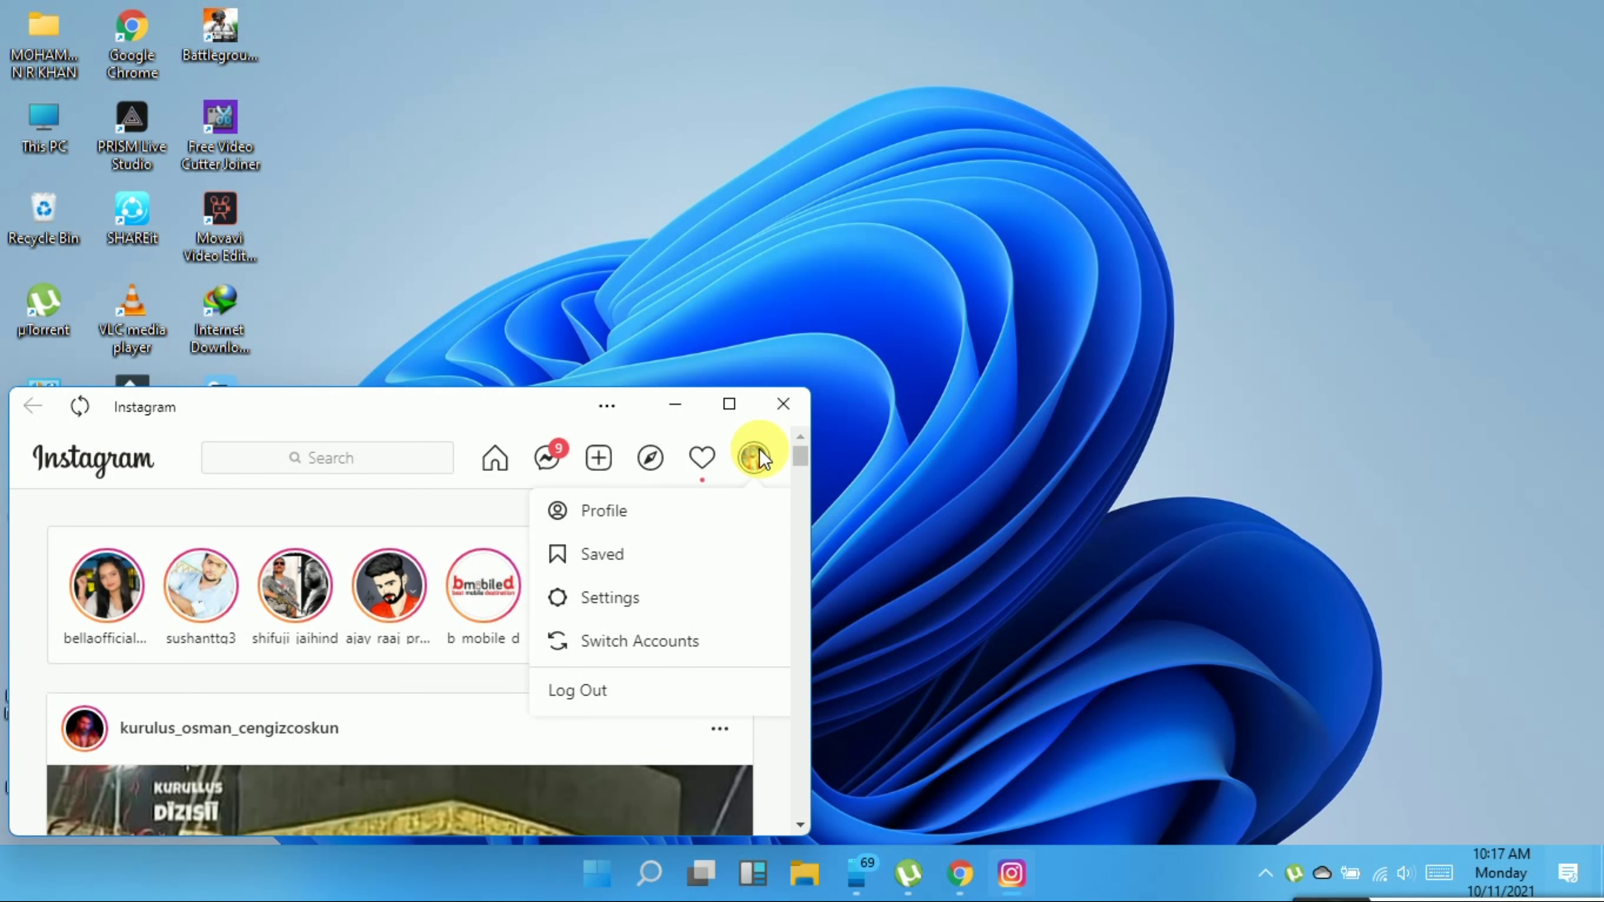
pyautogui.click(629, 519)
pyautogui.click(747, 408)
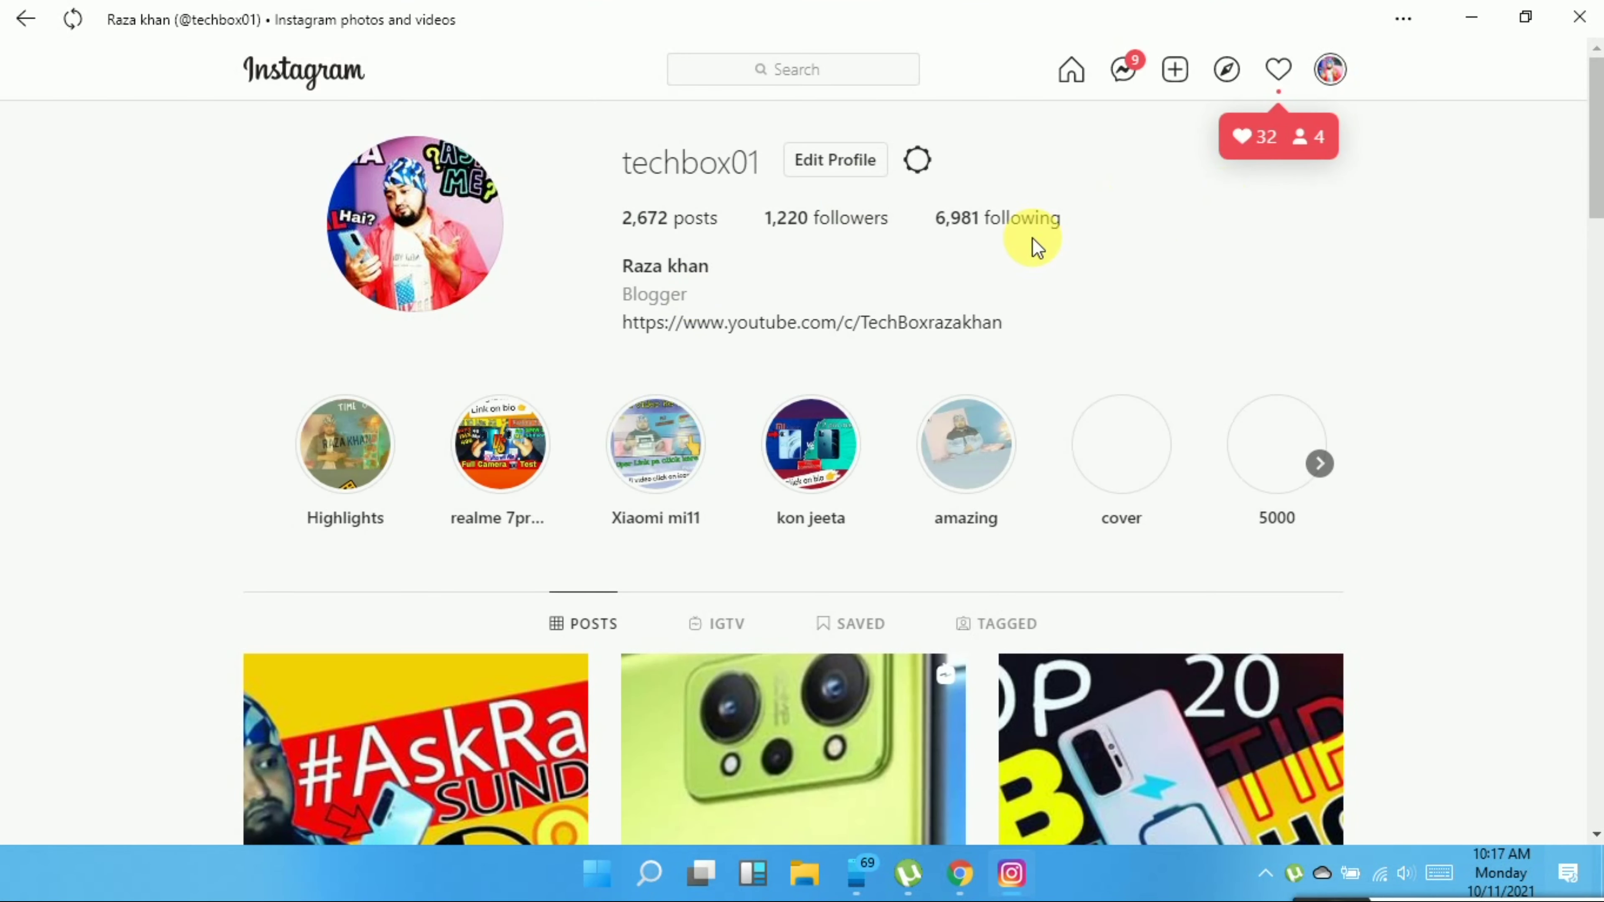
# Look through the posts on the Instagram profile and close the app
pyautogui.scroll(-5, 1178, 271)
pyautogui.scroll(-6, 1181, 279)
pyautogui.scroll(12, 1174, 315)
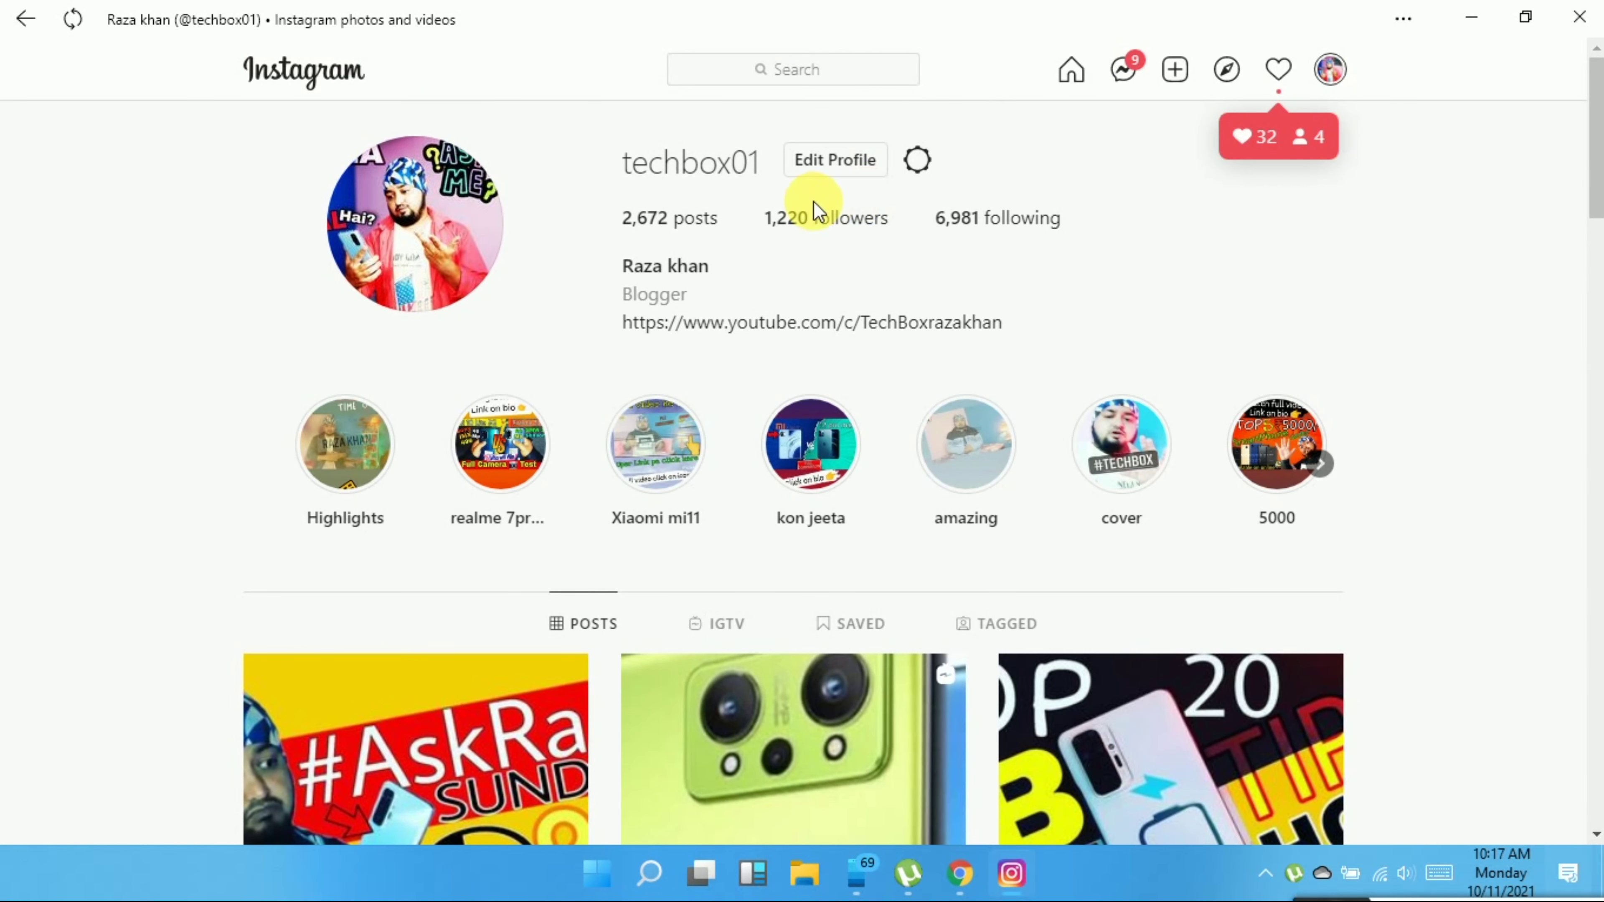
pyautogui.click(1585, 14)
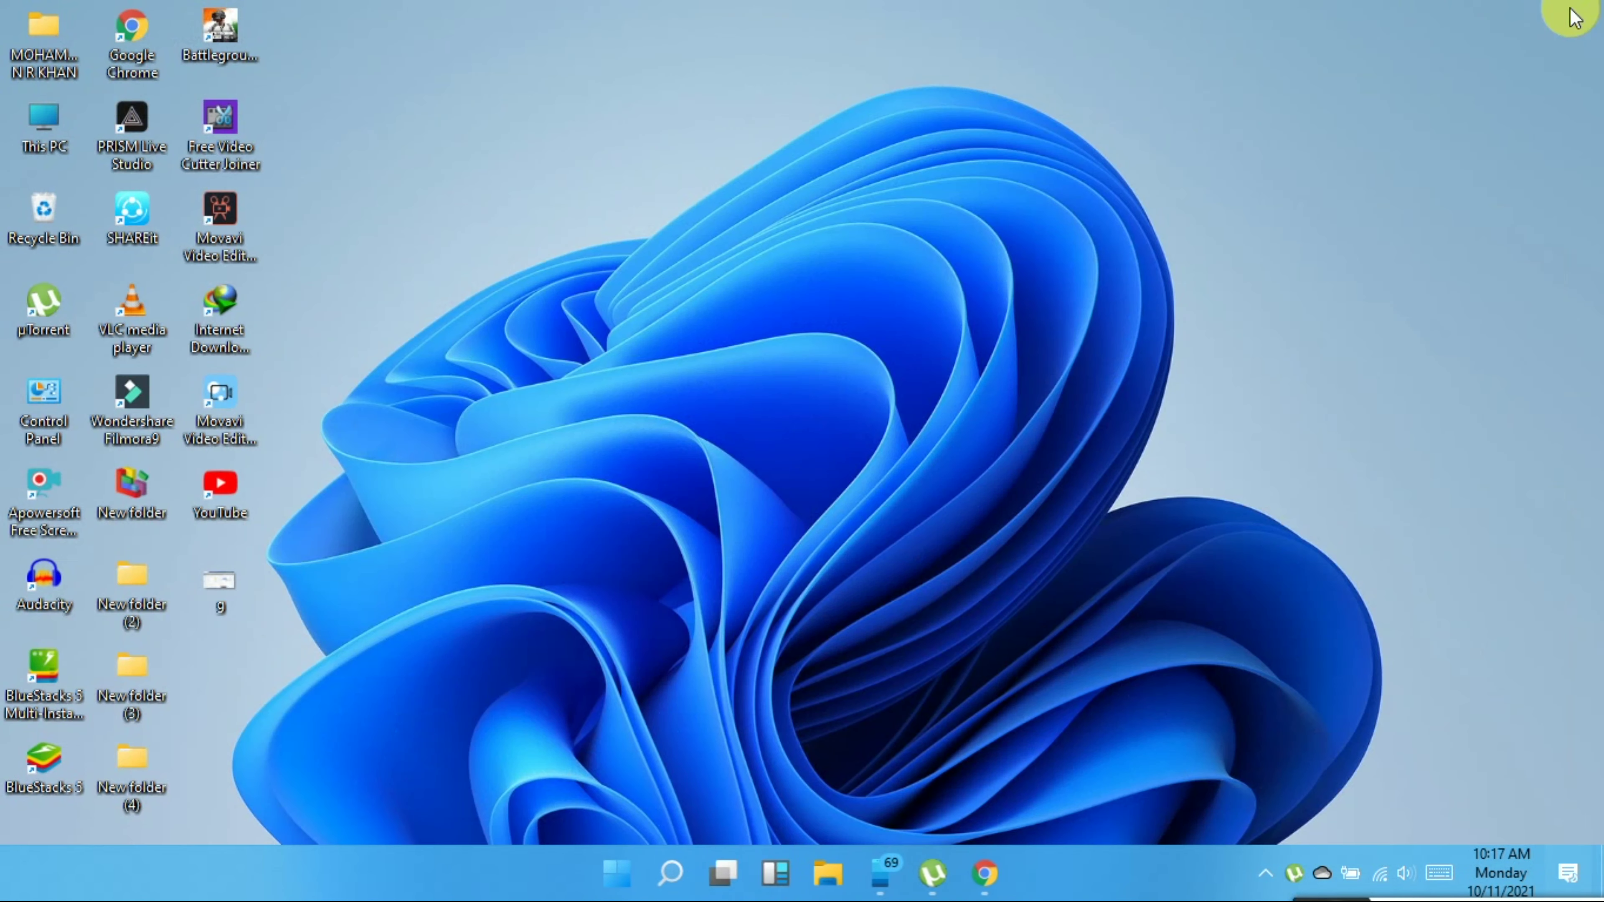
# Open the desktop's display settings, look over the options and go to Advanced display settings
pyautogui.rightClick(654, 267)
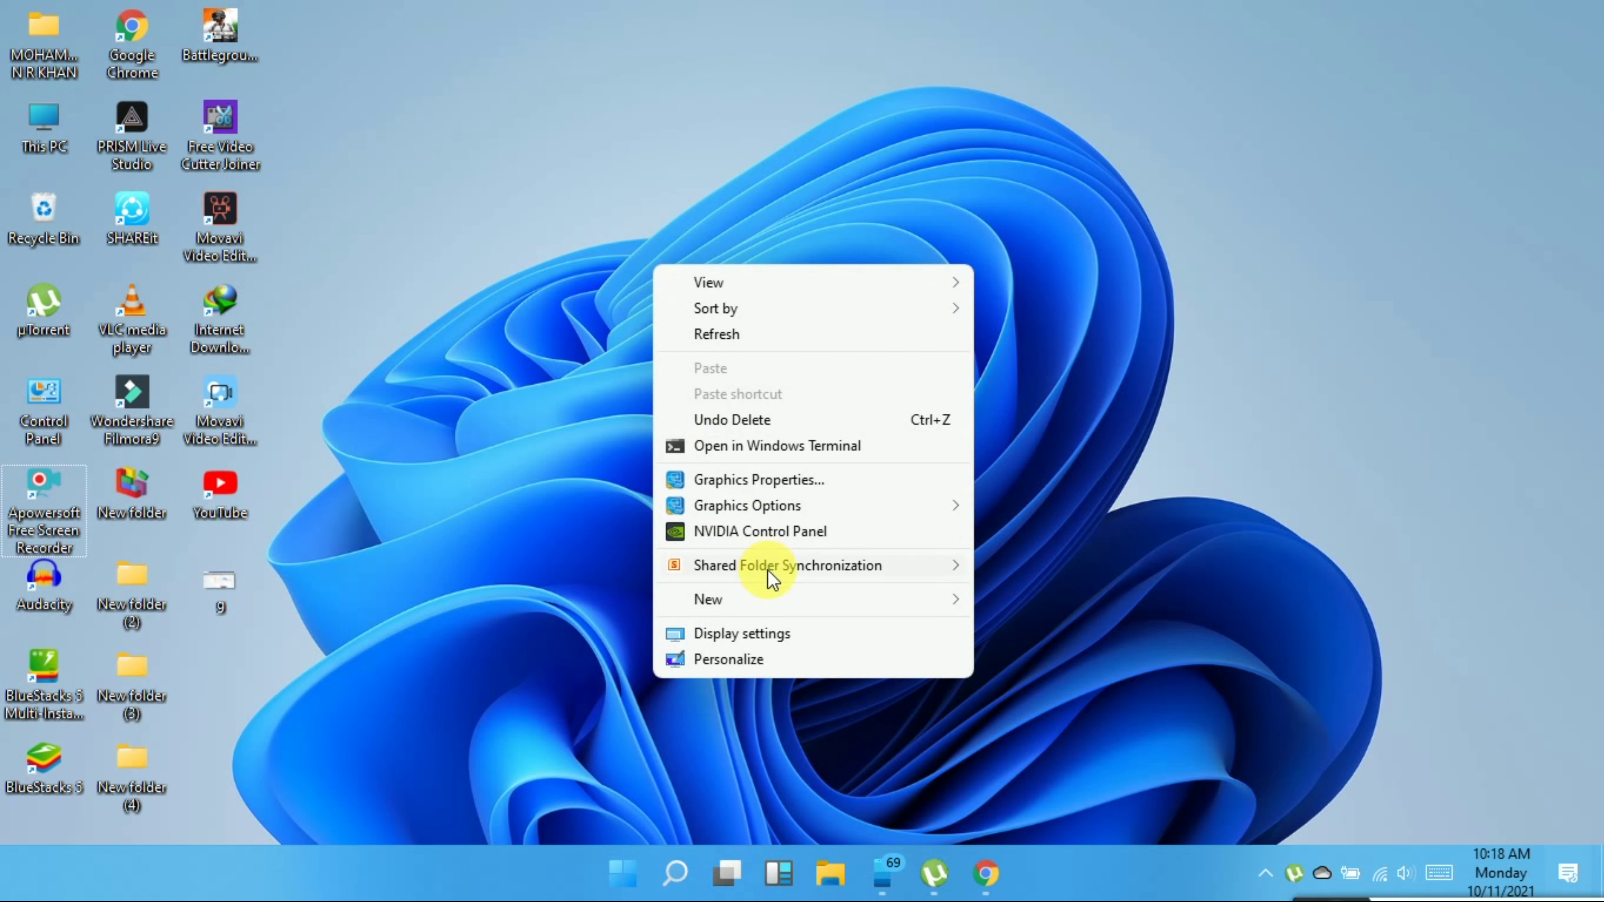
pyautogui.click(782, 647)
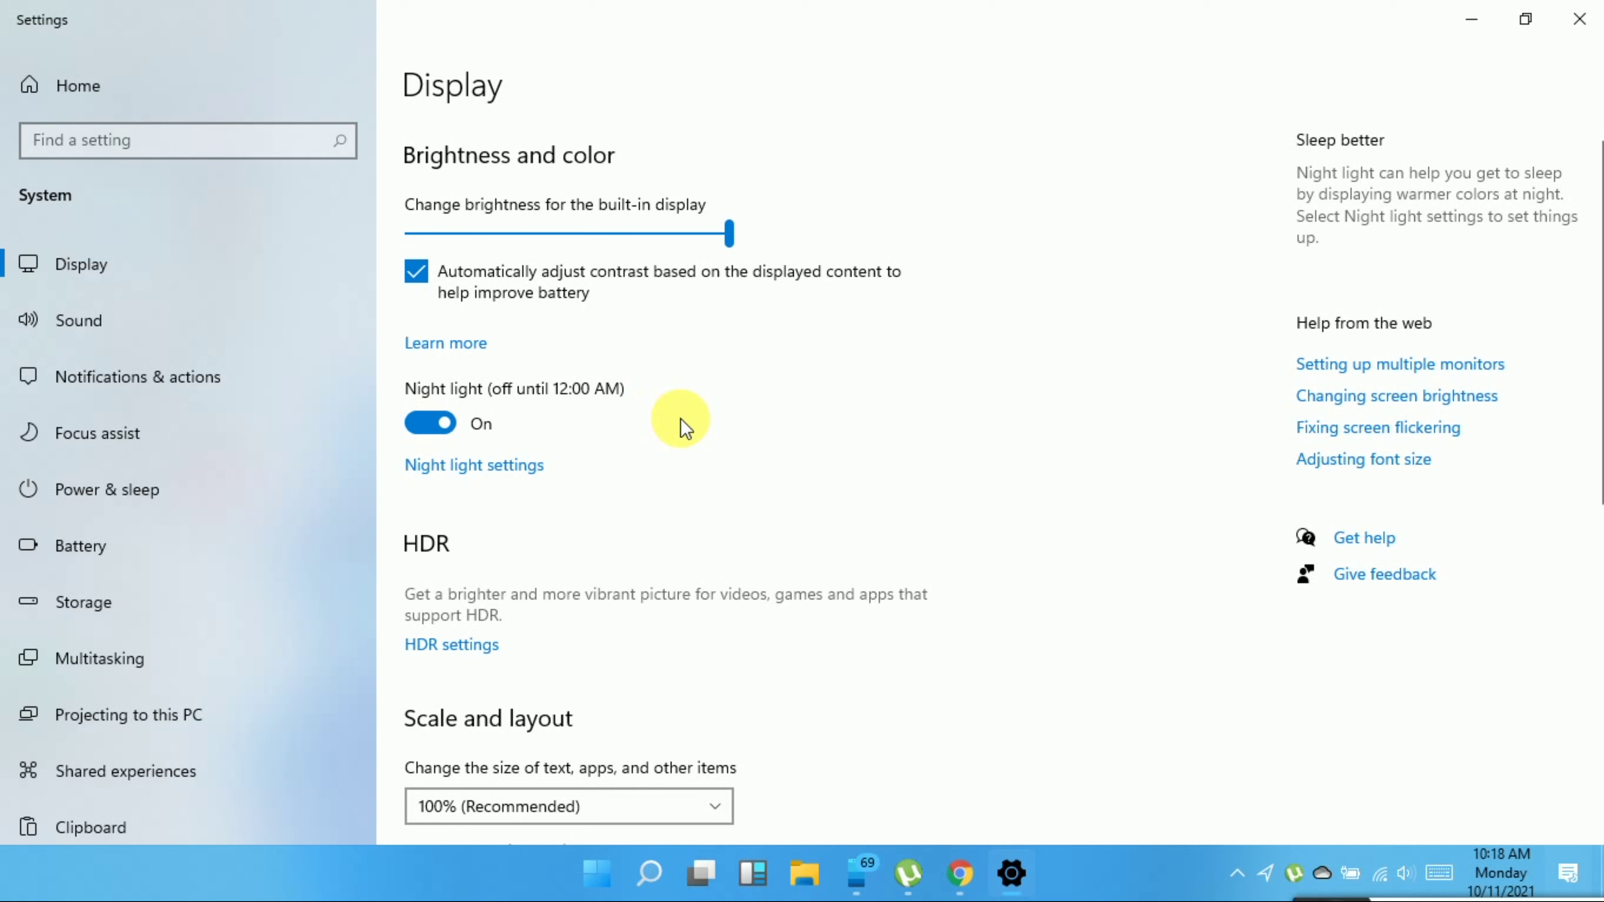
pyautogui.scroll(-3, 688, 434)
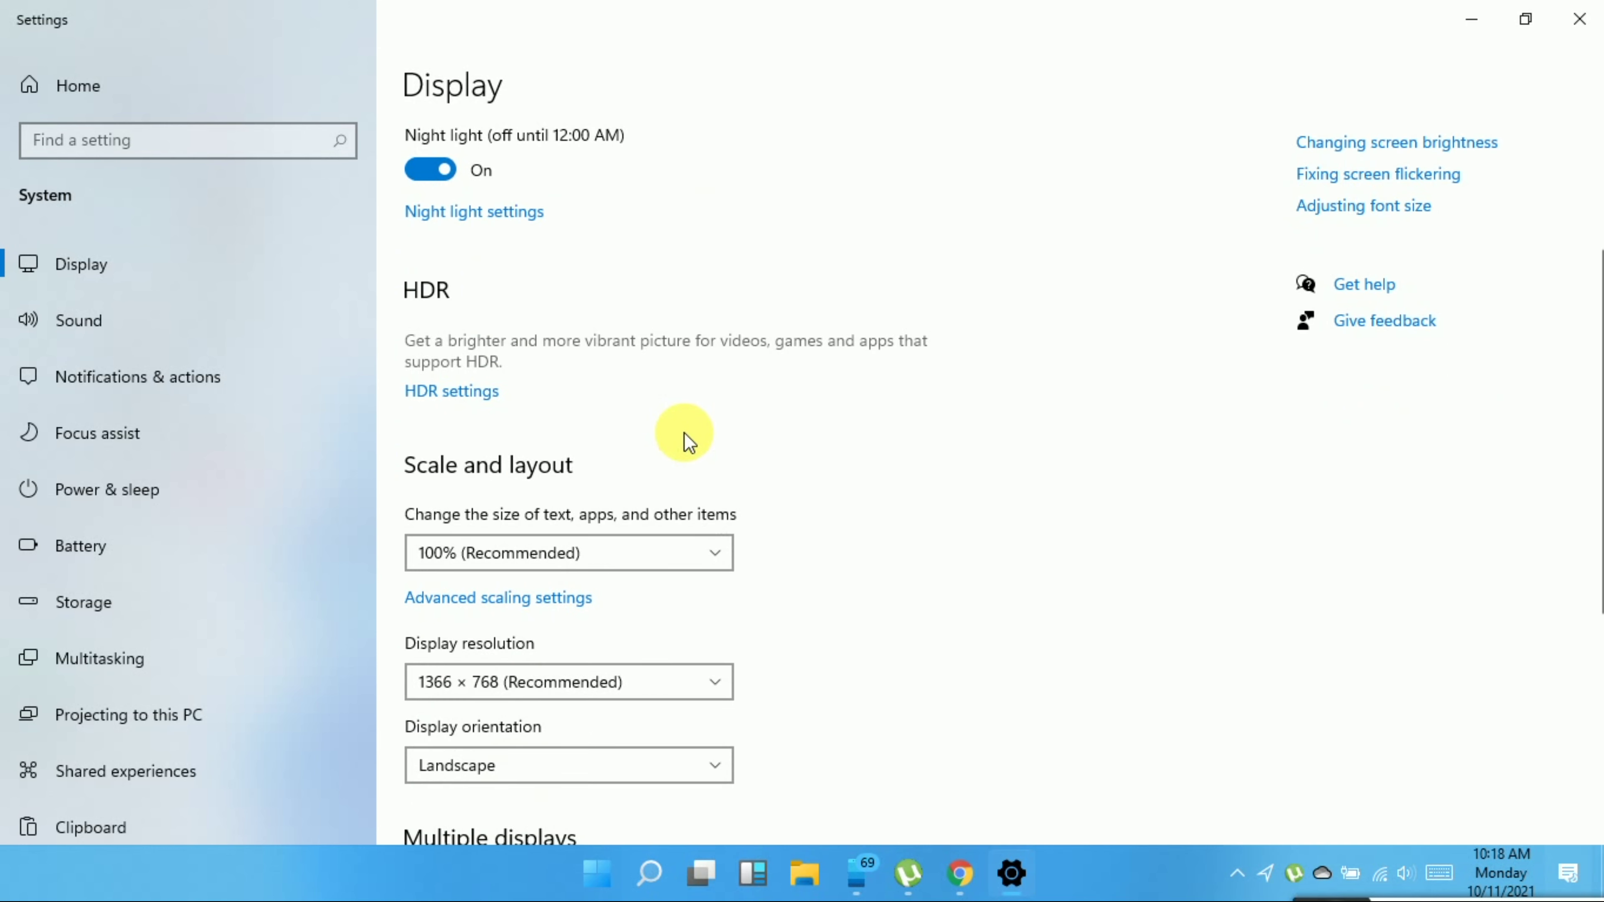
pyautogui.scroll(2, 685, 439)
pyautogui.scroll(-8, 682, 458)
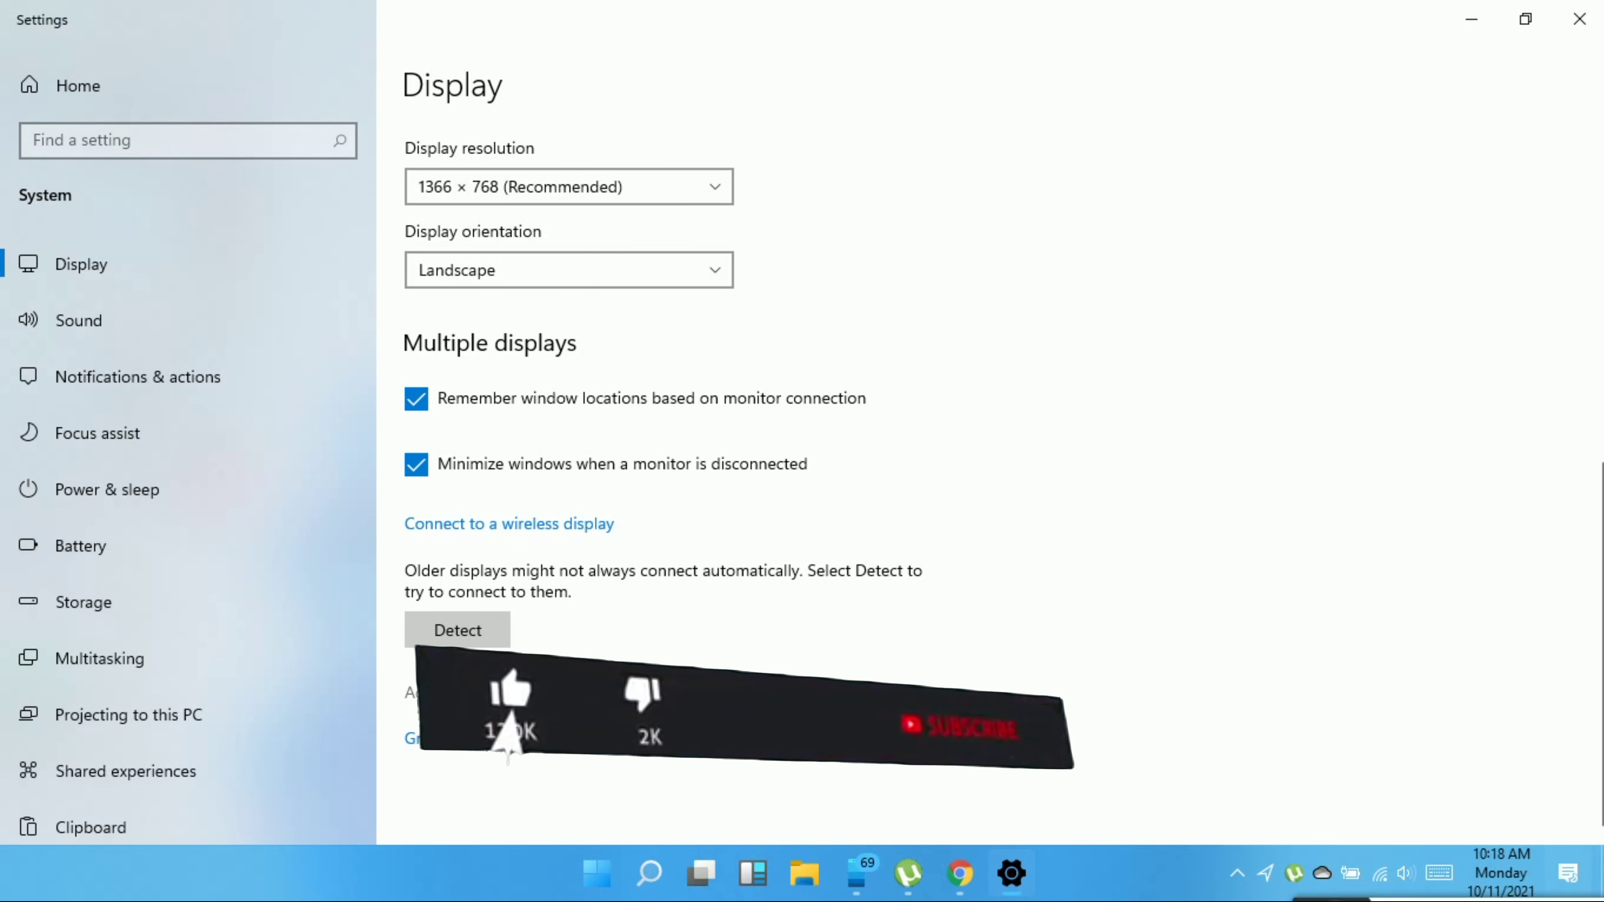
pyautogui.click(517, 690)
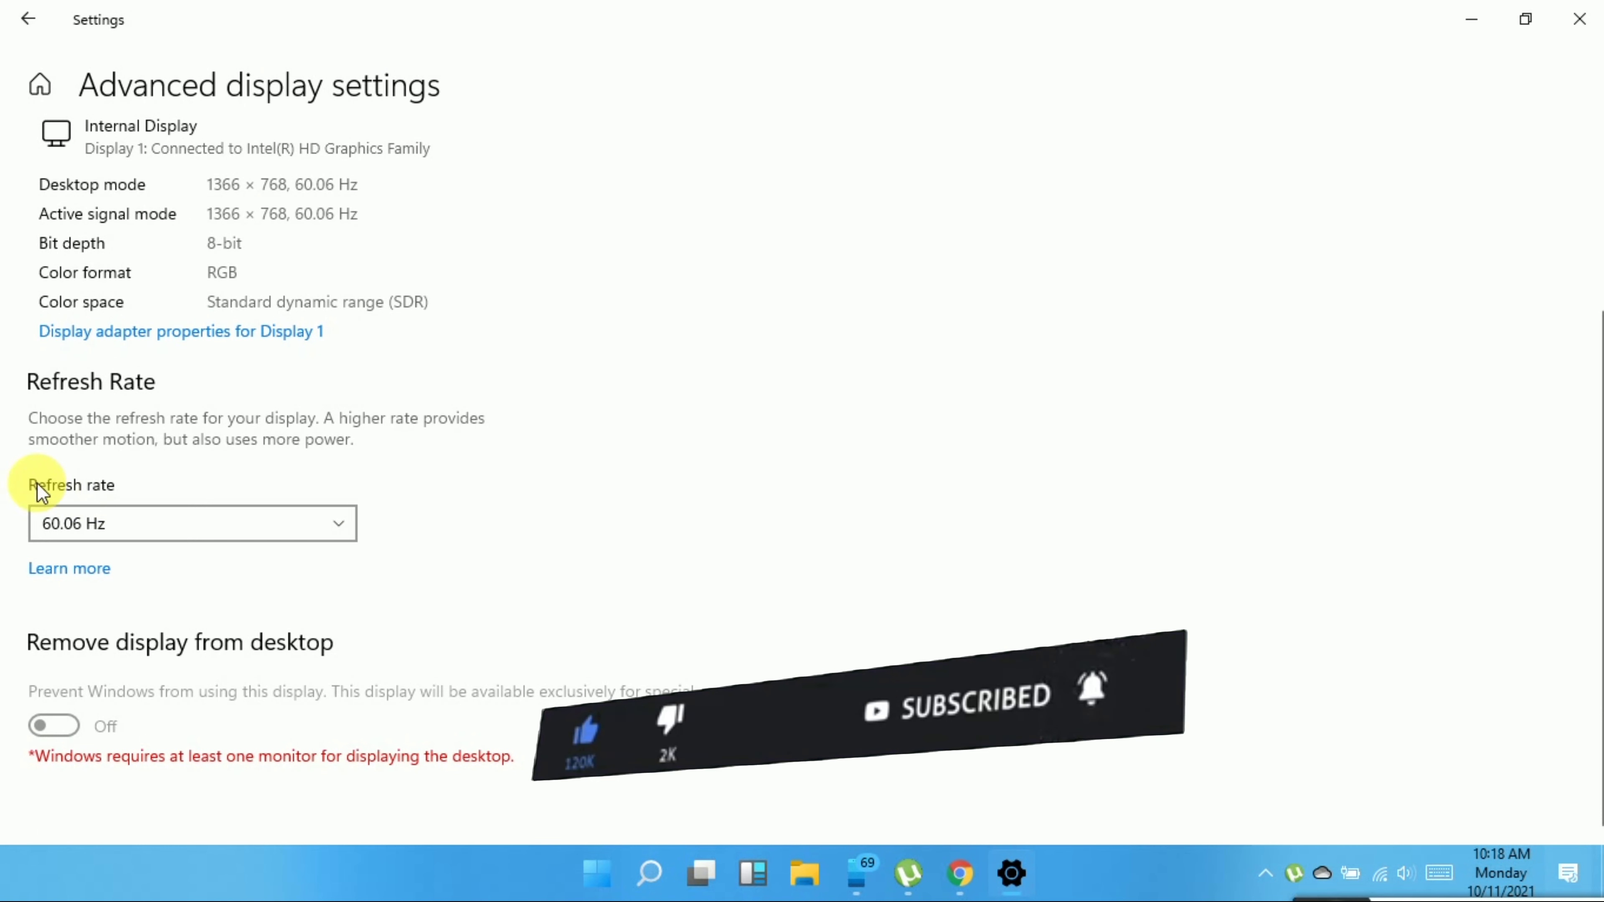
# Examine the available refresh rates and the internal display's information, and close Settings
pyautogui.click(349, 523)
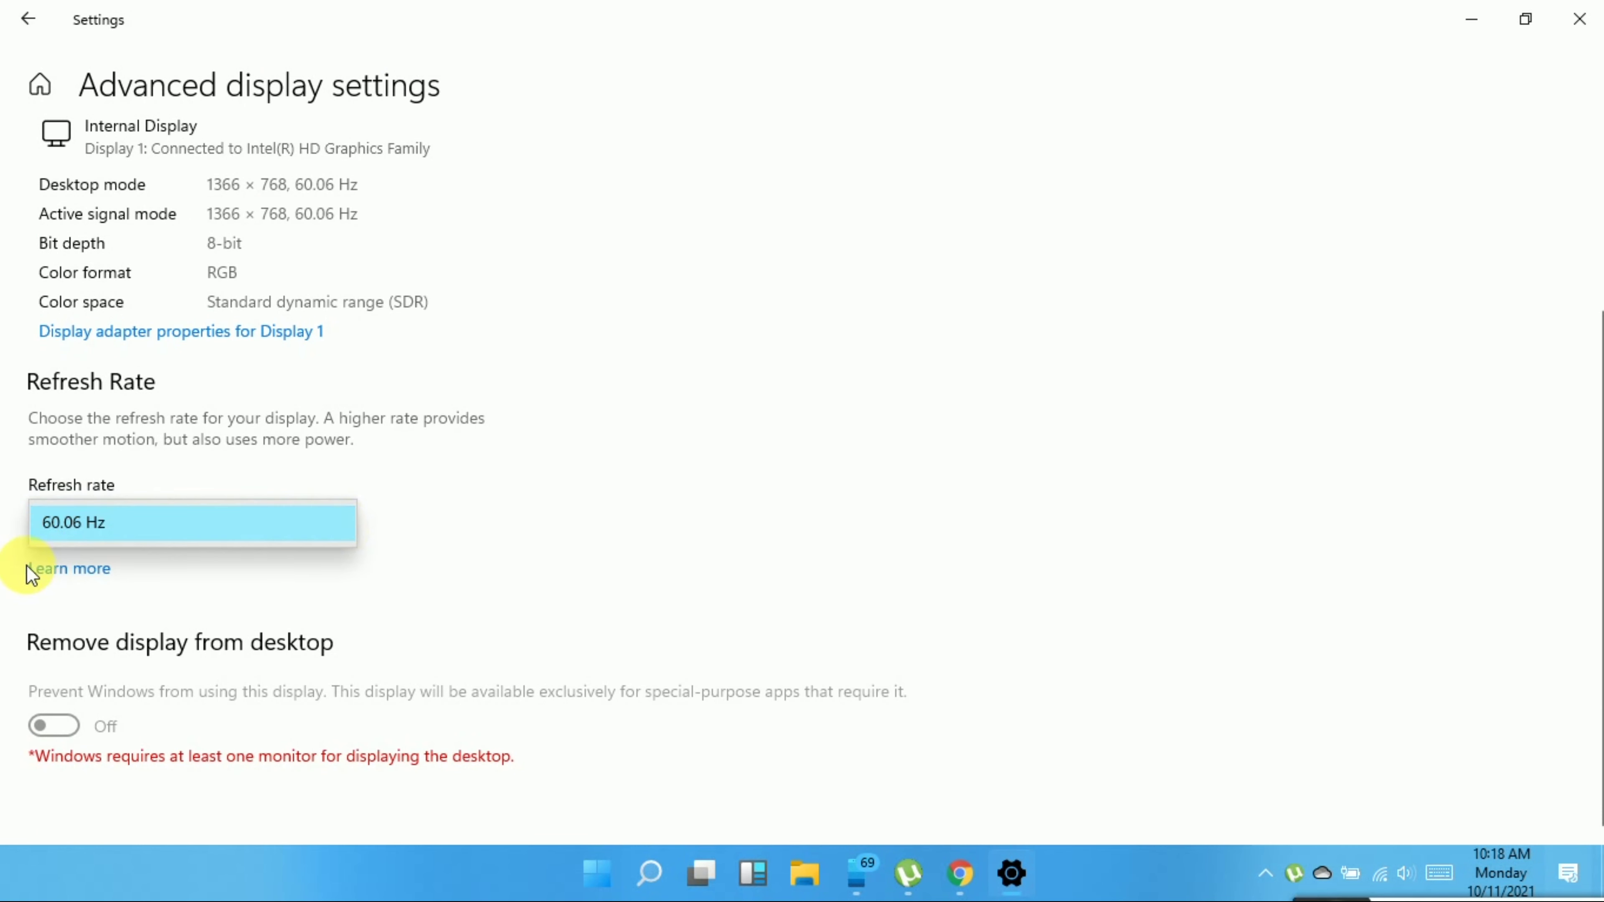
pyautogui.click(99, 534)
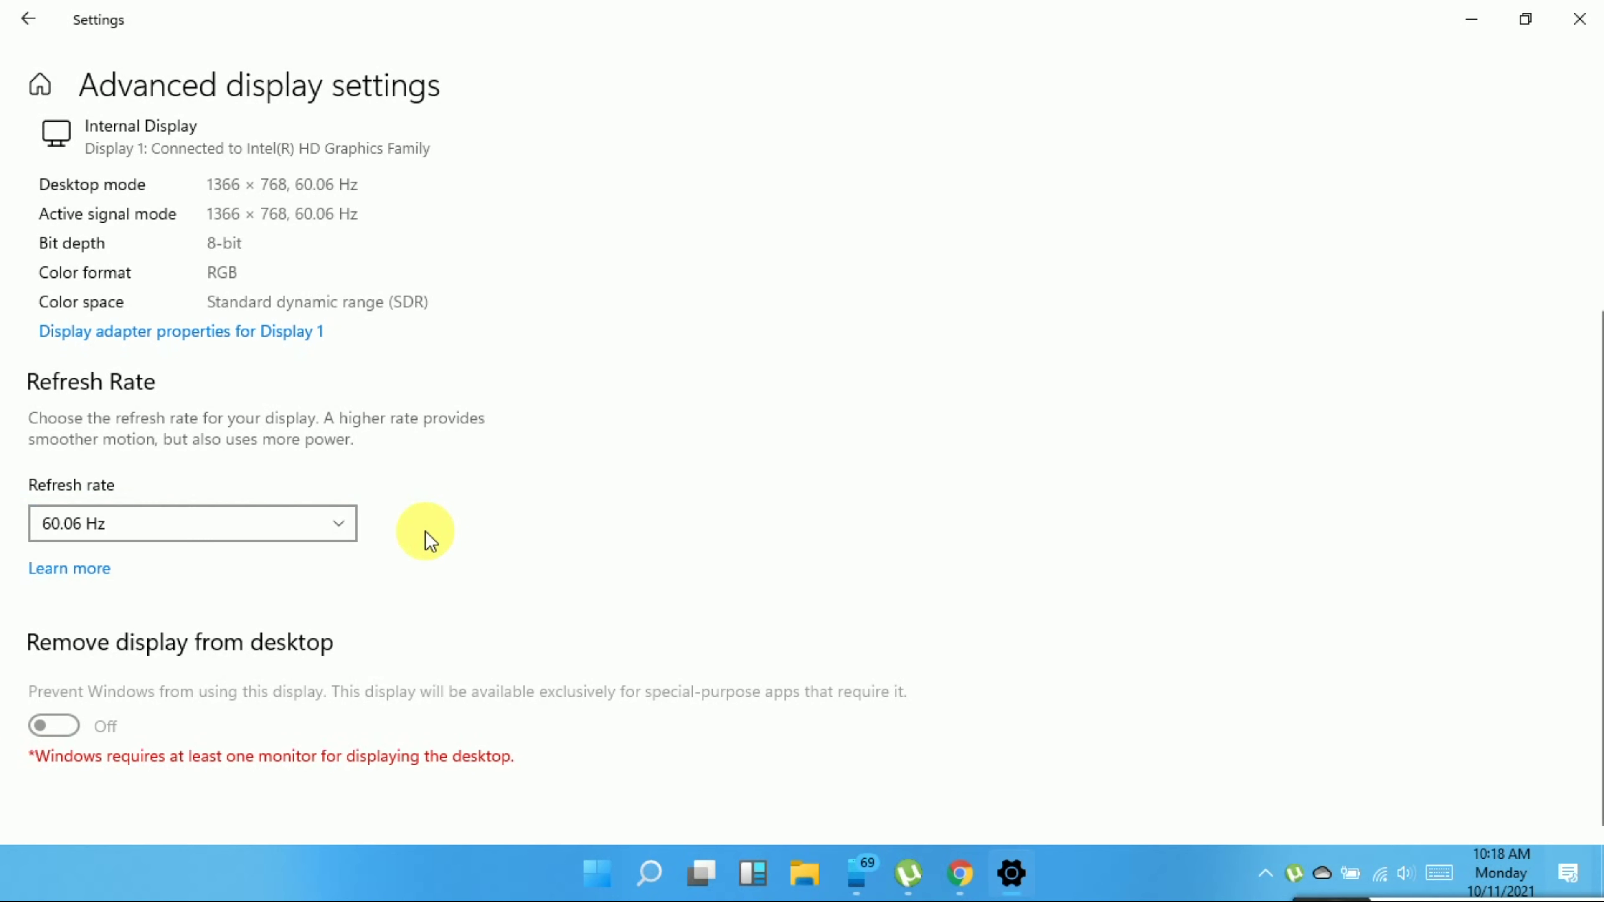
pyautogui.scroll(1, 393, 543)
pyautogui.scroll(2, 392, 543)
pyautogui.scroll(-2, 392, 543)
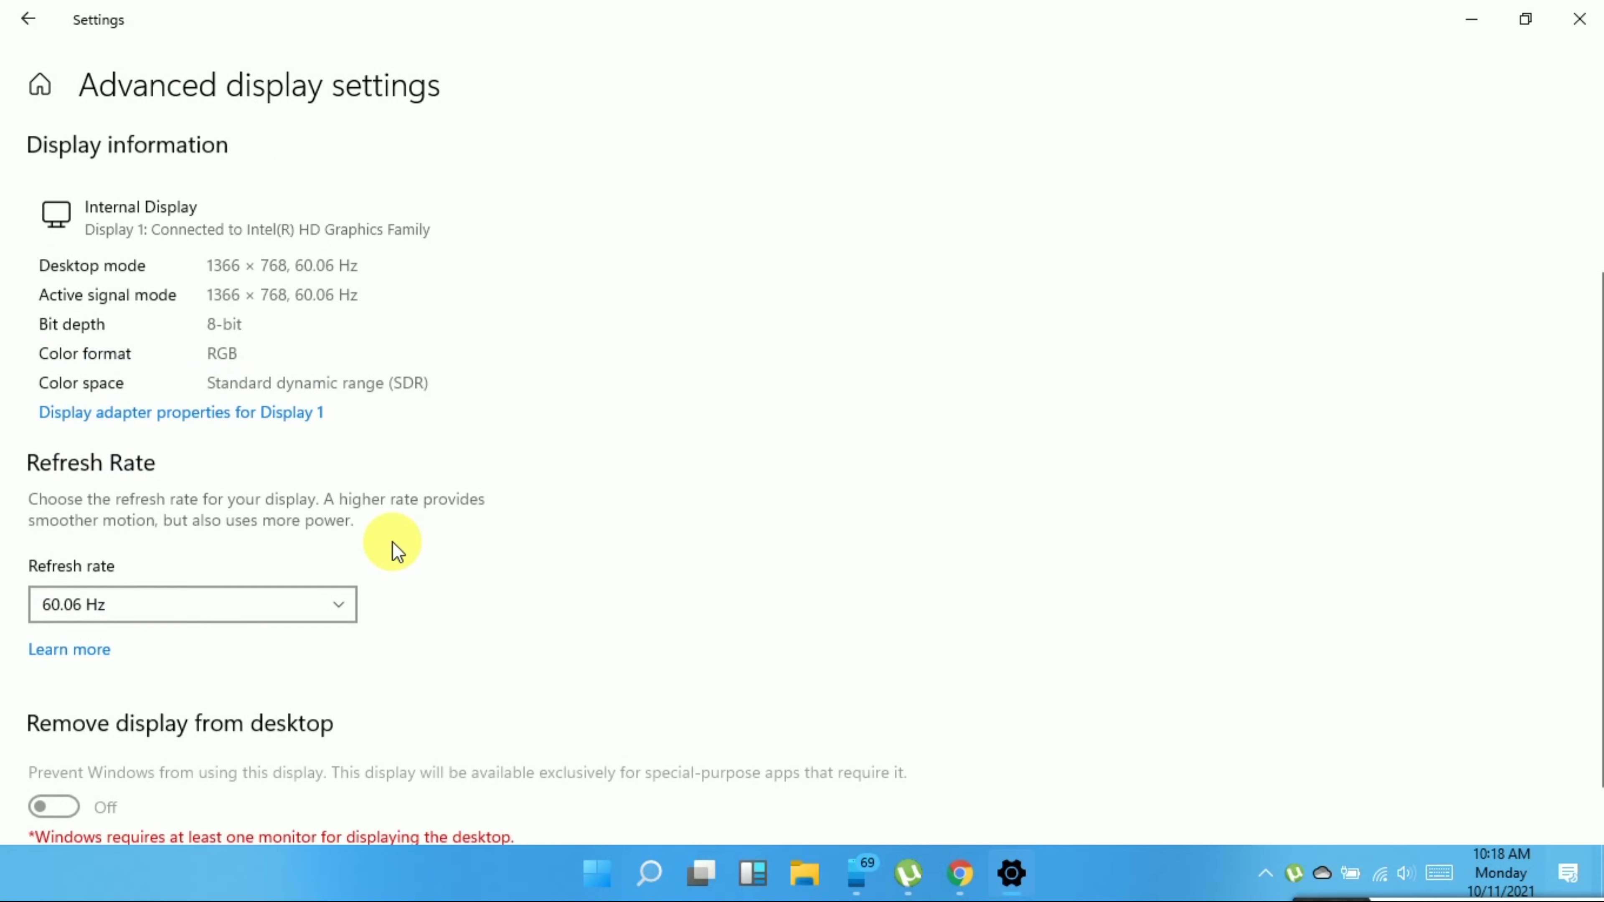
pyautogui.scroll(2, 345, 505)
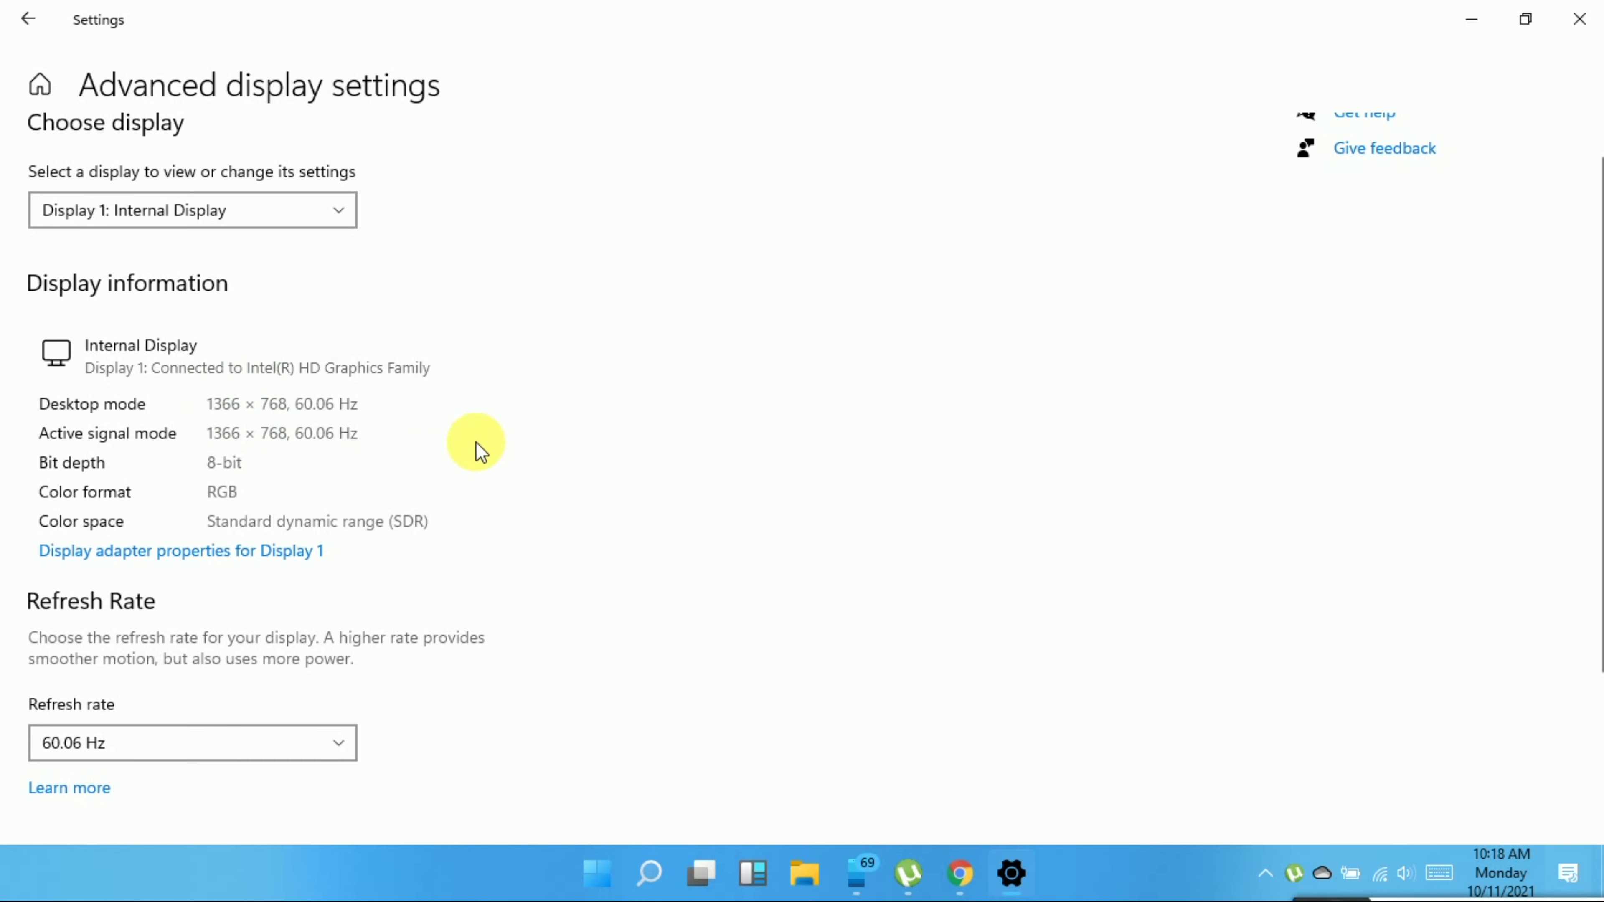
pyautogui.scroll(-1, 510, 456)
pyautogui.scroll(-2, 510, 456)
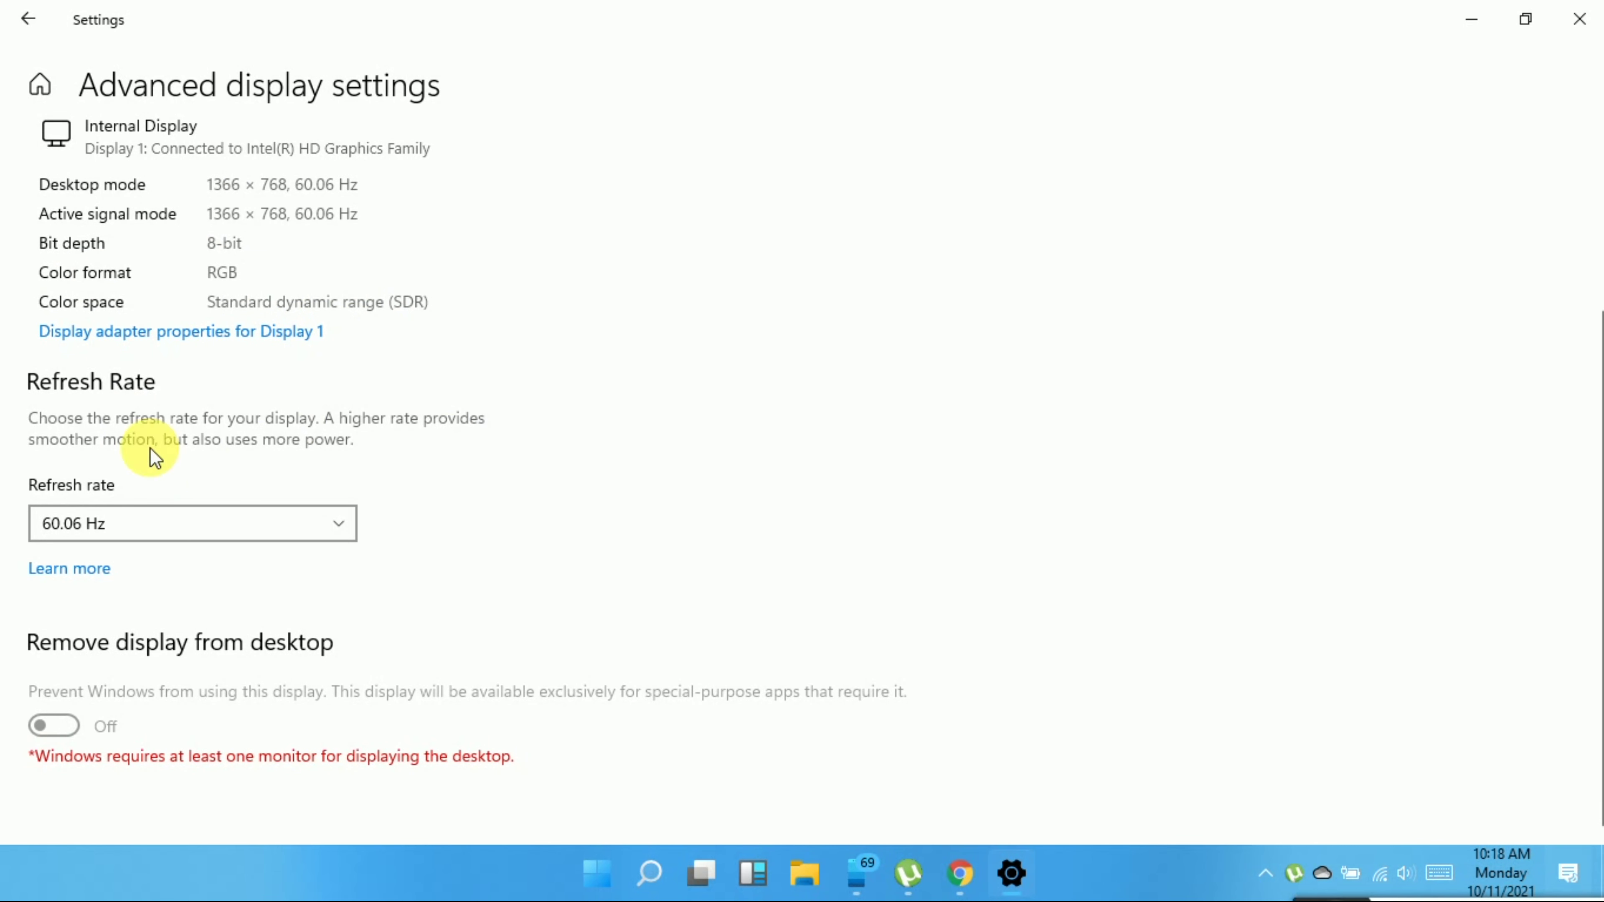
pyautogui.scroll(3, 447, 568)
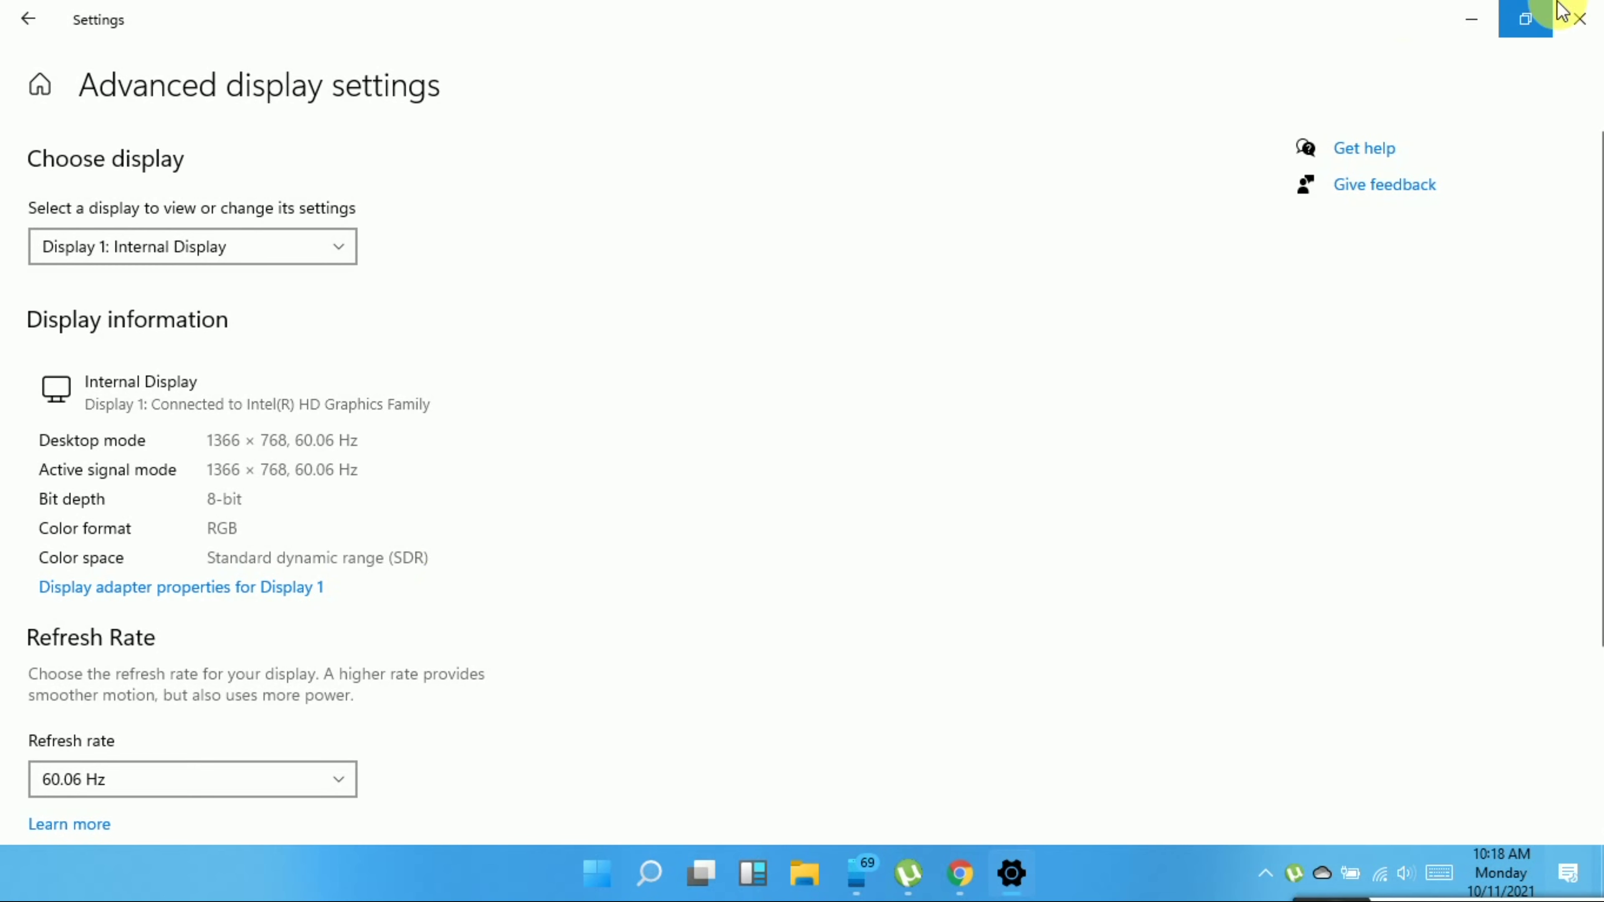
pyautogui.click(1579, 19)
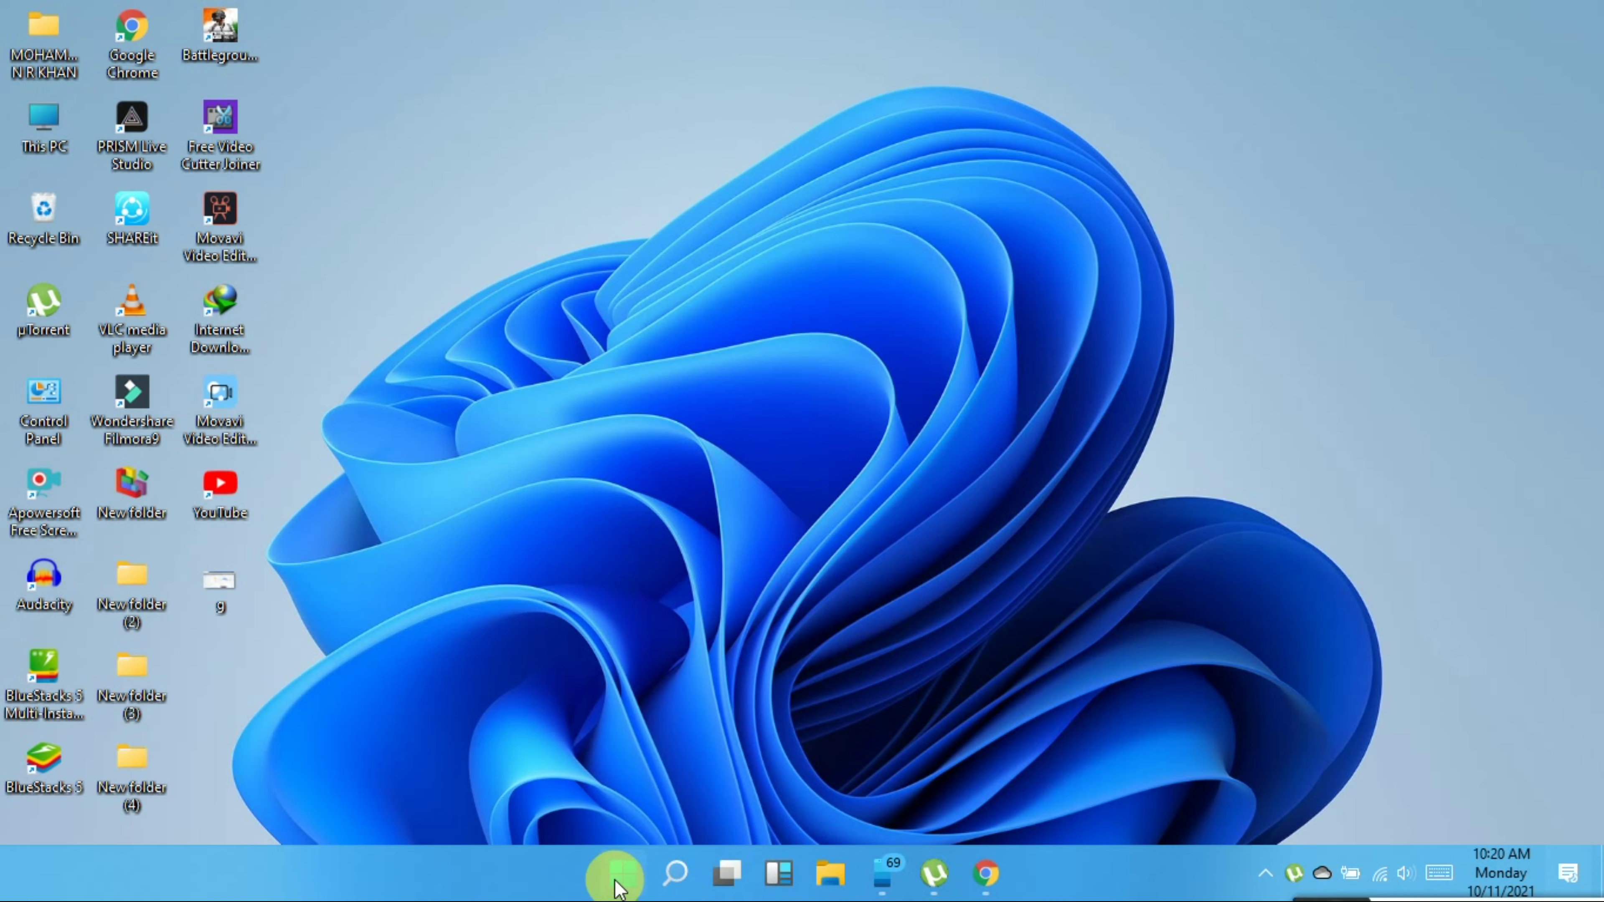
# Reopen Settings and go to the Configure Storage Sense page in the system's Storage settings
pyautogui.click(623, 874)
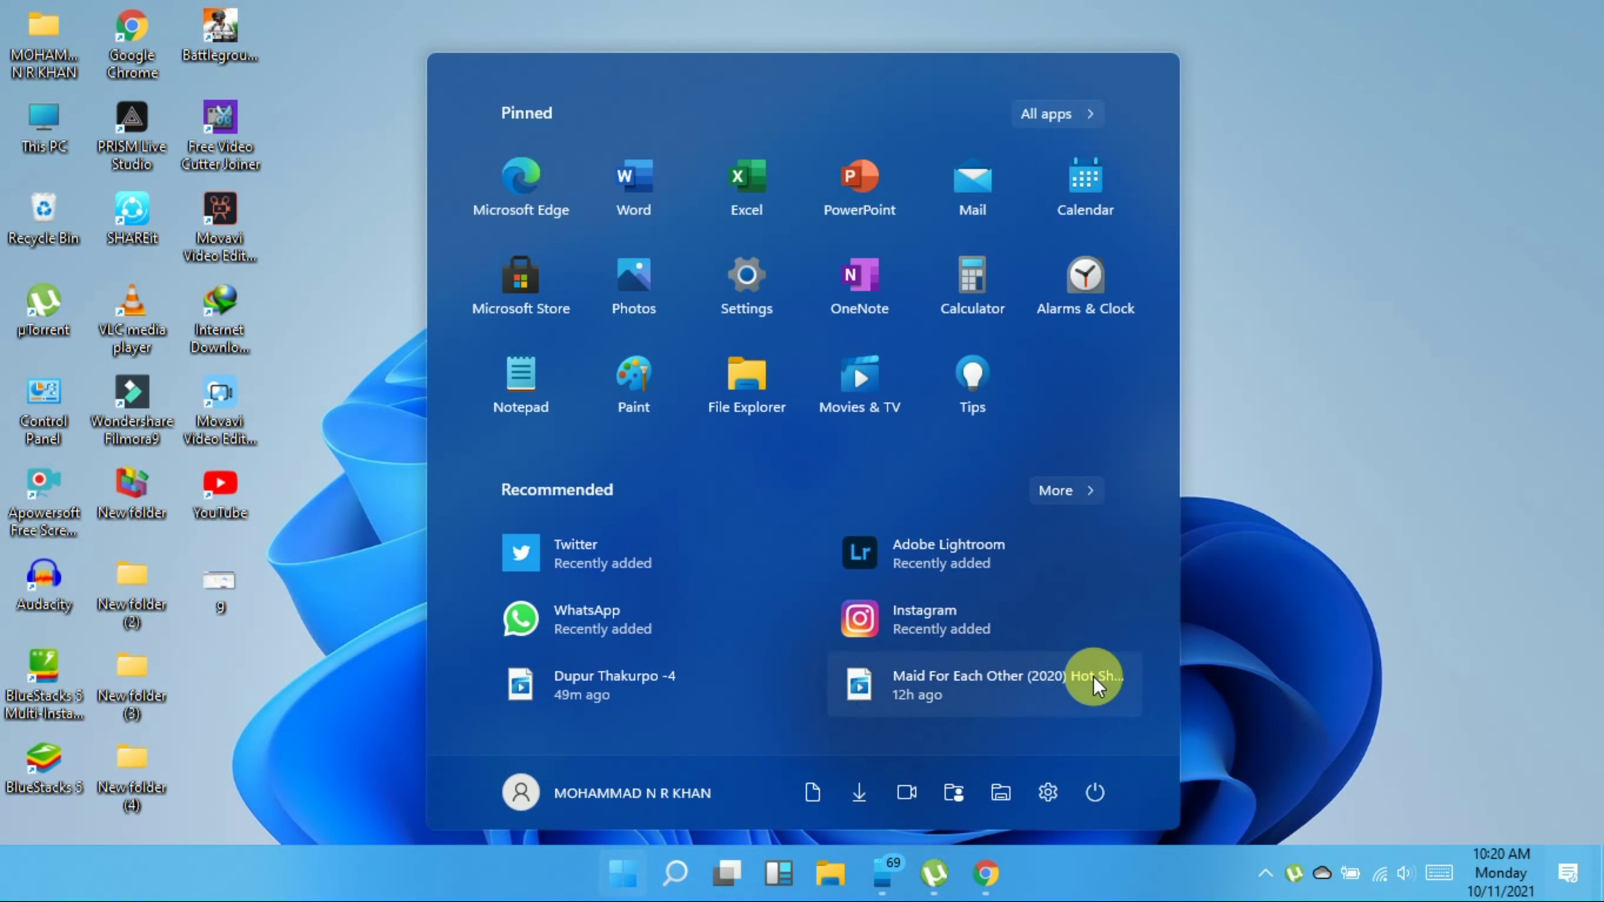
pyautogui.click(1050, 789)
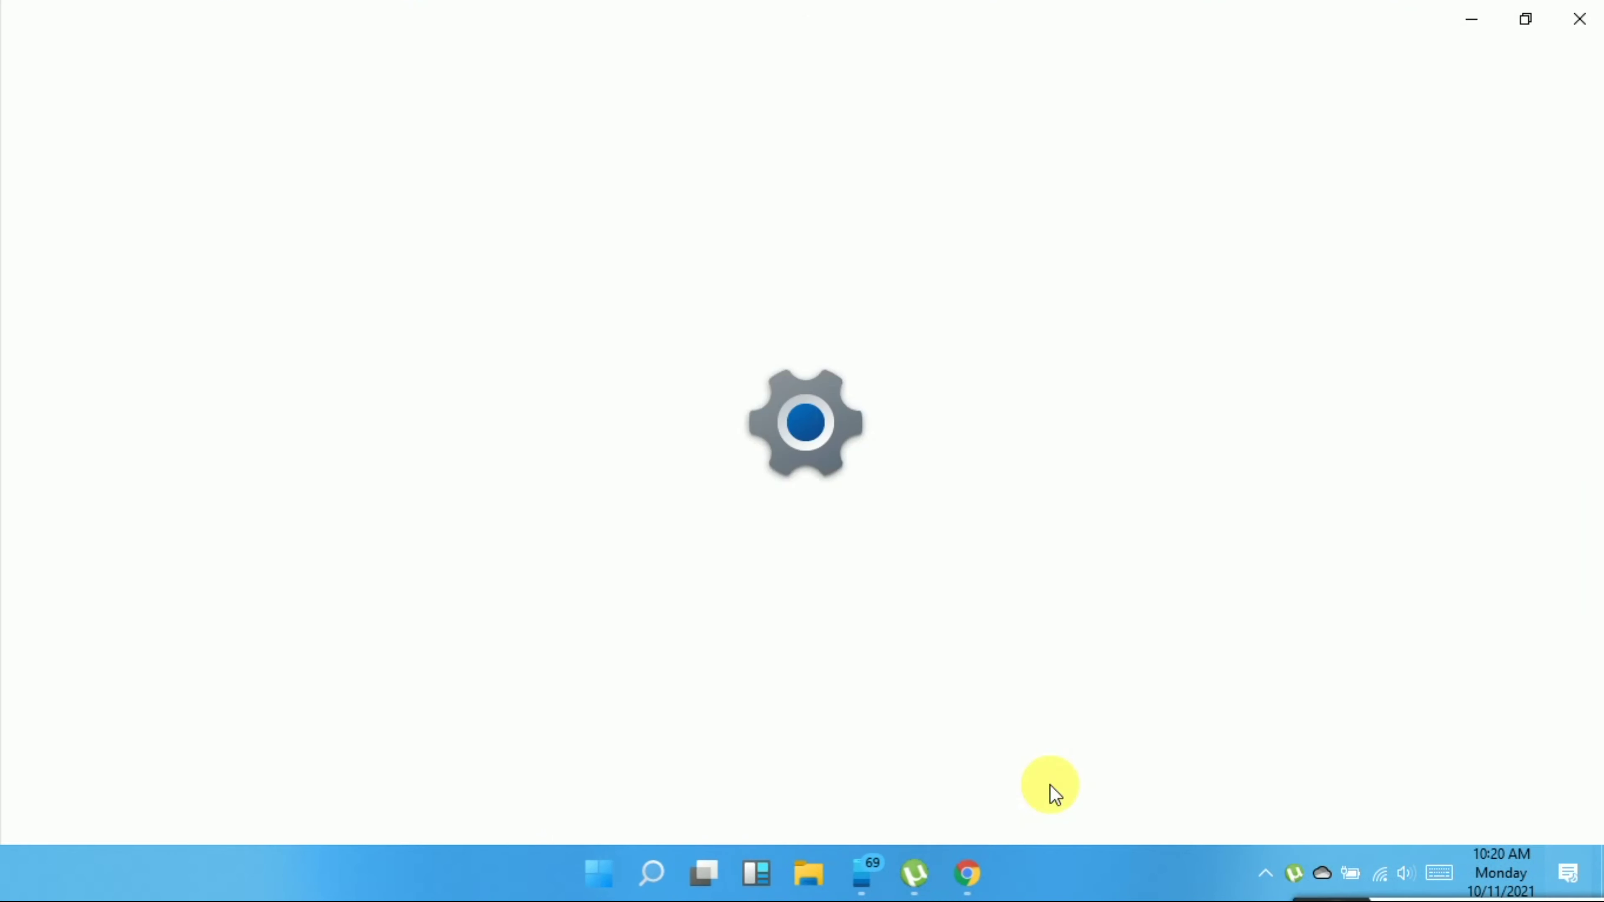
pyautogui.click(231, 279)
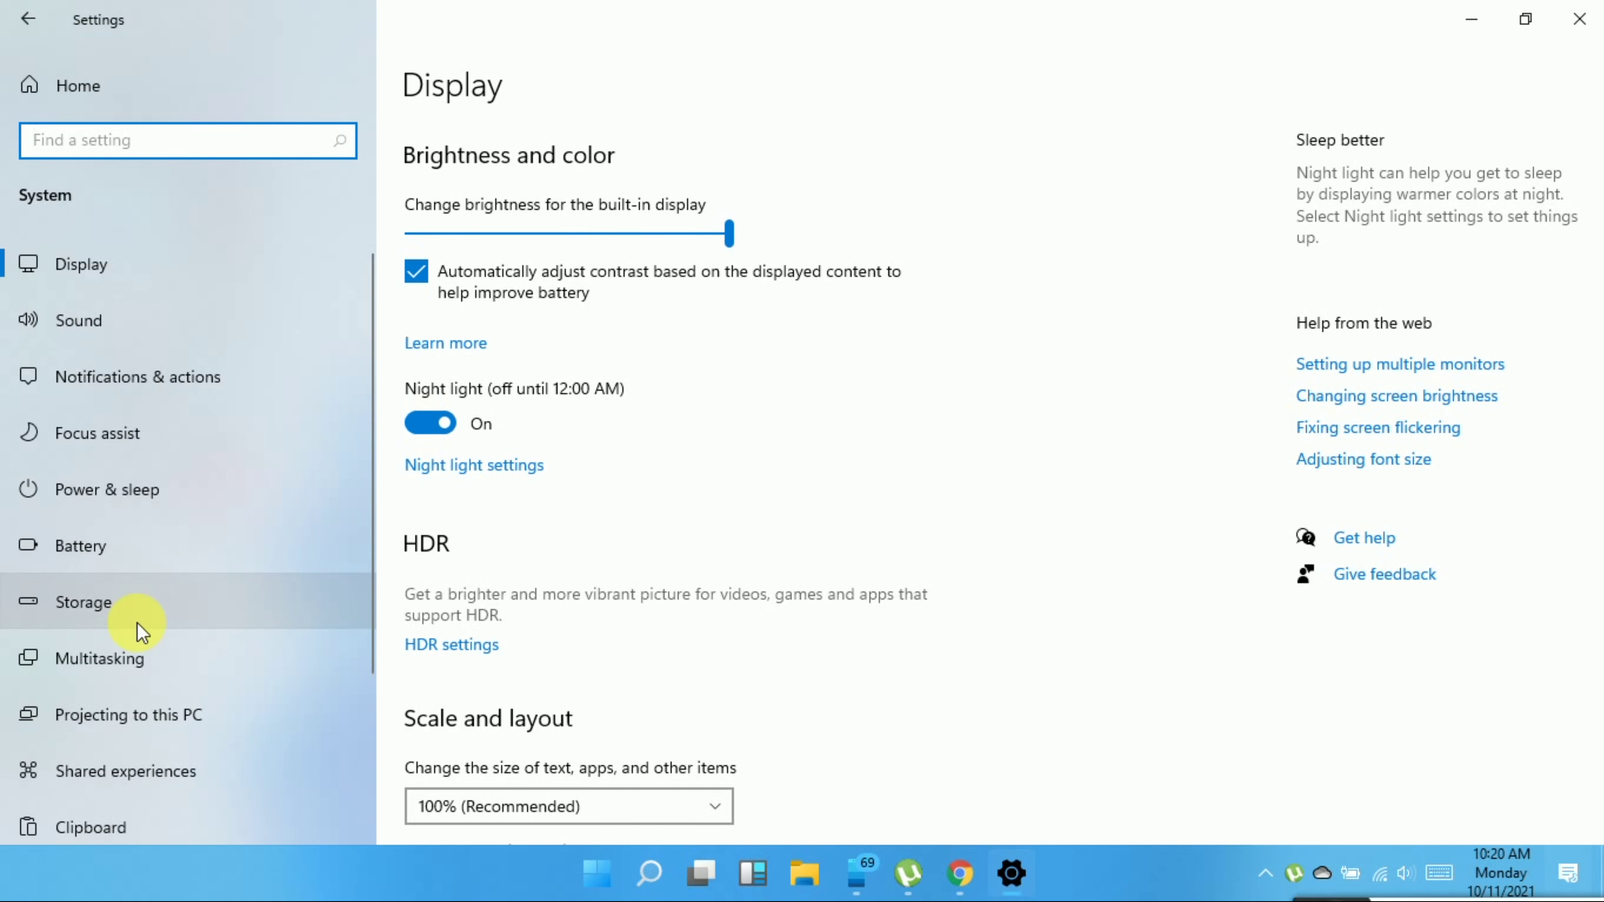
pyautogui.click(134, 600)
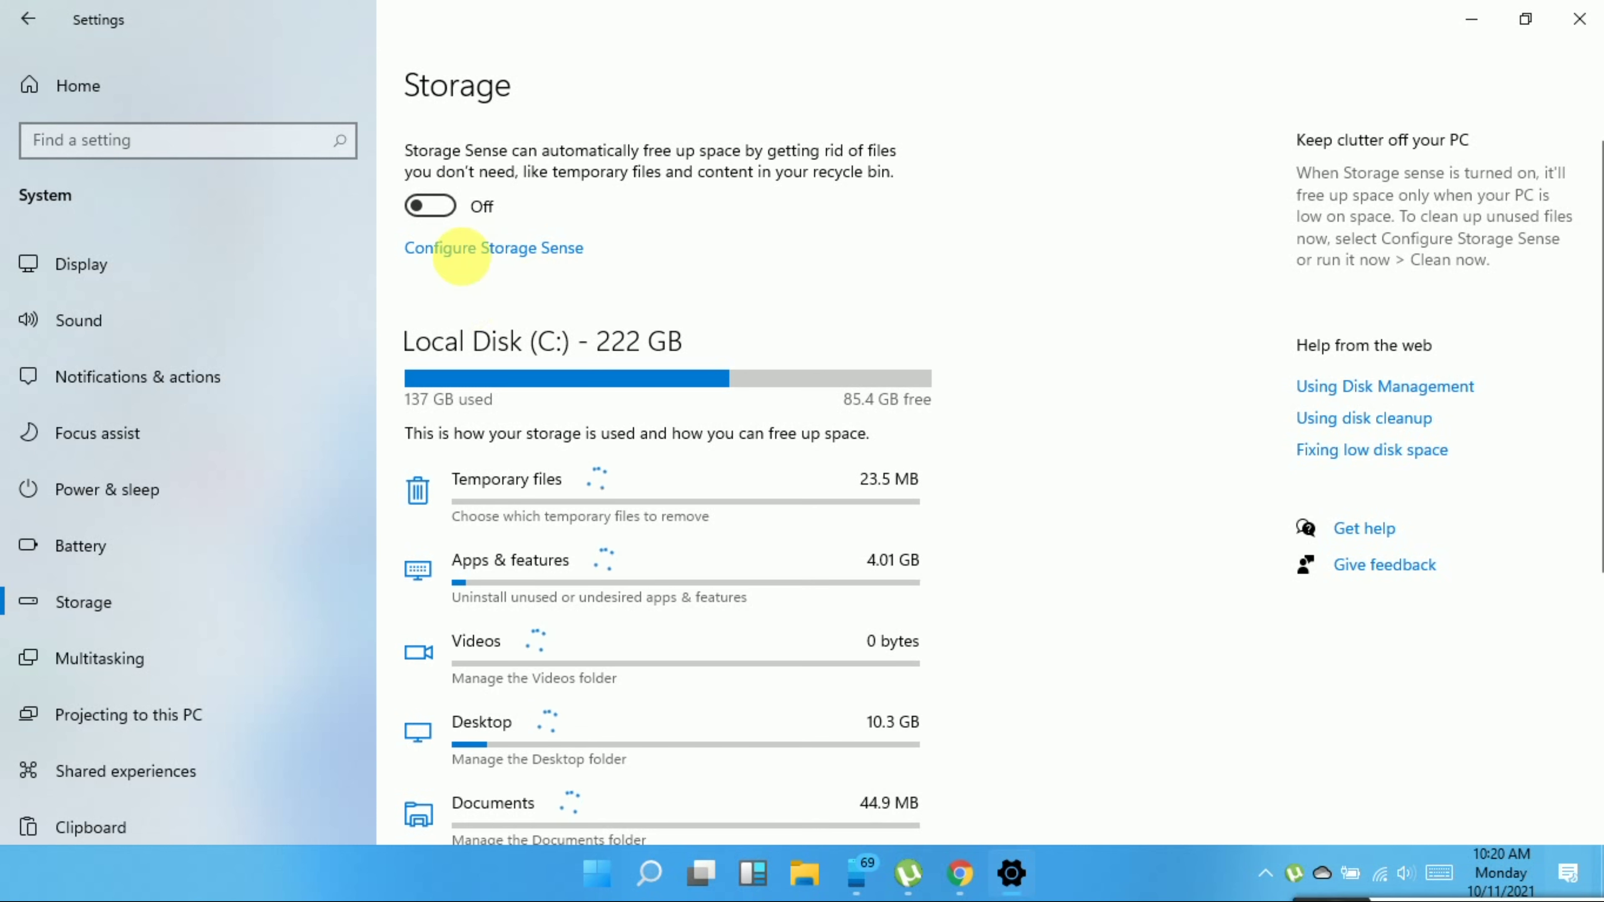
pyautogui.click(525, 248)
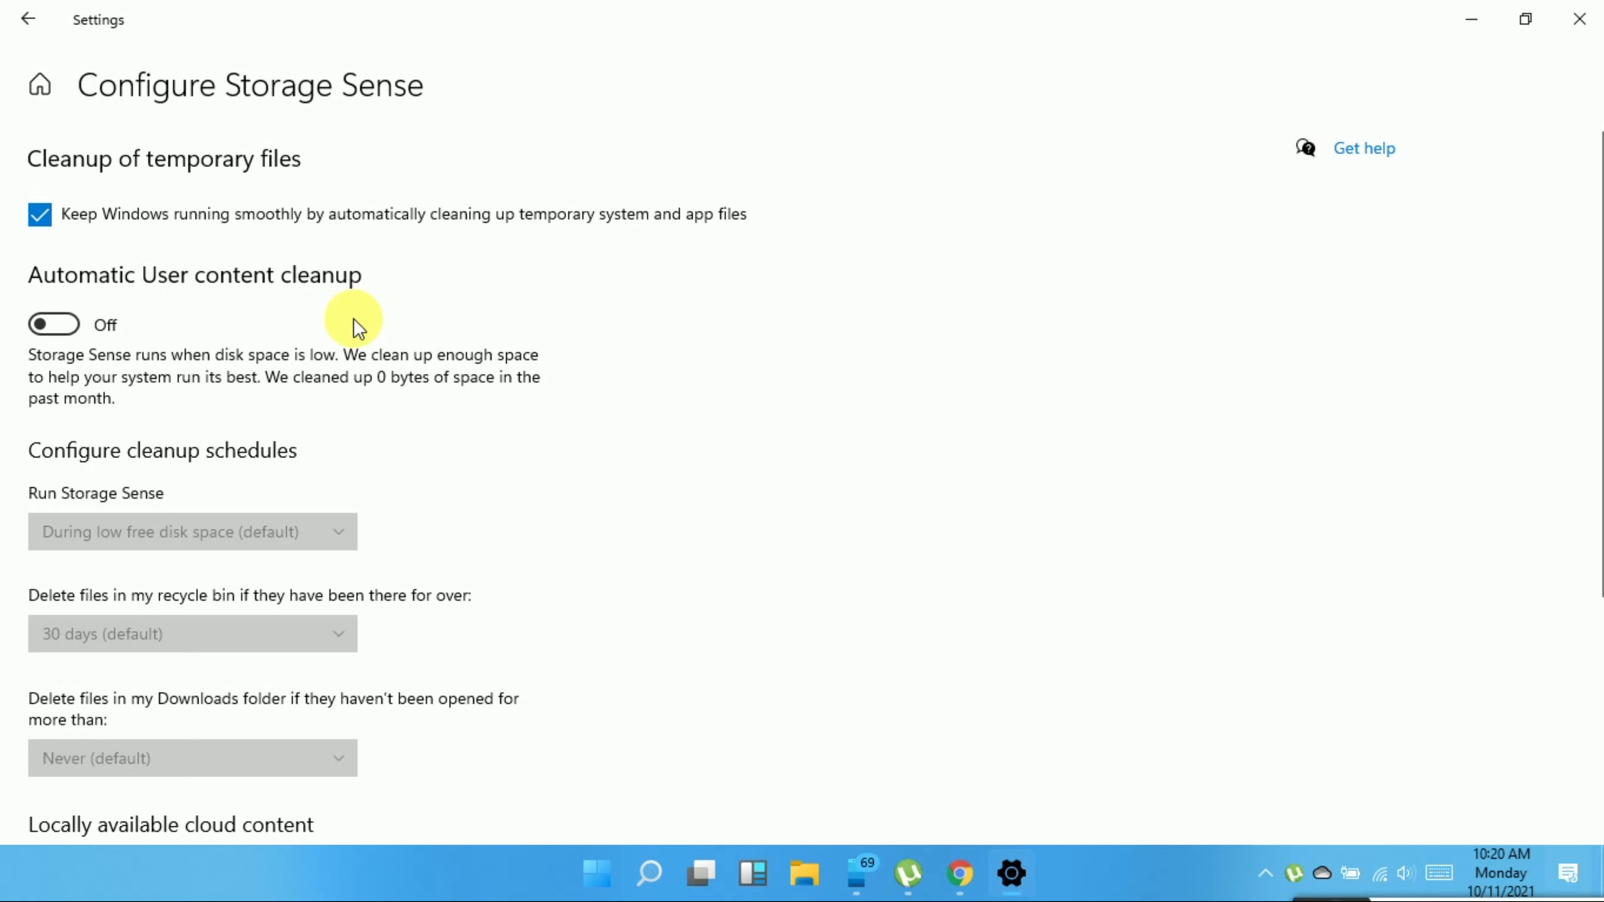
# Turn on automatic user content cleanup in Storage Sense and open the choices for how often Storage Sense runs
pyautogui.scroll(-3, 698, 466)
pyautogui.scroll(3, 698, 466)
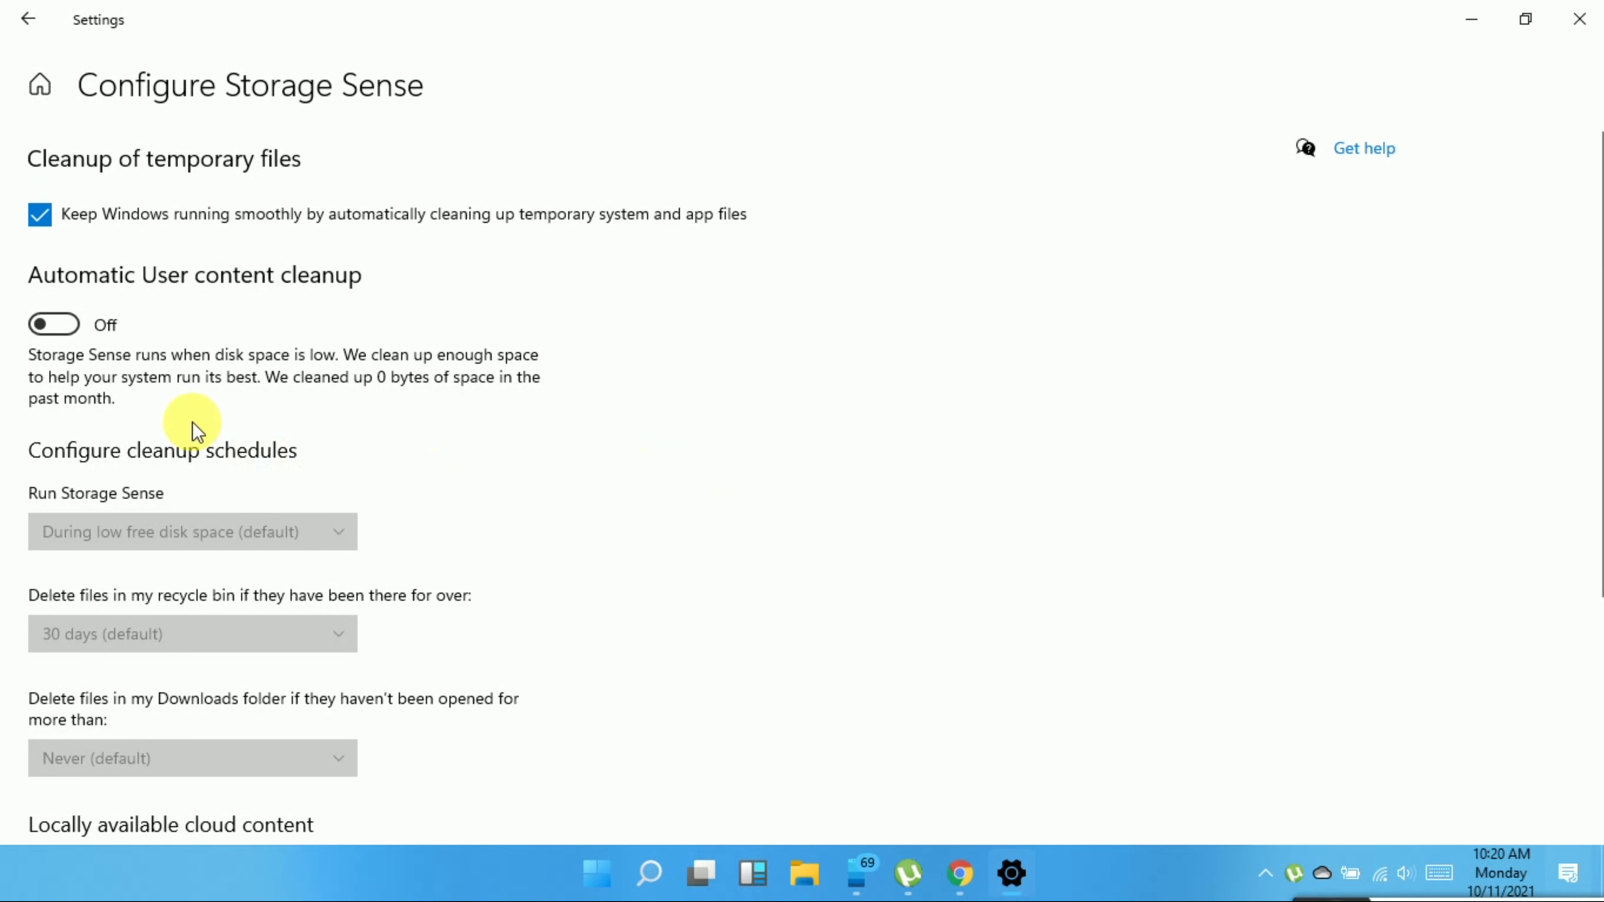
pyautogui.click(60, 323)
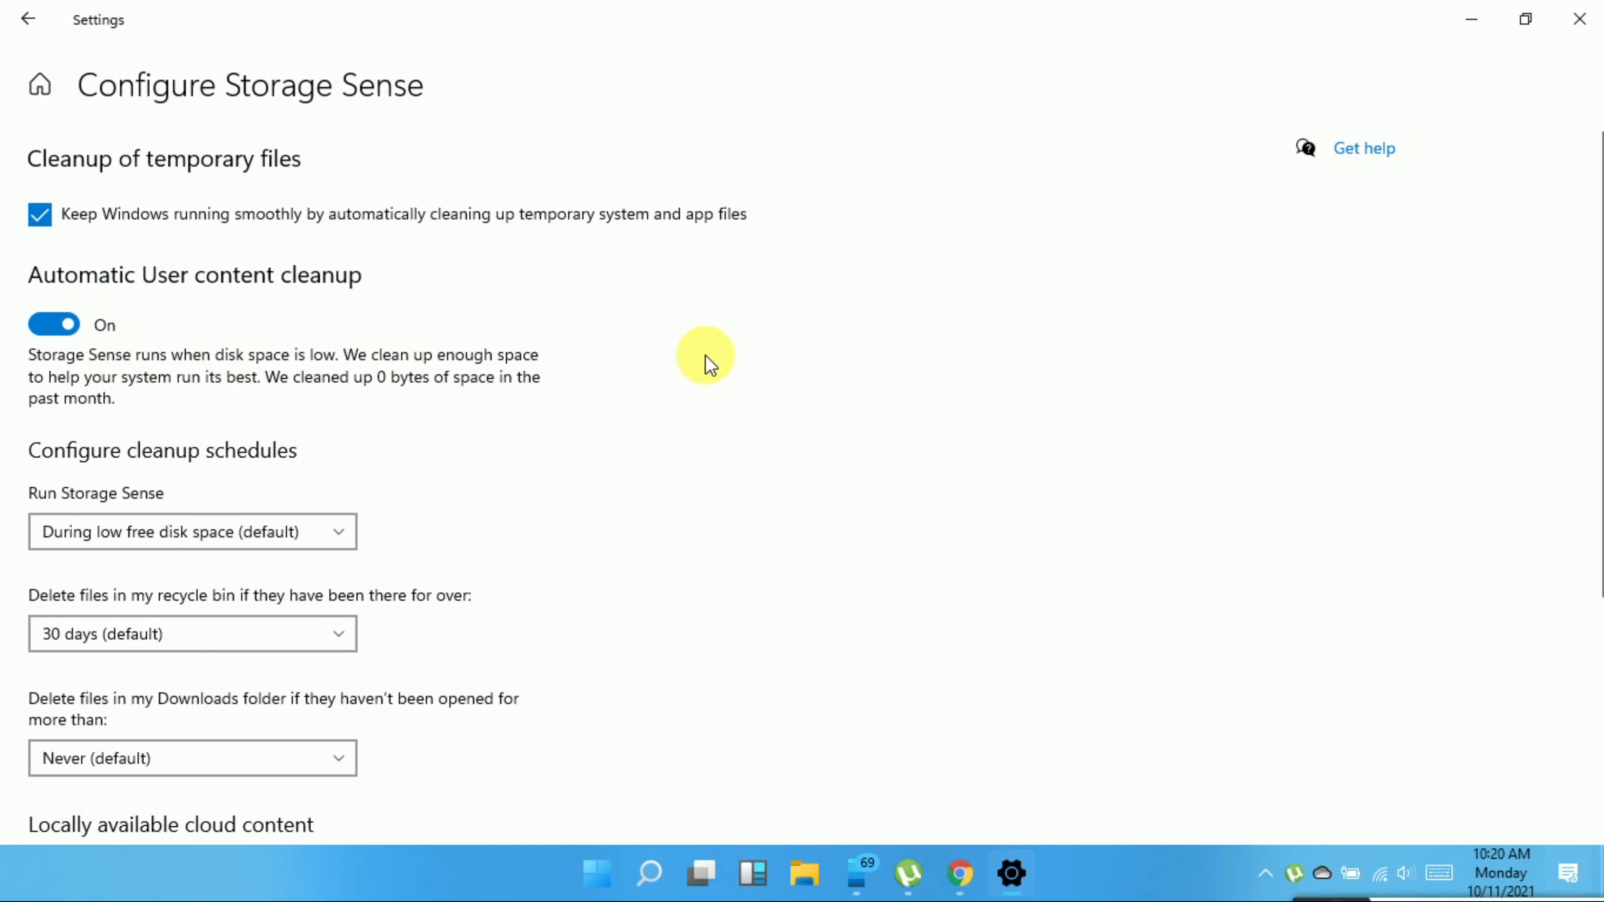
pyautogui.scroll(-3, 550, 338)
pyautogui.scroll(2, 556, 346)
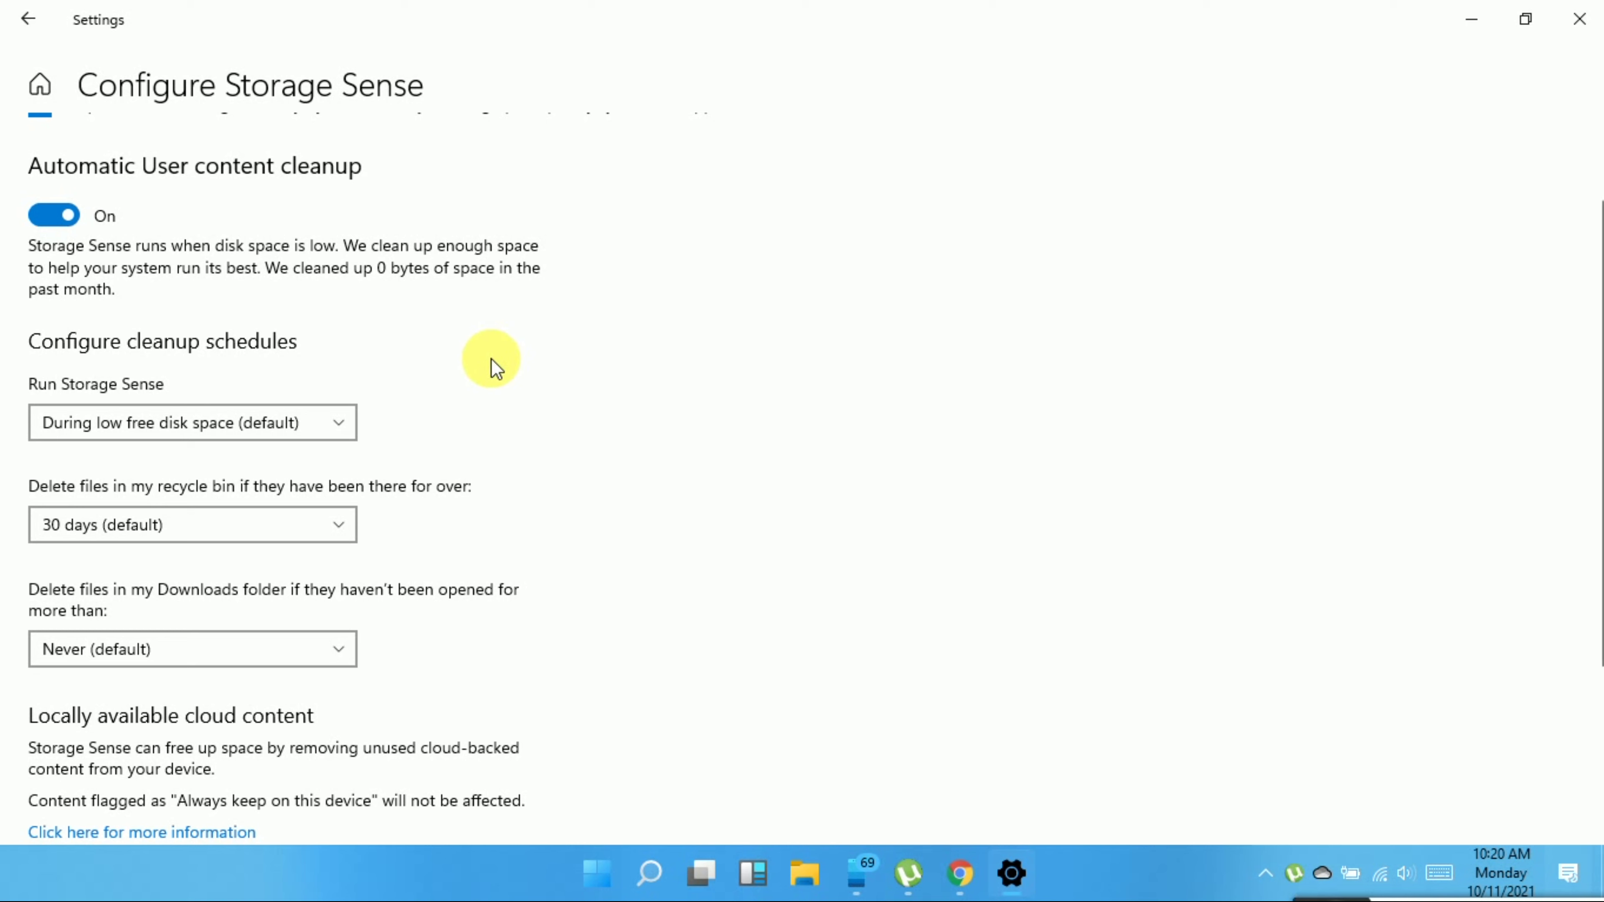
pyautogui.click(341, 420)
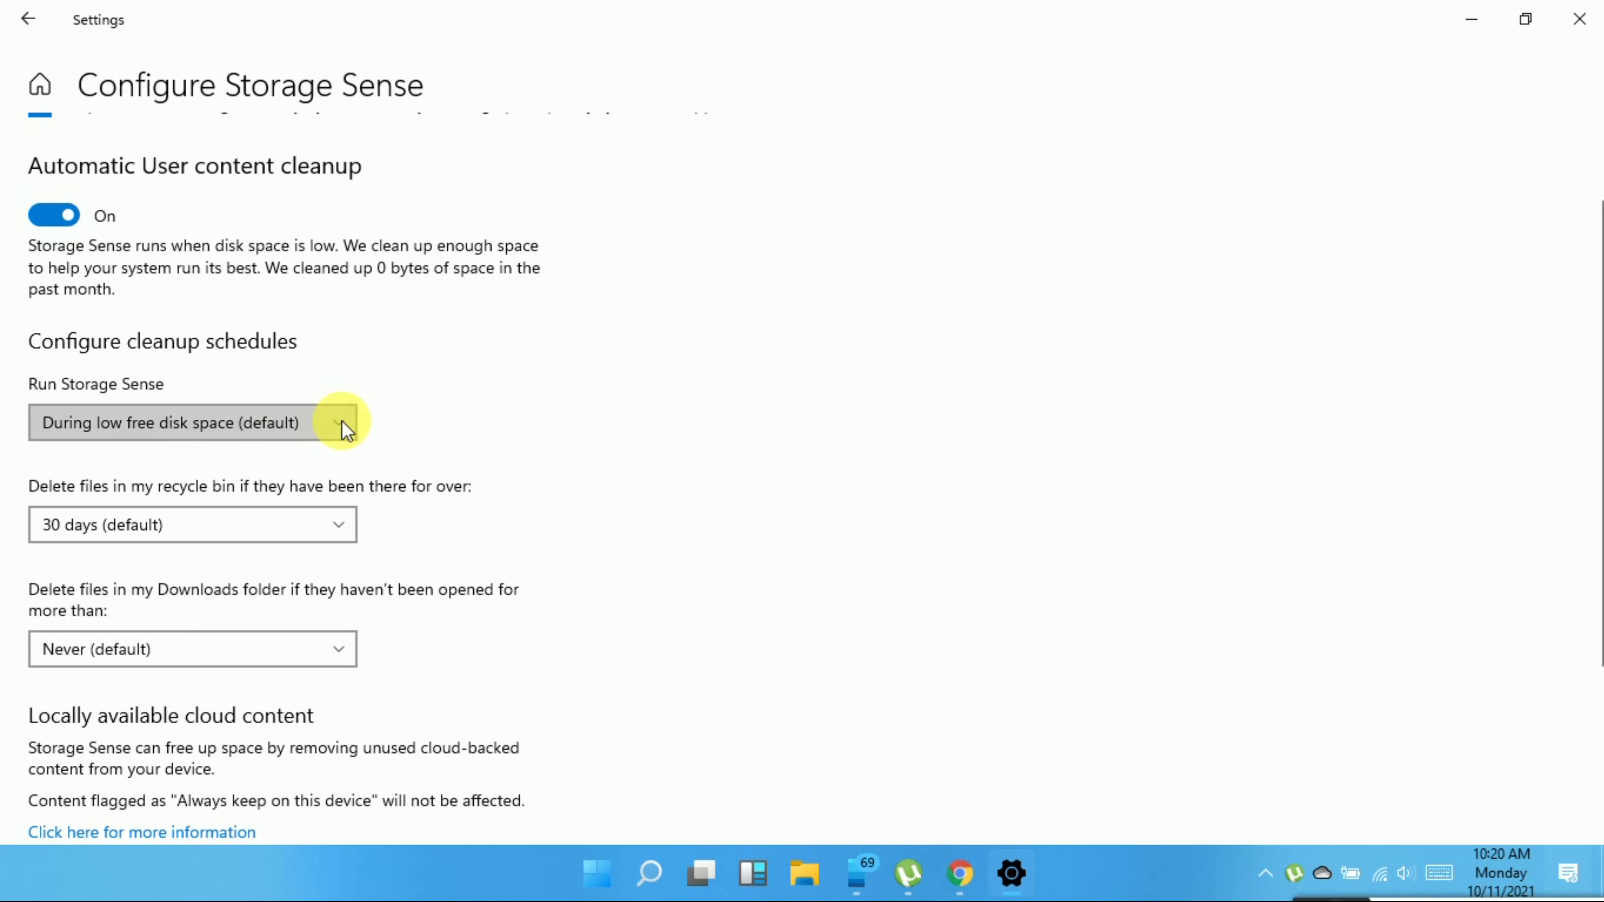
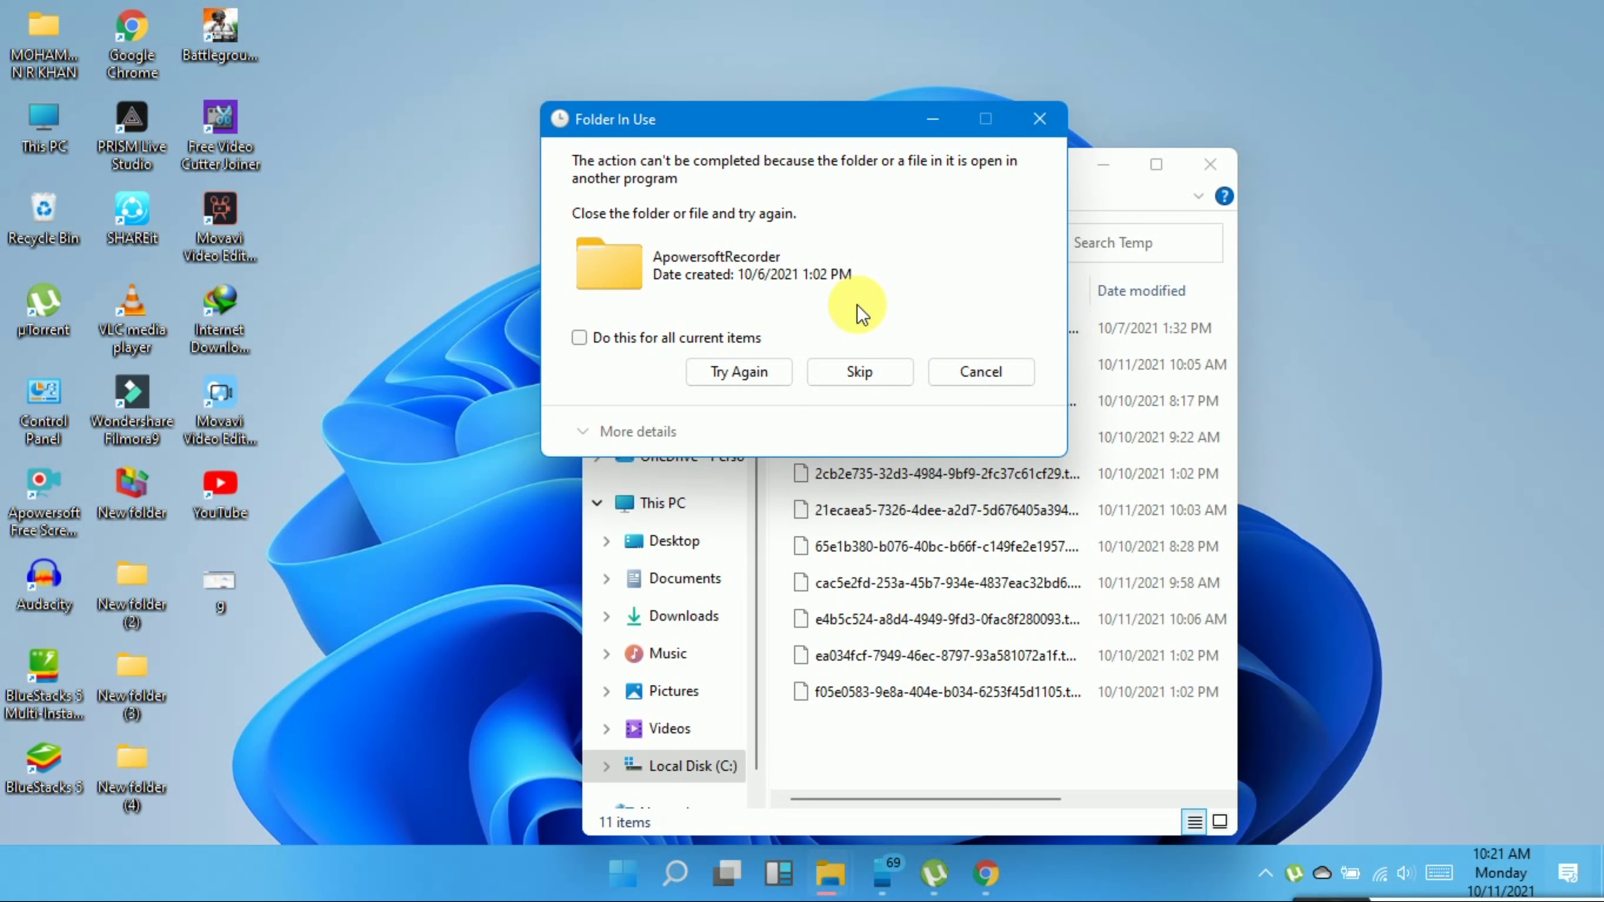
# Skip the in-use ApowersoftRecorder folder, cancel the rest of the temporary file deletion and close the Temp folder
pyautogui.click(892, 362)
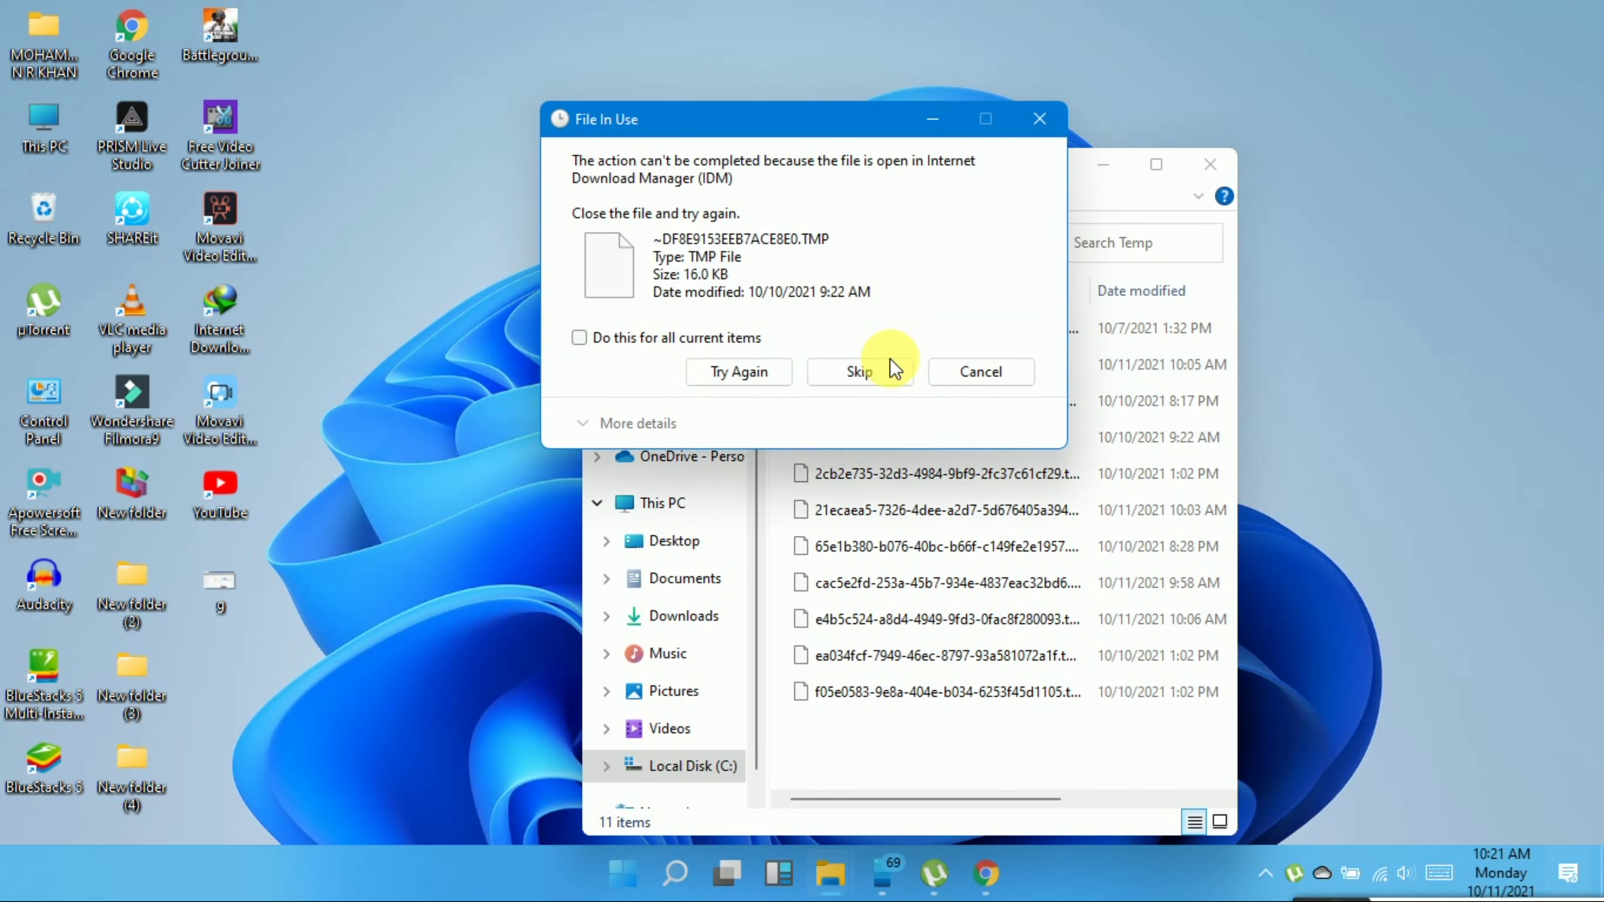
pyautogui.click(1016, 376)
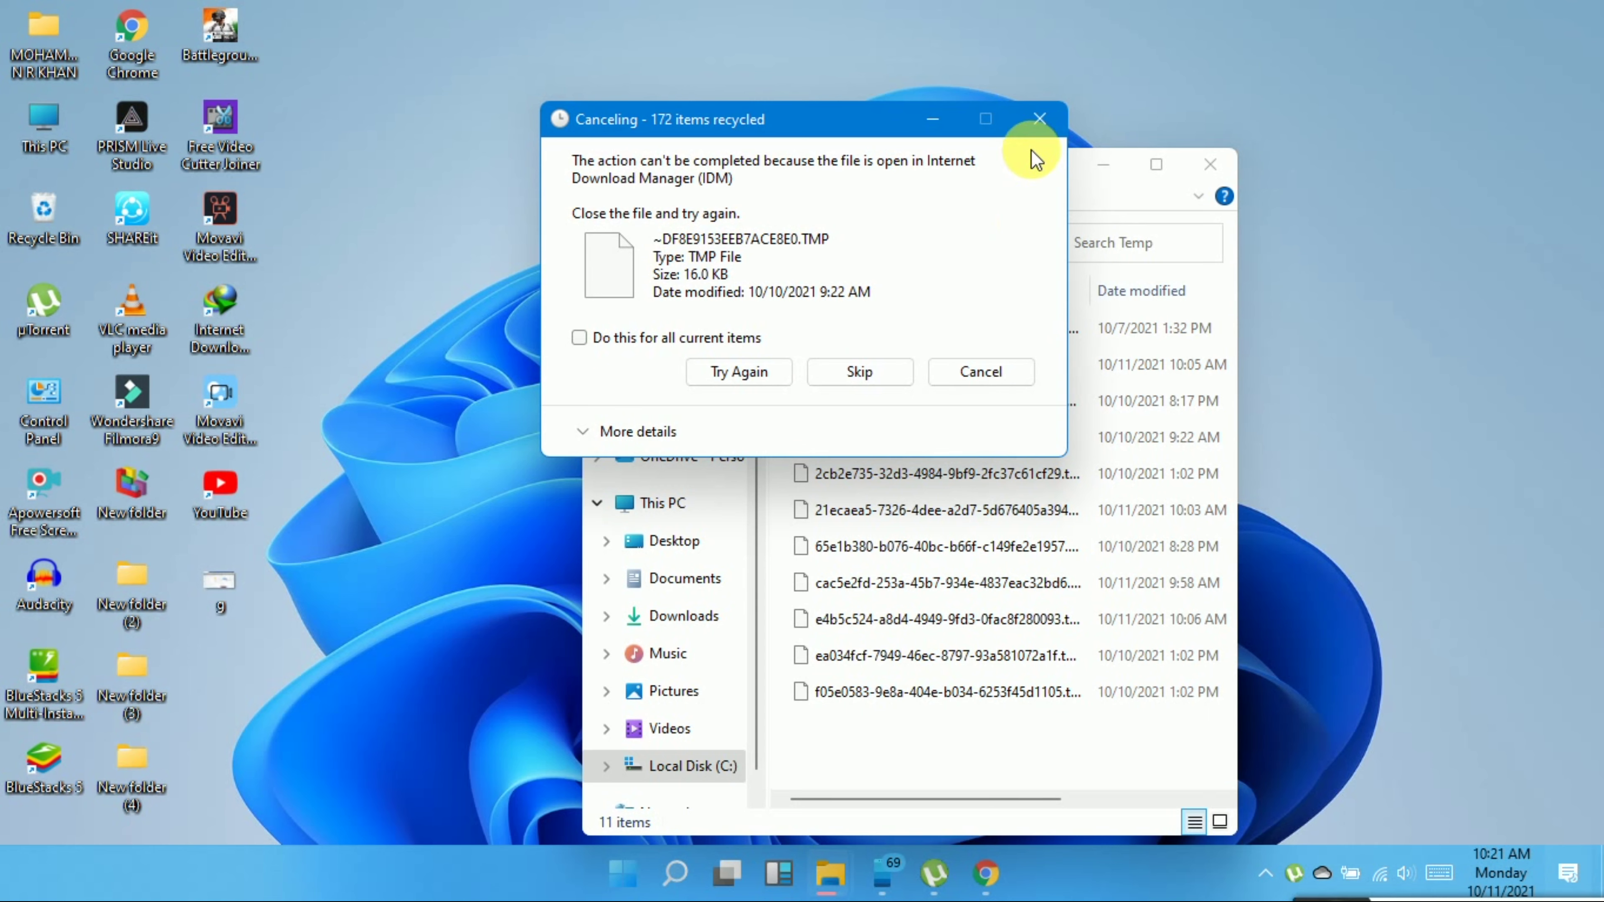
pyautogui.click(1044, 120)
pyautogui.click(1206, 163)
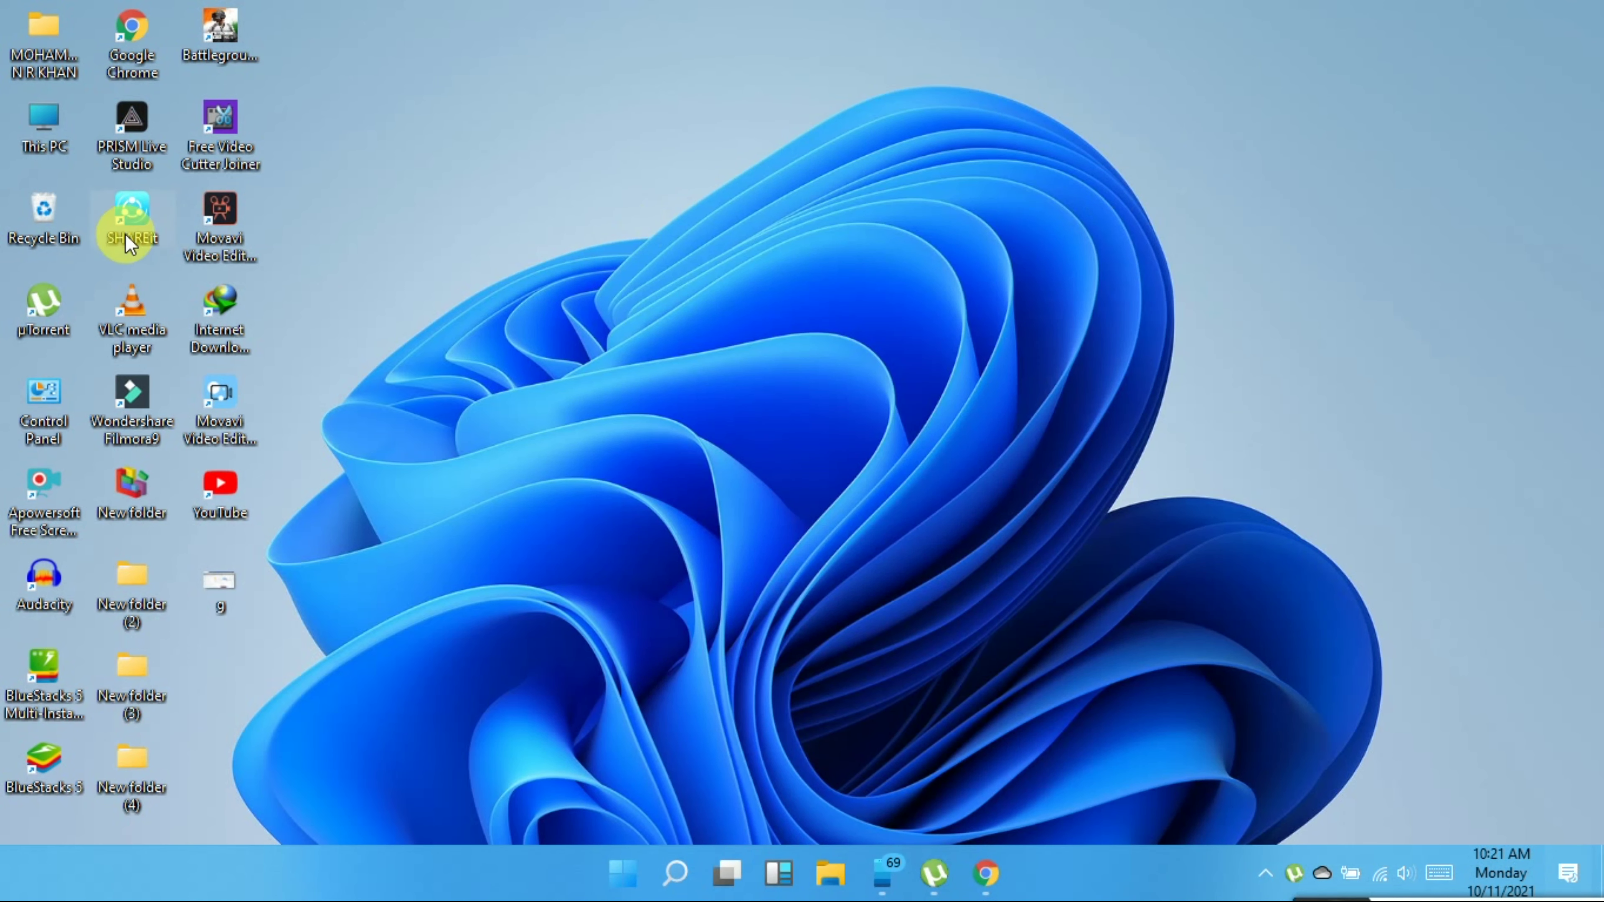
# Empty the Recycle Bin on the desktop and confirm the permanent deletion
pyautogui.rightClick(19, 203)
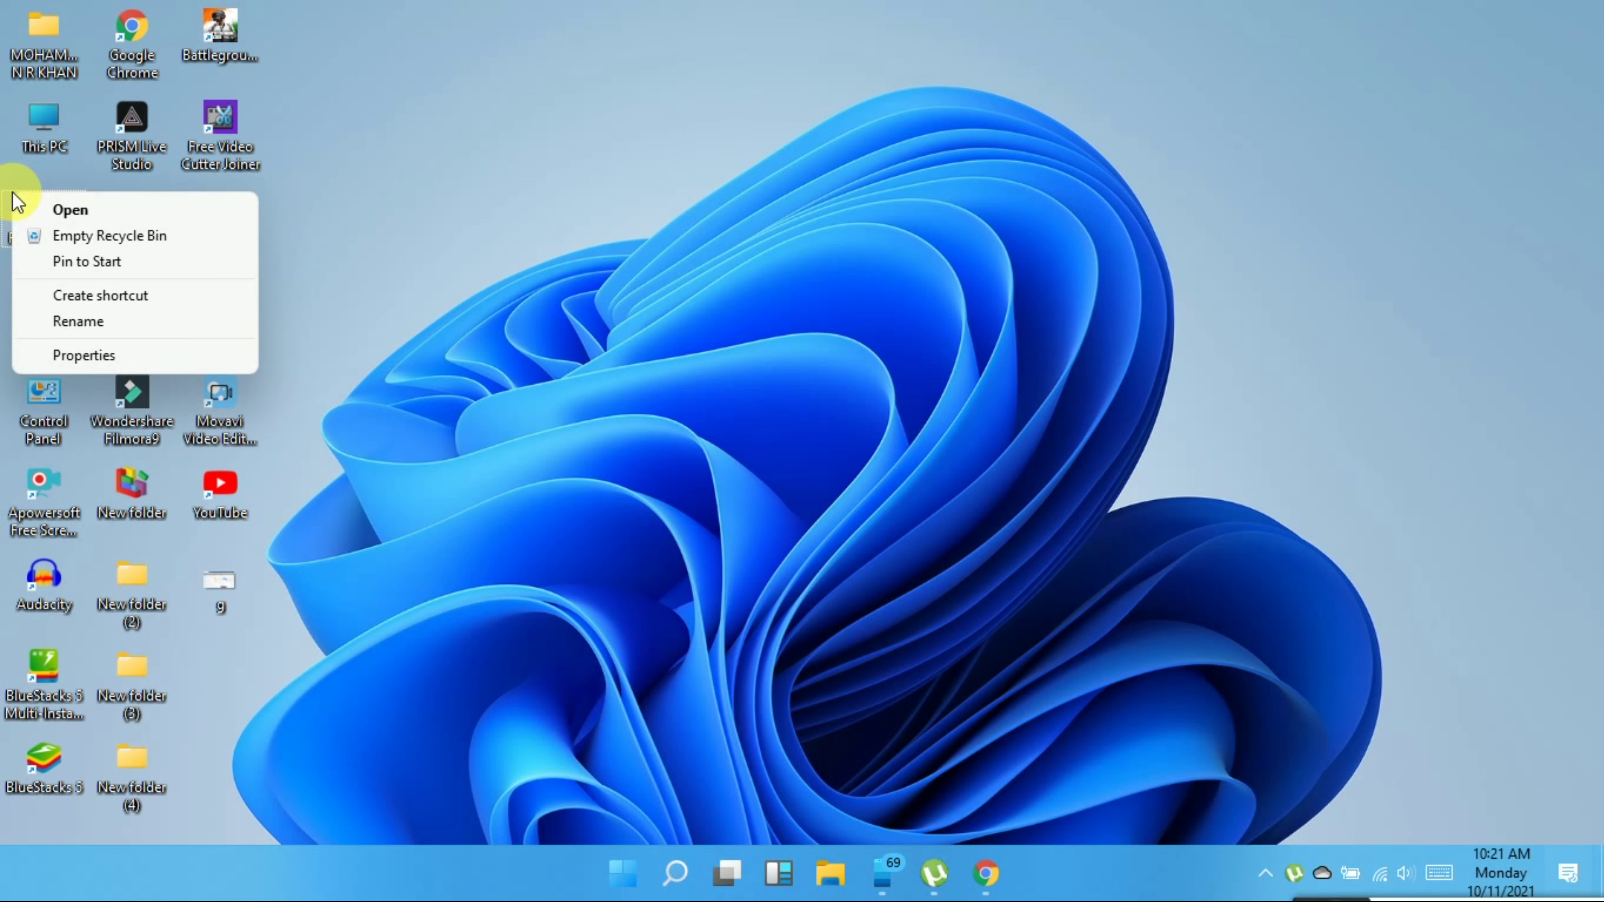
pyautogui.click(83, 236)
pyautogui.click(876, 453)
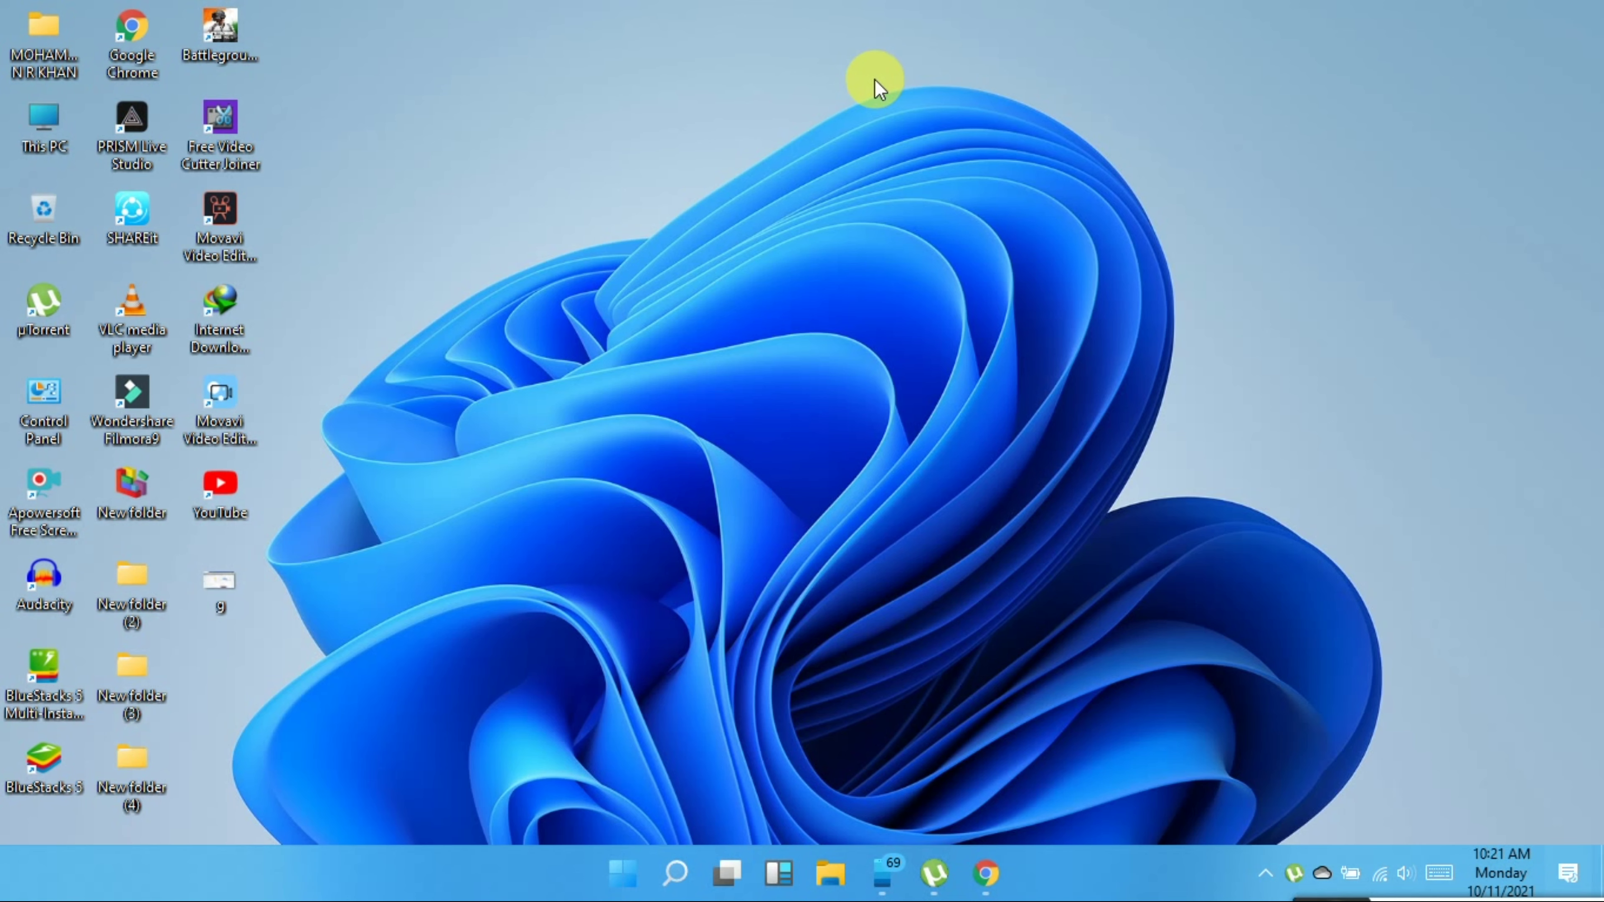
# Go to the Nearby sharing settings from the quick actions, switch Nearby sharing off and on again, and minimize Settings
pyautogui.click(1570, 873)
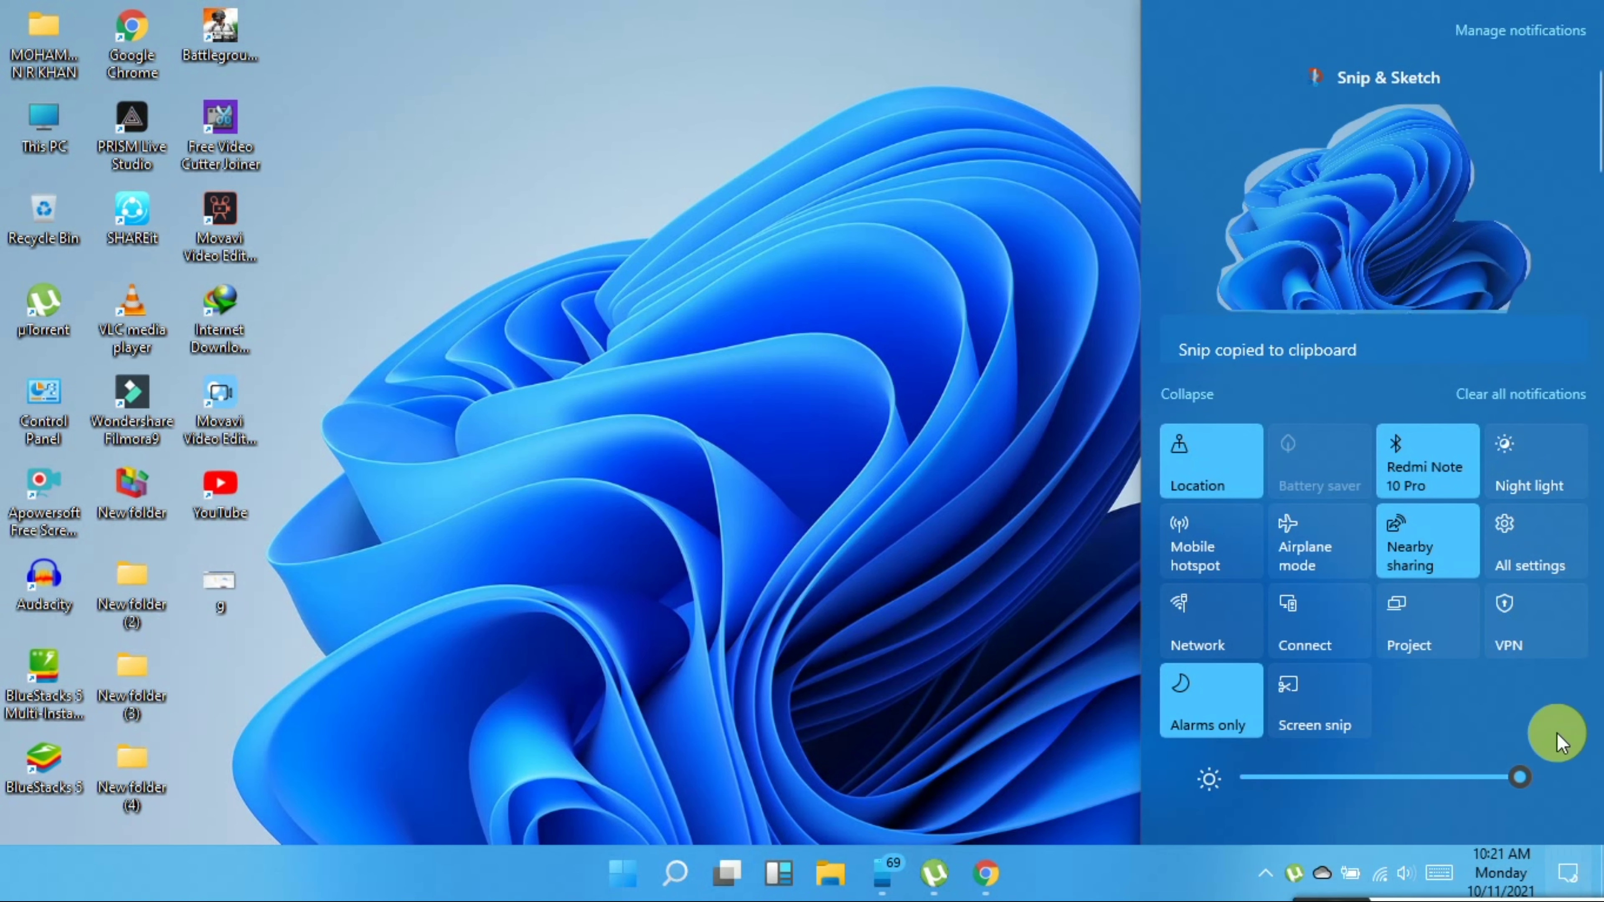
pyautogui.rightClick(1435, 541)
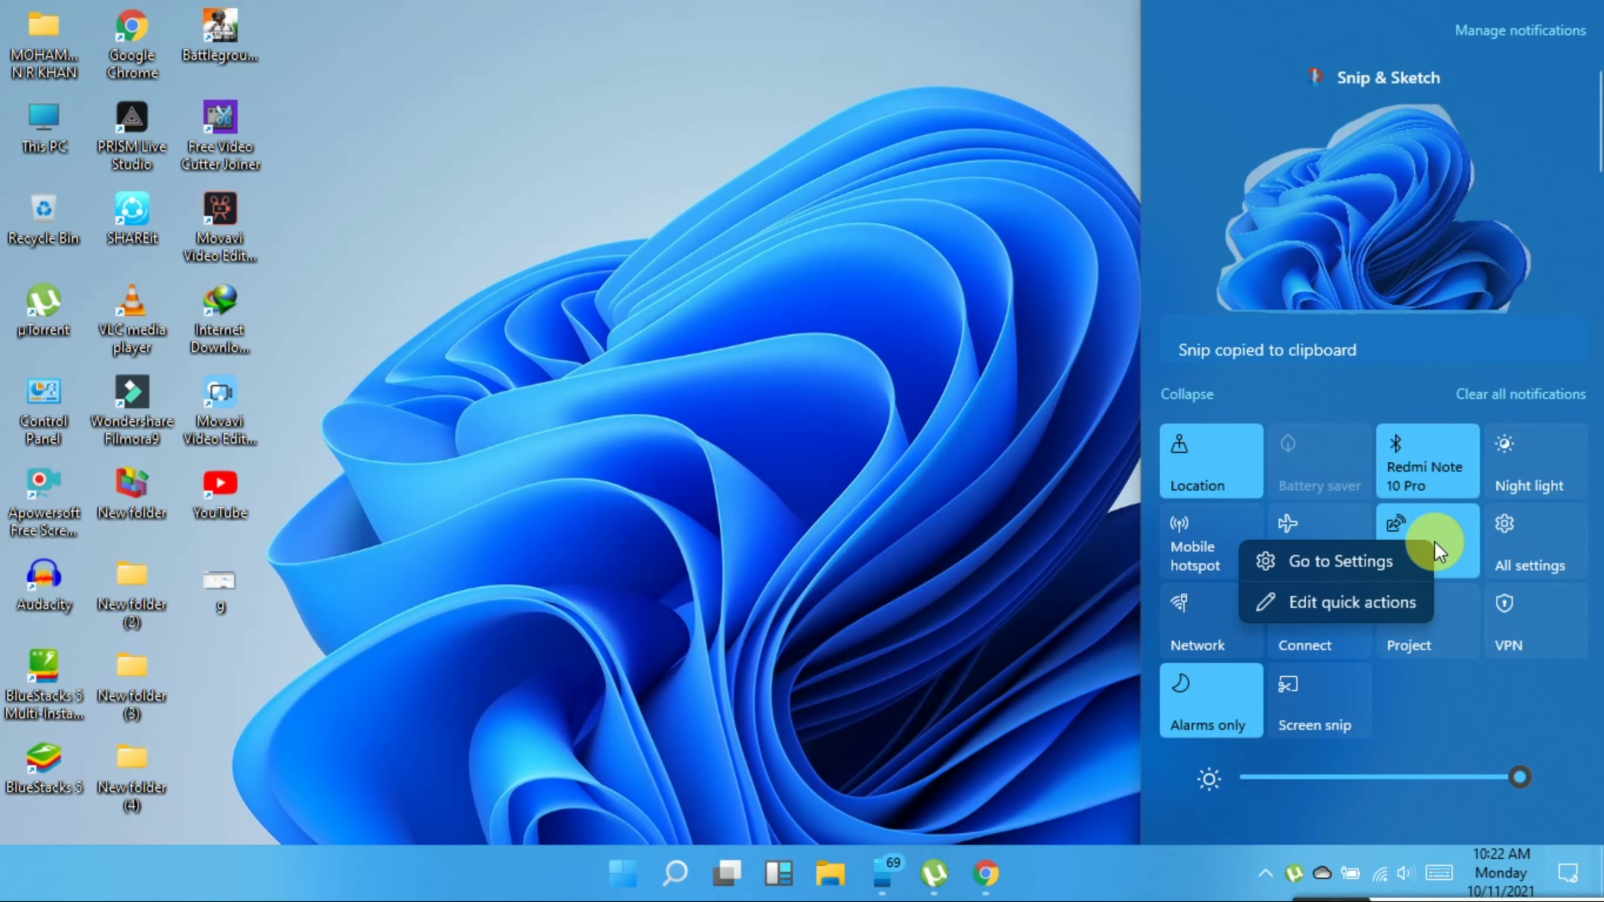
pyautogui.click(1383, 554)
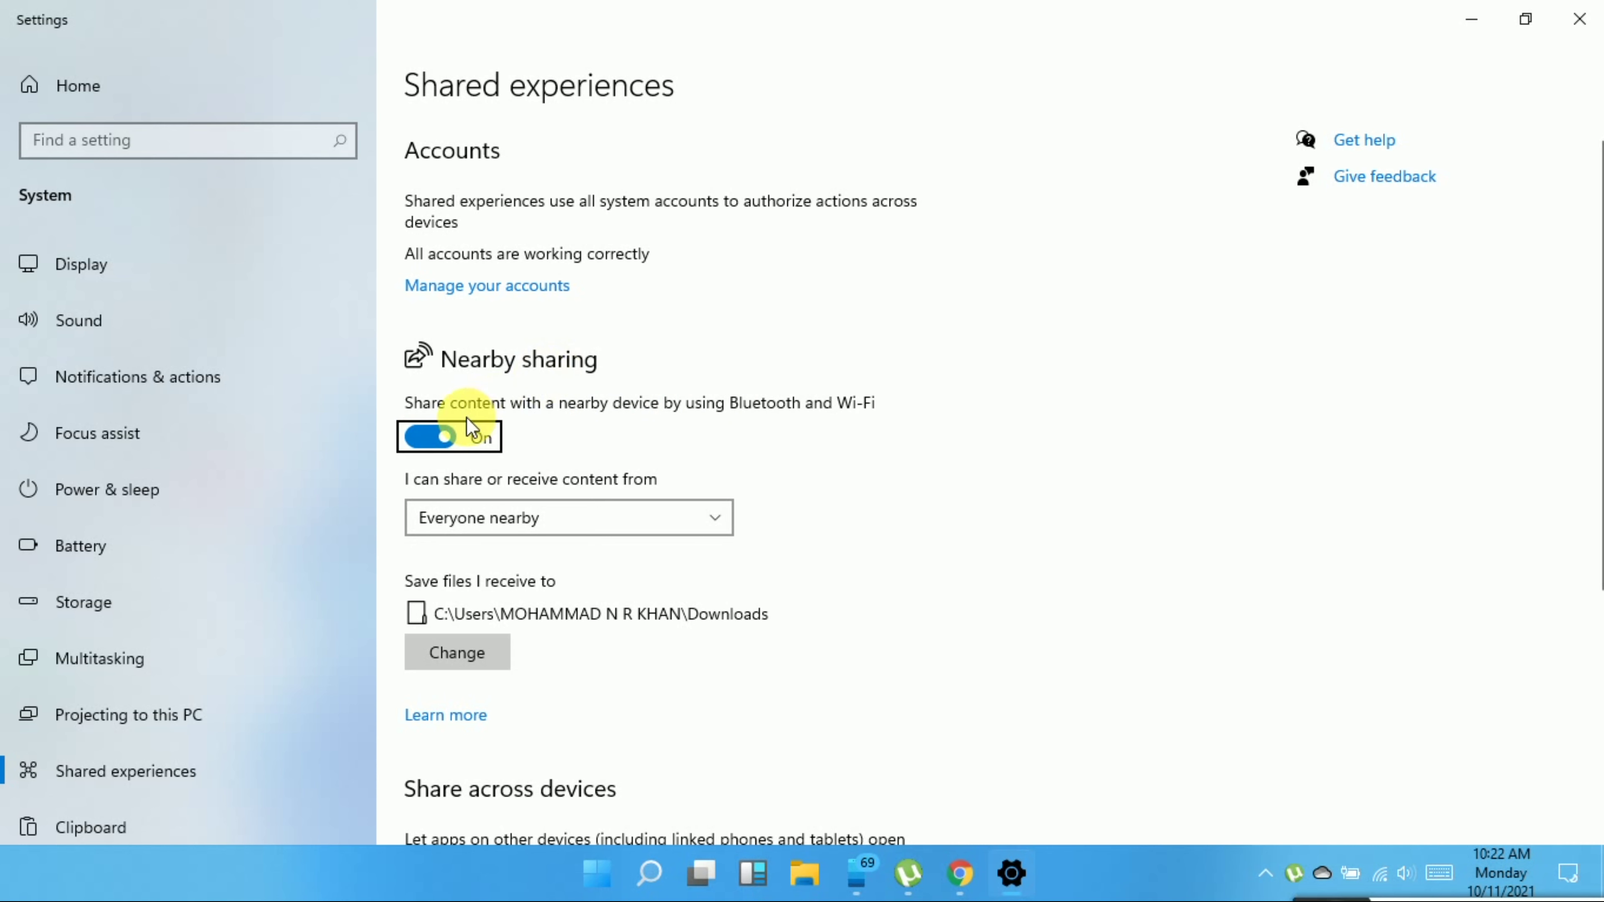
pyautogui.click(423, 441)
pyautogui.click(424, 441)
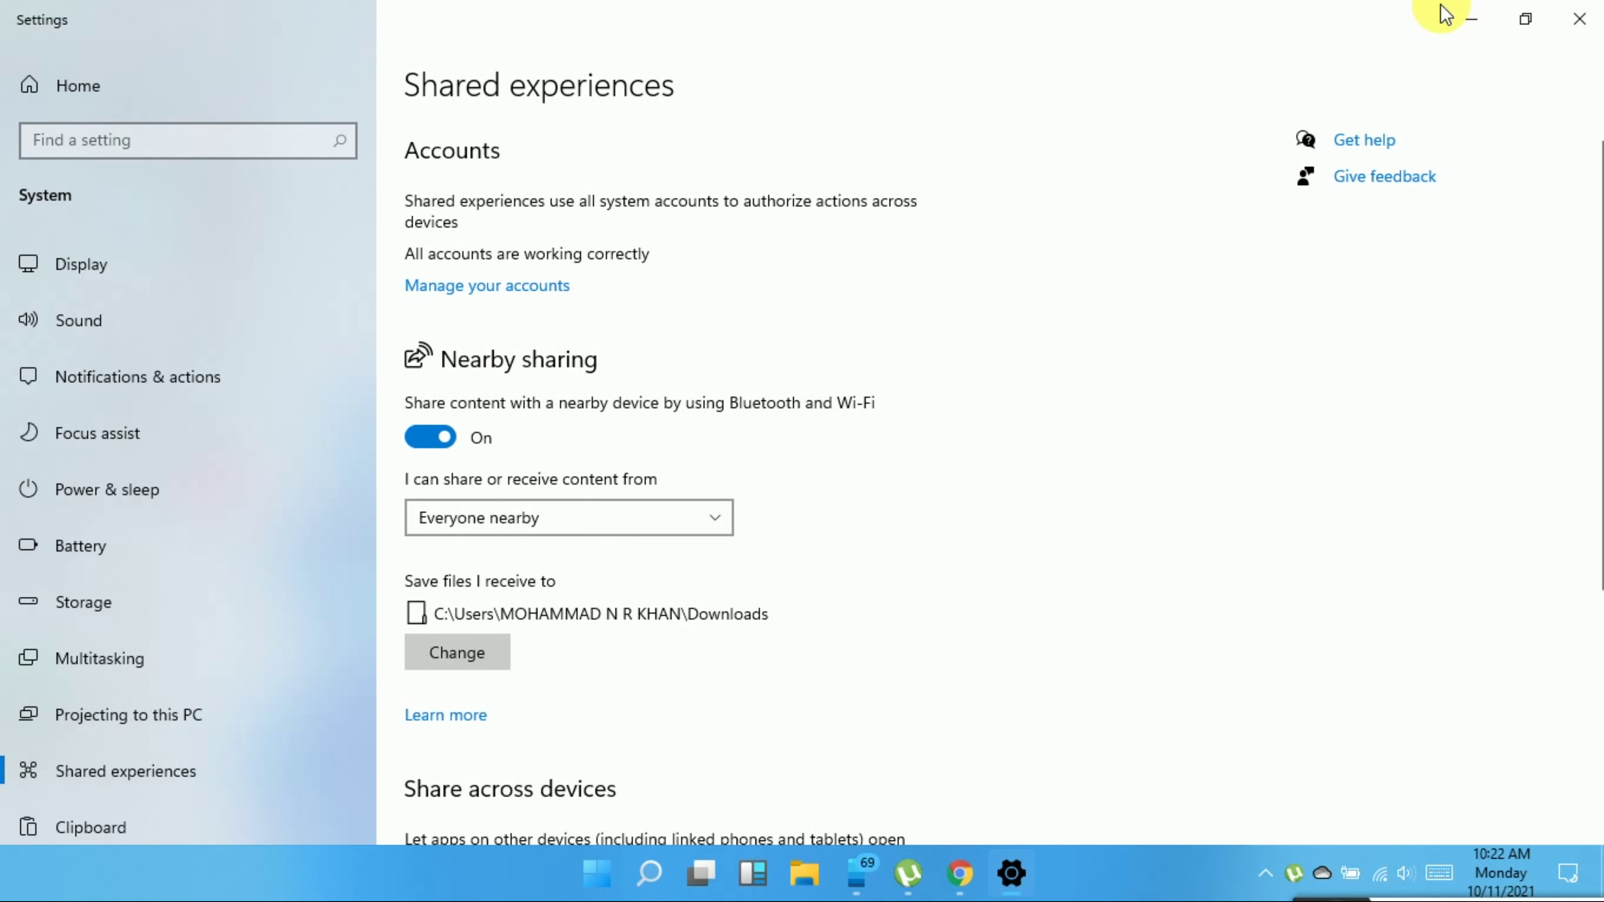
pyautogui.click(1468, 19)
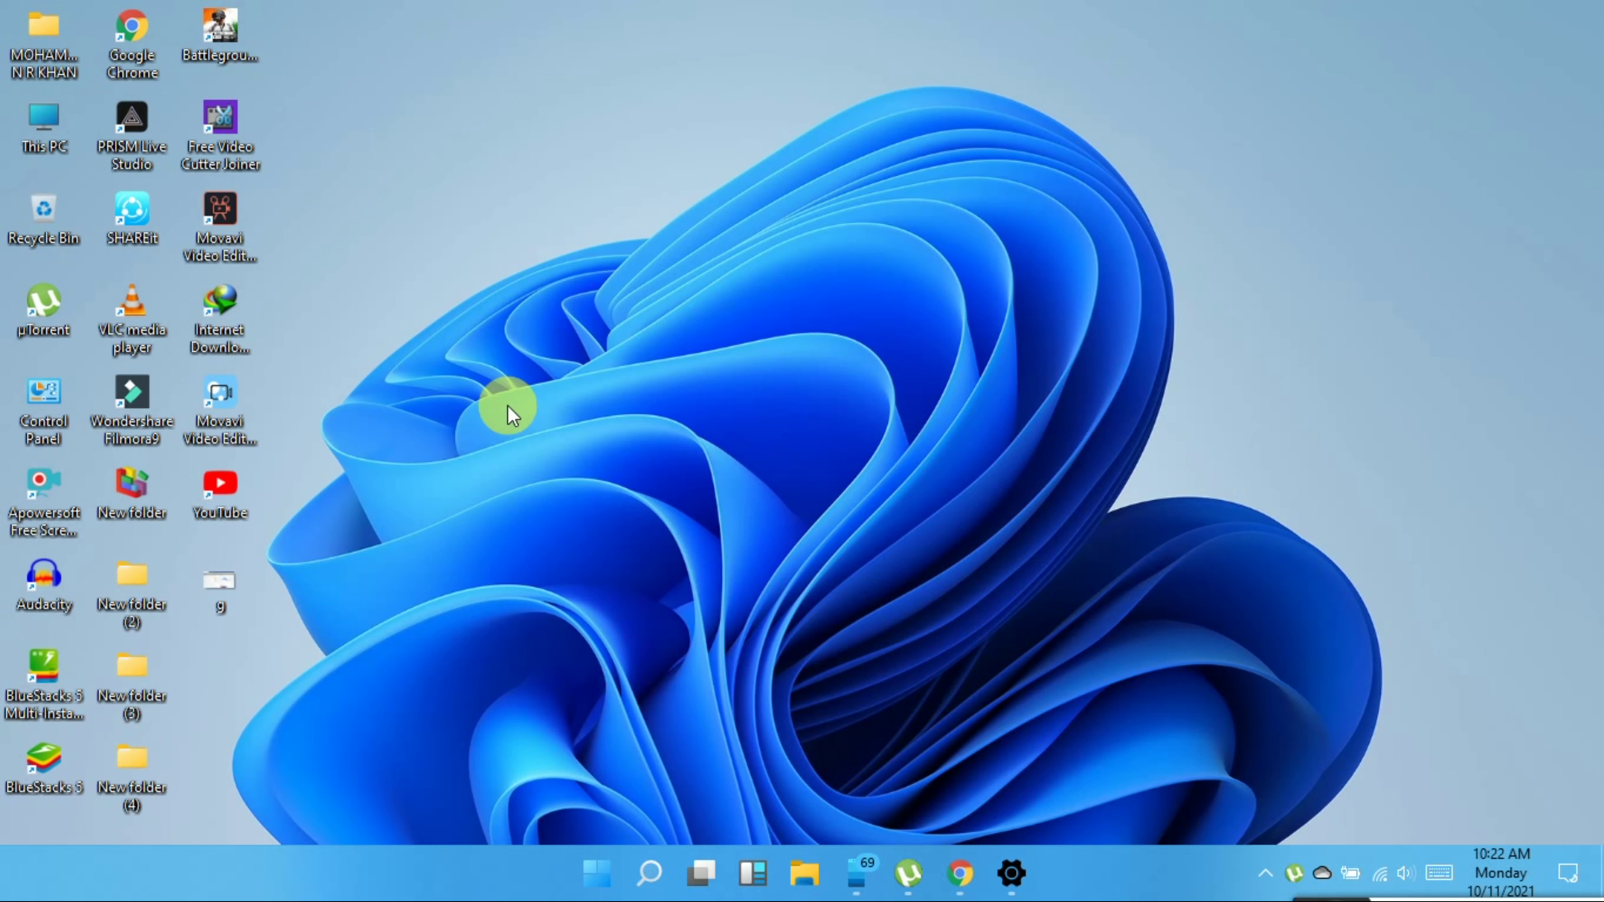
# Open the Share window for the image file g on the desktop
pyautogui.click(235, 395)
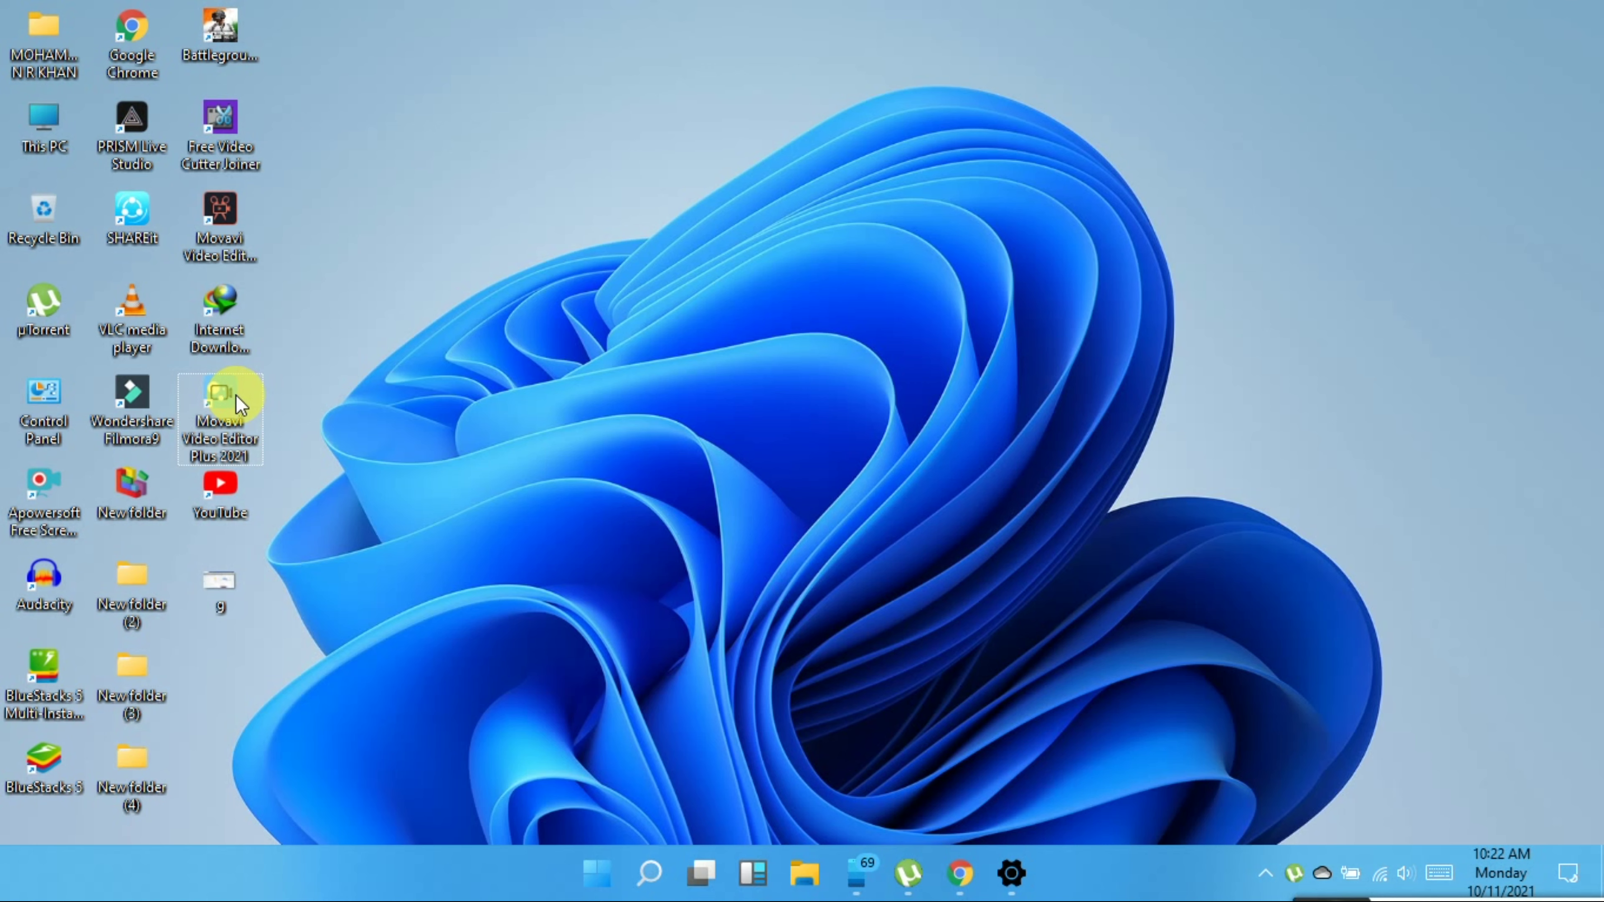
pyautogui.hotkey('shift', 'F10')
pyautogui.click(841, 253)
pyautogui.click(216, 588)
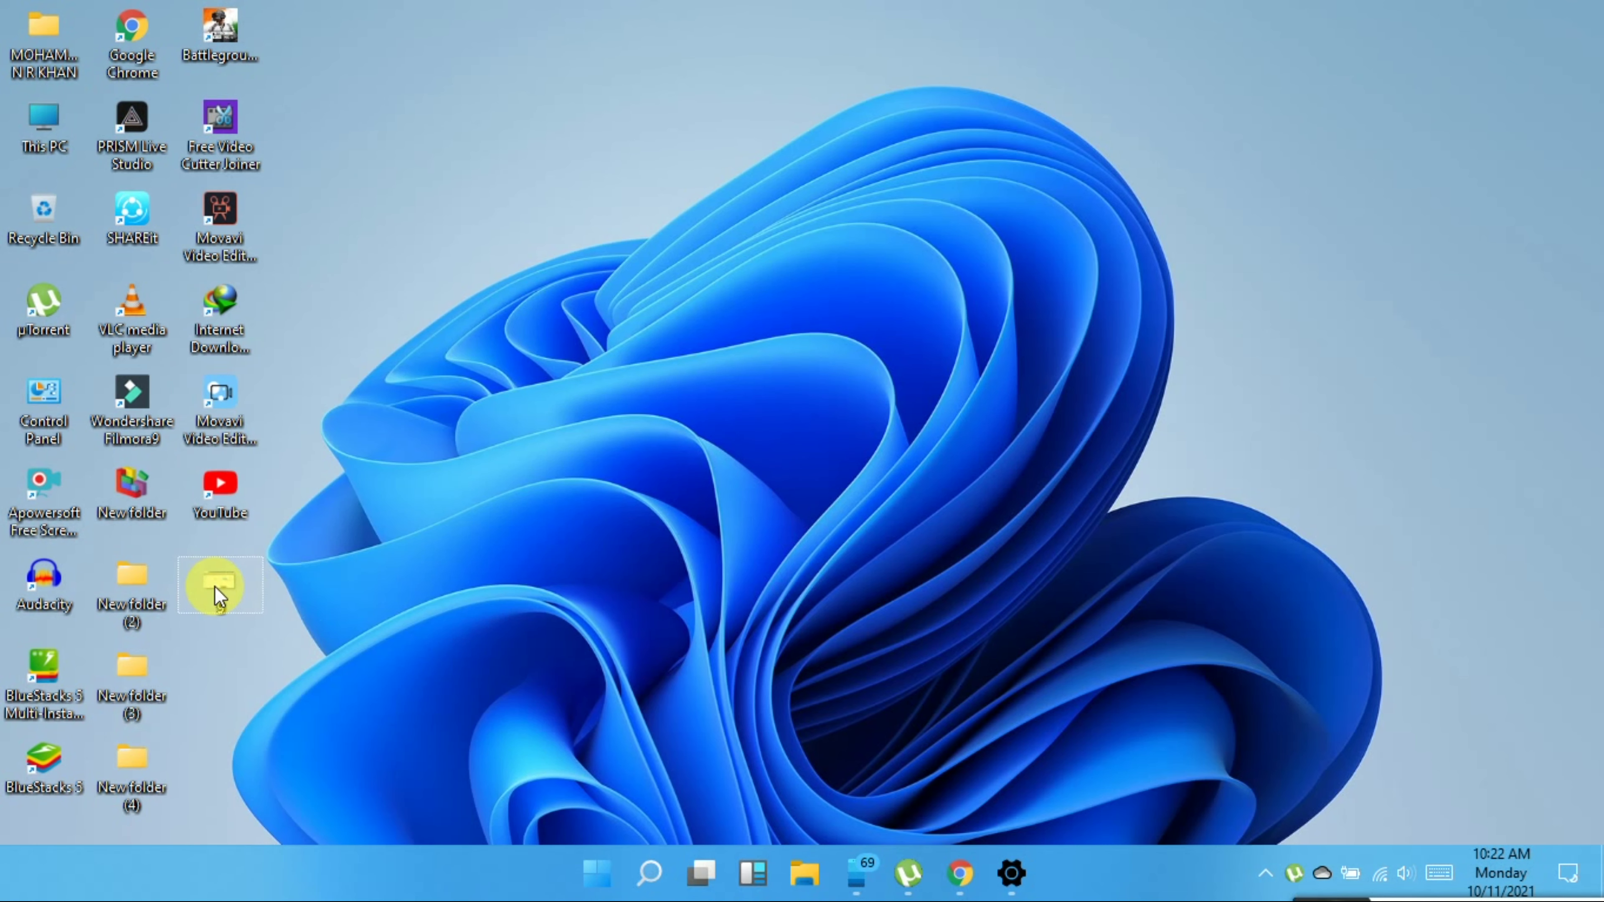
pyautogui.rightClick(217, 591)
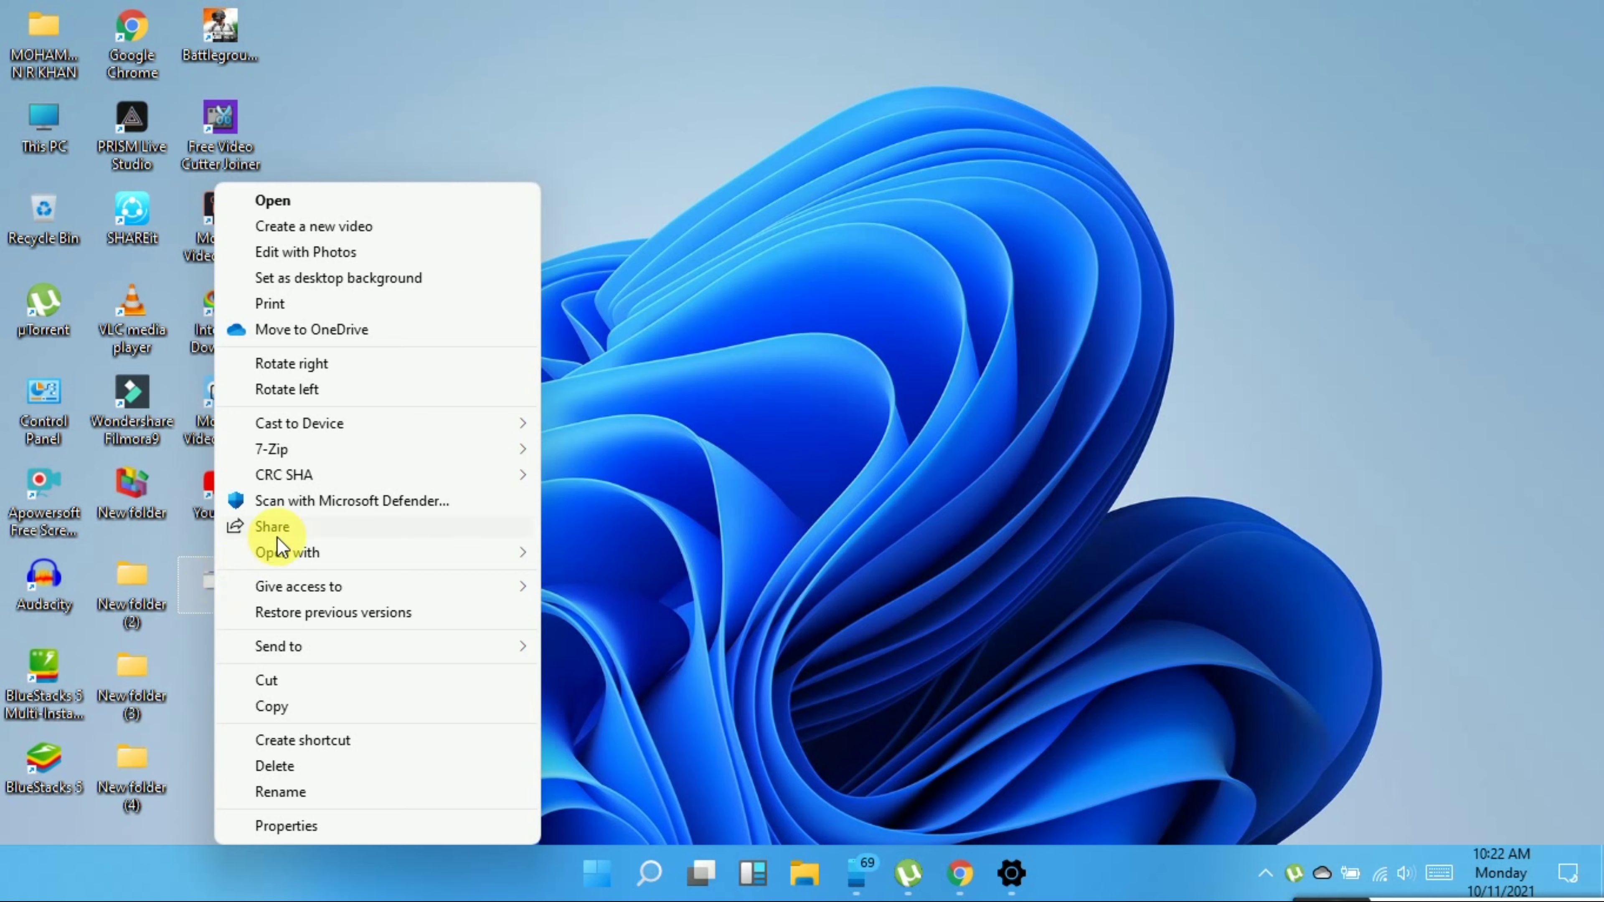
pyautogui.click(289, 530)
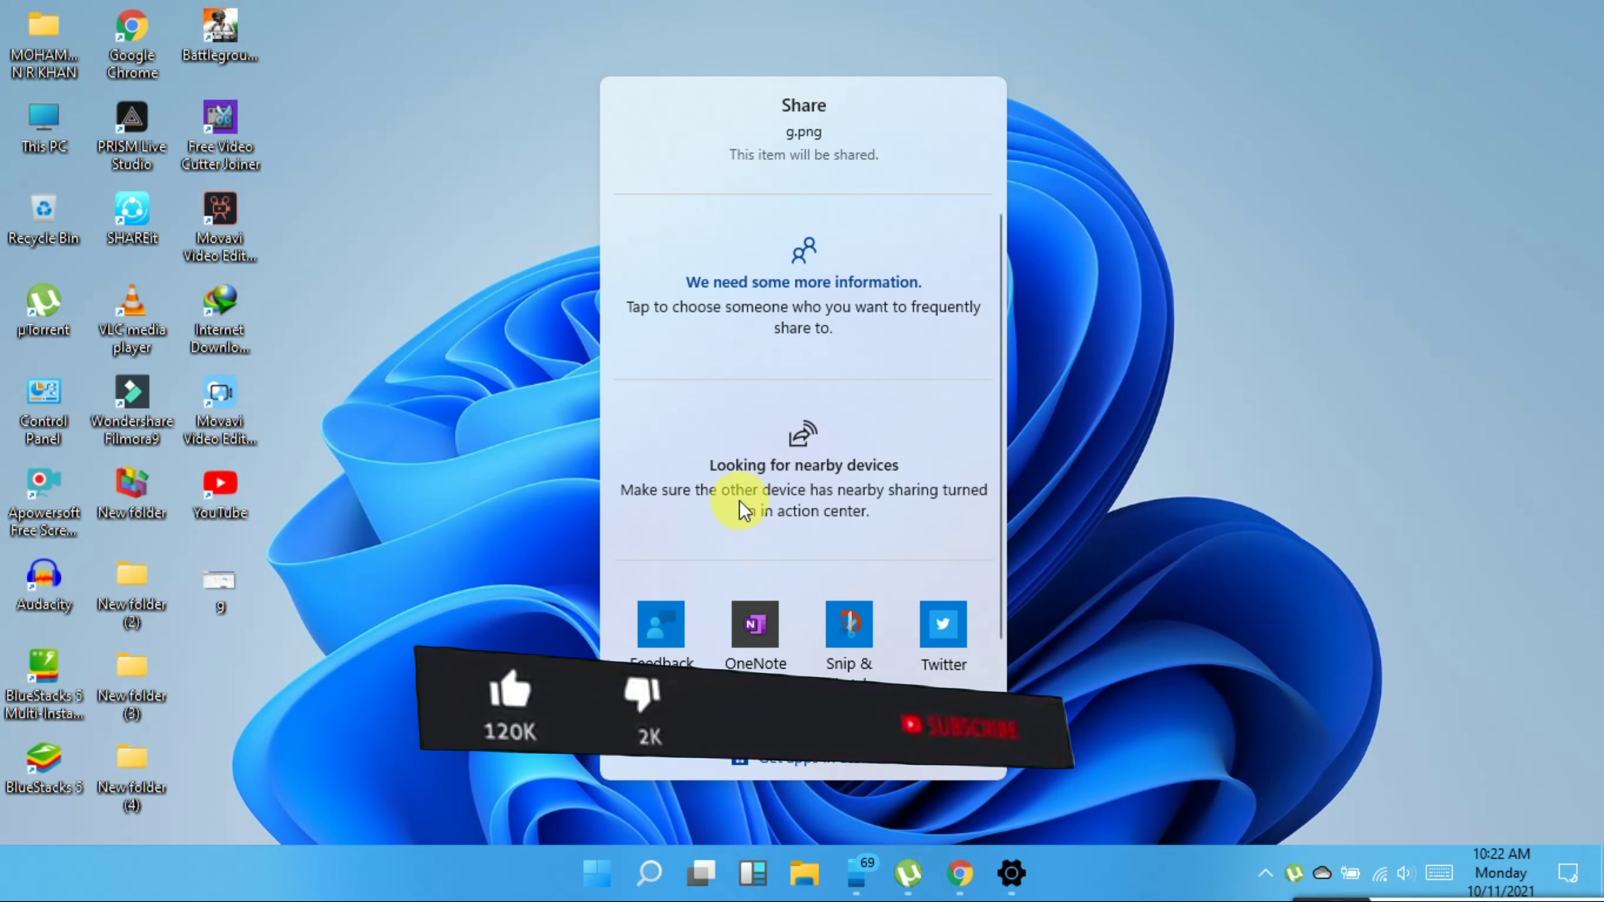
# Look through the sharing targets for g.png, open the Store to get more sharing apps and close it
pyautogui.scroll(-1, 870, 534)
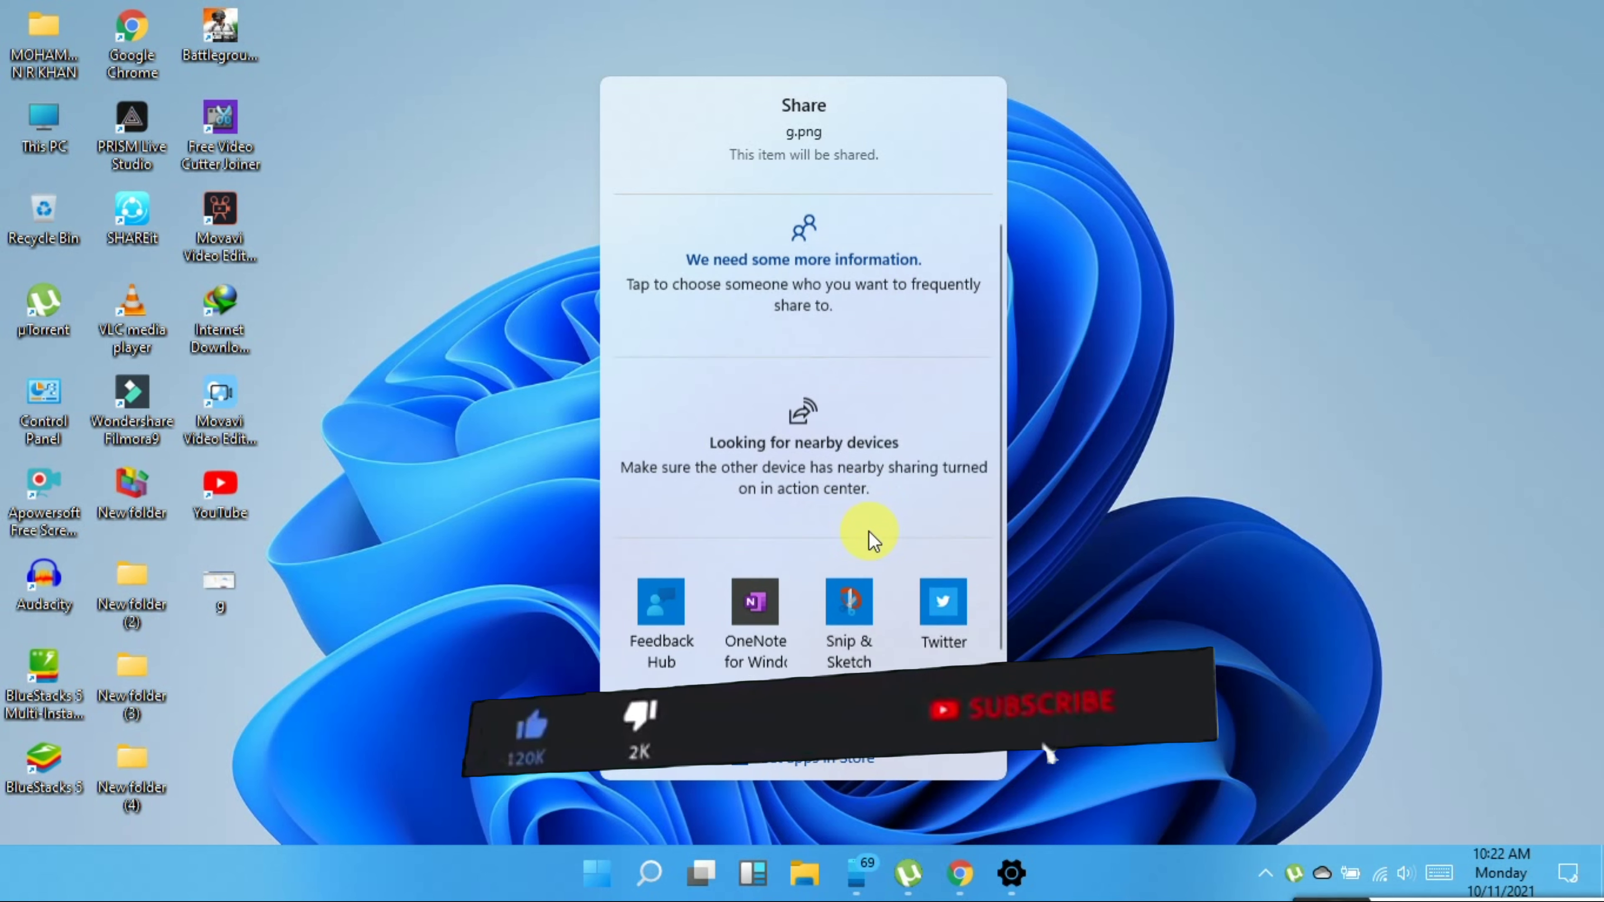
pyautogui.scroll(-3, 871, 539)
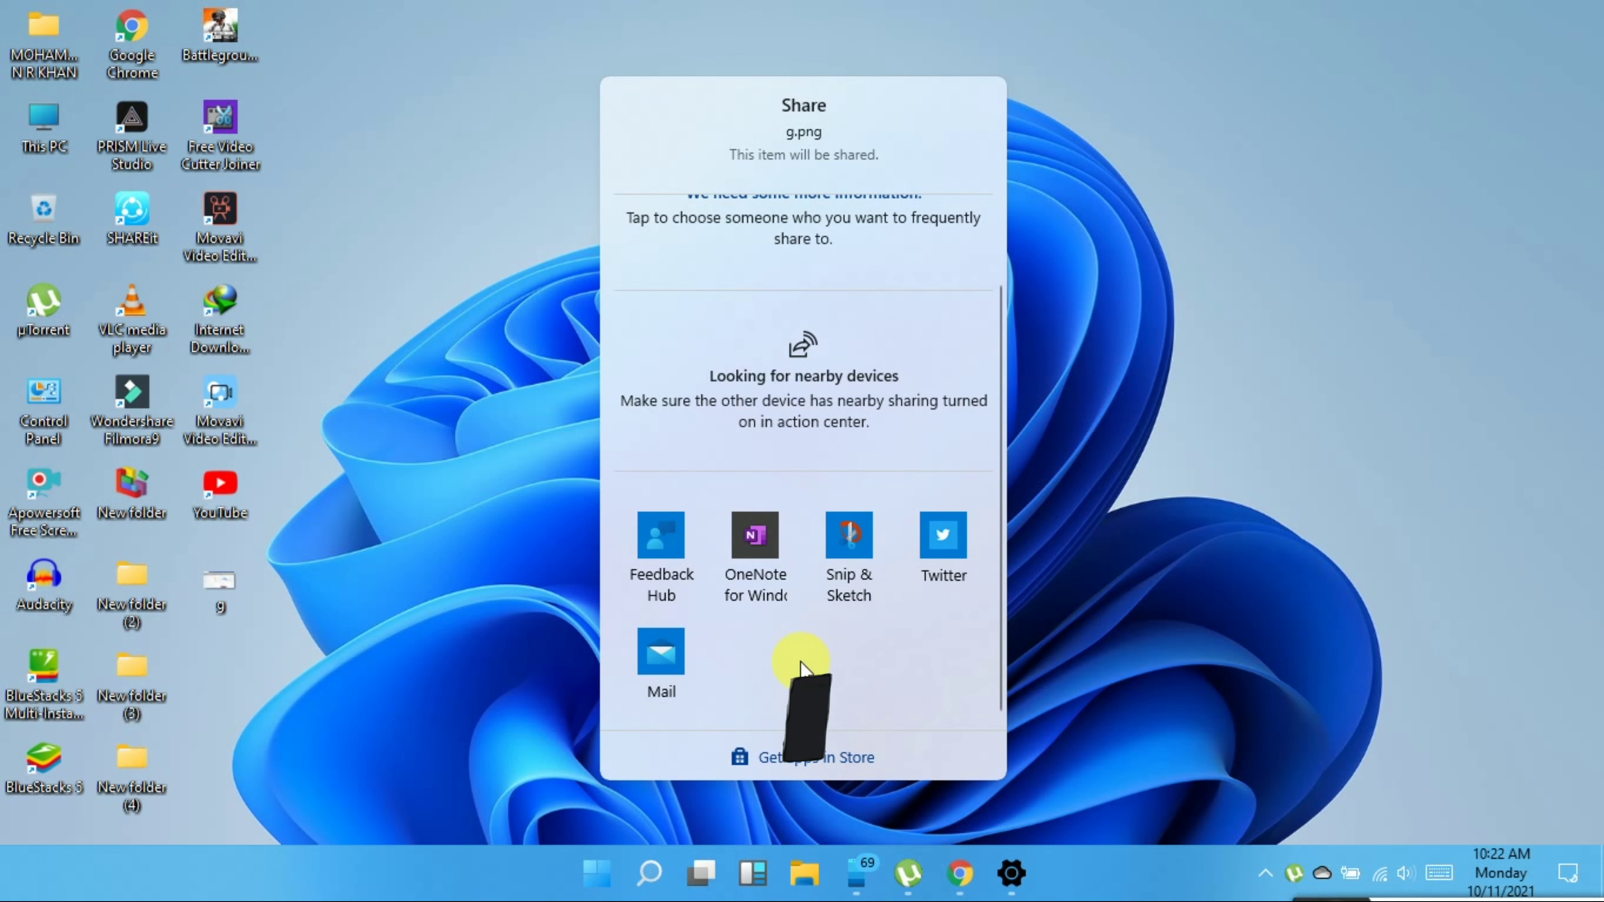
pyautogui.click(818, 762)
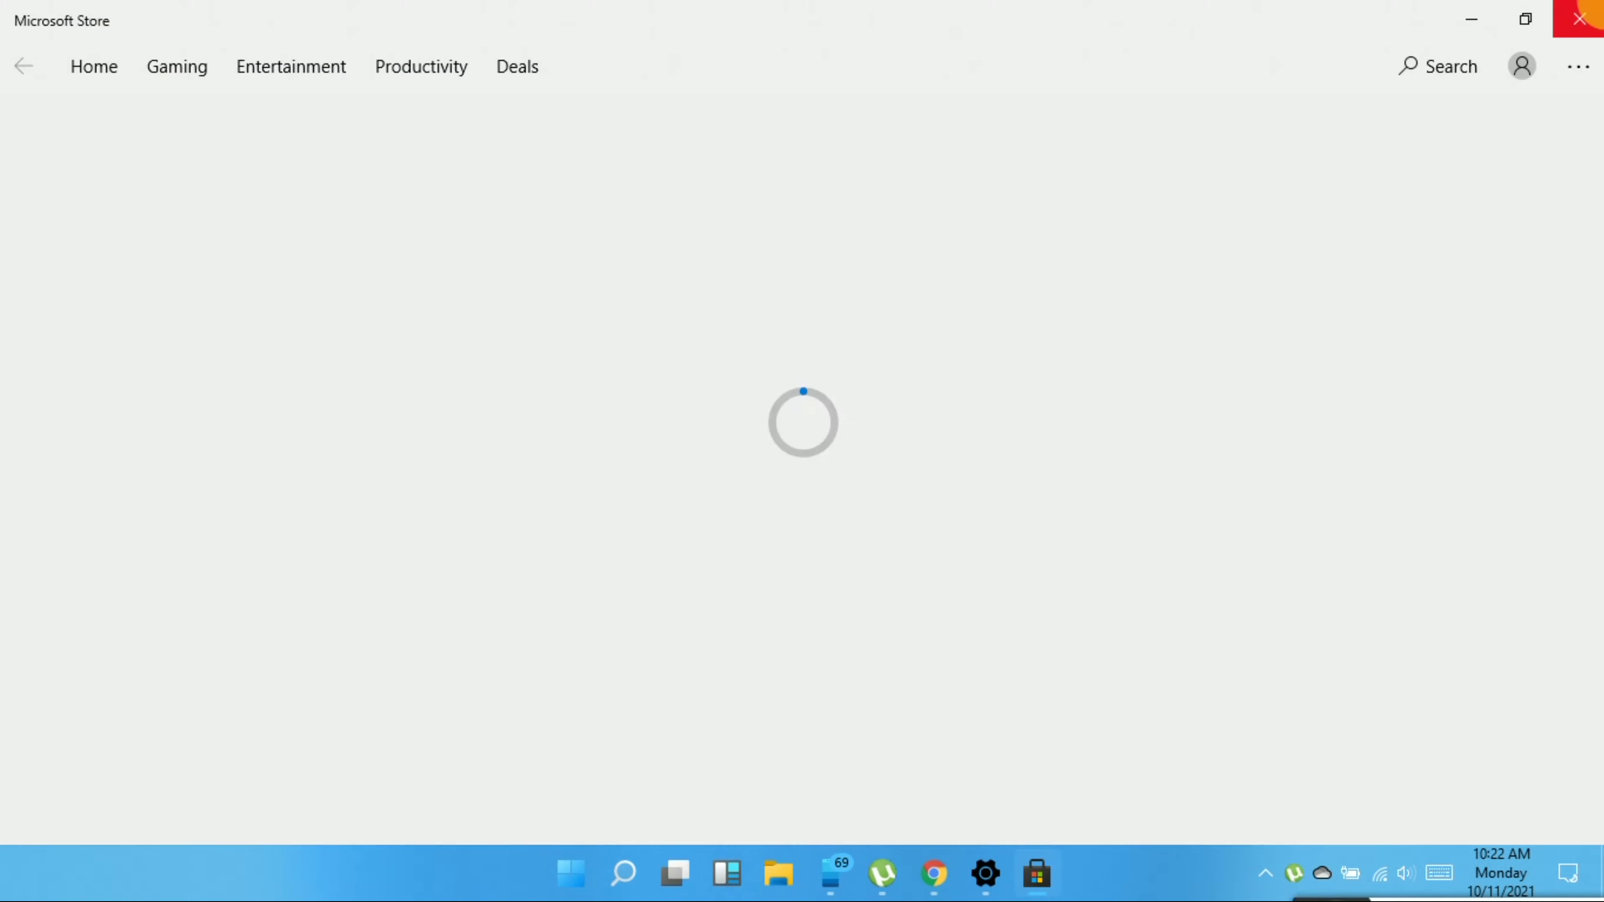
pyautogui.click(1581, 13)
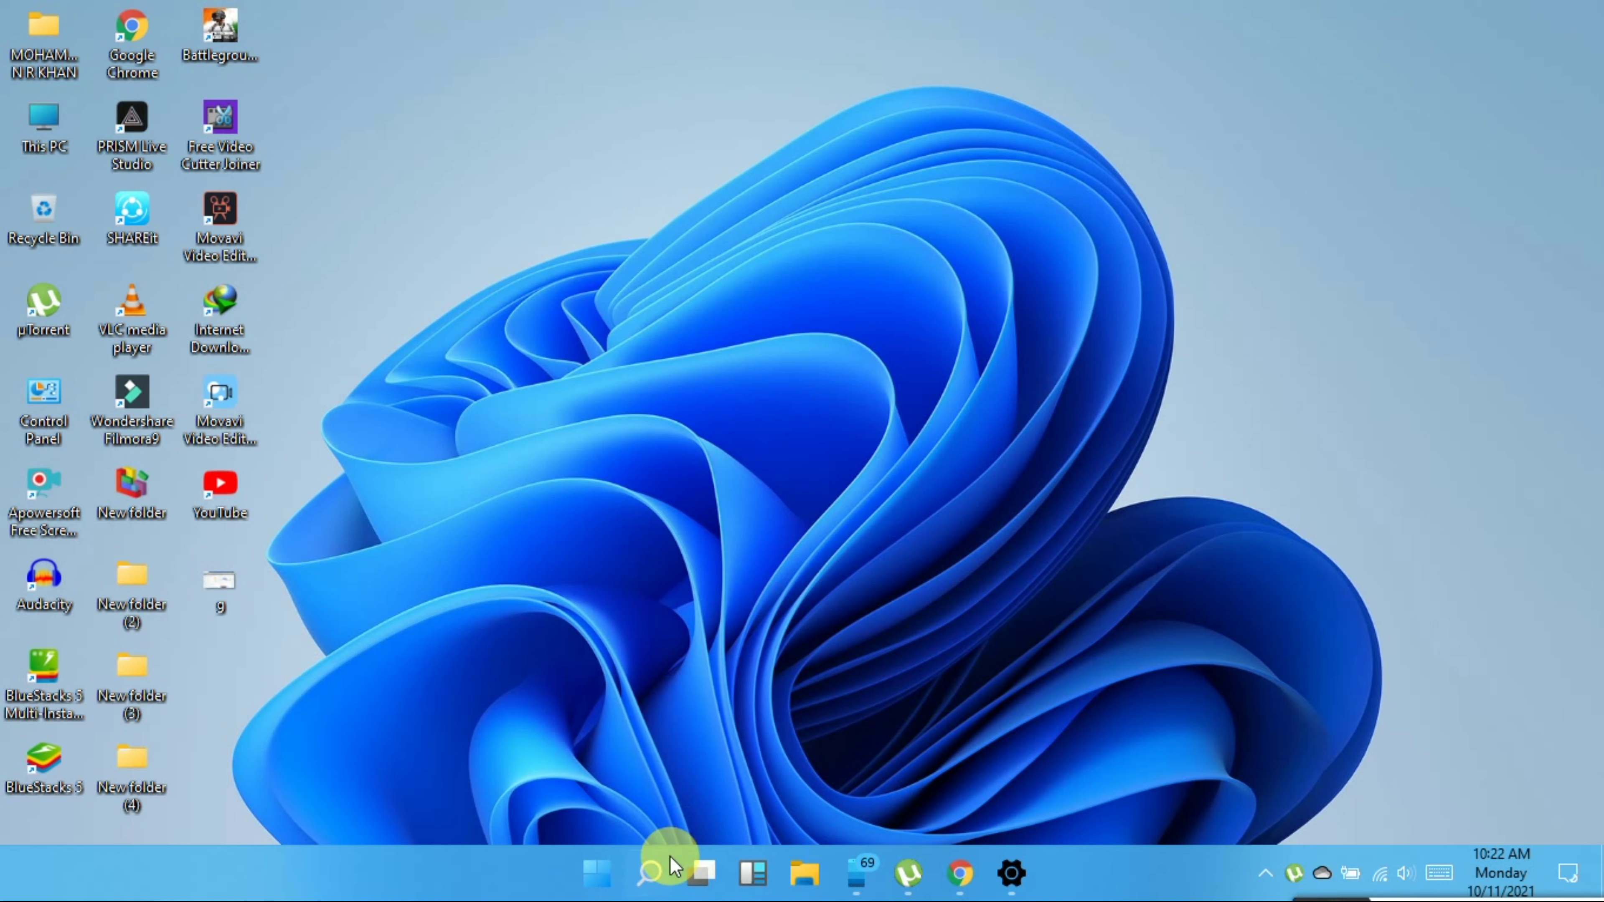
# Switch to Chrome, copy the web address of the Flipkart search page for redmi note 10 prime, and minimize the browser
pyautogui.click(967, 862)
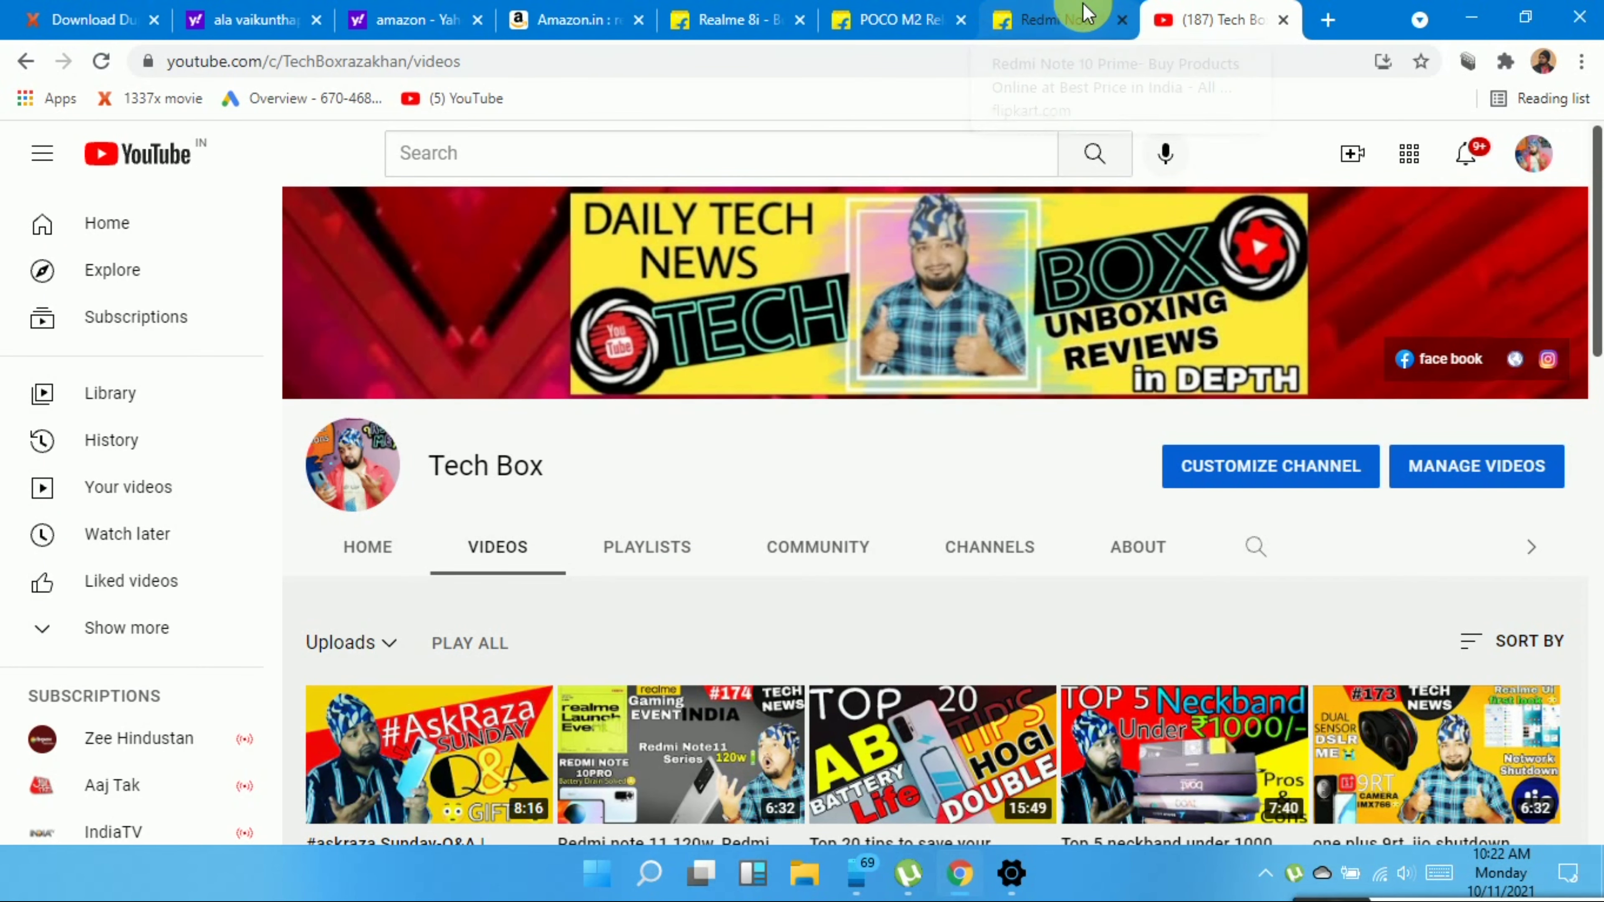
pyautogui.click(999, 11)
pyautogui.click(524, 66)
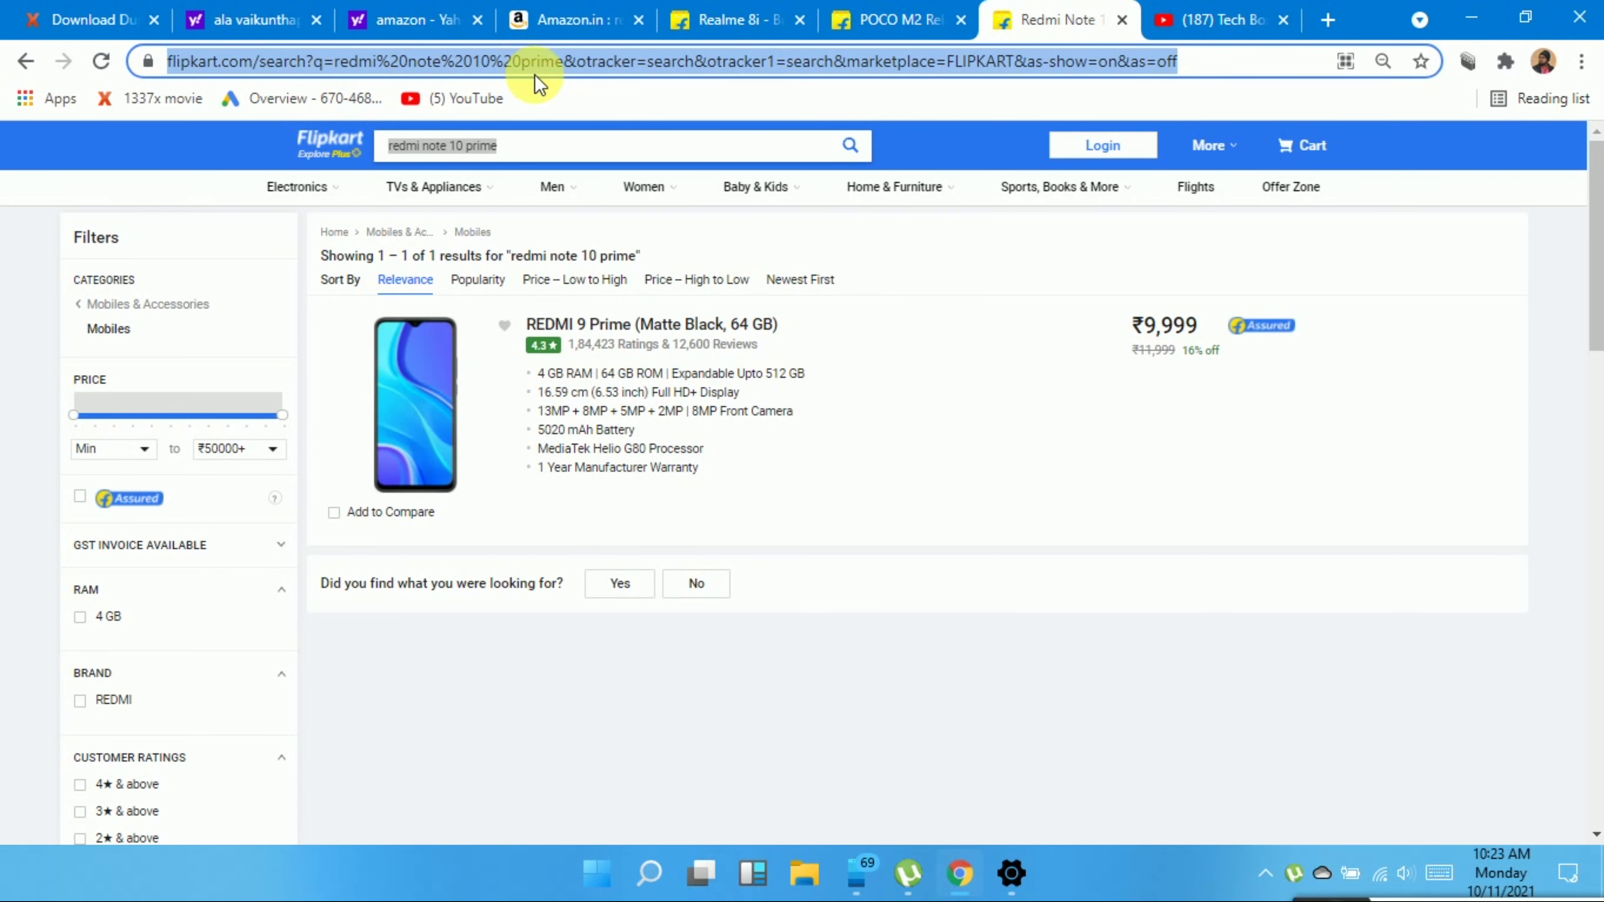
pyautogui.click(1494, 8)
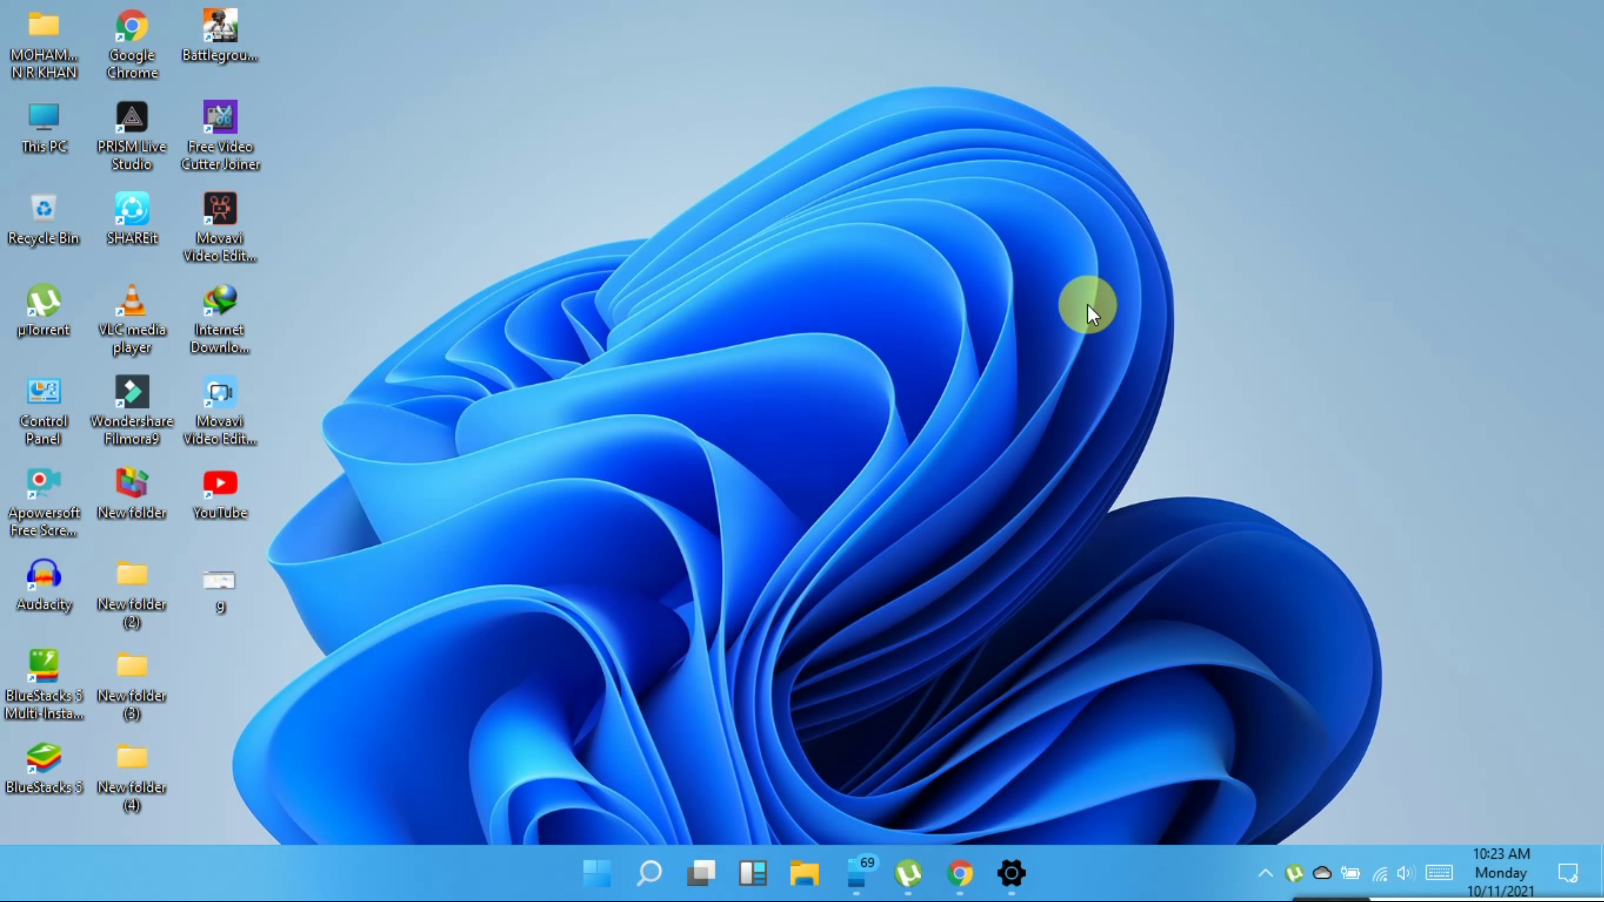
# Look through the copied links and image snips in the clipboard history and pick one of the image snips
pyautogui.press('super+v')
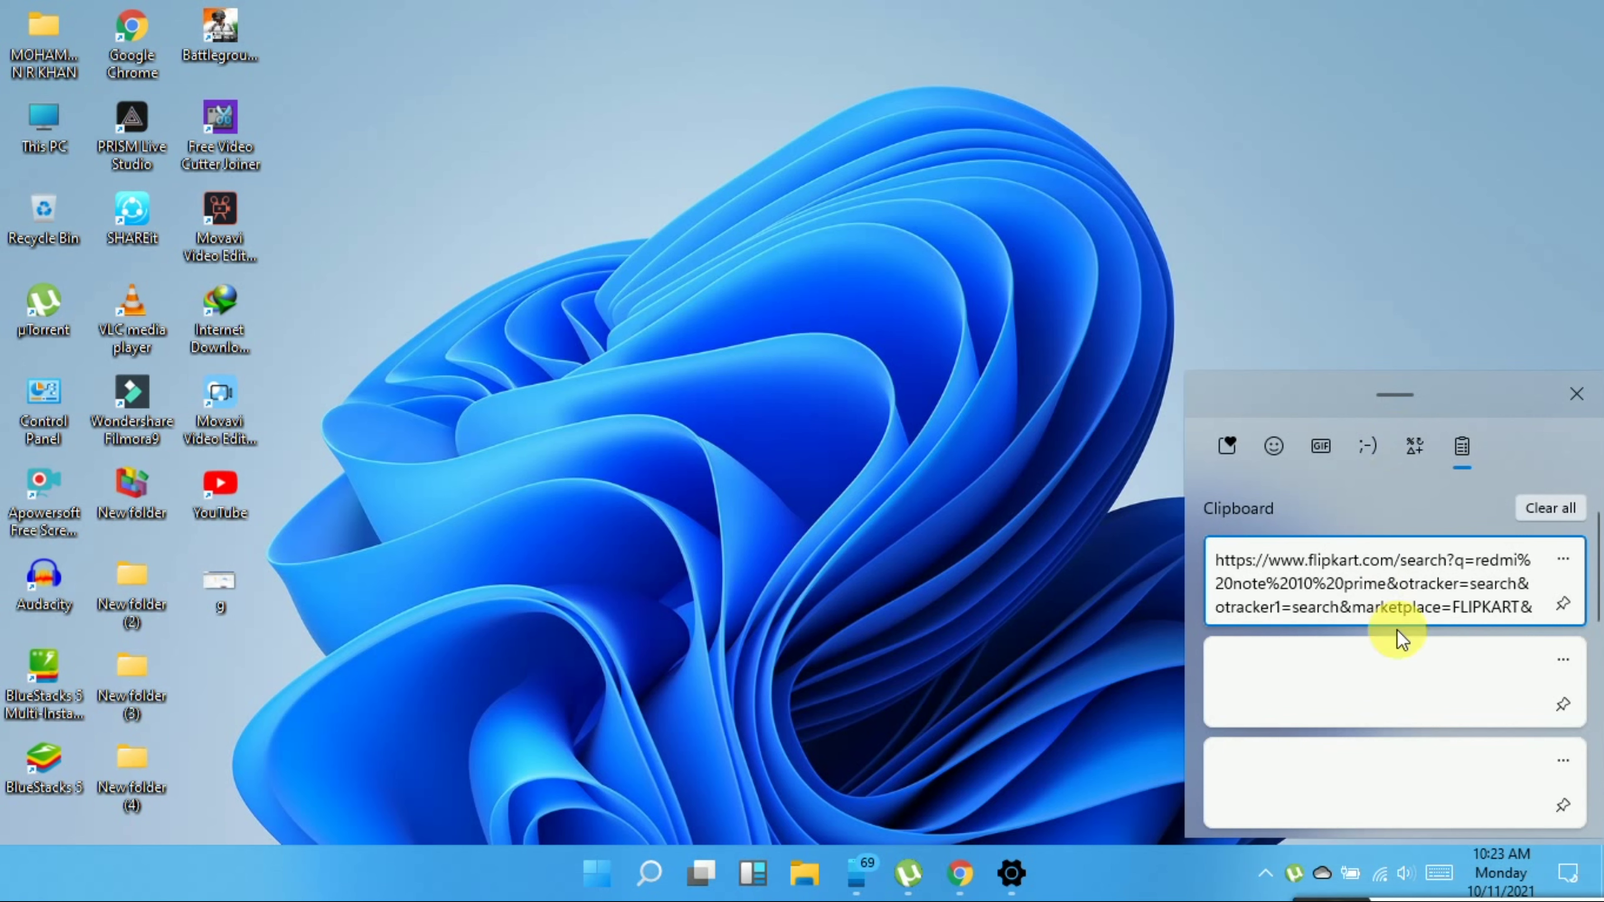
pyautogui.scroll(-1, 1442, 671)
pyautogui.scroll(-2, 1440, 661)
pyautogui.scroll(-1, 1325, 624)
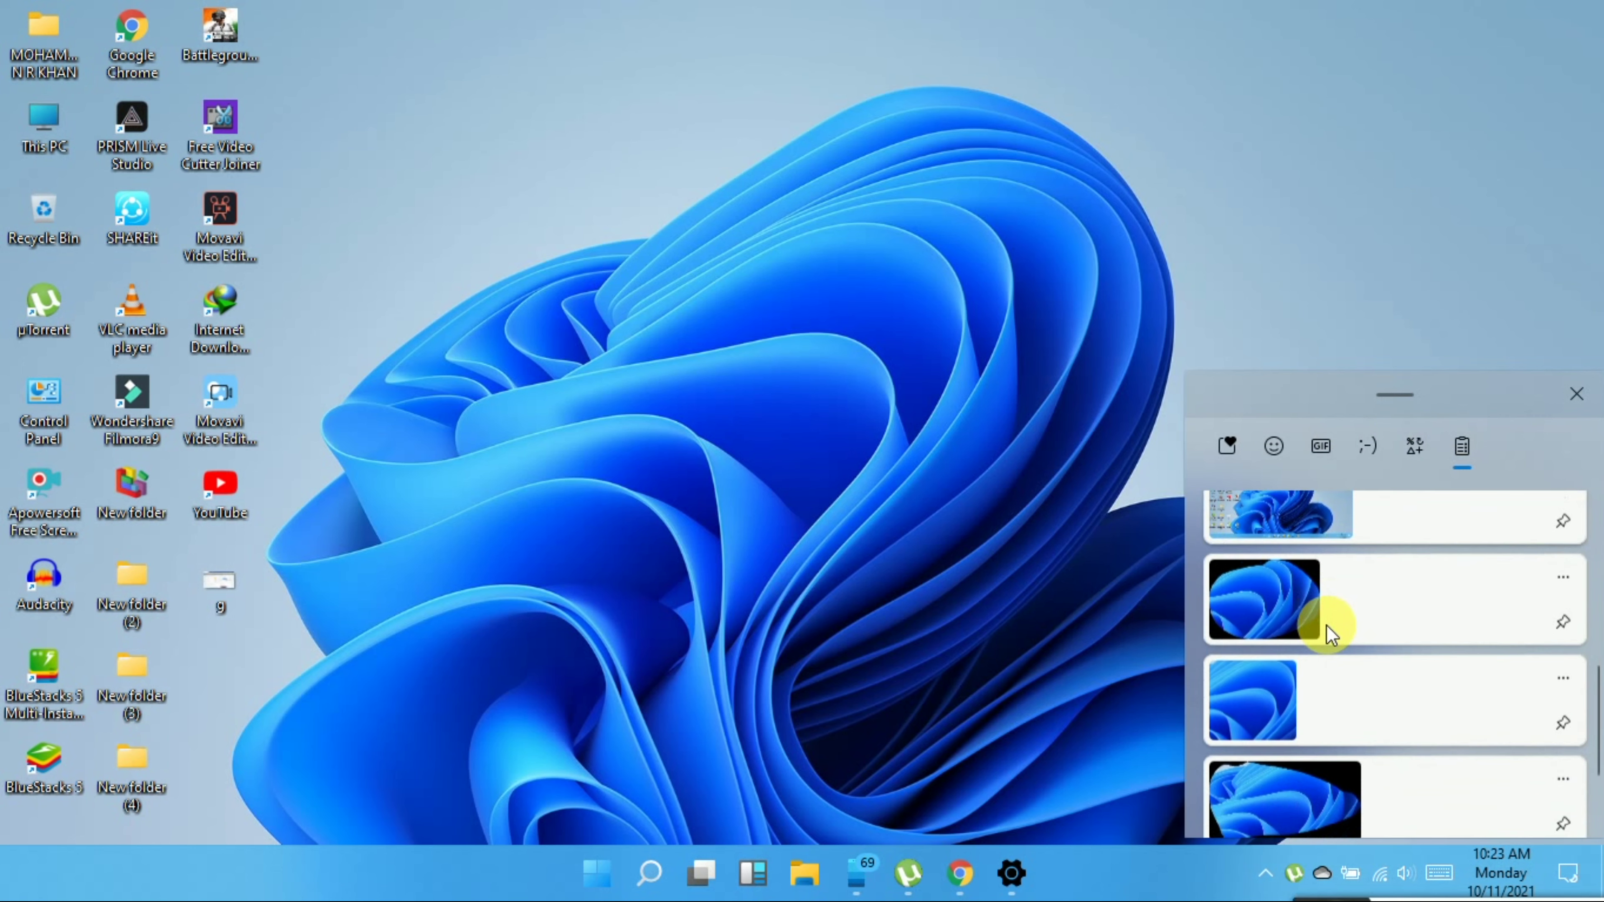
pyautogui.scroll(-1, 1326, 624)
pyautogui.scroll(5, 1326, 624)
pyautogui.scroll(-2, 1326, 624)
pyautogui.scroll(-1, 1324, 632)
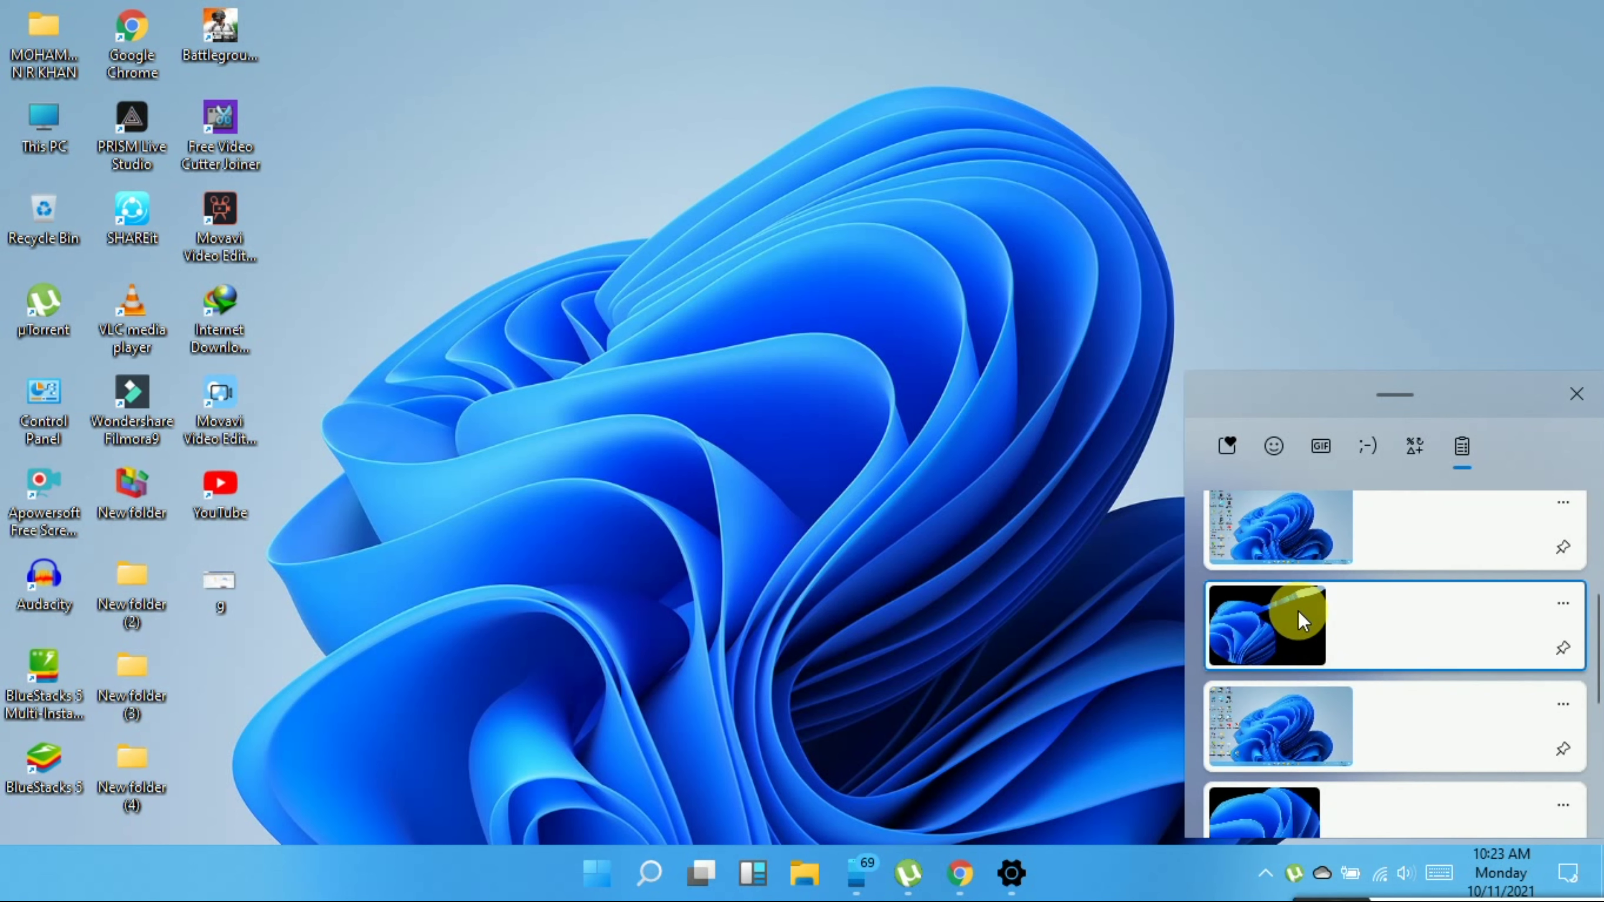
pyautogui.click(1298, 611)
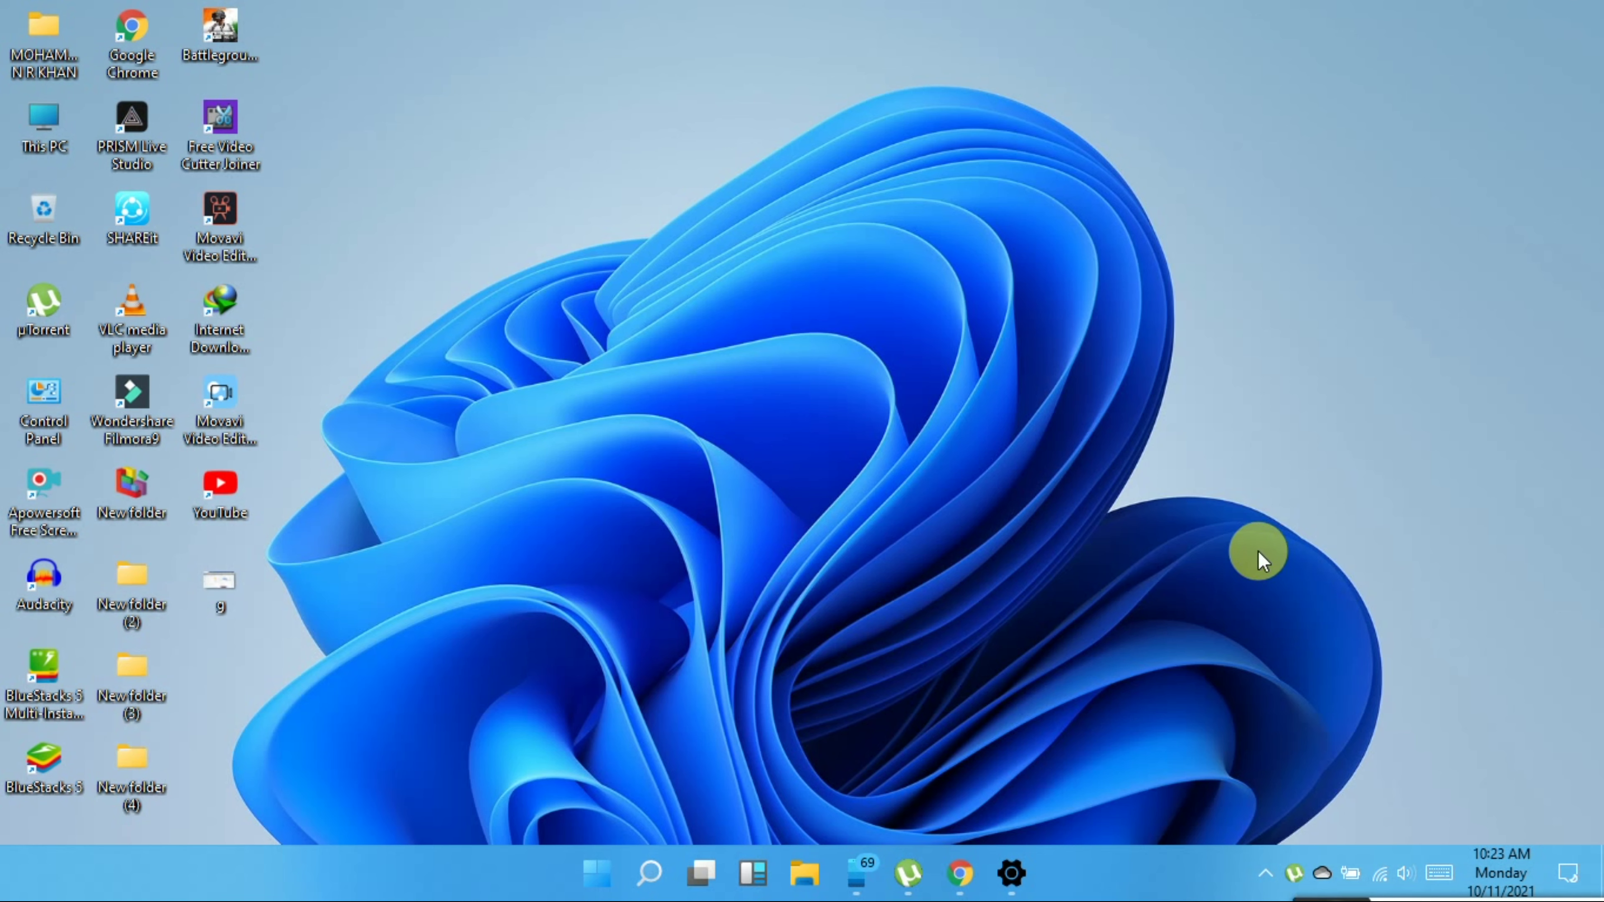
# Reopen the clipboard history, reveal the delete option of the second item and pick that image snip
pyautogui.press('super+v')
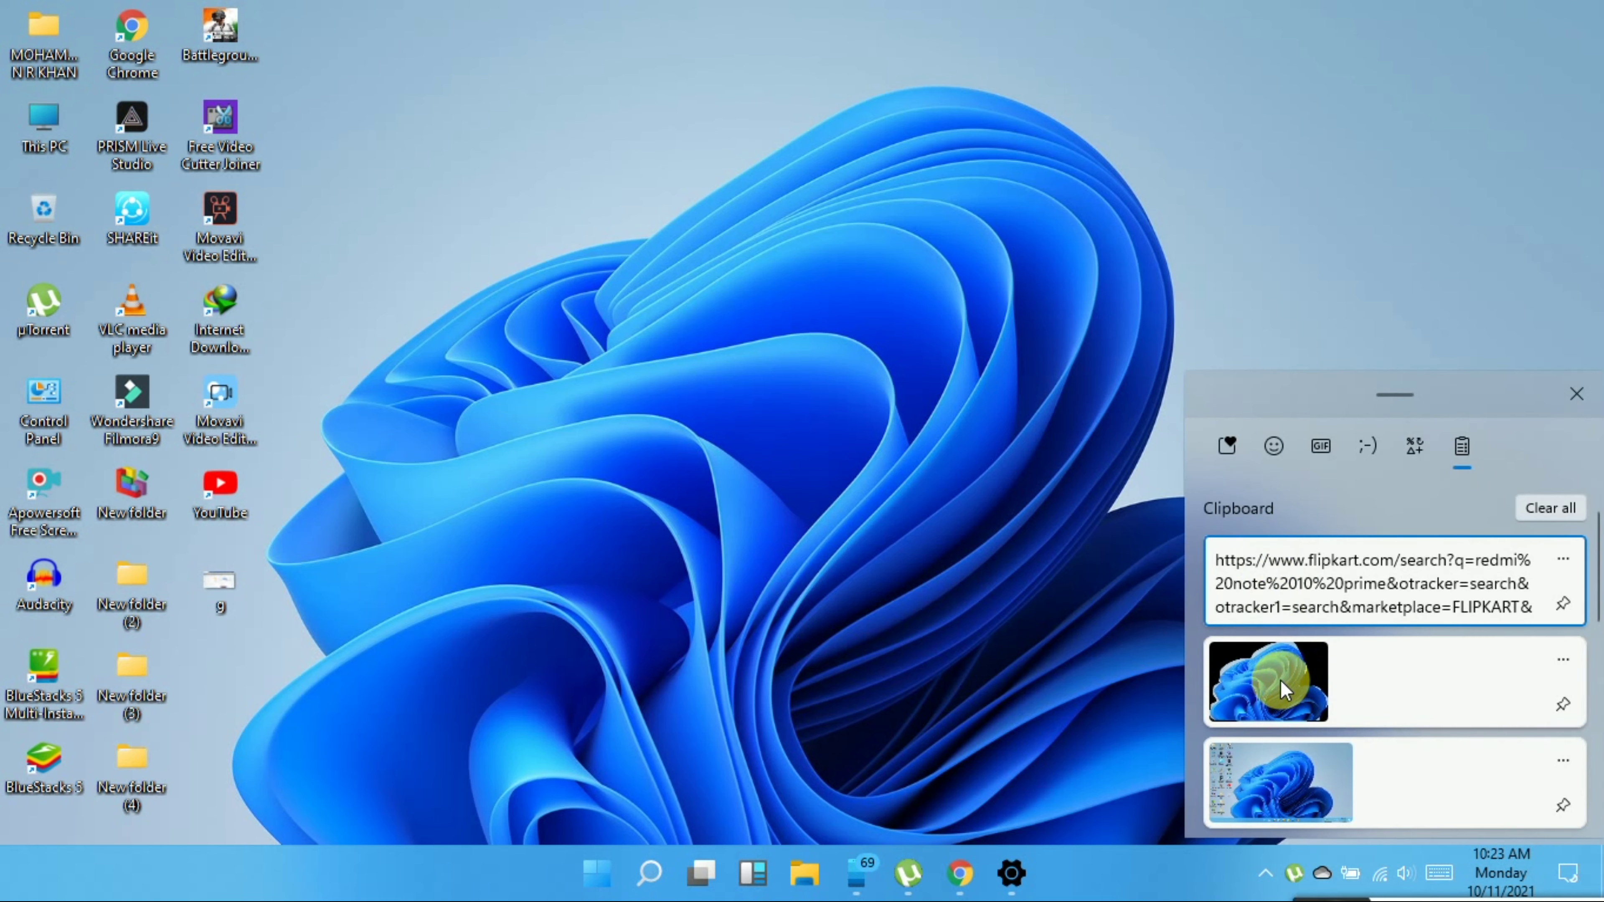
pyautogui.moveTo(1594, 666); pyautogui.dragTo(1416, 683)
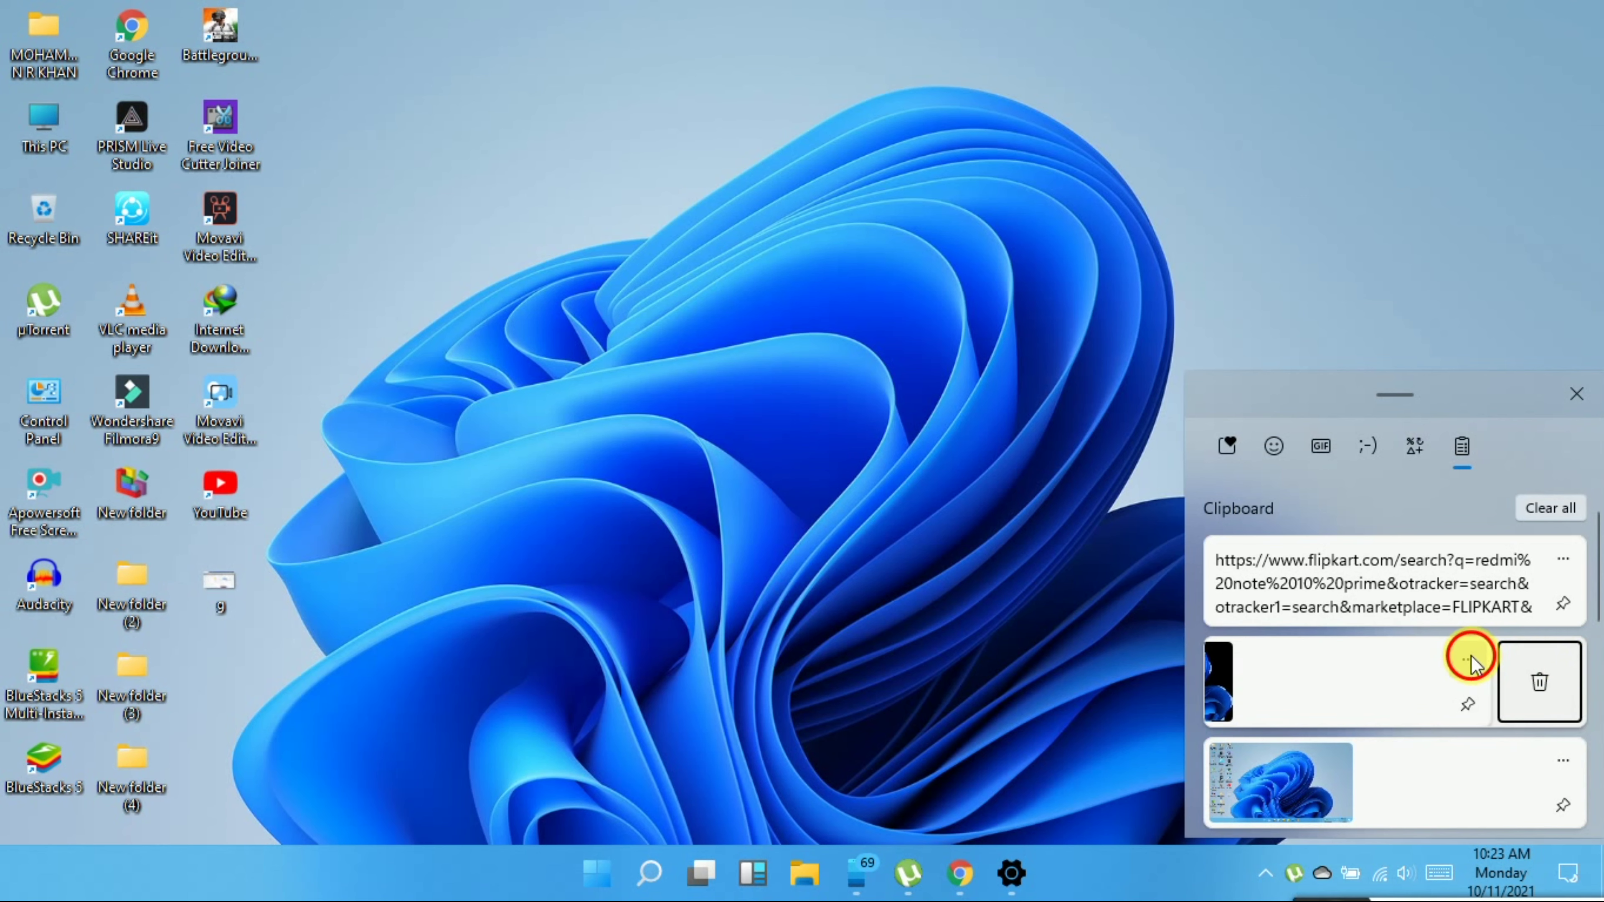
pyautogui.click(1254, 702)
# Open Windows search and launch Paint with a blank canvas
pyautogui.click(648, 873)
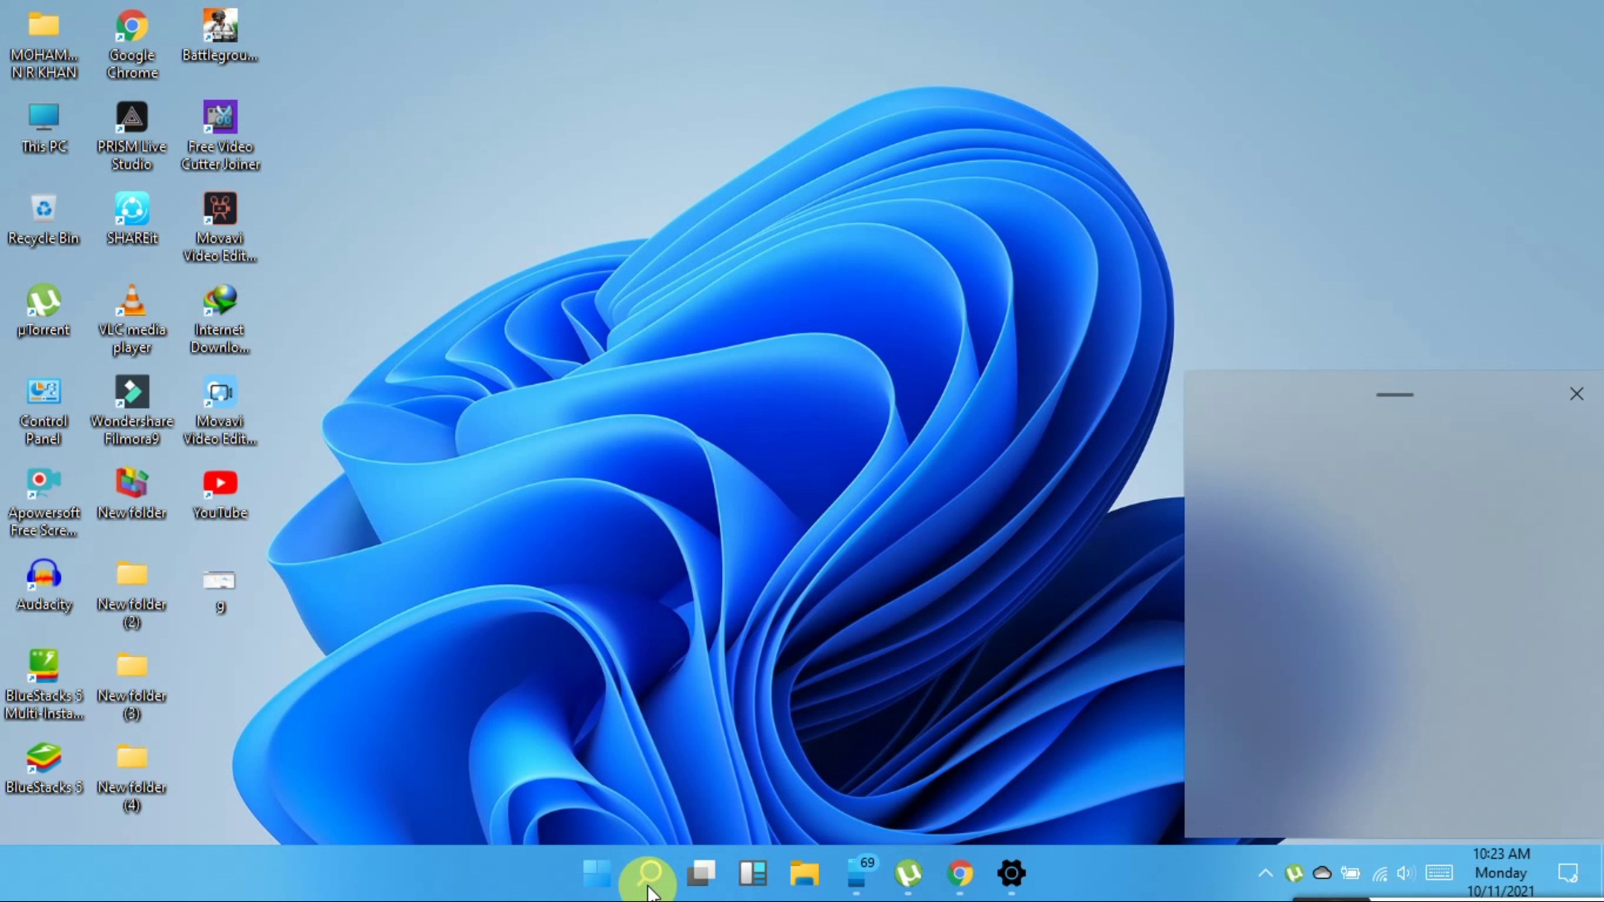
pyautogui.click(649, 875)
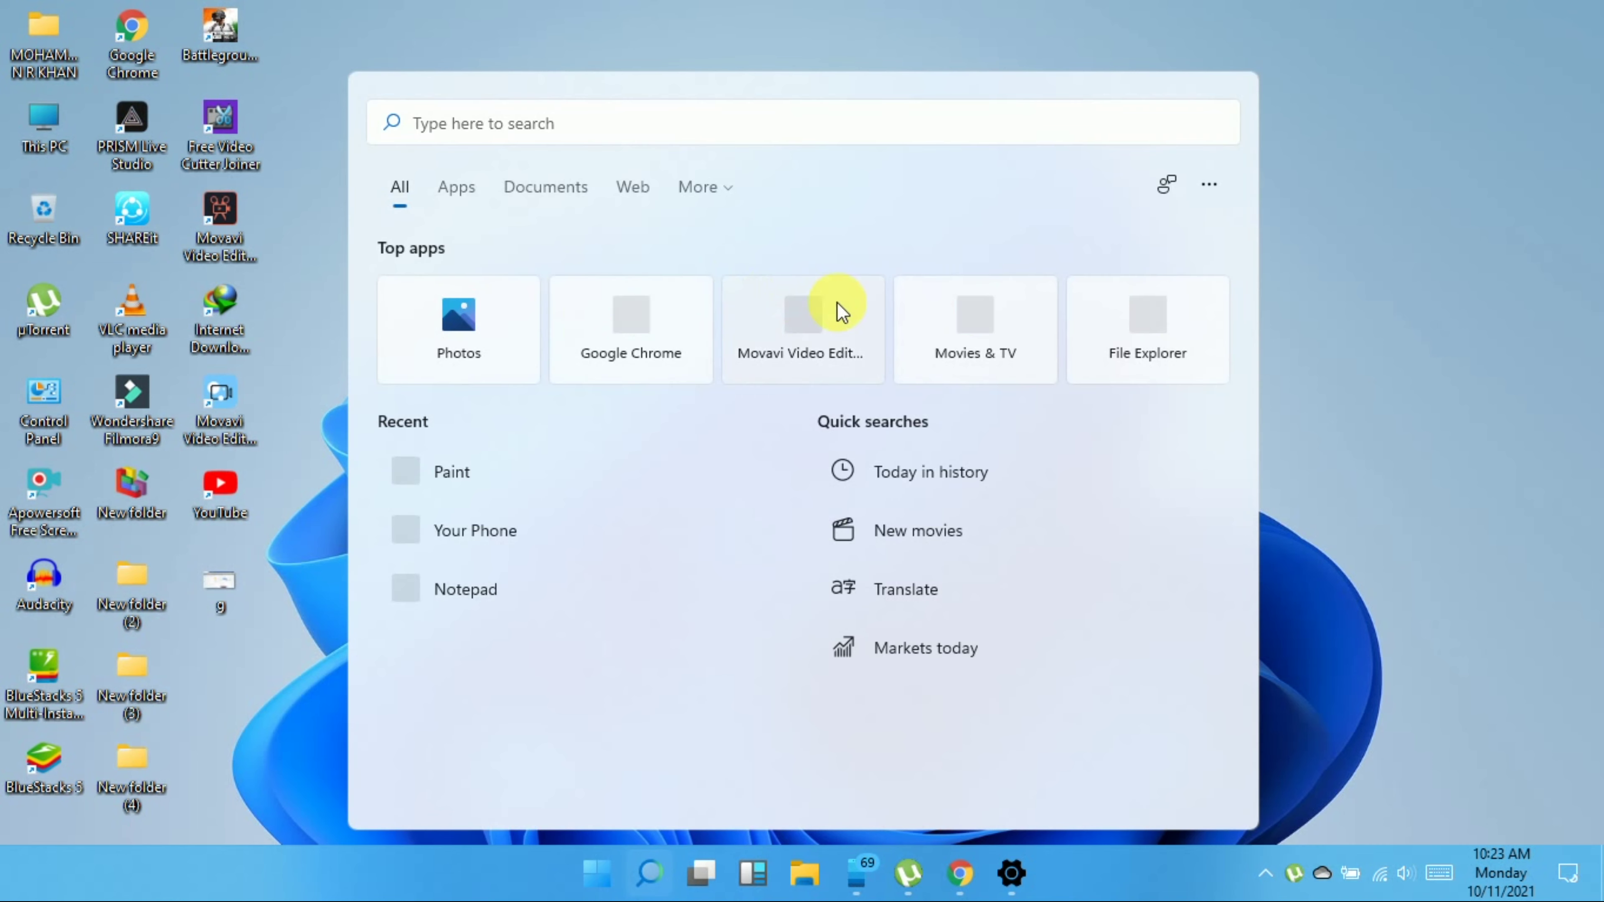
pyautogui.press('Escape')
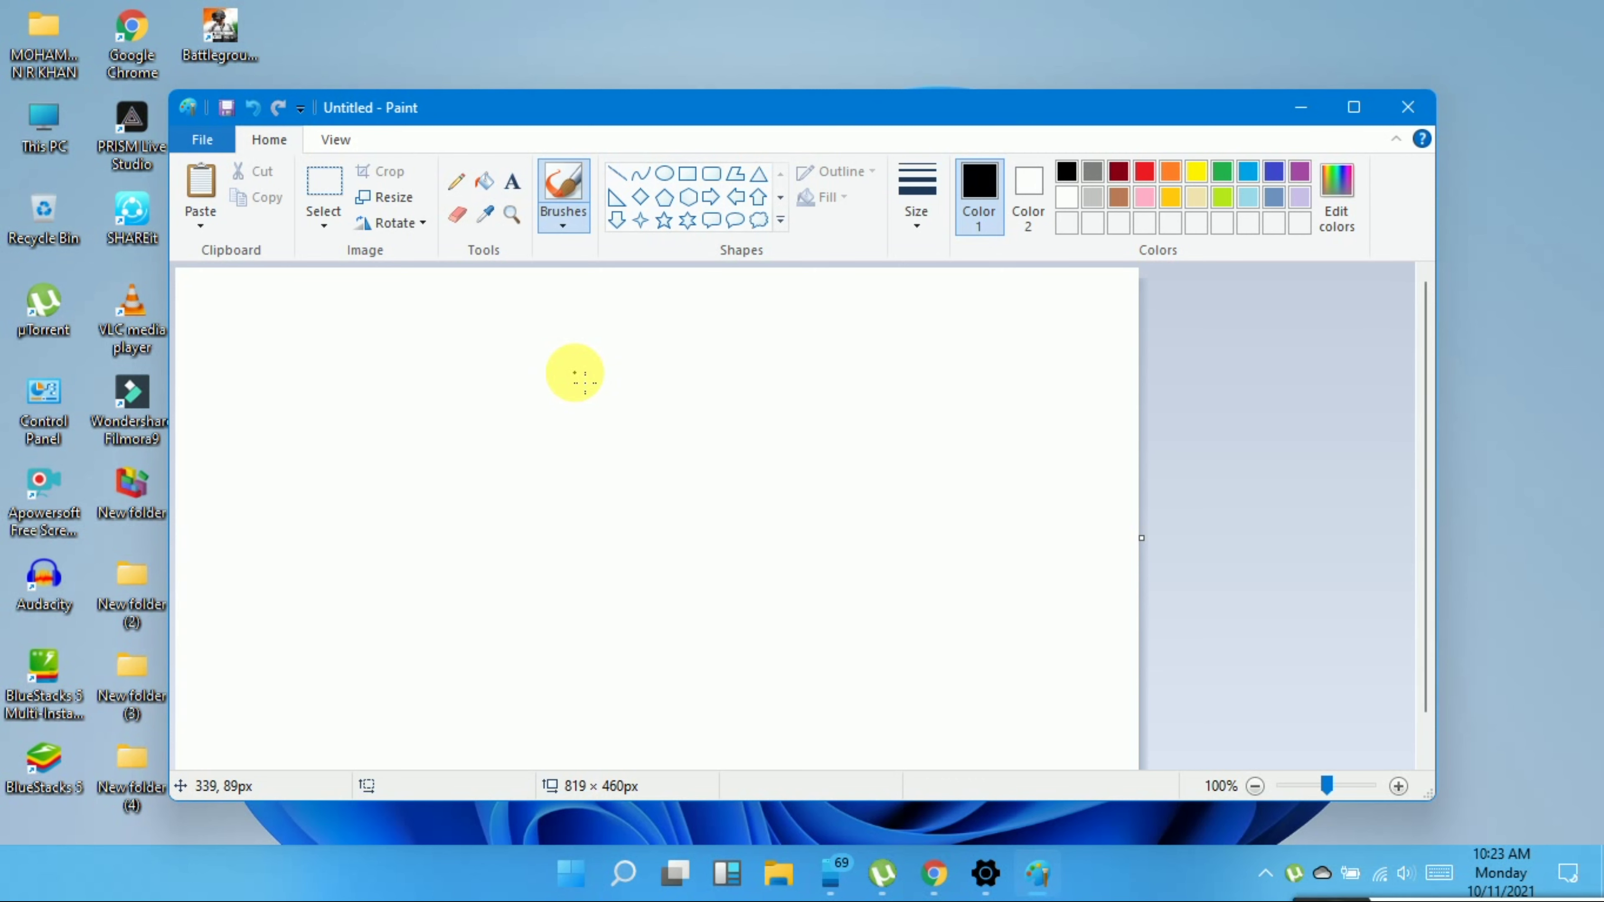
# Paste the picked image snip onto the blank Paint canvas and maximize the window
pyautogui.hotkey('ctrl', 'v')
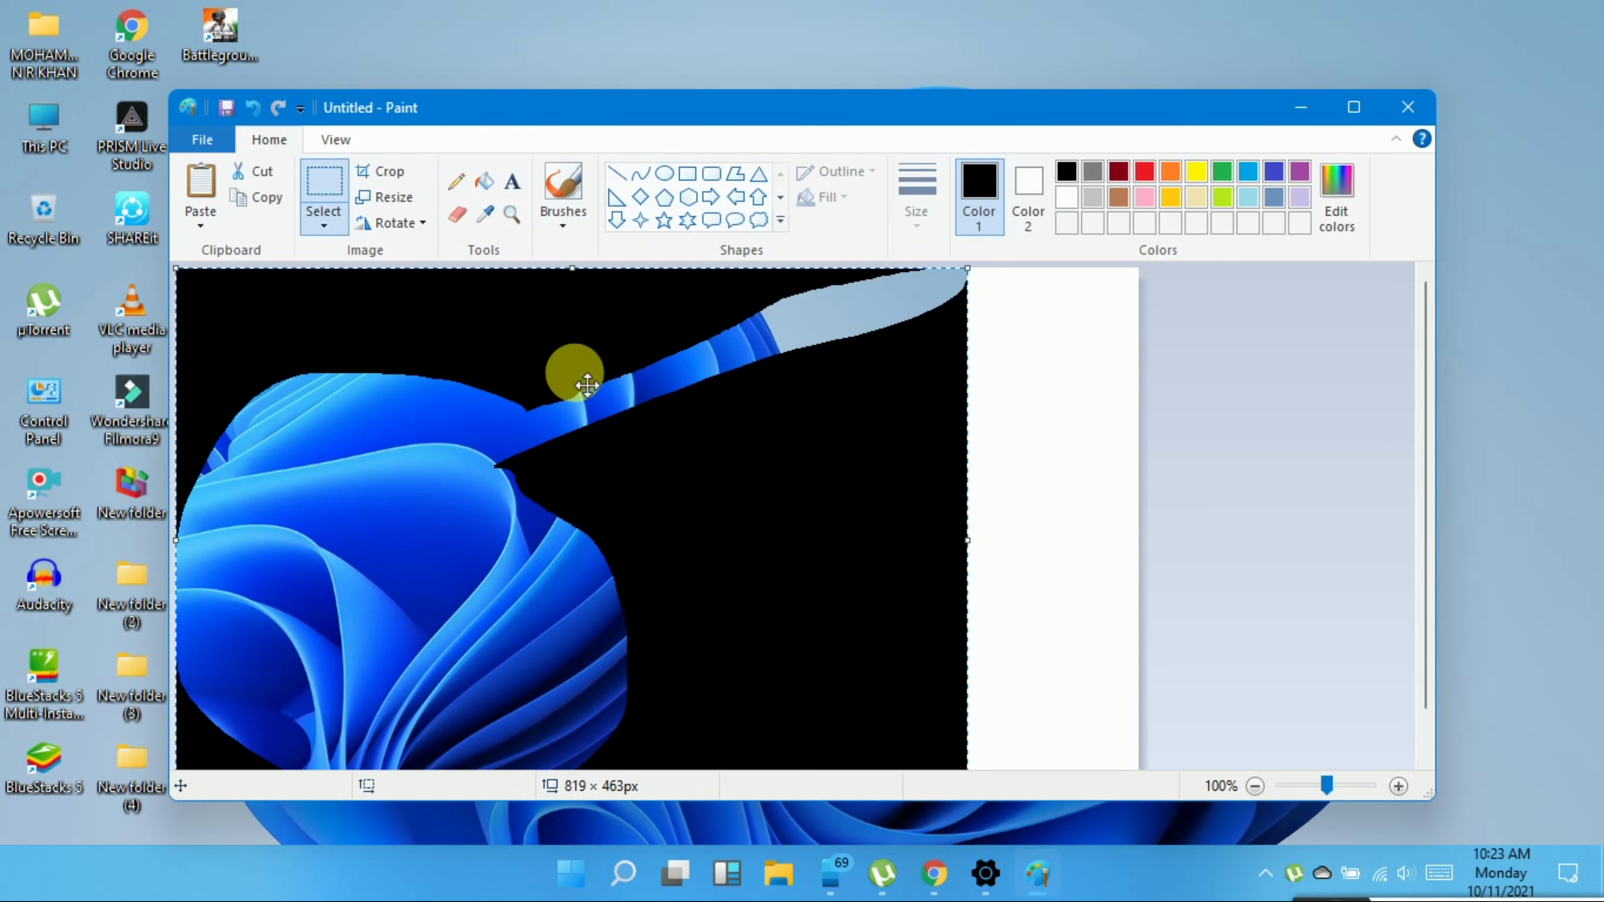
pyautogui.click(1351, 109)
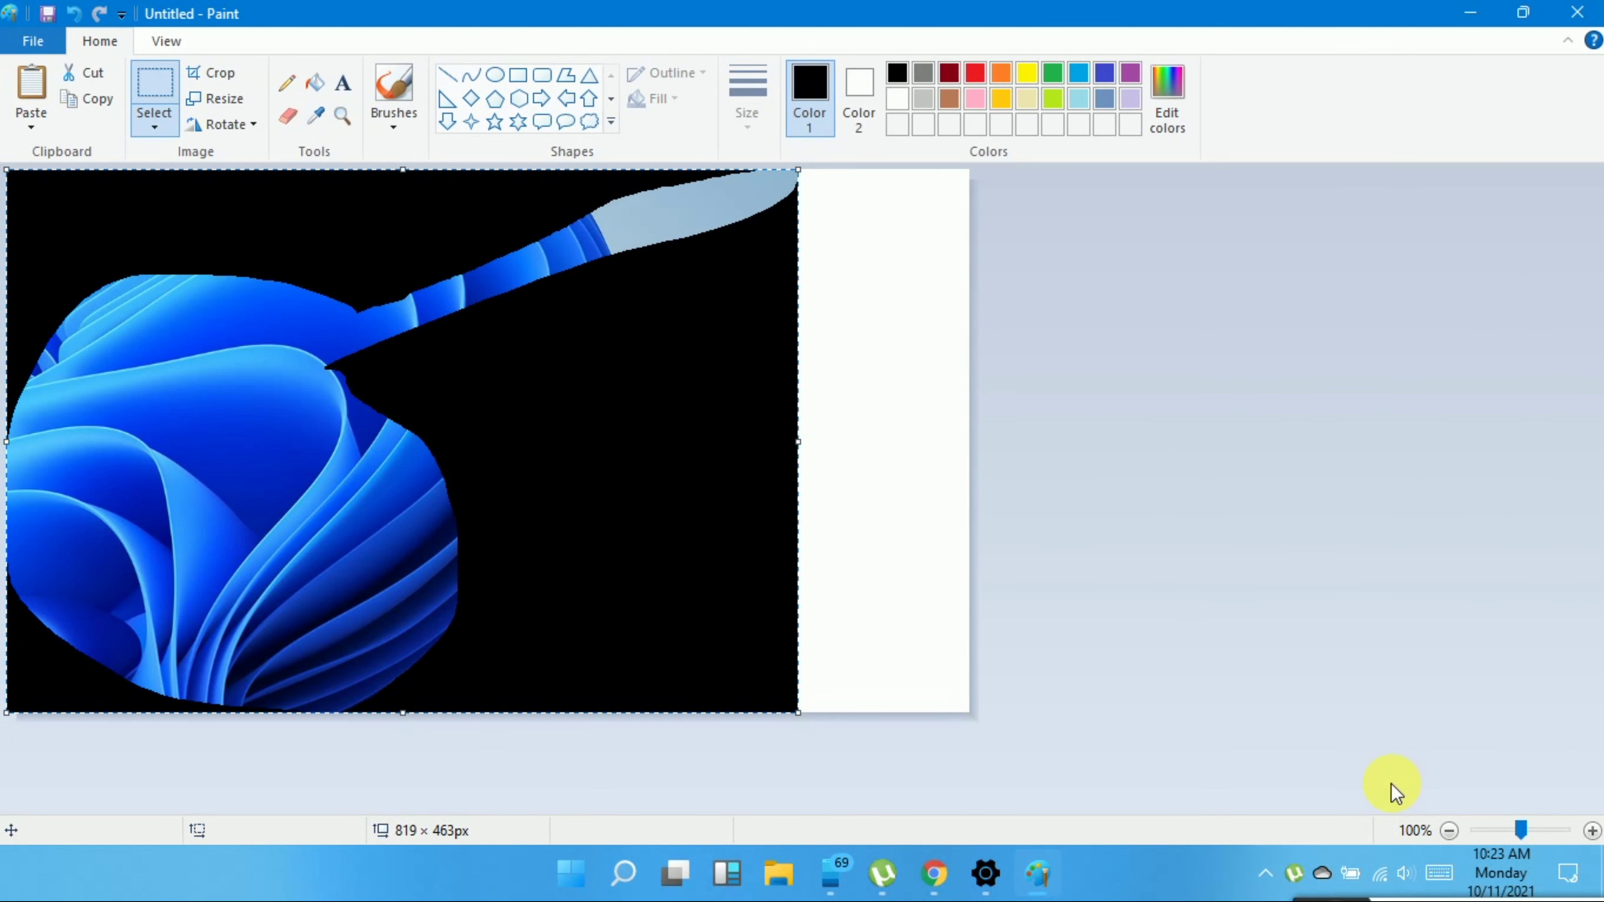
# Reopen the clipboard history and look through all the stored links and image snips
pyautogui.press('super+v')
pyautogui.scroll(-5, 1392, 714)
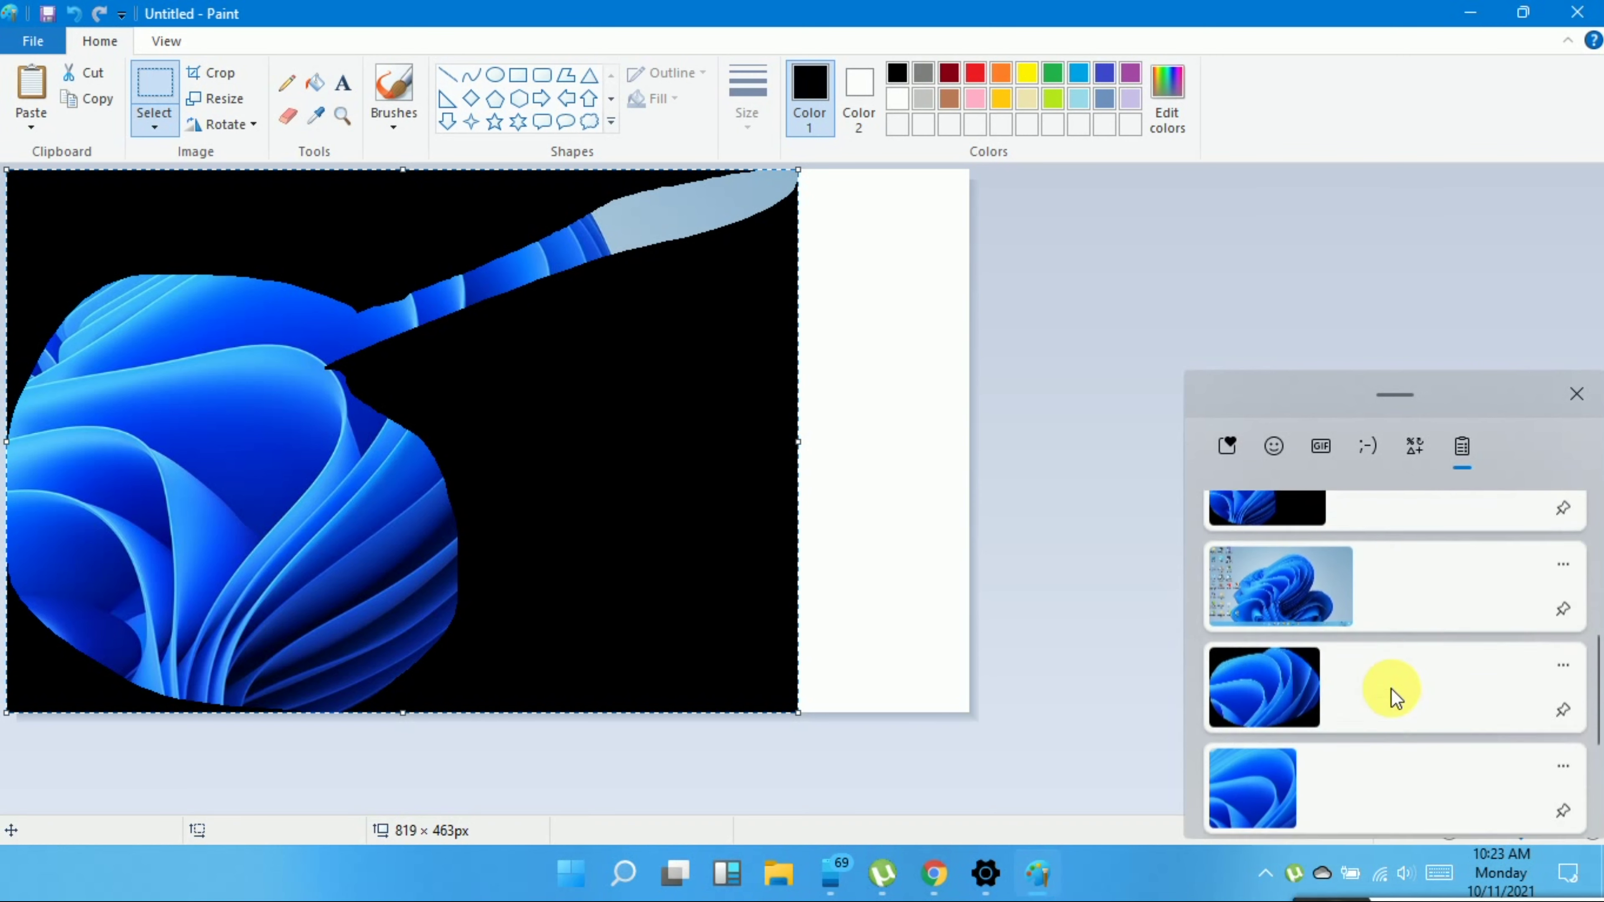
pyautogui.scroll(-2, 1392, 695)
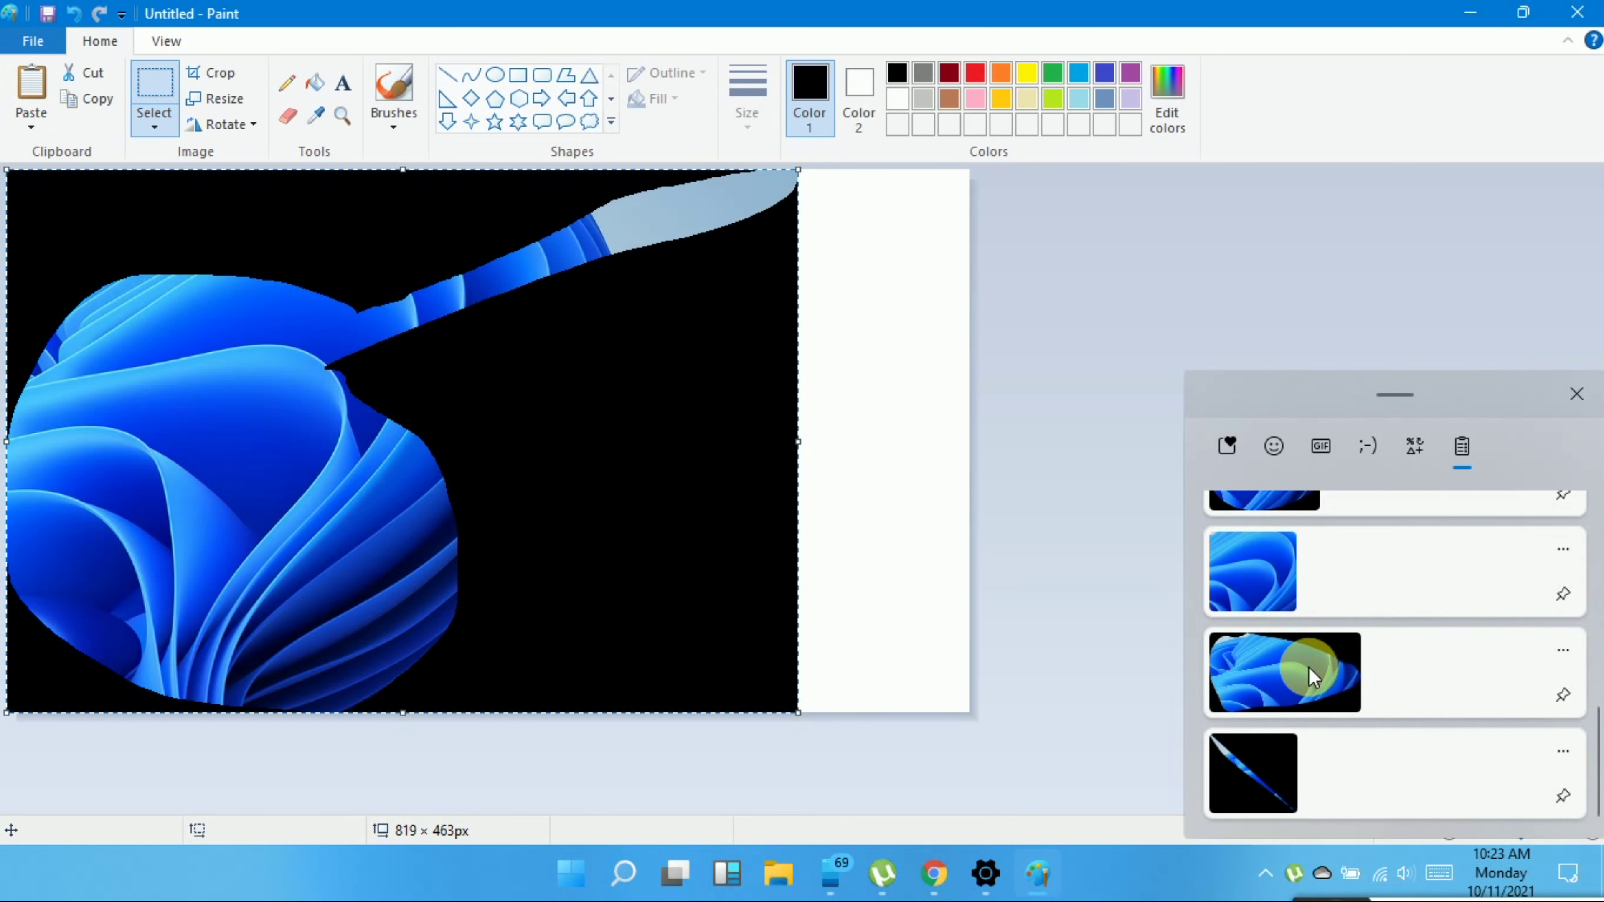
pyautogui.scroll(7, 1349, 671)
pyautogui.scroll(-3, 1395, 594)
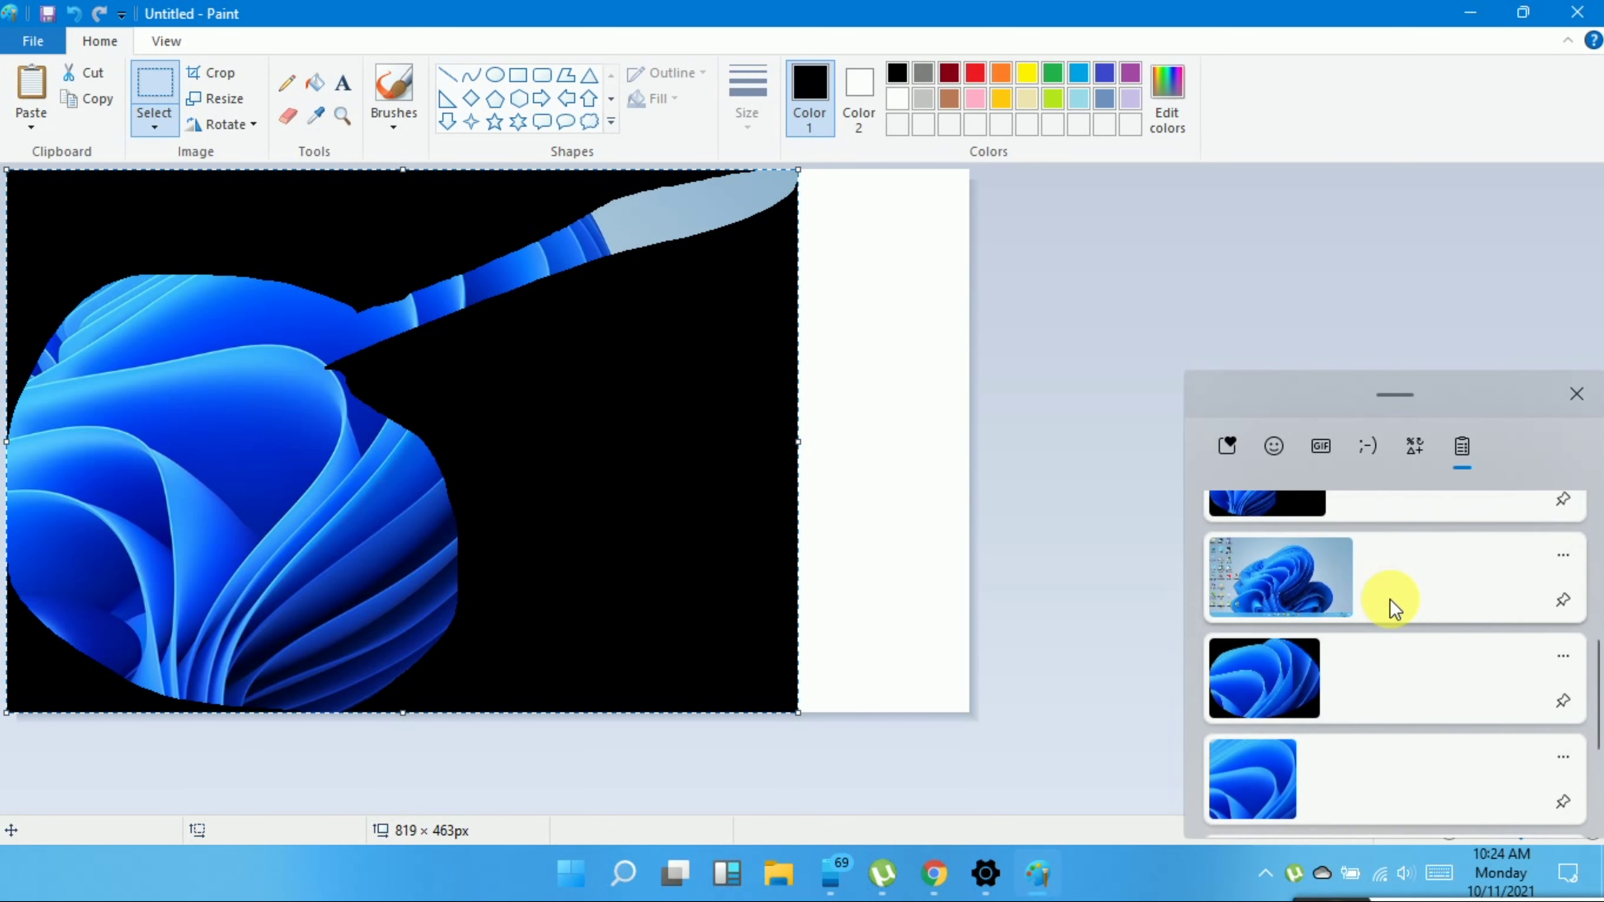
pyautogui.scroll(-3, 1394, 607)
pyautogui.scroll(6, 1390, 598)
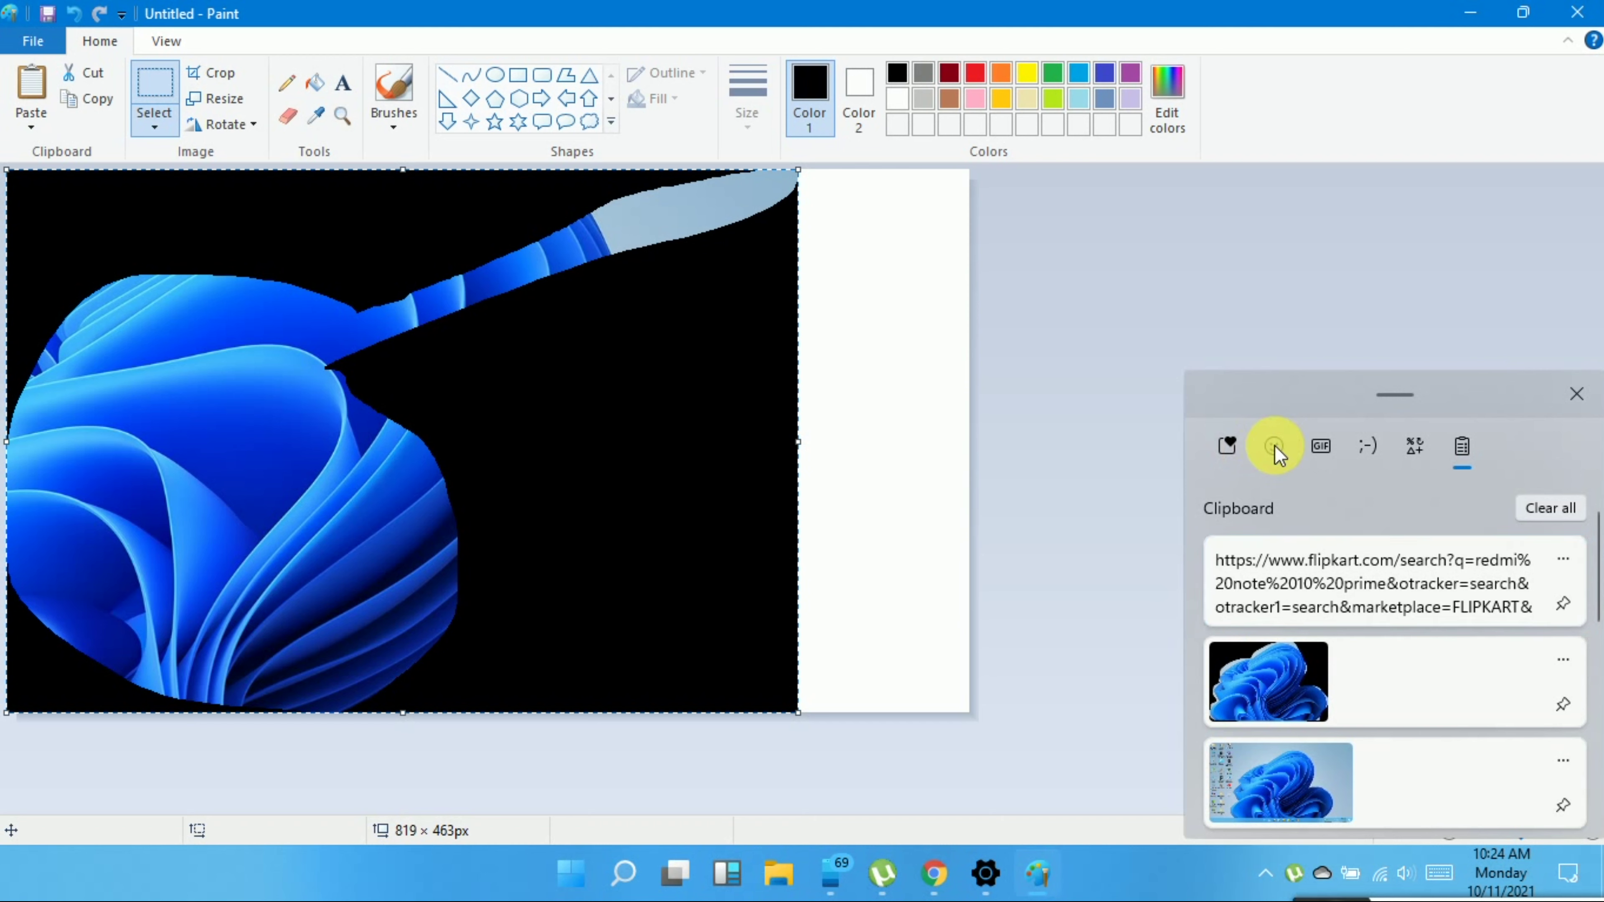
# Browse the emoji picker's smiley and People categories and return from the emoji view
pyautogui.click(1326, 453)
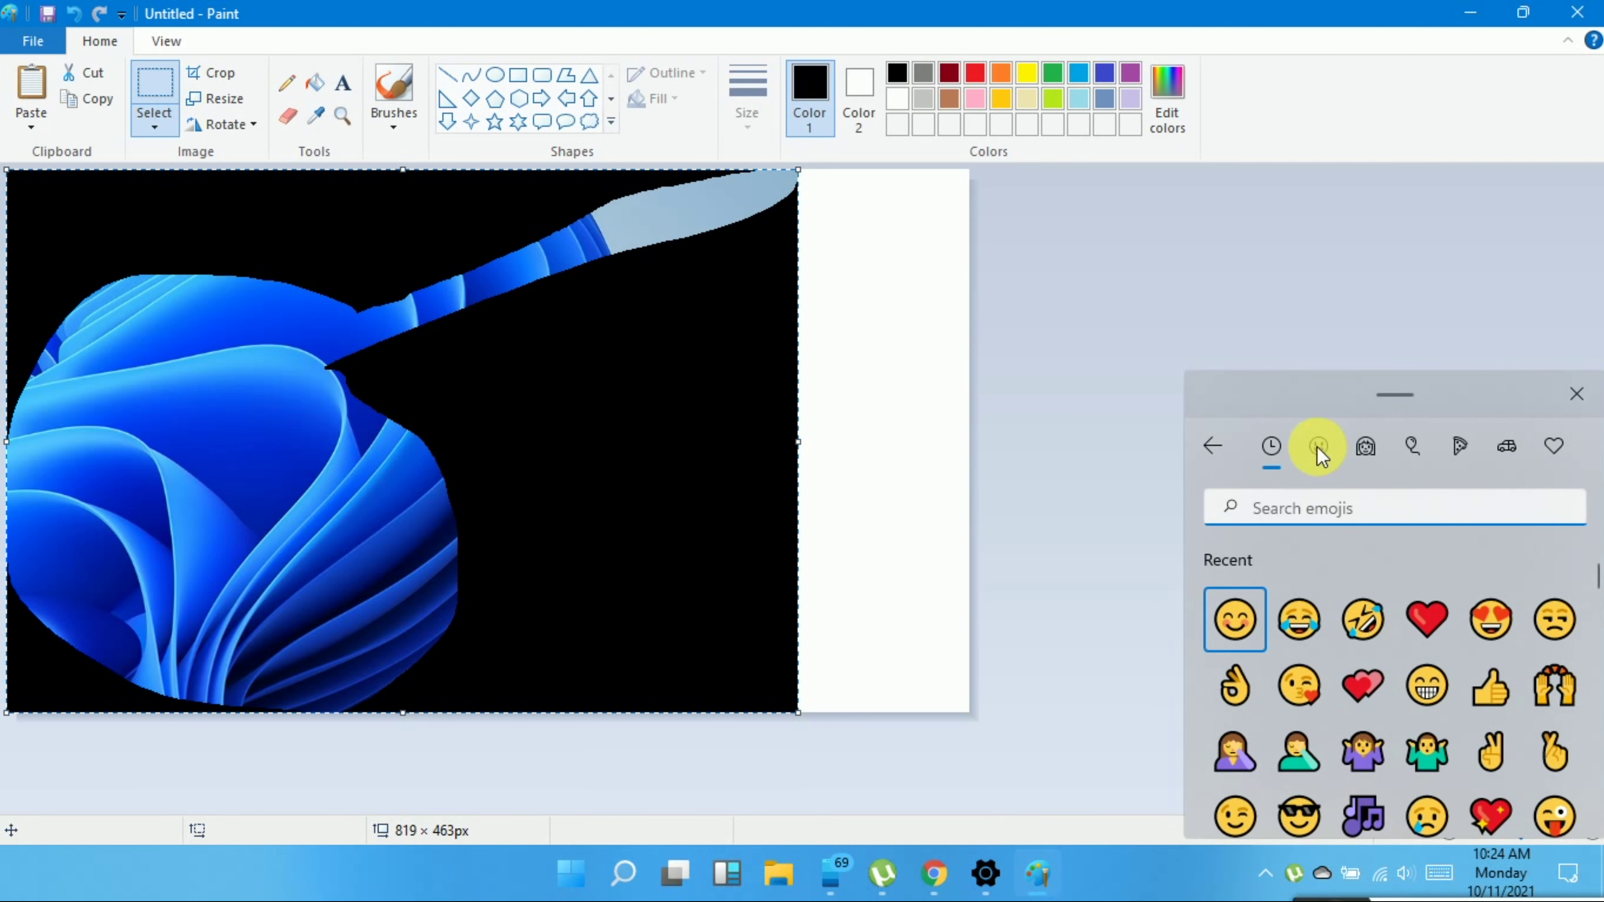
pyautogui.click(1318, 446)
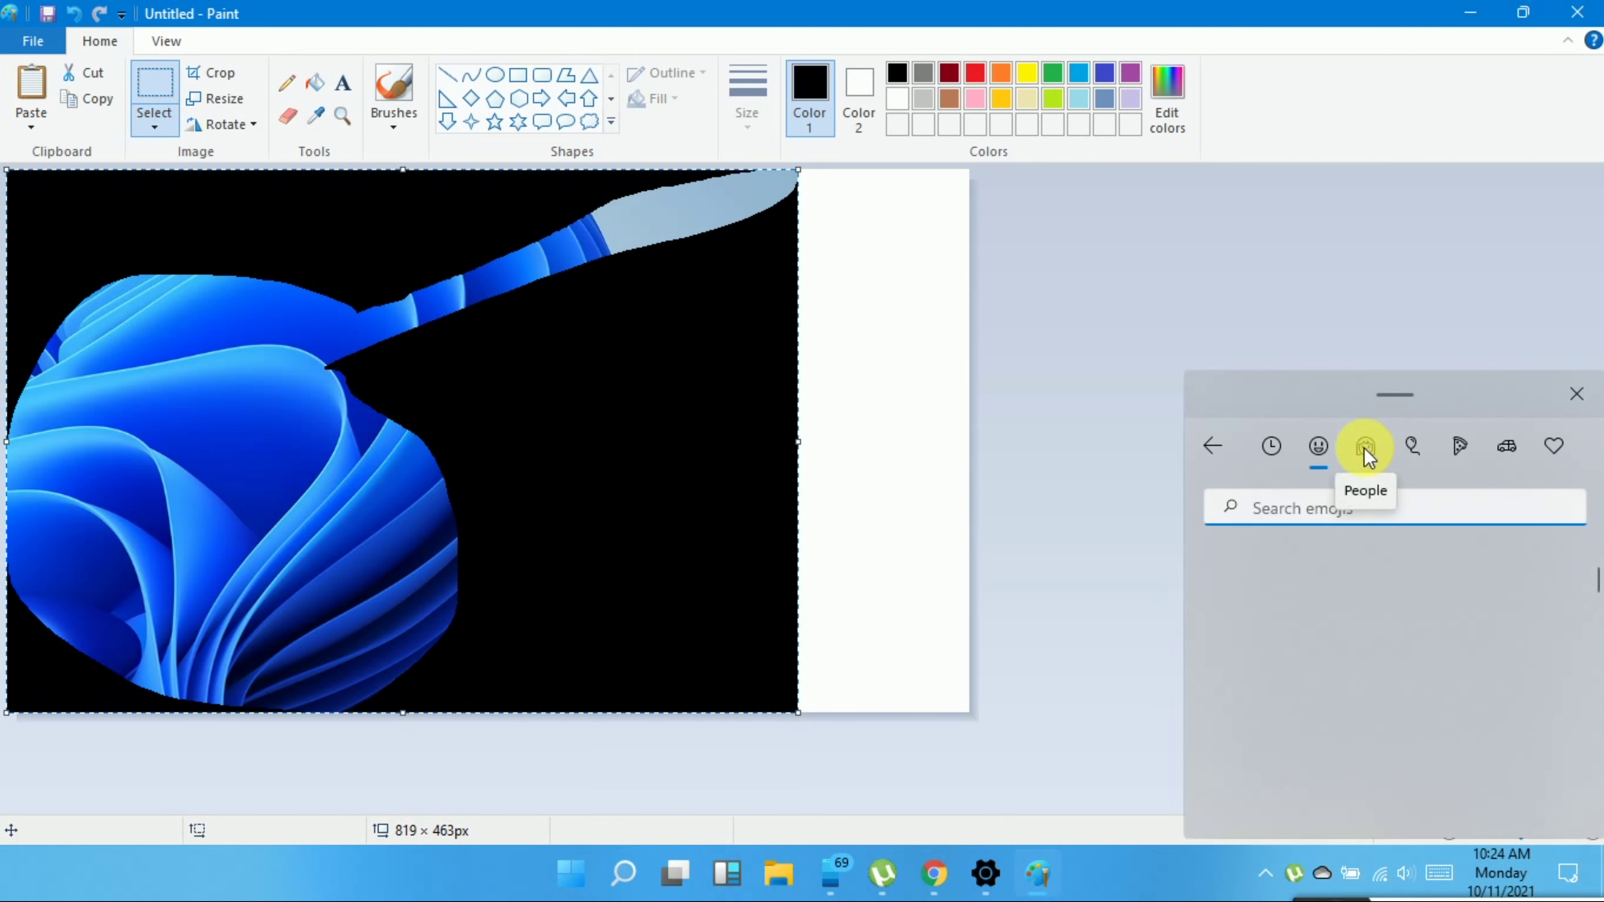
pyautogui.click(1365, 448)
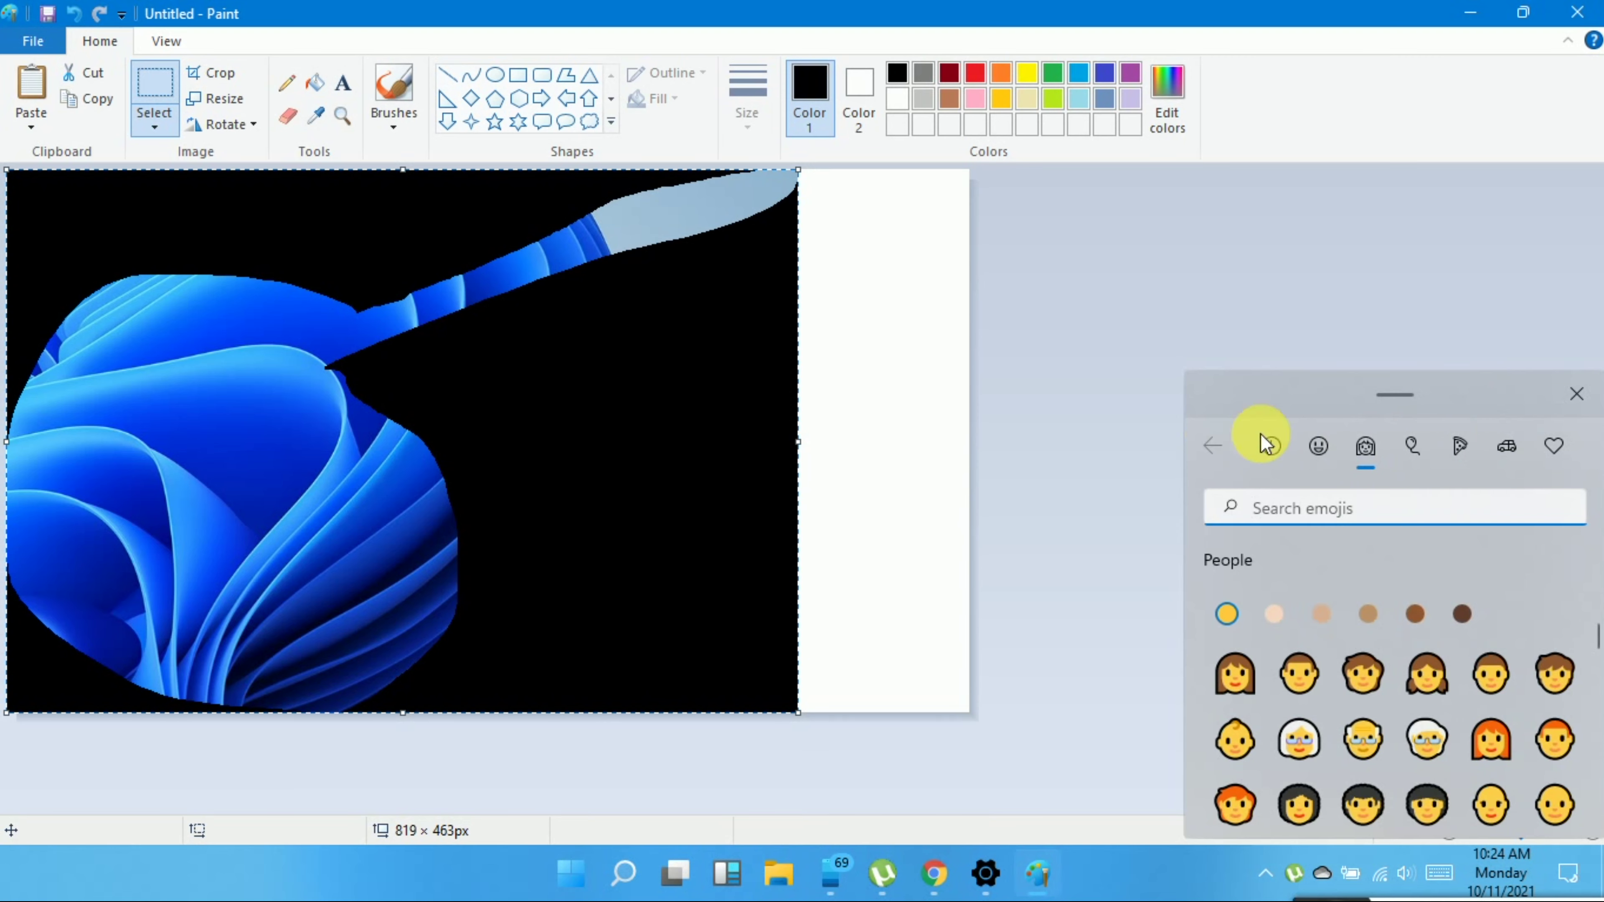
pyautogui.click(1217, 447)
# Close the emoji and clipboard panel and exit Paint without saving the pasted image
pyautogui.click(1577, 393)
pyautogui.hotkey('alt', 'F4')
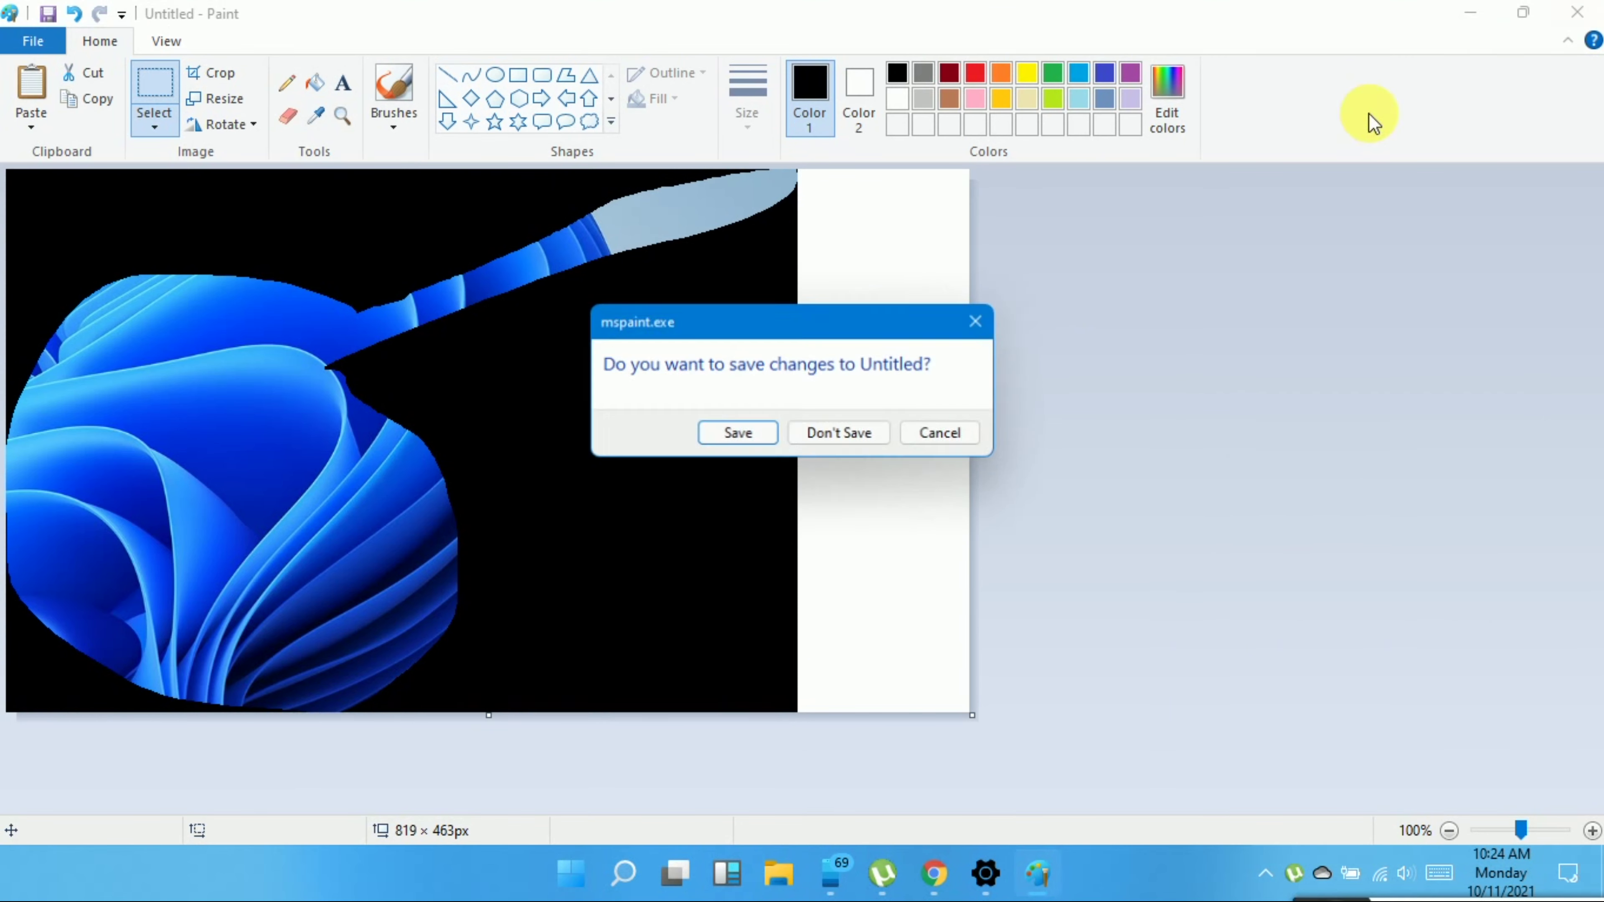
pyautogui.click(821, 434)
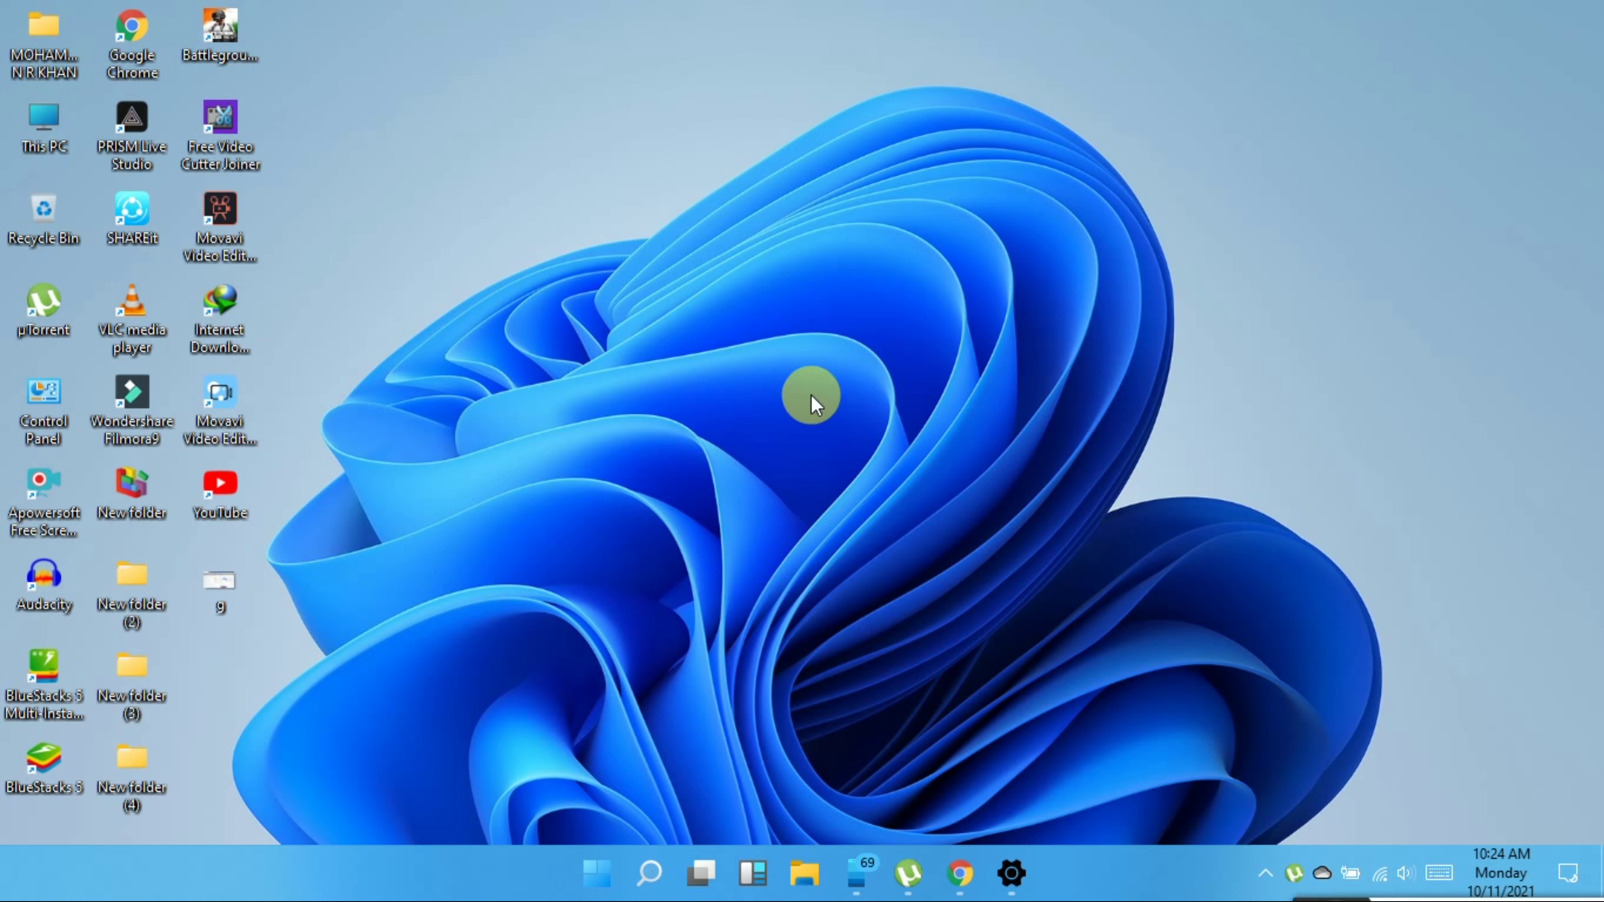
pyautogui.rightClick(737, 309)
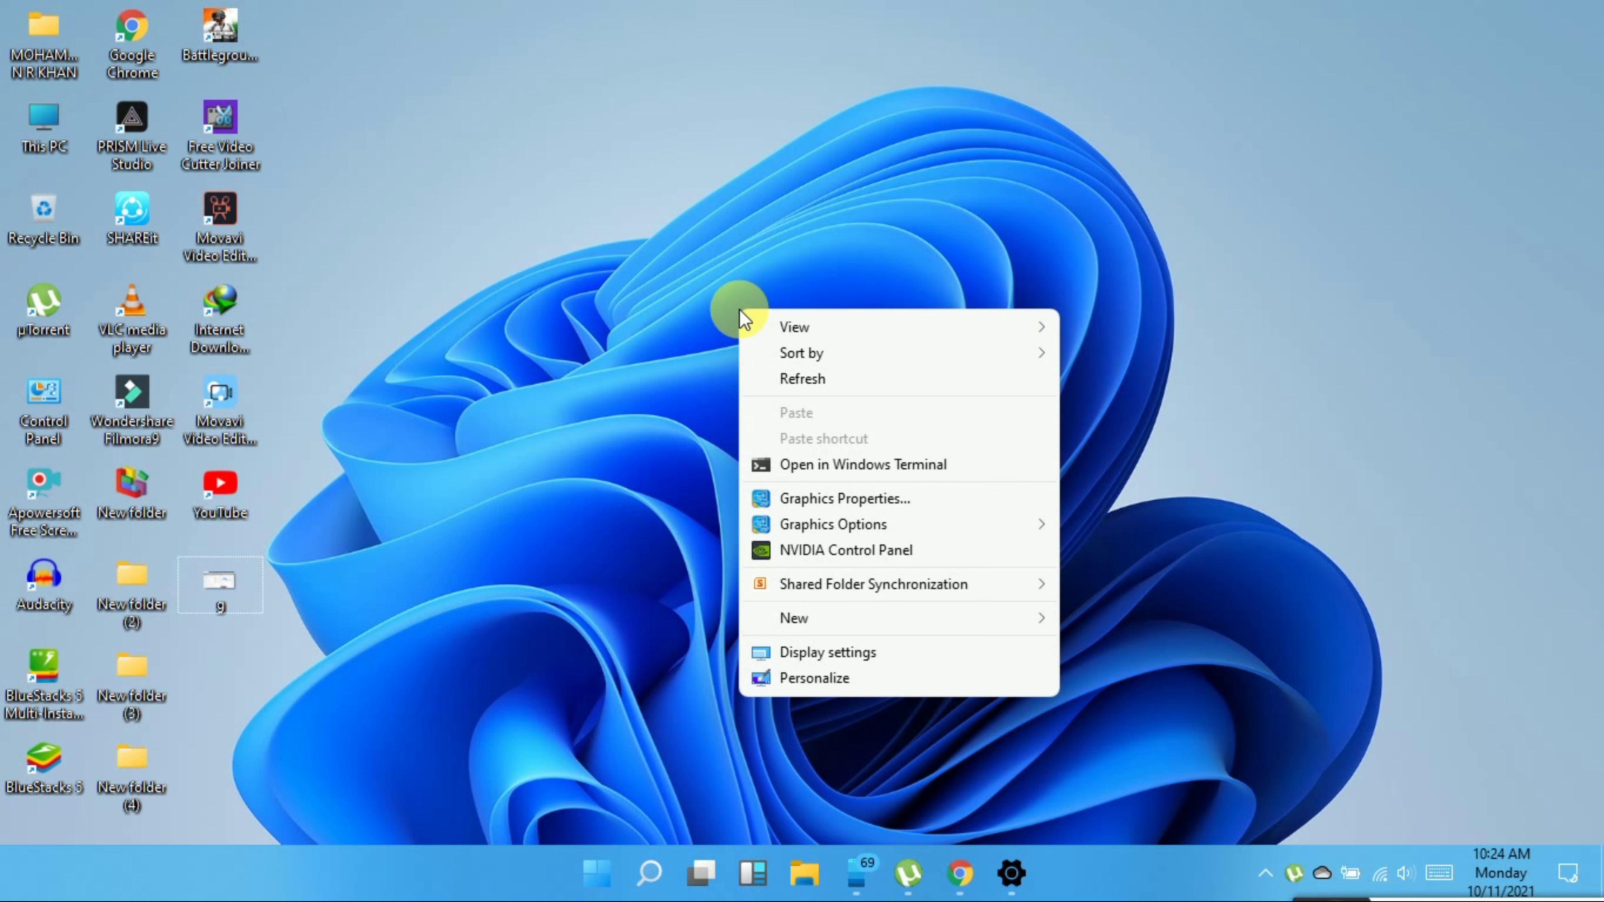
pyautogui.click(555, 286)
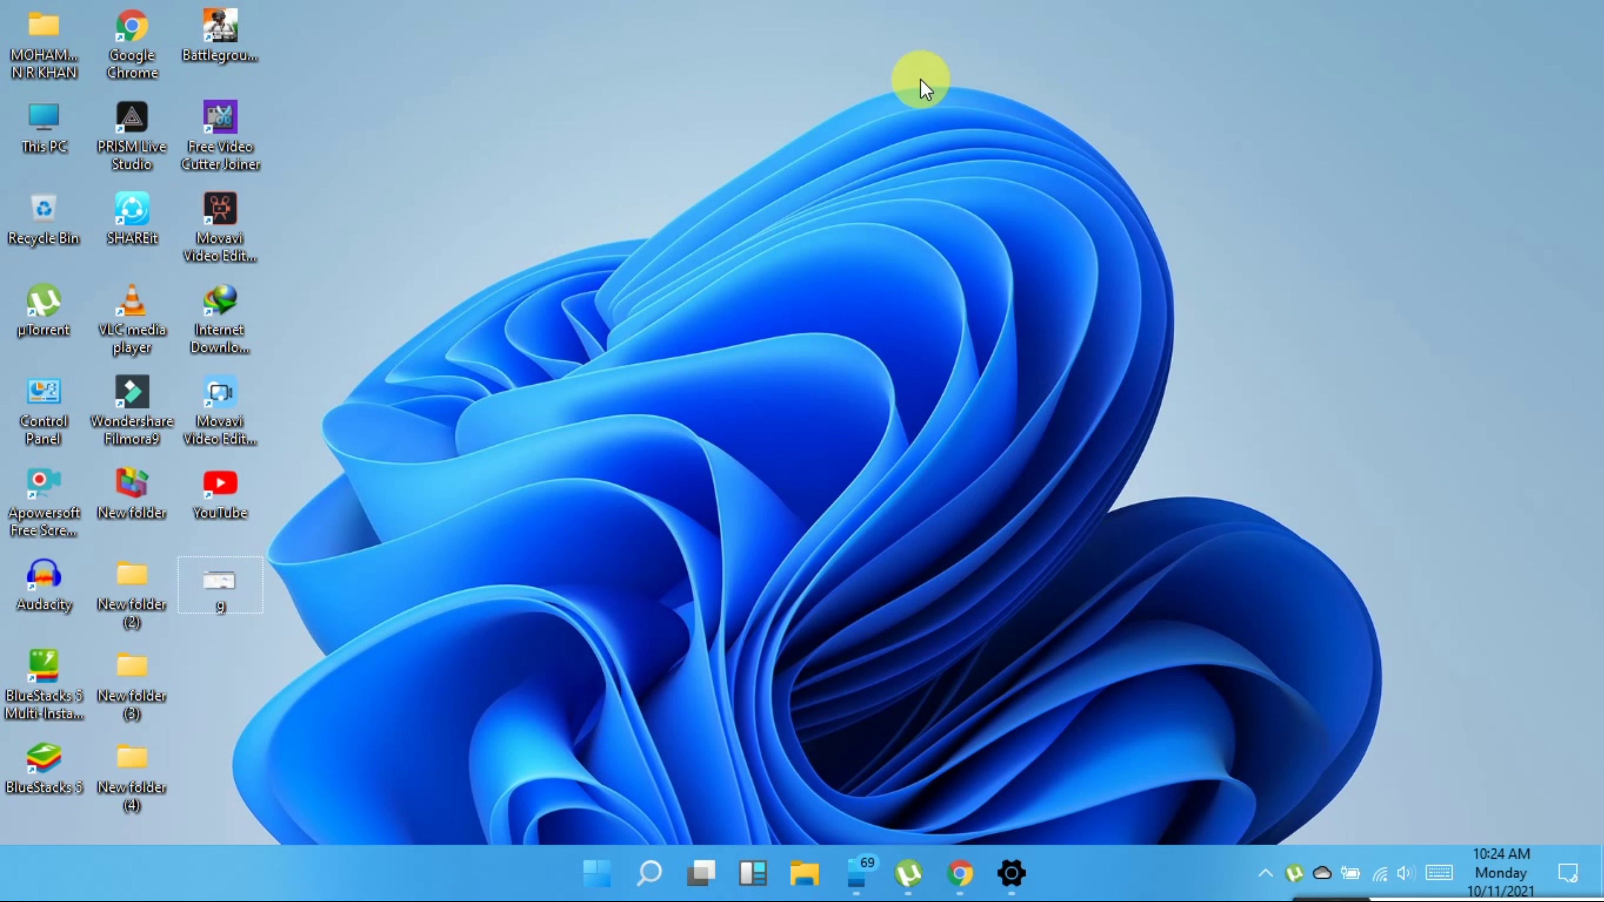
pyautogui.rightClick(887, 265)
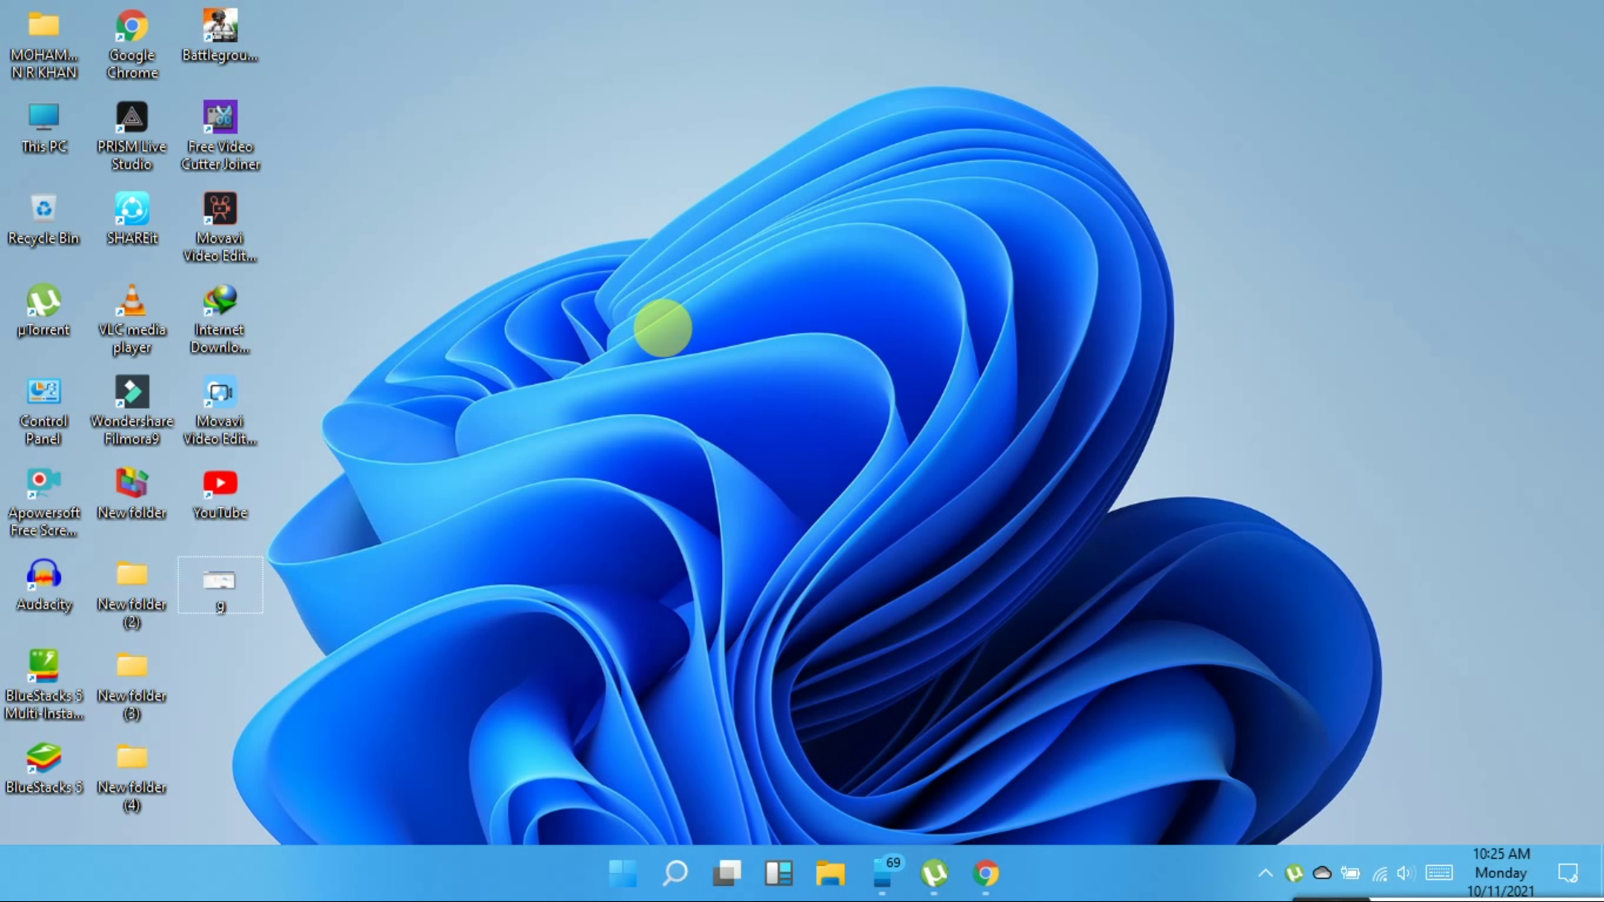
# From the desktop's Personalization settings, open Microsoft's page for new daily wallpapers and start installing Bing Wallpaper
pyautogui.rightClick(663, 328)
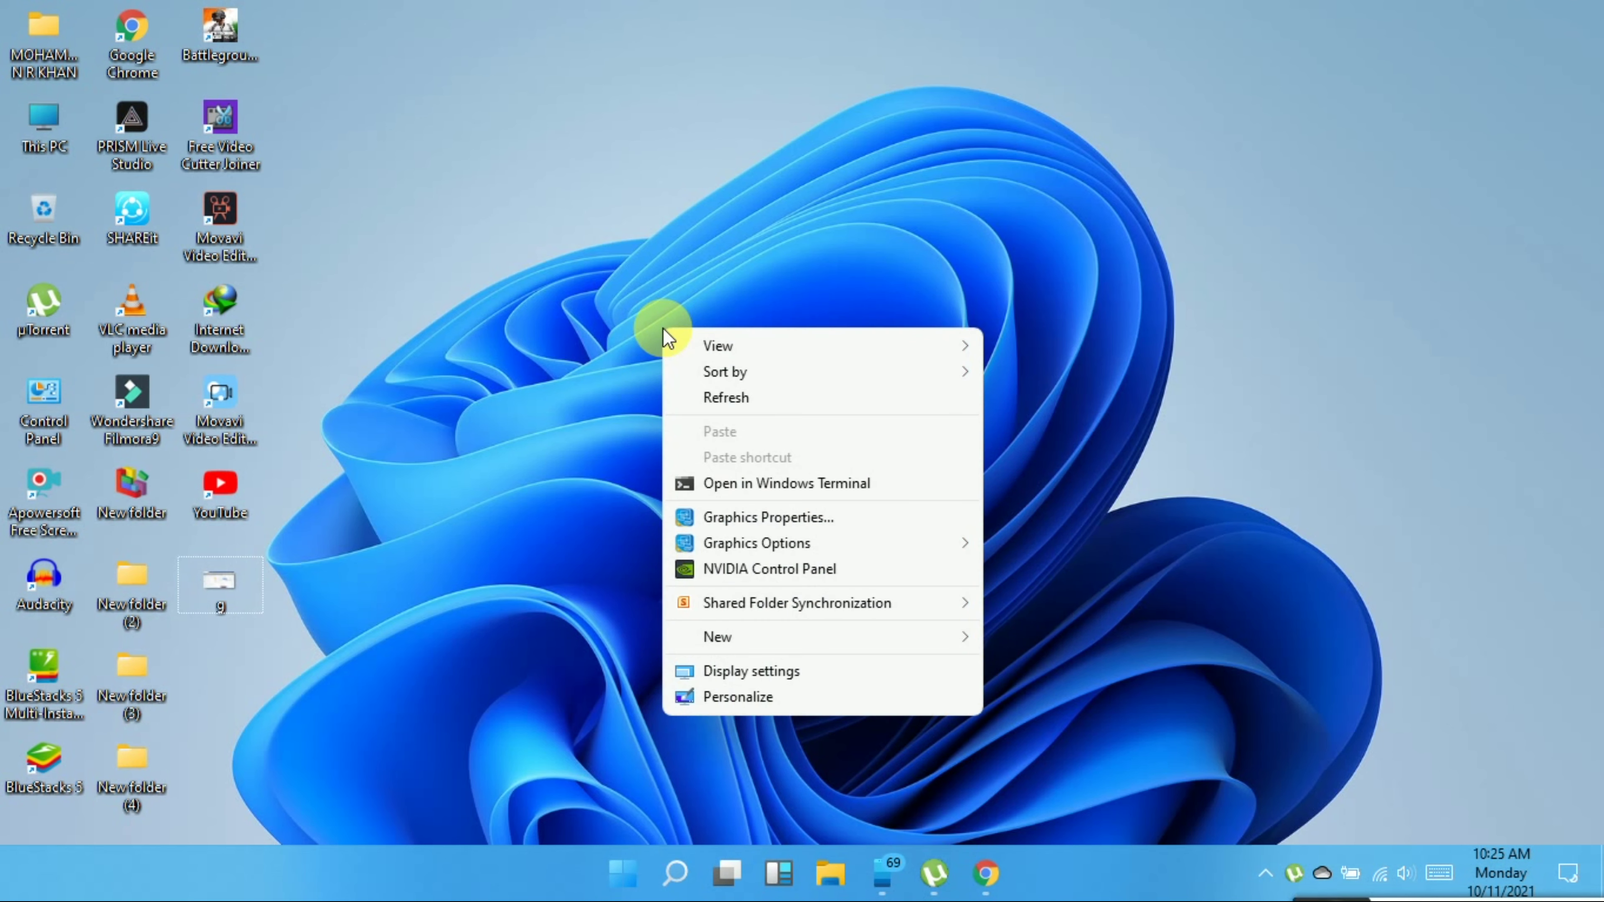
pyautogui.click(756, 700)
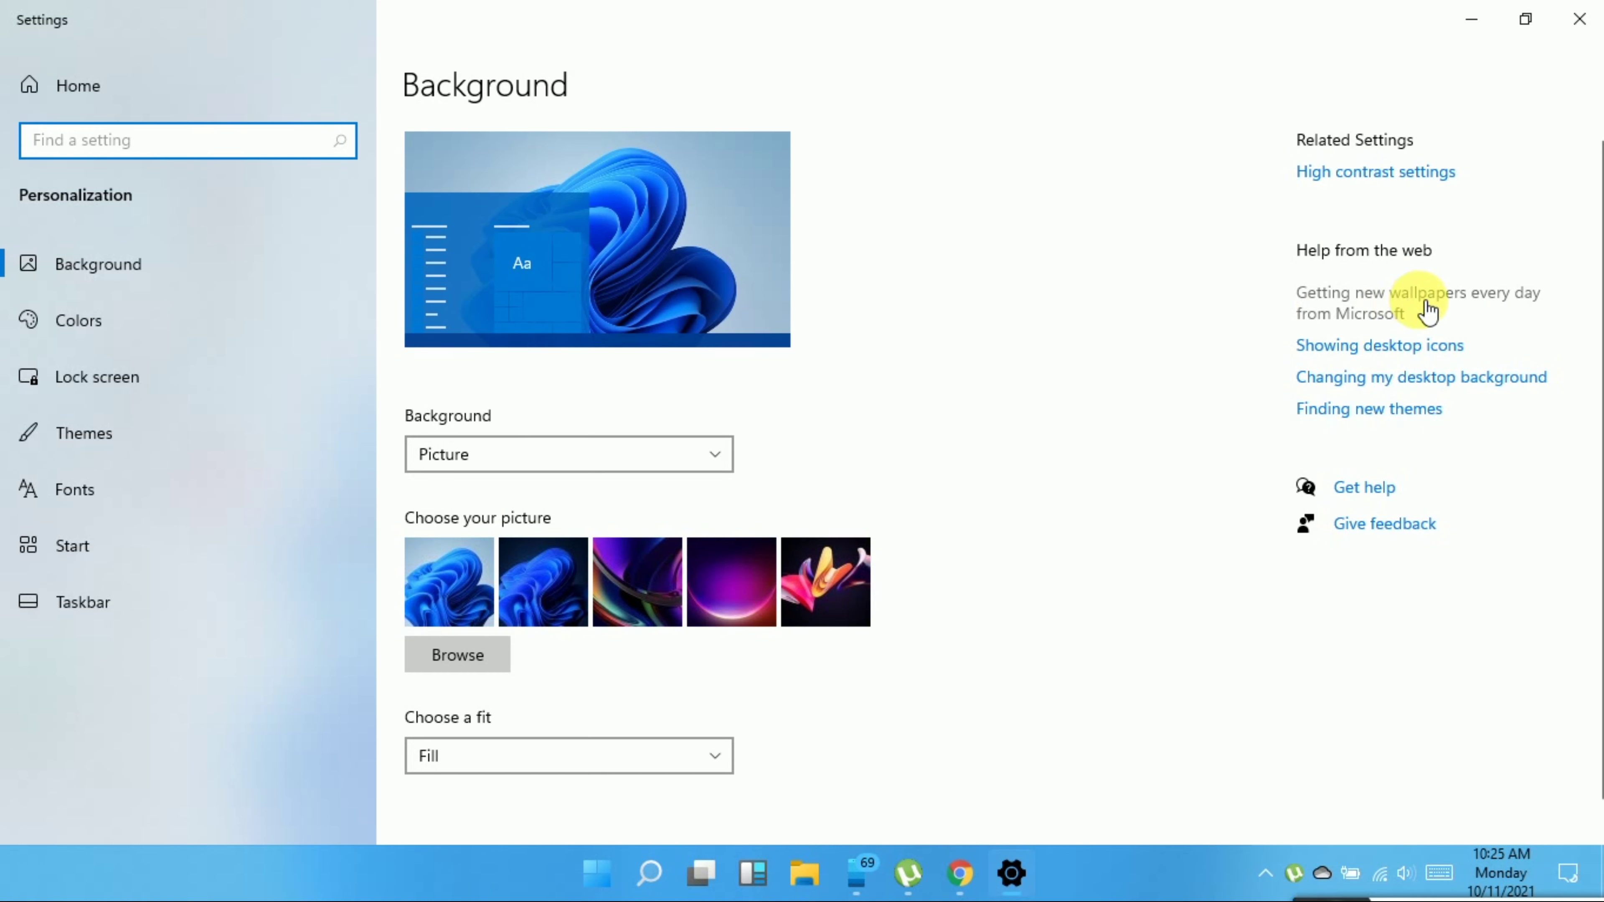
pyautogui.click(1399, 307)
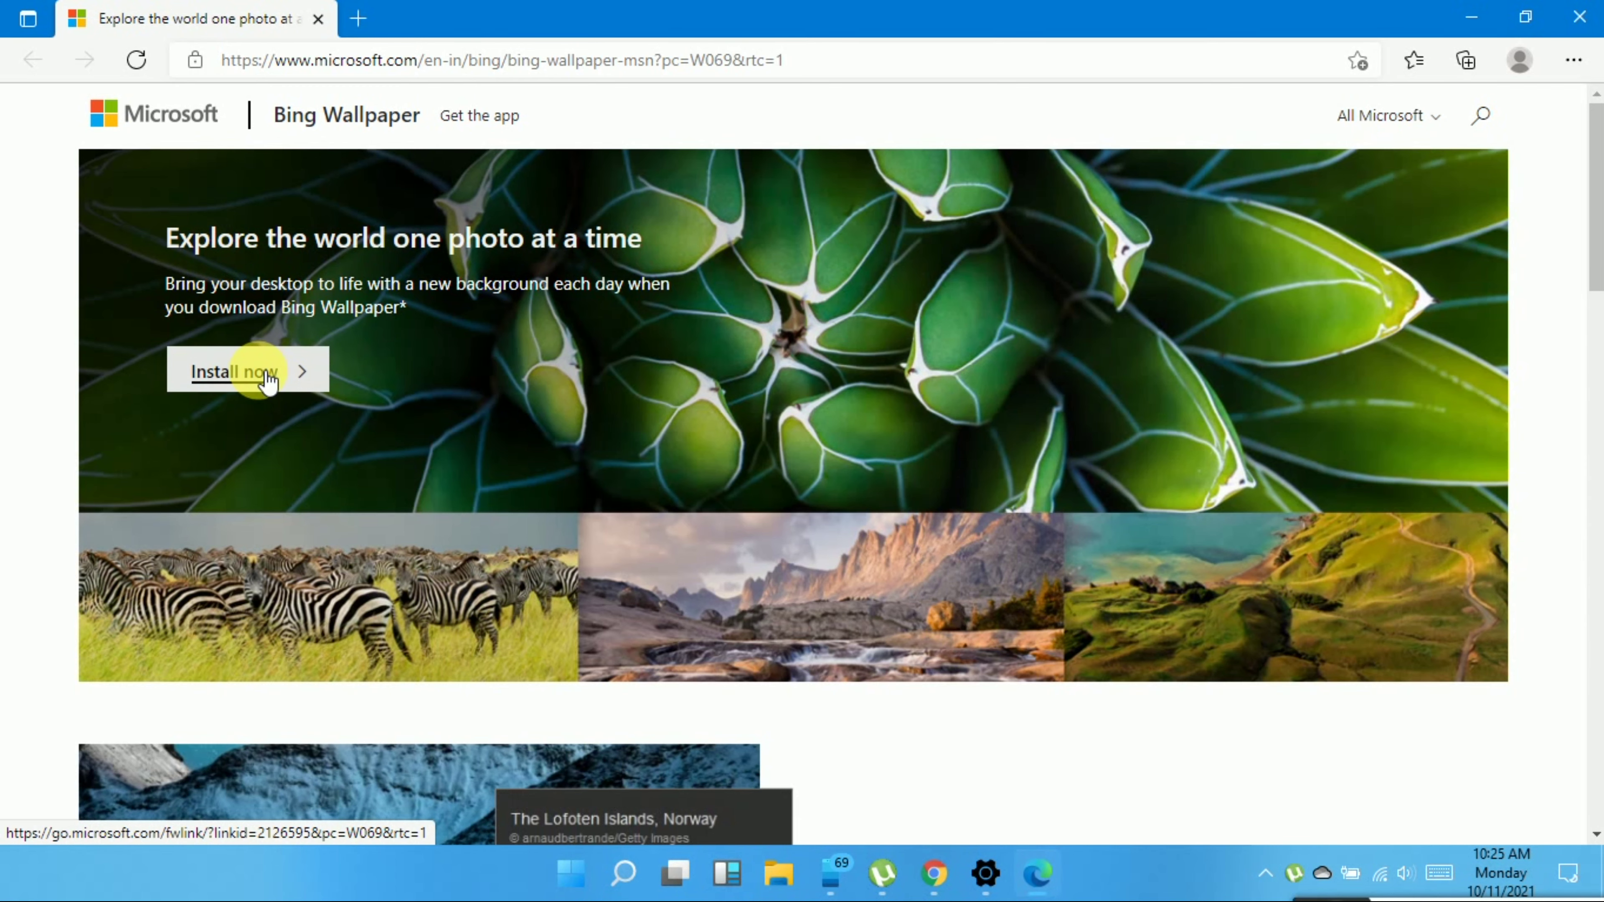
pyautogui.click(251, 388)
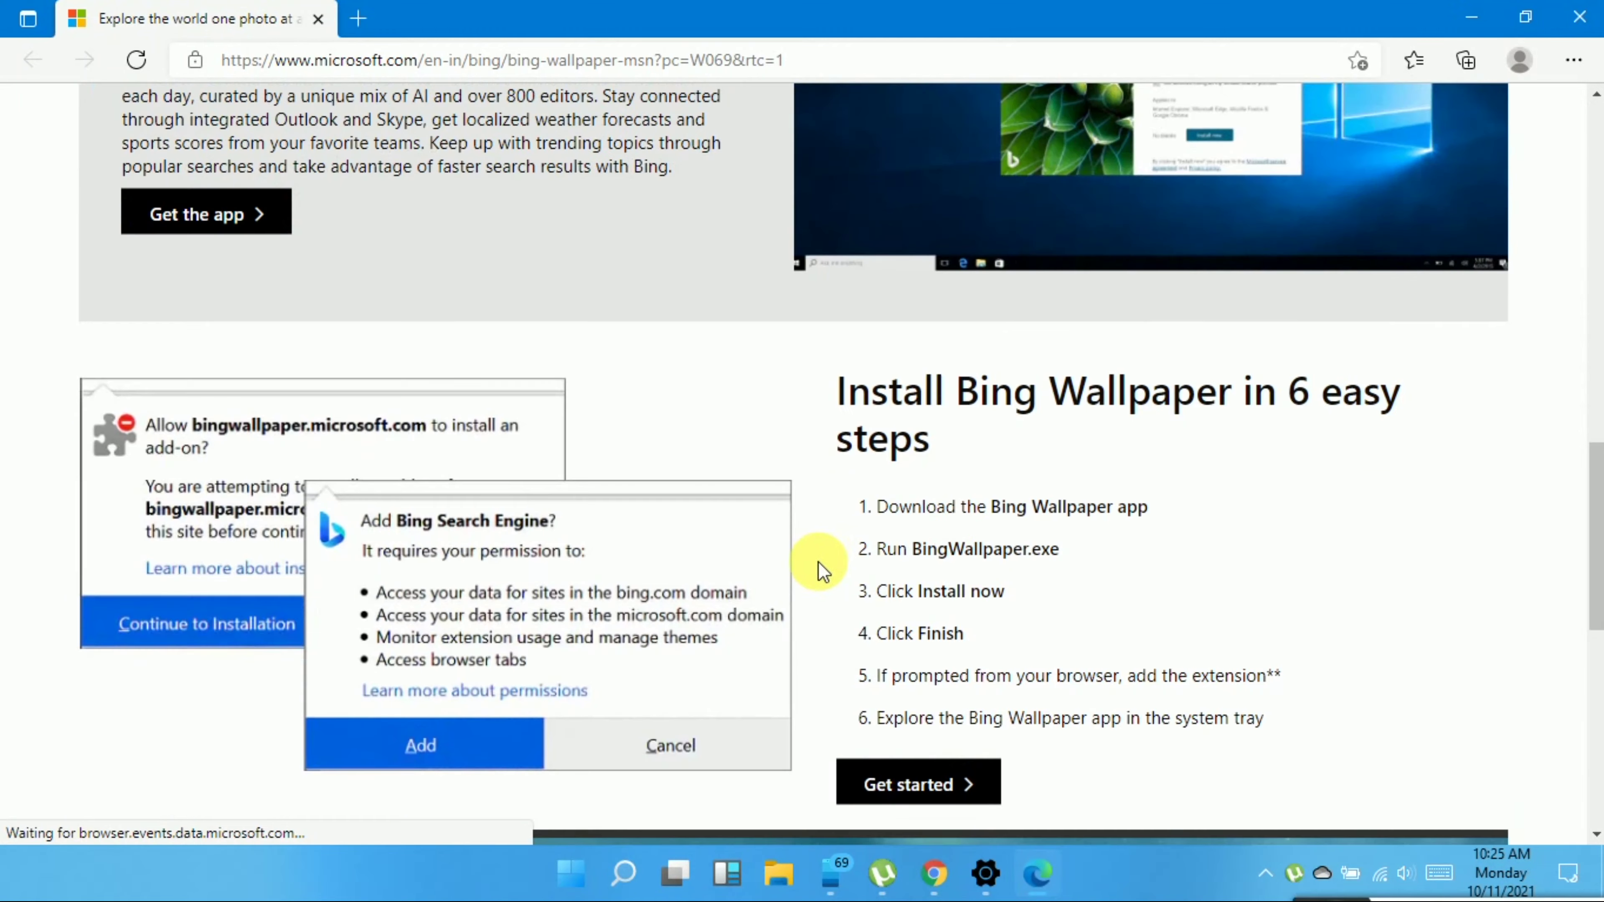